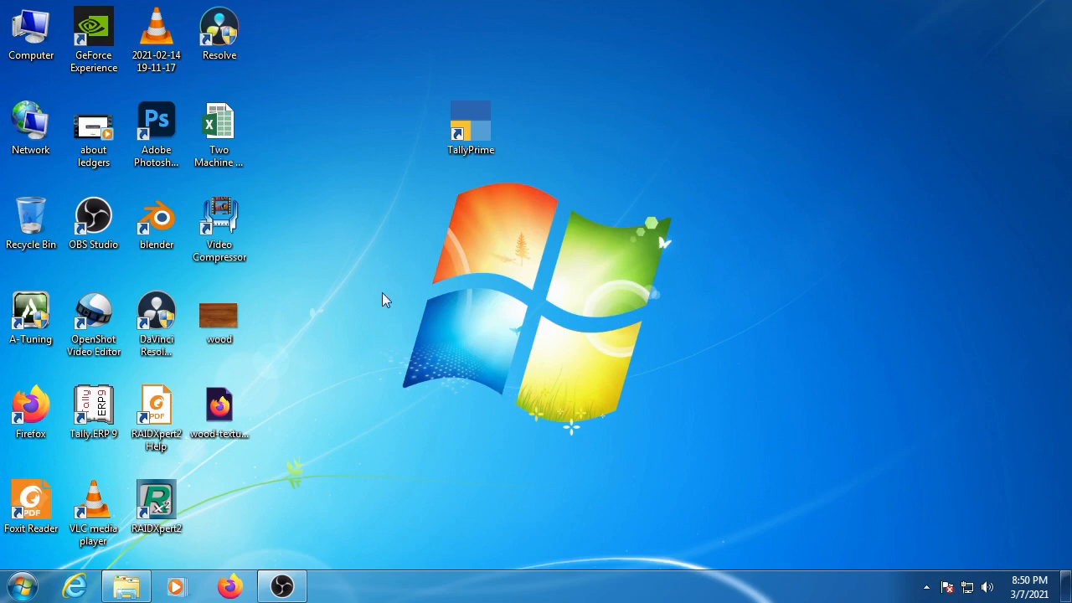
# - Start TallyPrime in educational mode without renewing the license and open the company Eashwar Engineering & Electricals
pyautogui.rightClick(468, 136)
pyautogui.click(500, 149)
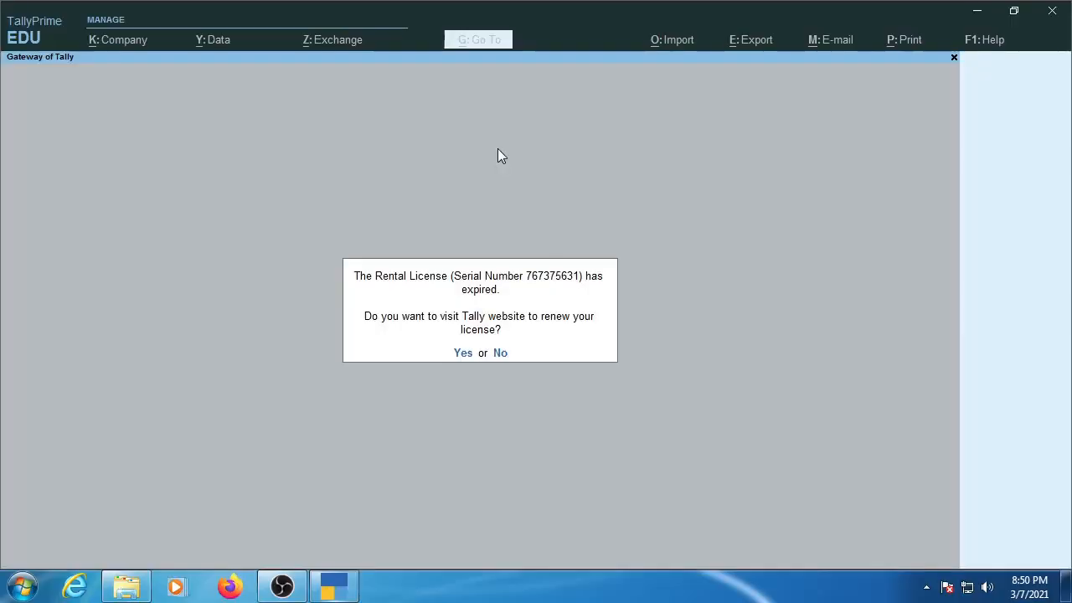
pyautogui.click(501, 354)
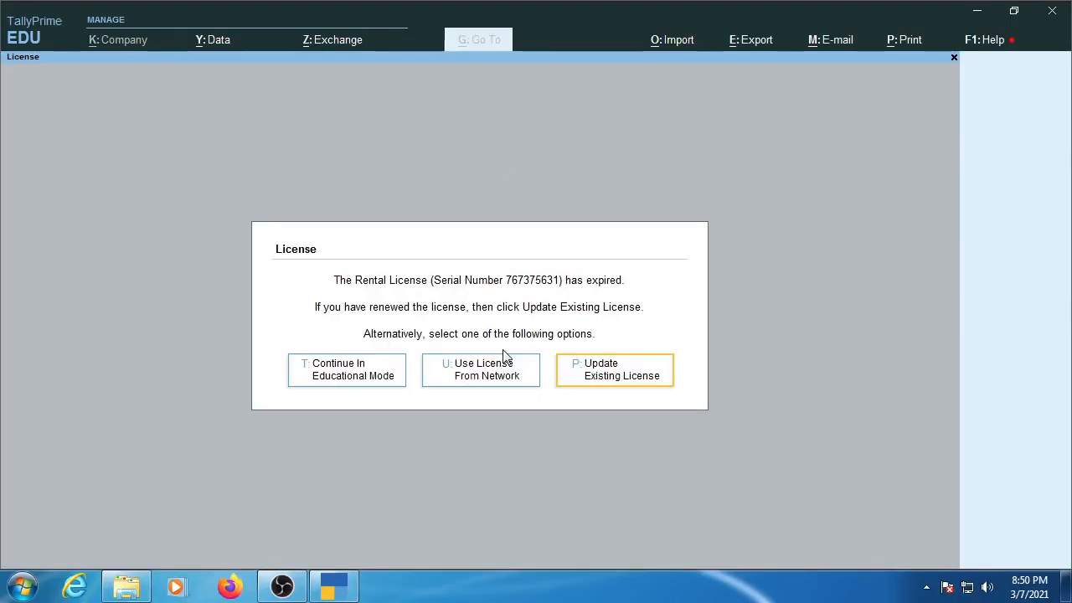
pyautogui.click(366, 374)
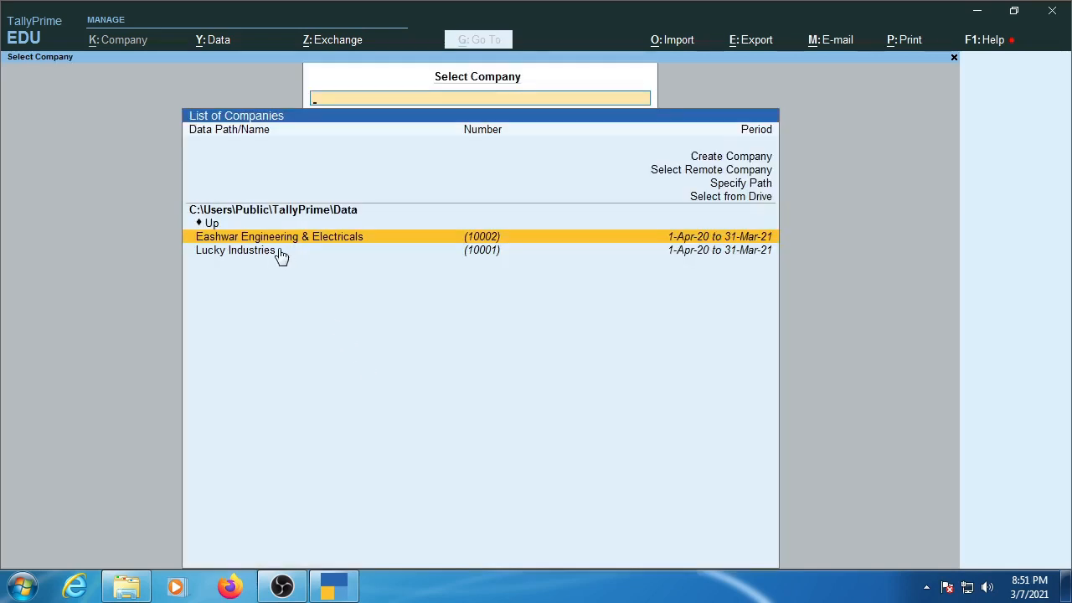
pyautogui.click(355, 237)
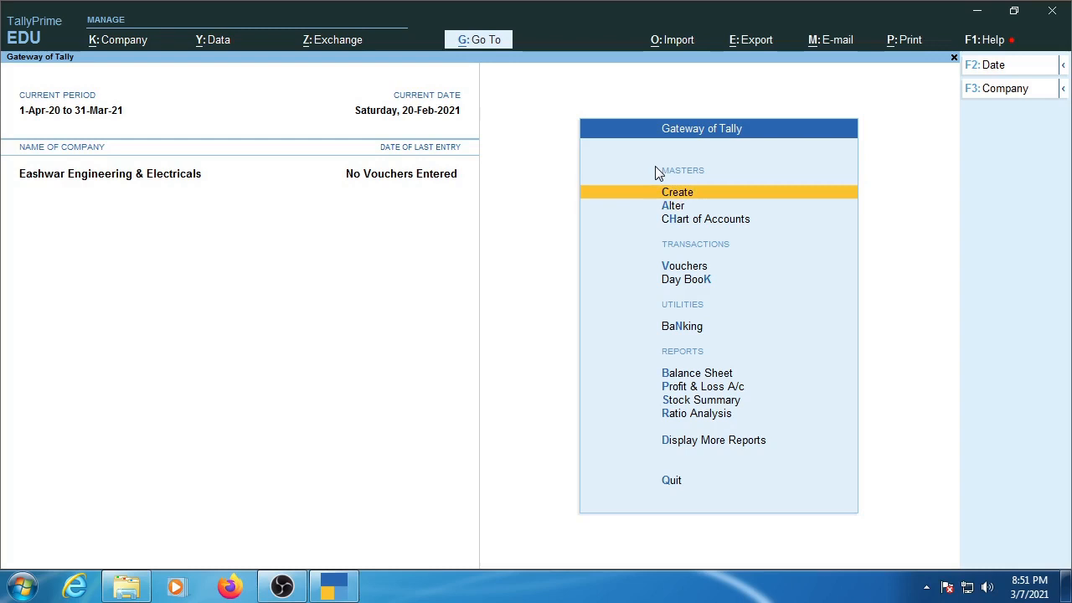
pyautogui.press('Return')
pyautogui.press('Down')
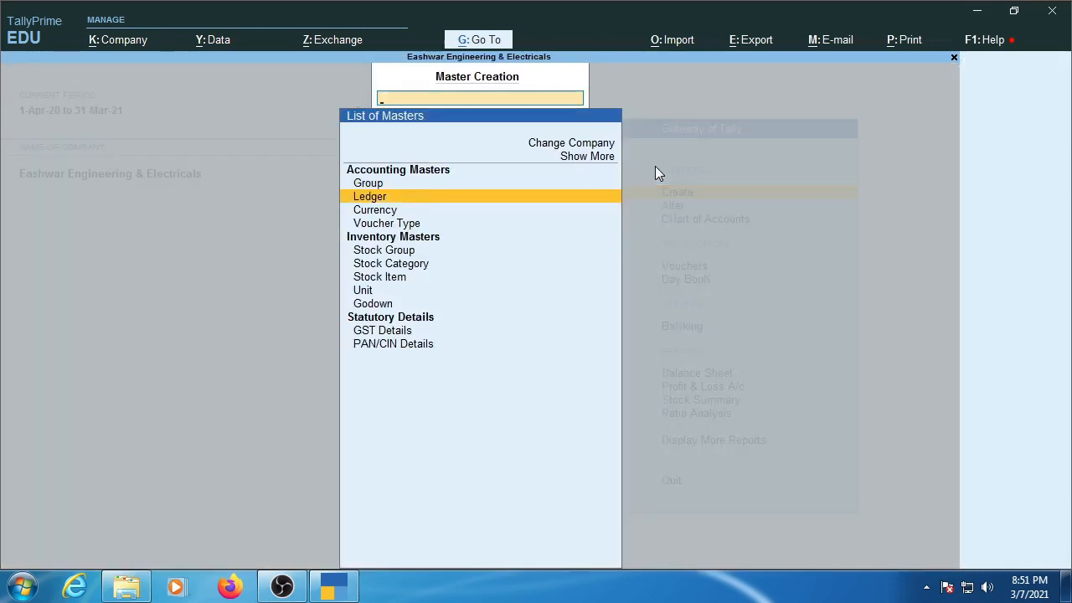
pyautogui.press('Return')
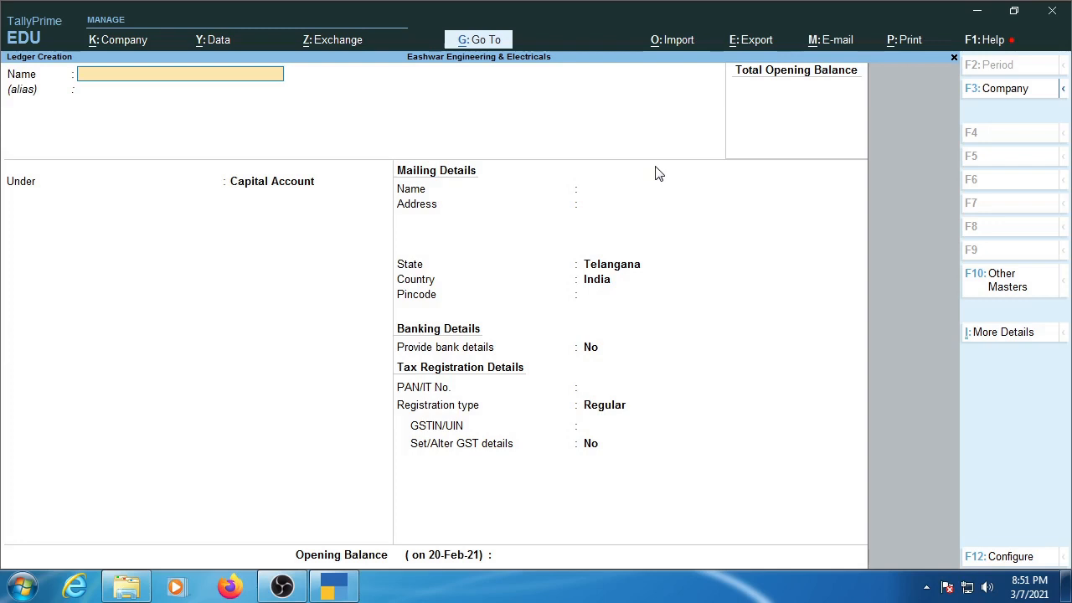
pyautogui.press('Escape')
pyautogui.press('y')
pyautogui.press('Escape')
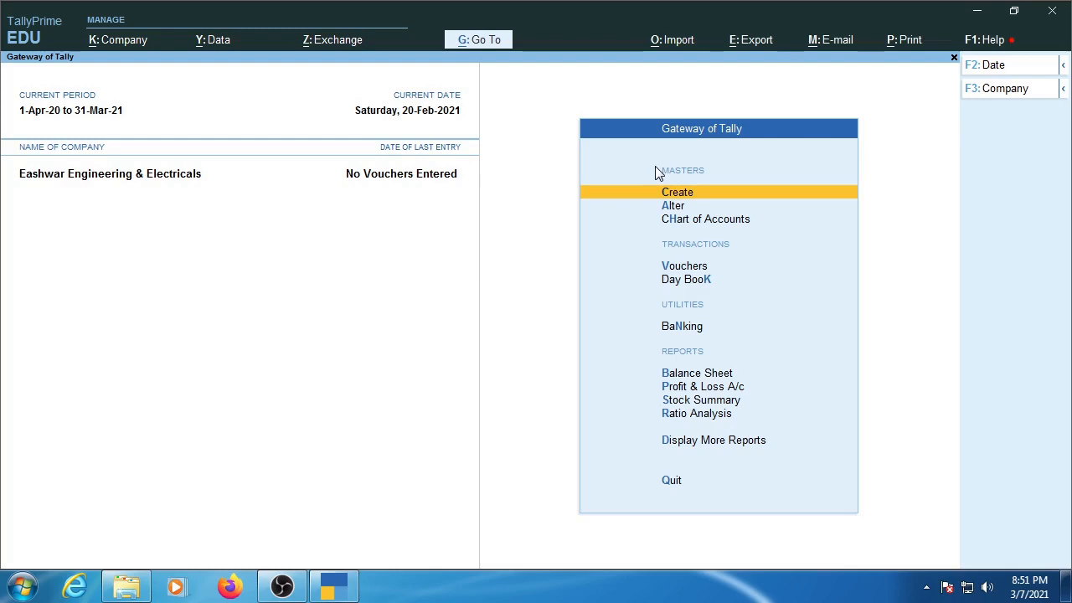
# - Open the list of ledgers in the company's chart of accounts
pyautogui.click(710, 222)
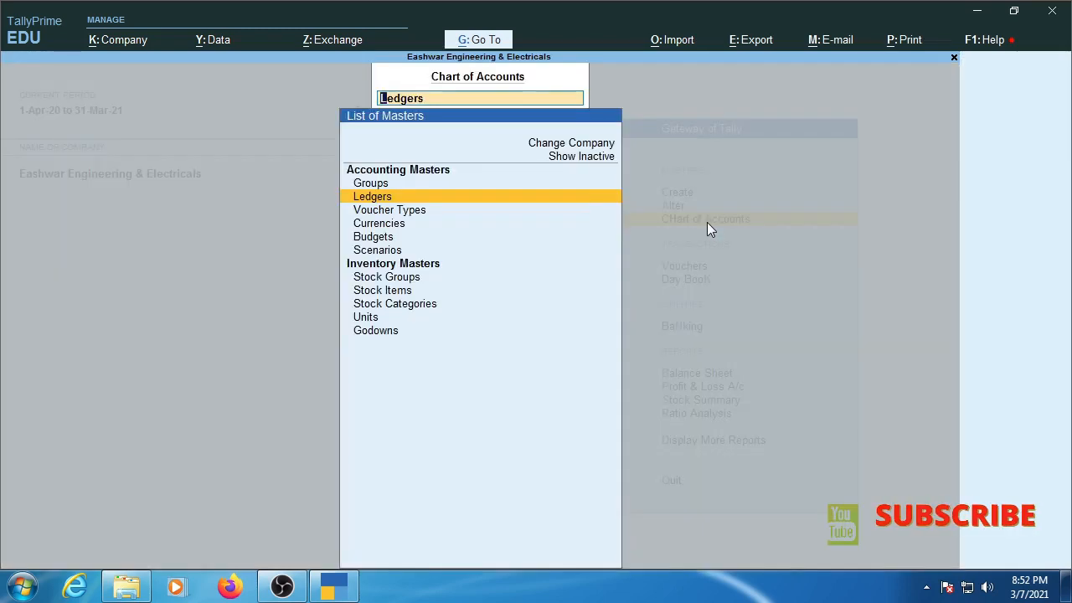
pyautogui.press('Up')
pyautogui.press('Escape')
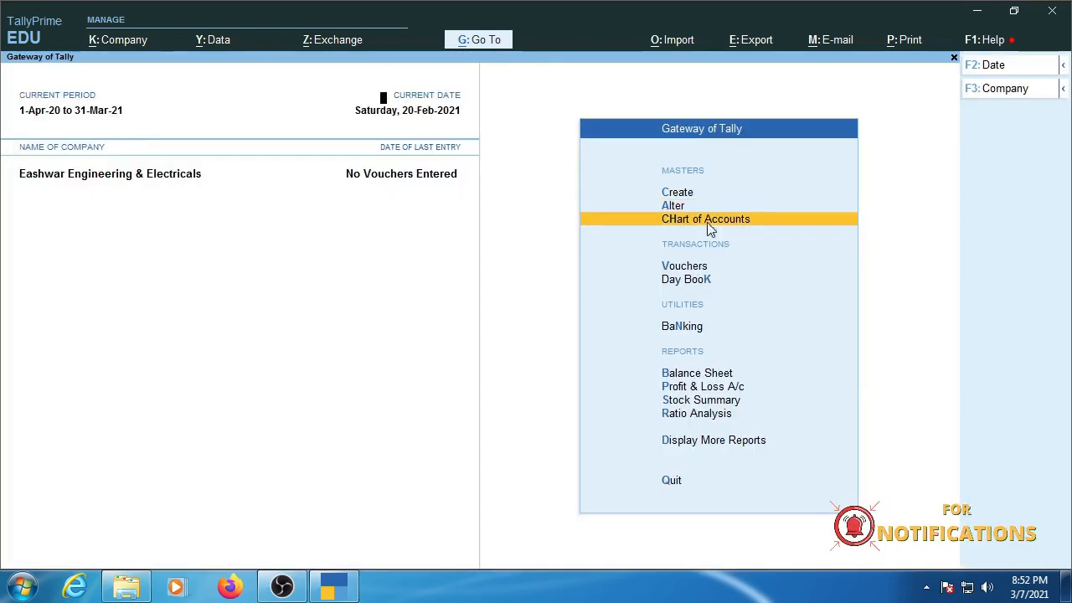
pyautogui.click(710, 222)
pyautogui.press('Up')
pyautogui.press('Down')
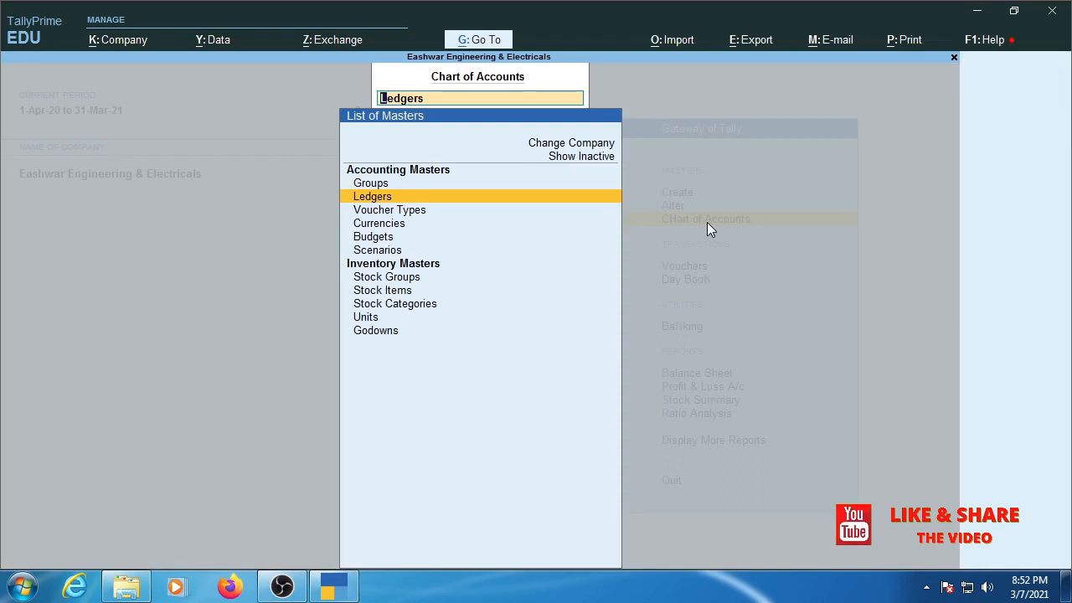
pyautogui.press('Return')
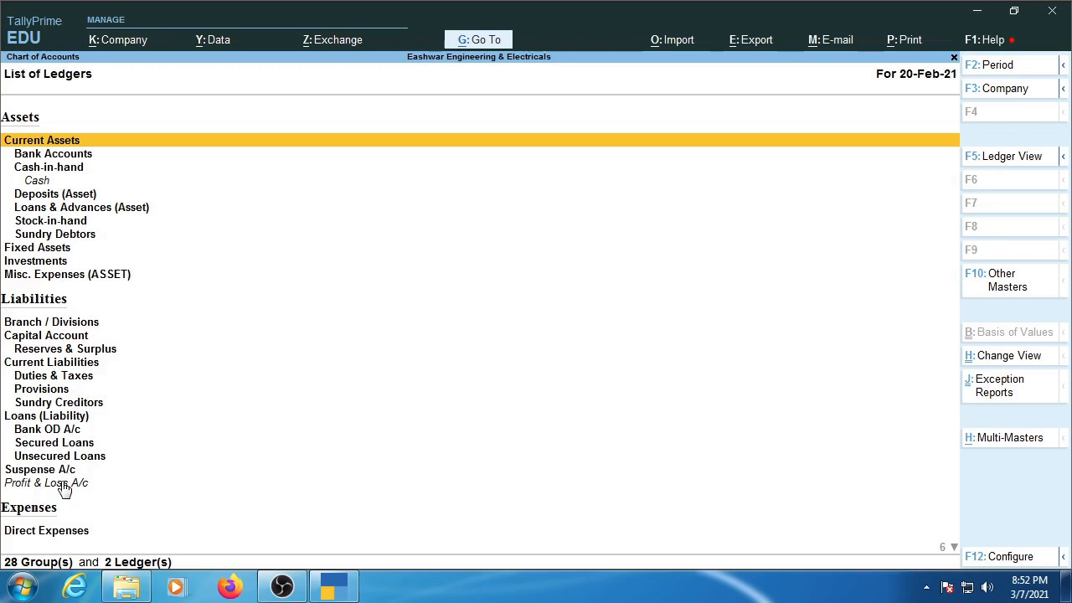
# - Examine the default groups and ledgers under Assets, Liabilities, Expenses and Income, going down the list and back to Current Assets
pyautogui.press('Down')
pyautogui.press('Down')
pyautogui.press('Down')
pyautogui.press('Down')
pyautogui.press('Down')
pyautogui.press('Down')
pyautogui.press('Down')
pyautogui.press('Down')
pyautogui.press('Down')
pyautogui.press('Down')
pyautogui.press('Down')
pyautogui.press('Down')
pyautogui.press('Down')
pyautogui.press('Down')
pyautogui.press('Down')
pyautogui.press('Down')
pyautogui.press('Down')
pyautogui.press('Down')
pyautogui.press('Down')
pyautogui.press('Down')
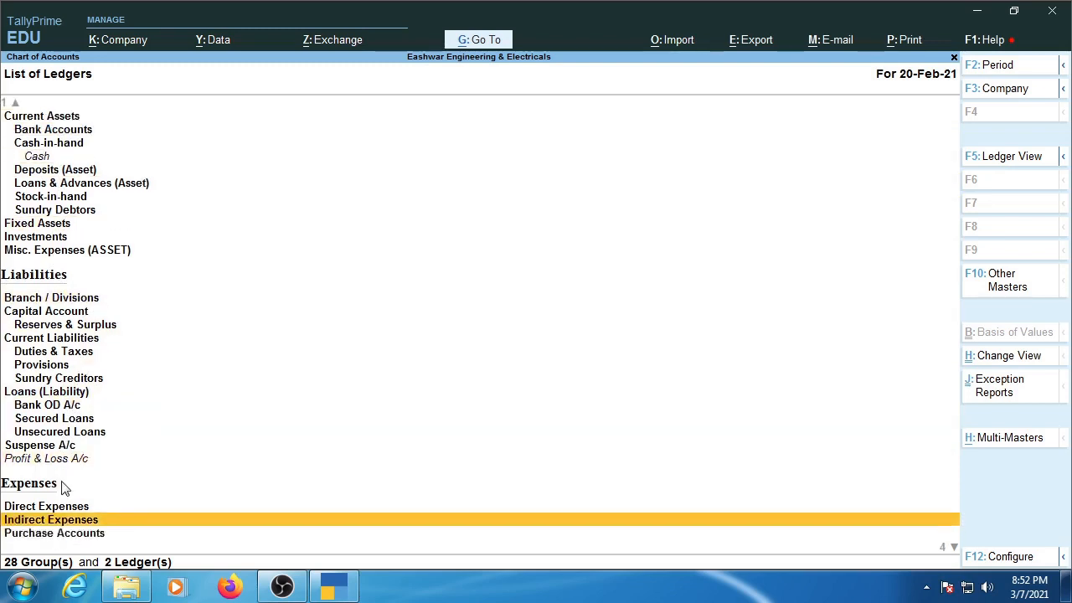
pyautogui.press('Up')
pyautogui.press('Up')
pyautogui.press('Up')
pyautogui.press('Up')
pyautogui.press('Up')
pyautogui.press('Up')
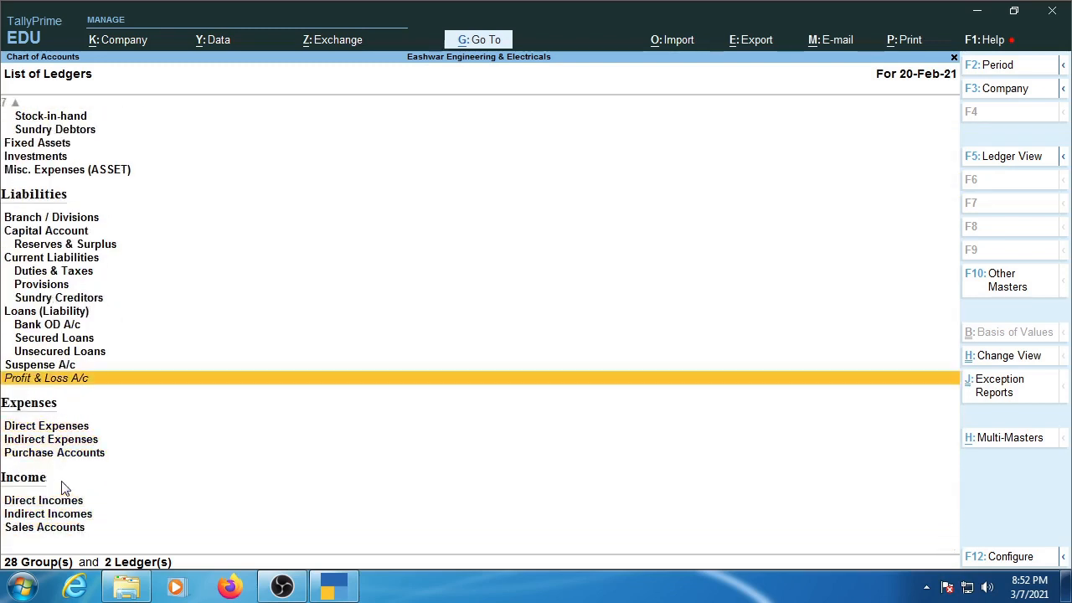
pyautogui.press('Down')
pyautogui.press('Down')
pyautogui.press('Down')
pyautogui.press('Down')
pyautogui.press('Down')
pyautogui.press('Down')
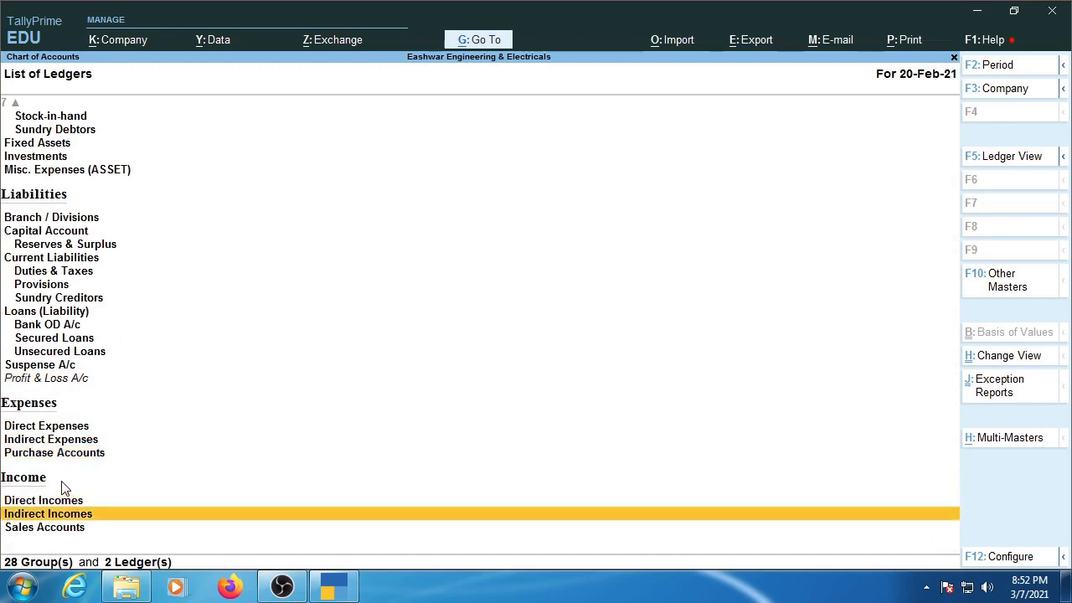
pyautogui.press('Up')
pyautogui.press('Up')
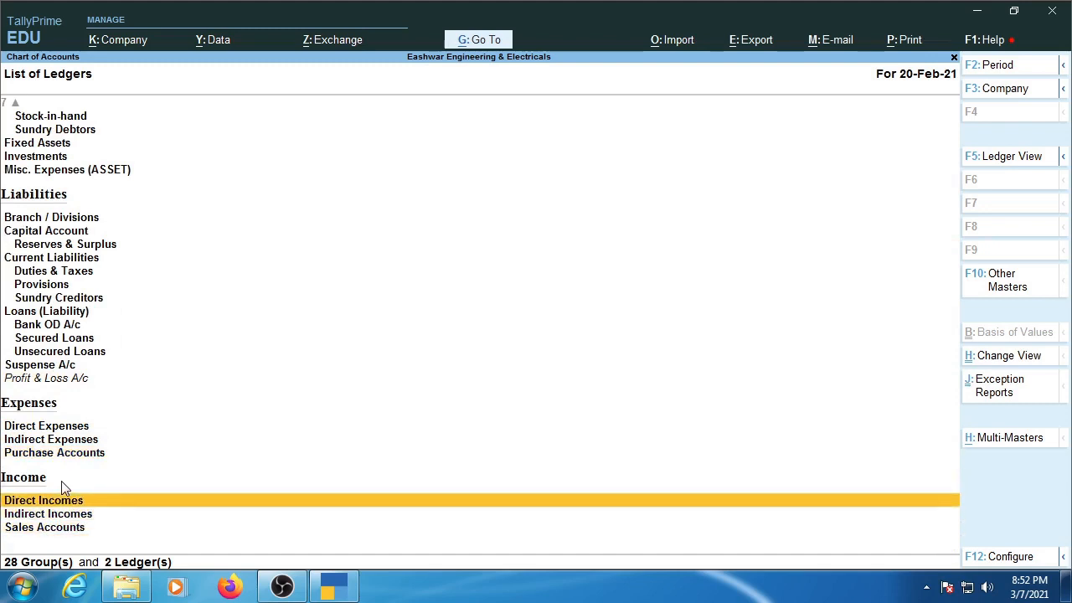
pyautogui.press('Down')
pyautogui.press('Down')
pyautogui.press('Up')
pyautogui.press('Up')
pyautogui.press('Up')
pyautogui.press('Up')
pyautogui.press('Up')
pyautogui.press('Up')
pyautogui.press('Up')
pyautogui.press('Up')
pyautogui.press('Up')
pyautogui.press('Up')
pyautogui.press('Up')
pyautogui.press('Up')
pyautogui.press('Up')
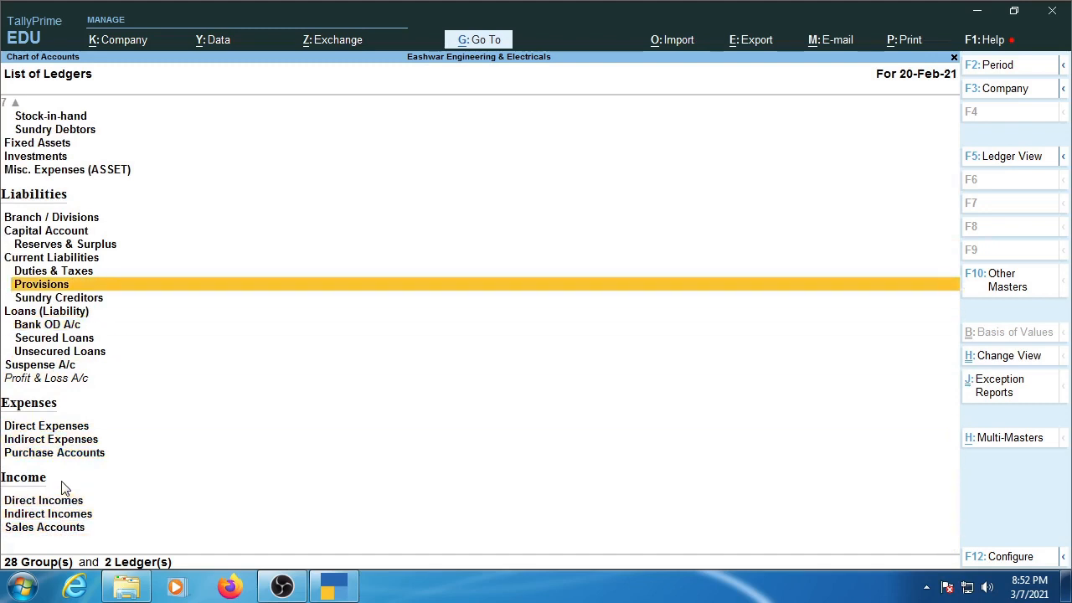
pyautogui.press('Up')
pyautogui.press('Up')
pyautogui.press('Up')
pyautogui.press('Up')
pyautogui.press('Up')
pyautogui.press('Up')
pyautogui.press('Up')
pyautogui.press('Up')
pyautogui.press('Up')
pyautogui.press('Up')
pyautogui.press('Up')
pyautogui.press('Up')
pyautogui.press('Up')
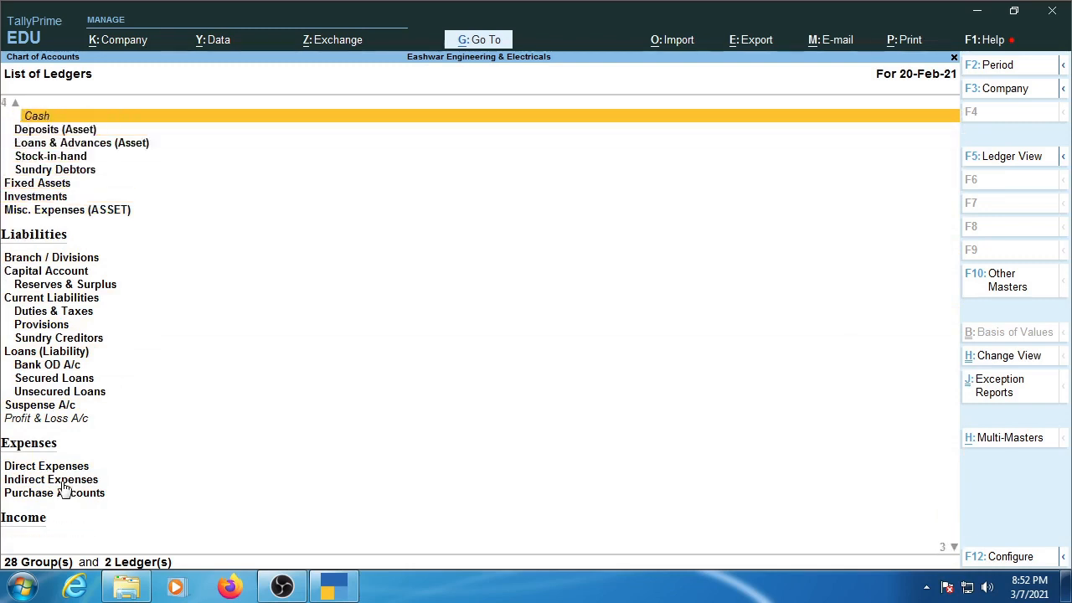
pyautogui.press('Up')
pyautogui.press('Up')
pyautogui.press('Up')
pyautogui.press('Up')
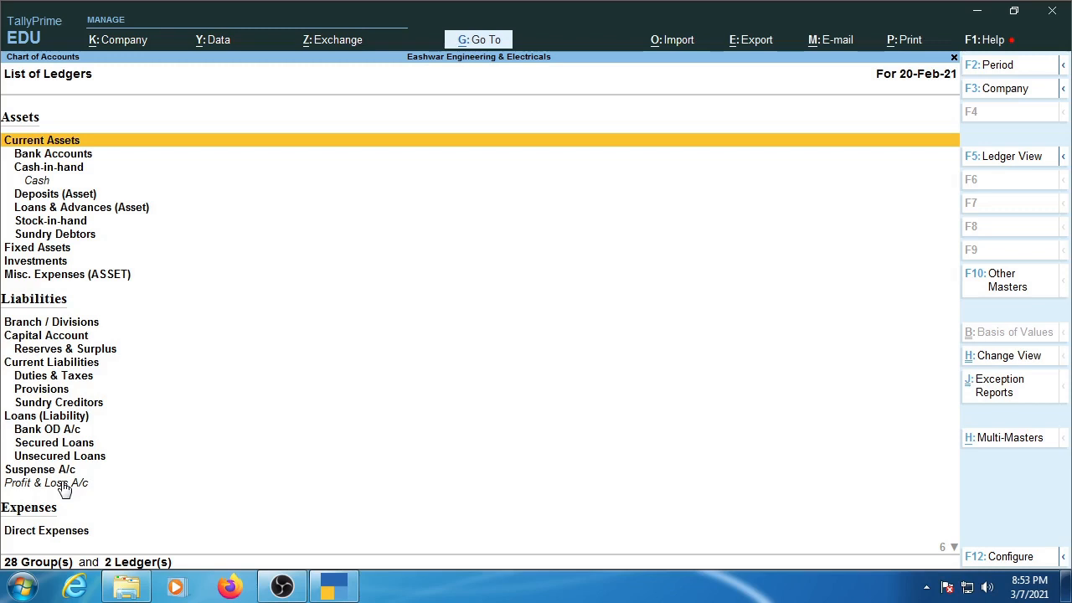
# - Review the ledger list once more from Current Assets down to Sales Accounts, and return to the Gateway of Tally
pyautogui.press('Down')
pyautogui.press('Down')
pyautogui.press('Down')
pyautogui.press('Down')
pyautogui.press('Down')
pyautogui.press('Down')
pyautogui.press('Down')
pyautogui.press('Down')
pyautogui.press('Down')
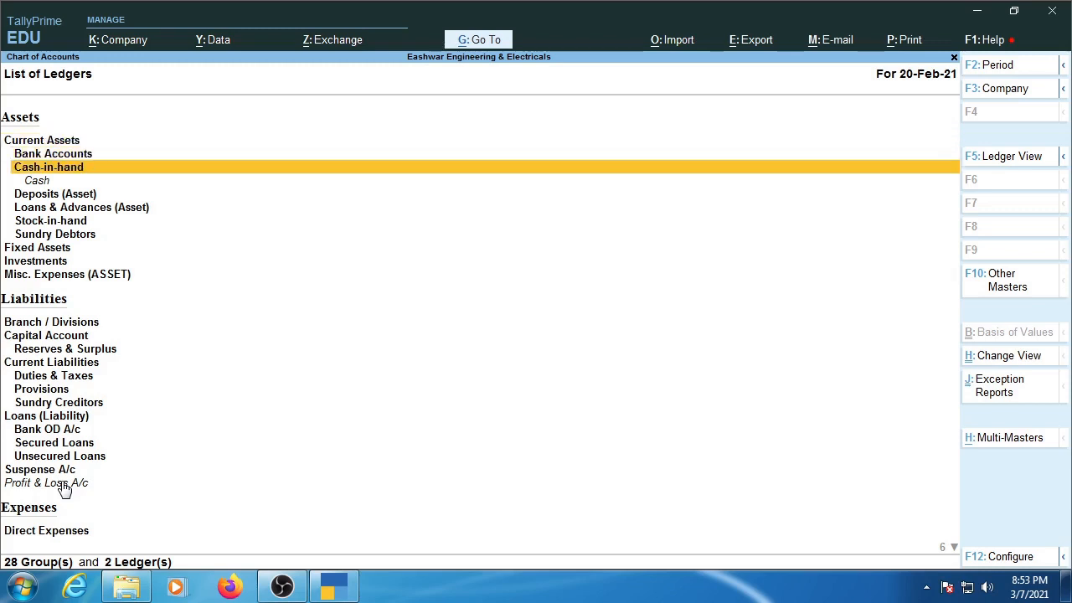
pyautogui.press('Down')
pyautogui.press('Down')
pyautogui.press('Down')
pyautogui.press('Down')
pyautogui.press('Down')
pyautogui.press('Down')
pyautogui.press('Down')
pyautogui.press('Down')
pyautogui.press('Down')
pyautogui.press('Down')
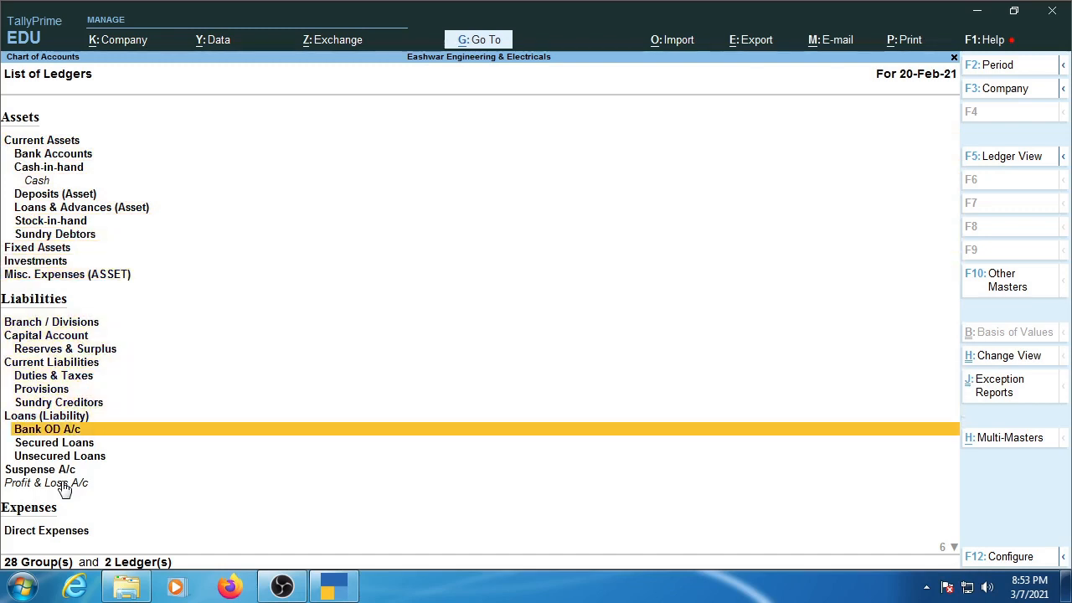
pyautogui.press('Down')
pyautogui.press('Down')
pyautogui.press('Down')
pyautogui.press('Down')
pyautogui.press('Down')
pyautogui.press('Down')
pyautogui.press('Down')
pyautogui.press('Down')
pyautogui.press('Down')
pyautogui.press('Down')
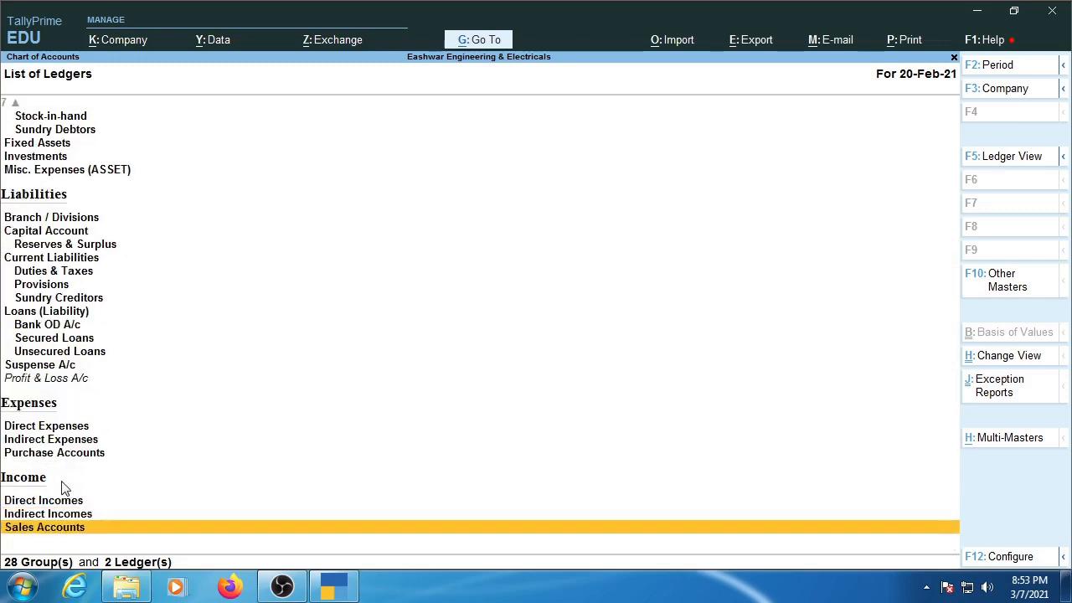
pyautogui.press('Escape')
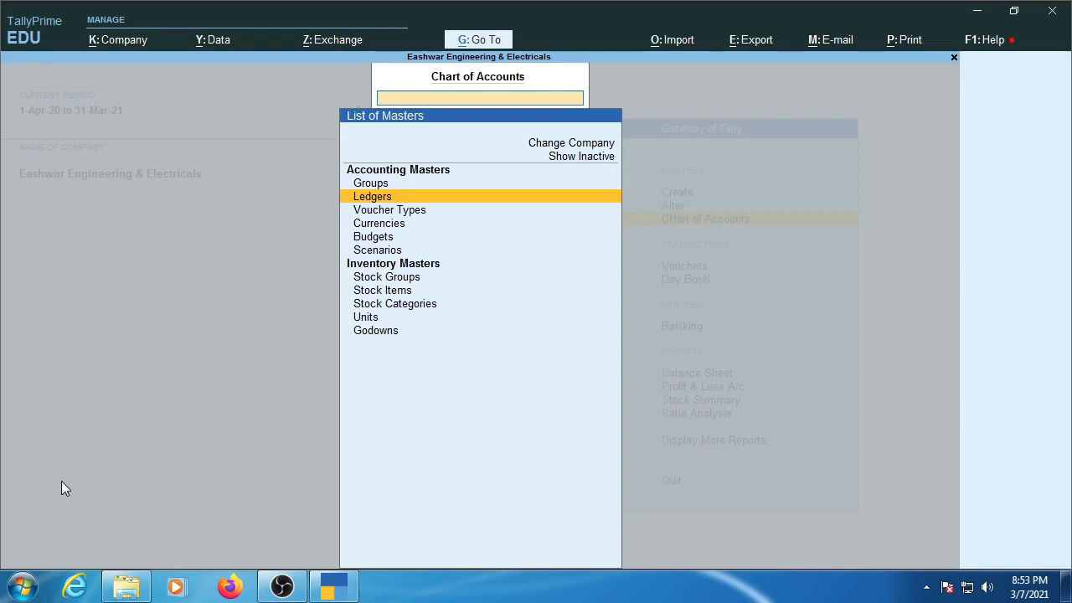
pyautogui.press('Escape')
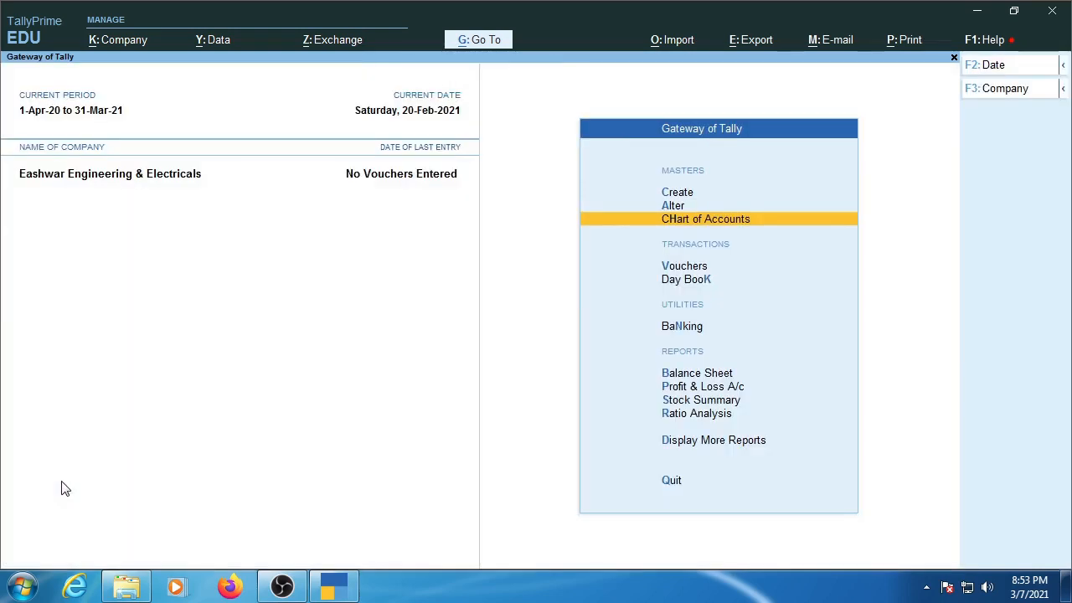
# - Start creating a new ledger from the accounting masters
pyautogui.press('Up')
pyautogui.press('Up')
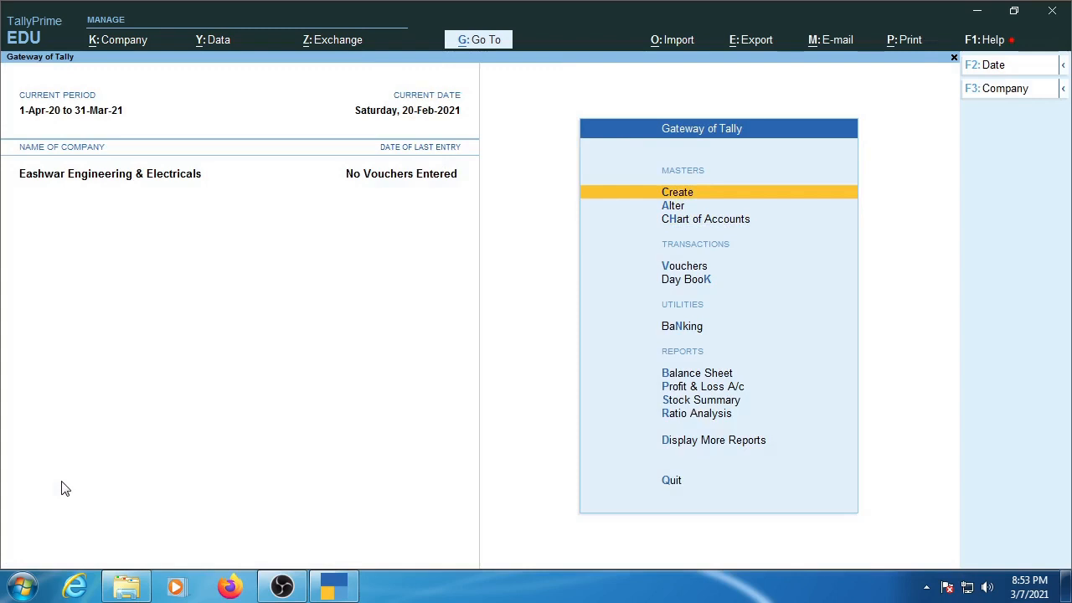
pyautogui.press('Return')
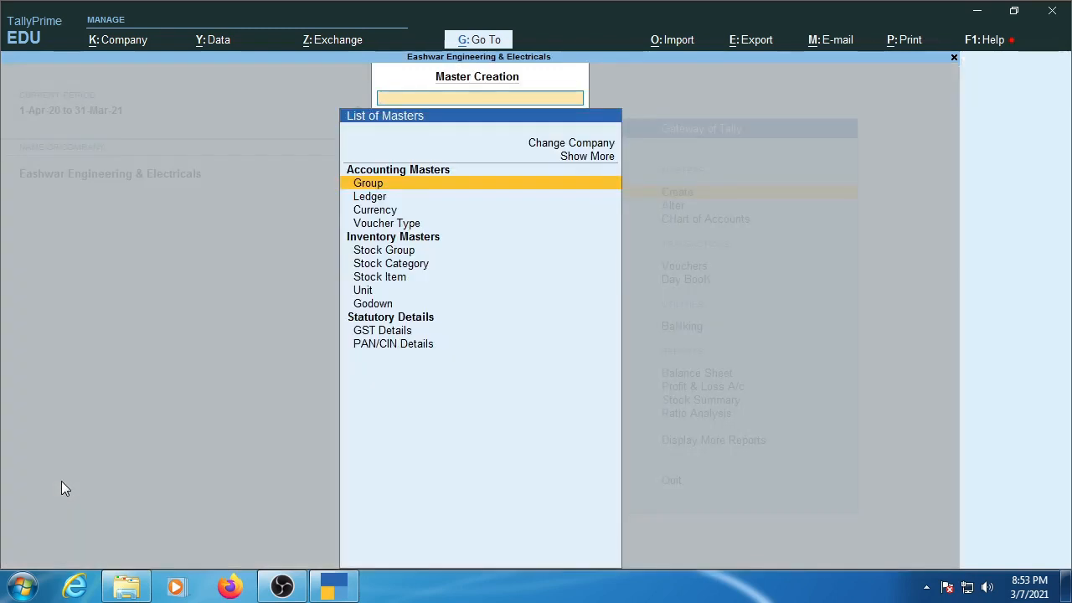
pyautogui.press('Down')
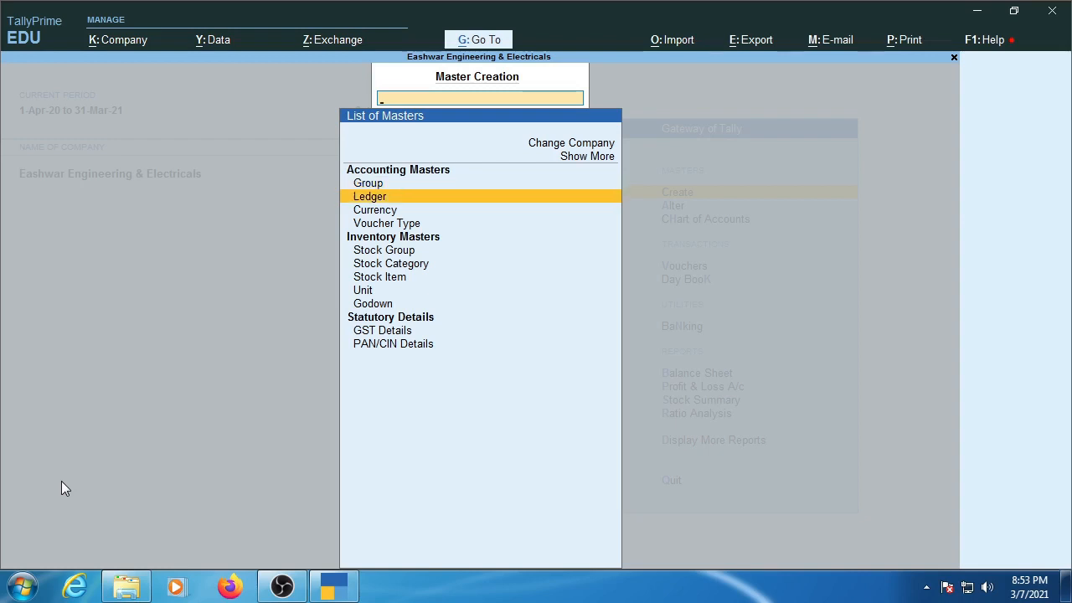
pyautogui.press('Return')
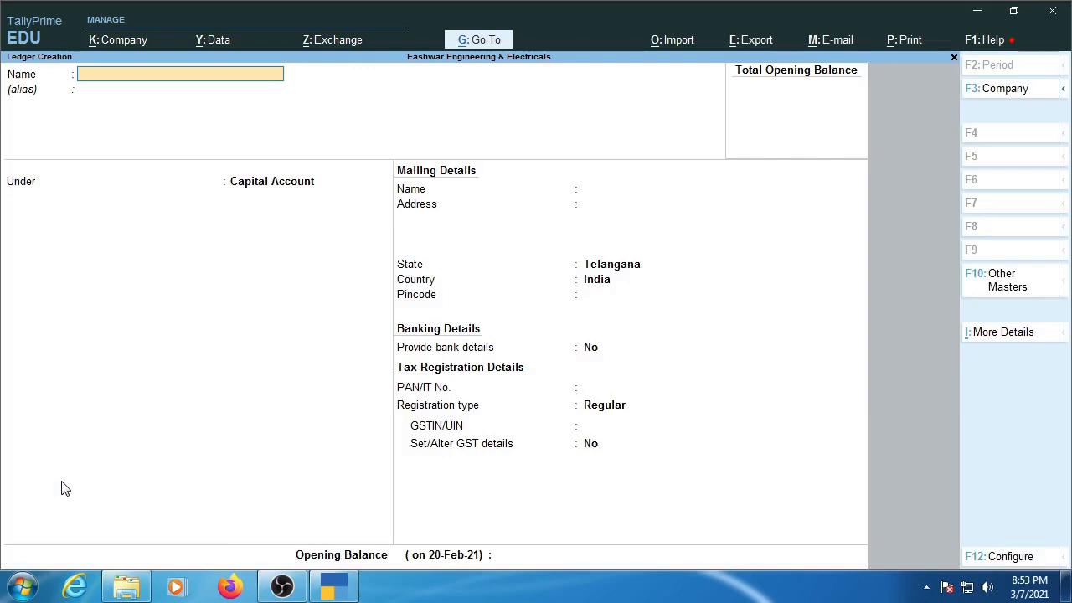
# - Name the new ledger SBI A/c and give it the alias State Bank of India A/c
pyautogui.write('SBI A/c')
pyautogui.press('Return')
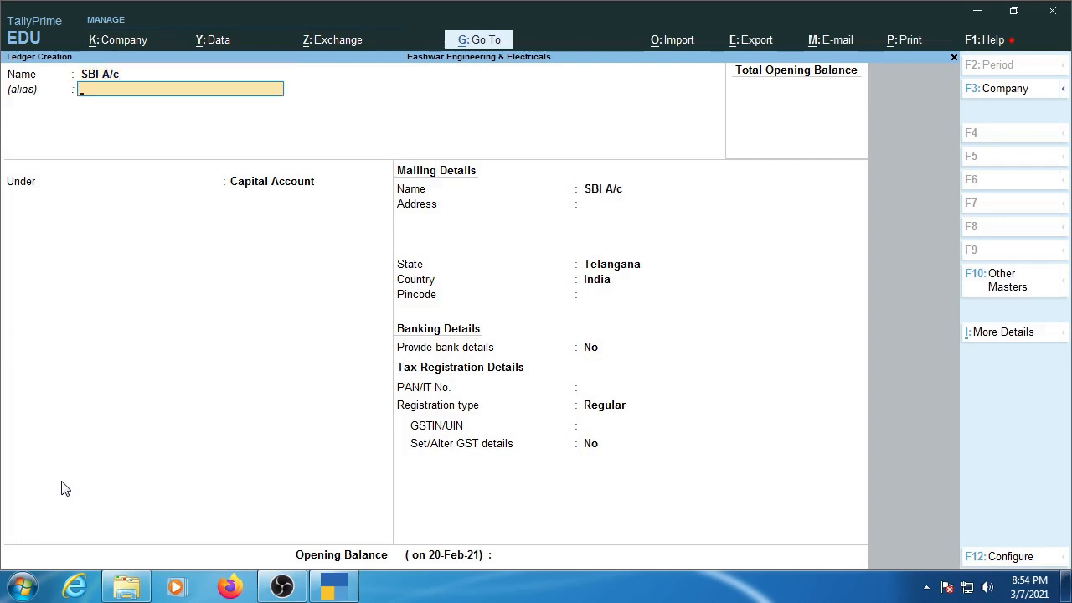
pyautogui.write('State Bank of India A/c')
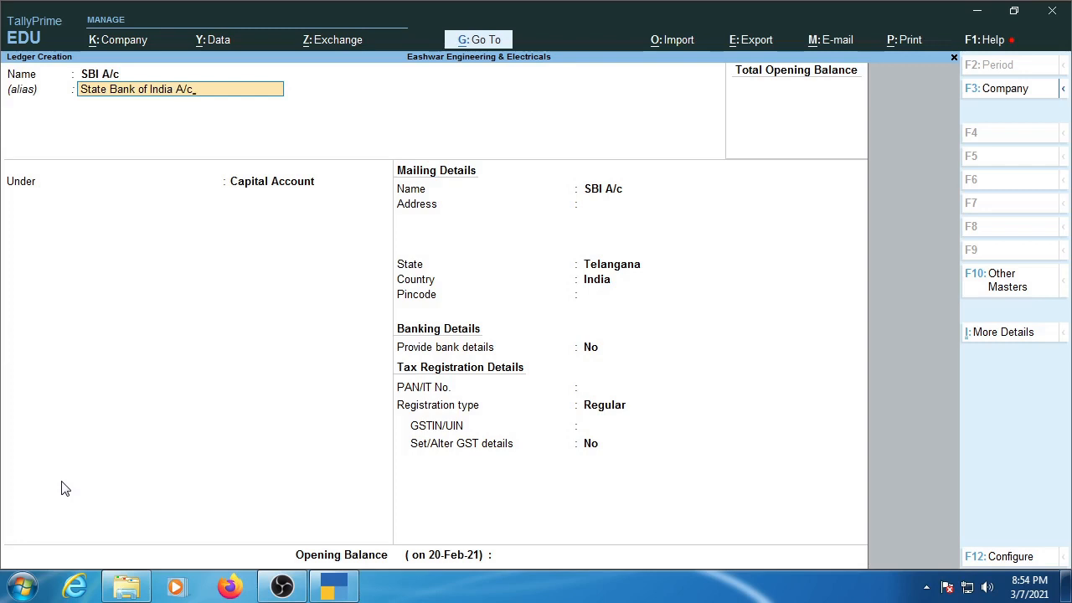
pyautogui.press('Return')
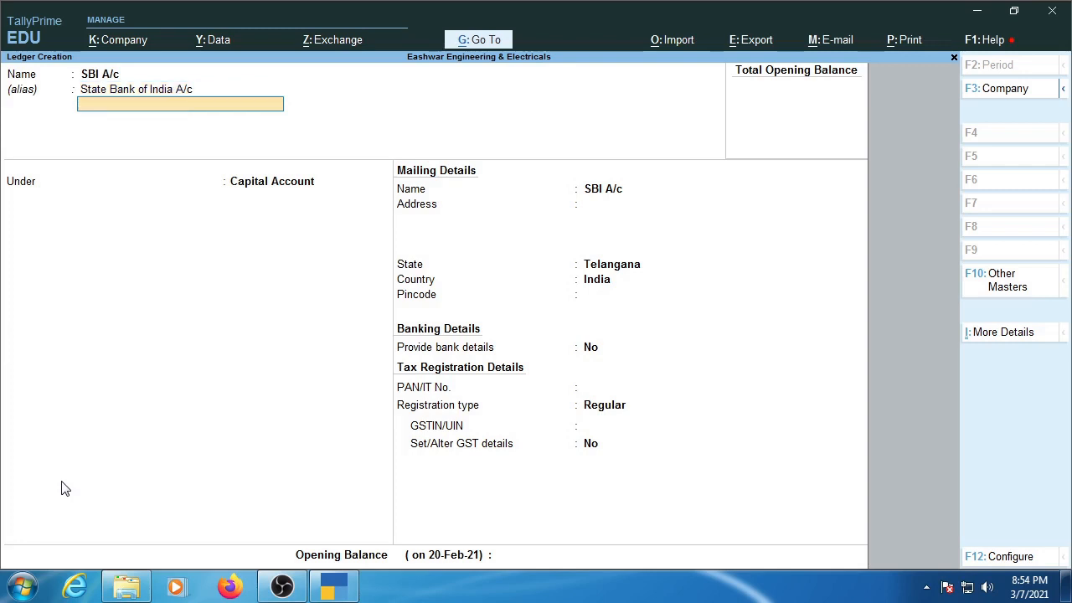
pyautogui.press('Return')
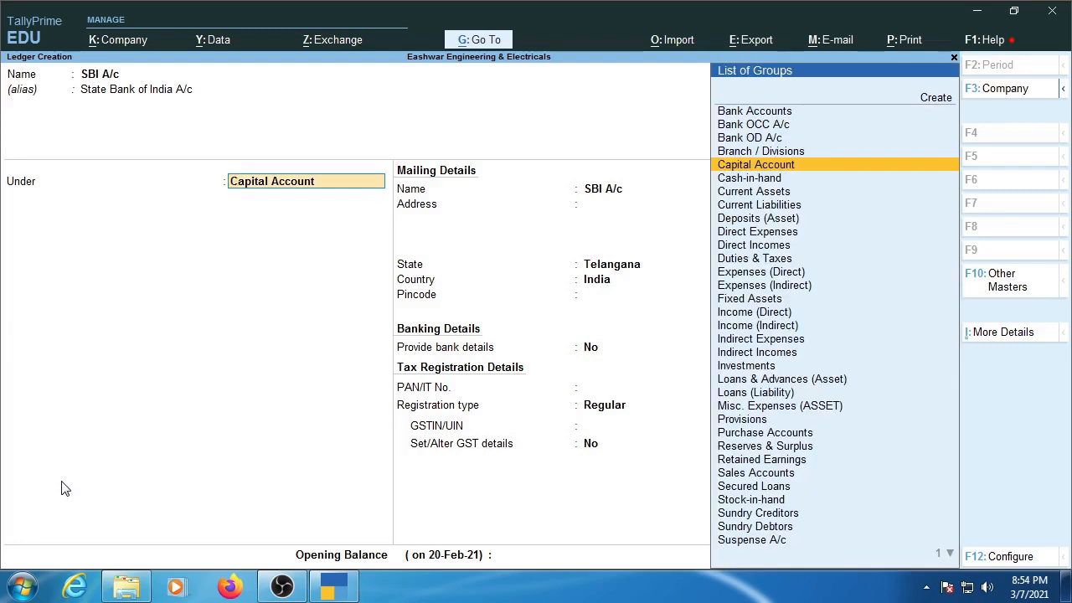
# - Examine the groups available for the SBI A/c ledger, from Bank Accounts down to Unsecured Loans and back up to the Create option
pyautogui.press('Up')
pyautogui.press('Up')
pyautogui.press('Up')
pyautogui.press('Up')
pyautogui.press('Down')
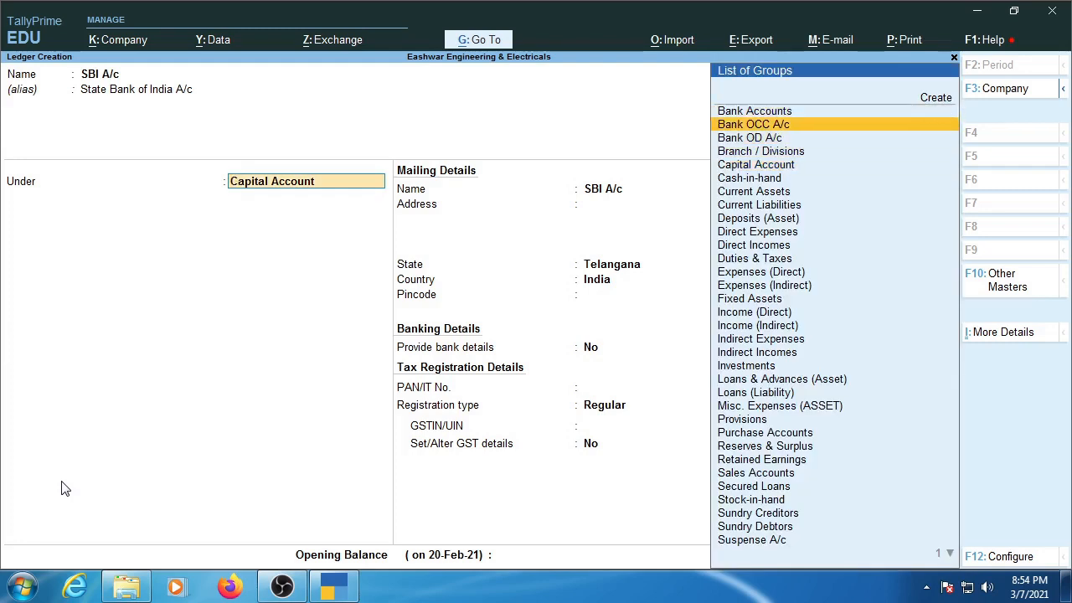
pyautogui.press('Down')
pyautogui.press('Down')
pyautogui.press('Down')
pyautogui.press('Down')
pyautogui.press('Down')
pyautogui.press('Down')
pyautogui.press('Down')
pyautogui.press('Down')
pyautogui.press('Down')
pyautogui.press('Down')
pyautogui.press('Down')
pyautogui.press('Down')
pyautogui.press('Down')
pyautogui.press('Down')
pyautogui.press('Down')
pyautogui.press('Down')
pyautogui.press('Down')
pyautogui.press('Down')
pyautogui.press('Down')
pyautogui.press('Down')
pyautogui.press('Down')
pyautogui.press('Down')
pyautogui.press('Down')
pyautogui.press('Down')
pyautogui.press('Down')
pyautogui.press('Down')
pyautogui.press('Down')
pyautogui.press('Down')
pyautogui.press('Down')
pyautogui.press('Down')
pyautogui.press('Down')
pyautogui.press('Down')
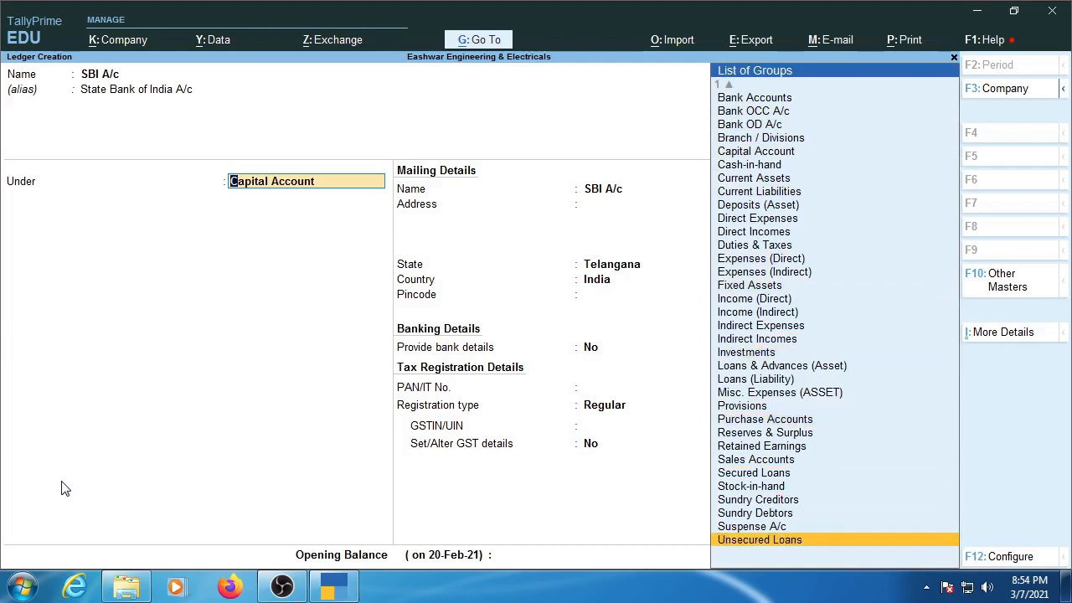
pyautogui.press('Up')
pyautogui.press('Up')
pyautogui.press('Up')
pyautogui.press('Up')
pyautogui.press('Up')
pyautogui.press('Up')
pyautogui.press('Up')
pyautogui.press('Up')
pyautogui.press('Up')
pyautogui.press('Up')
pyautogui.press('Up')
pyautogui.press('Up')
pyautogui.press('Up')
pyautogui.press('Up')
pyautogui.press('Up')
pyautogui.press('Up')
pyautogui.press('Up')
pyautogui.press('Up')
pyautogui.press('Up')
pyautogui.press('Up')
pyautogui.press('Up')
pyautogui.press('Up')
pyautogui.press('Up')
pyautogui.press('Up')
pyautogui.press('Up')
pyautogui.press('Up')
pyautogui.press('Up')
pyautogui.press('Up')
pyautogui.press('Up')
pyautogui.press('Up')
pyautogui.press('Up')
pyautogui.press('Up')
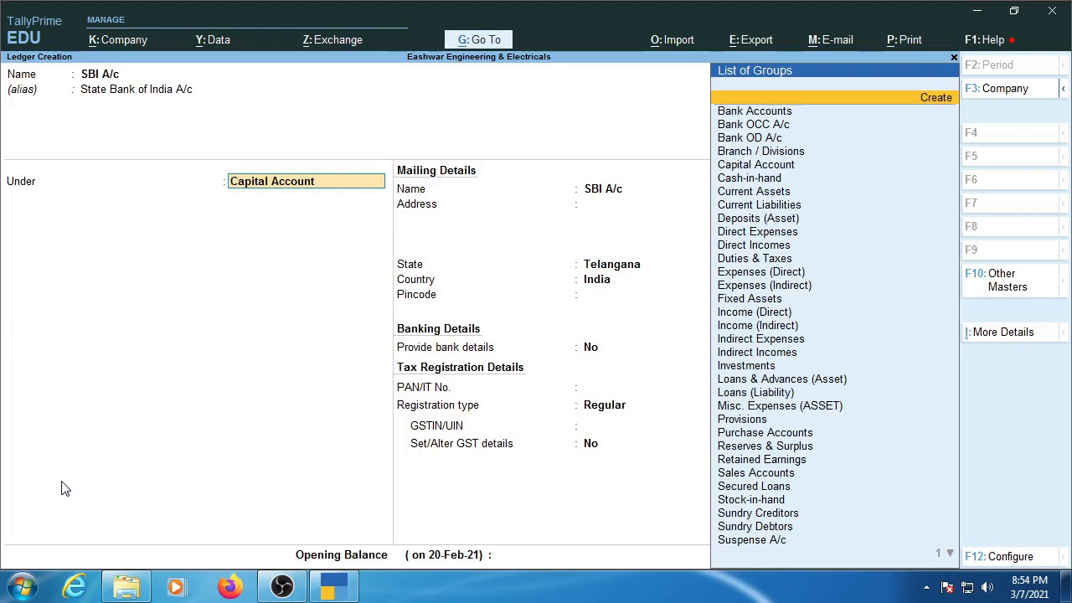
# - Review the whole list of groups once more, down to its last entries and back to the Create option
pyautogui.press('Down')
pyautogui.press('Down')
pyautogui.press('Down')
pyautogui.press('Down')
pyautogui.press('Down')
pyautogui.press('Down')
pyautogui.press('Down')
pyautogui.press('Down')
pyautogui.press('Down')
pyautogui.press('Down')
pyautogui.press('Down')
pyautogui.press('Down')
pyautogui.press('Down')
pyautogui.press('Down')
pyautogui.press('Down')
pyautogui.press('Down')
pyautogui.press('Down')
pyautogui.press('Down')
pyautogui.press('Down')
pyautogui.press('Down')
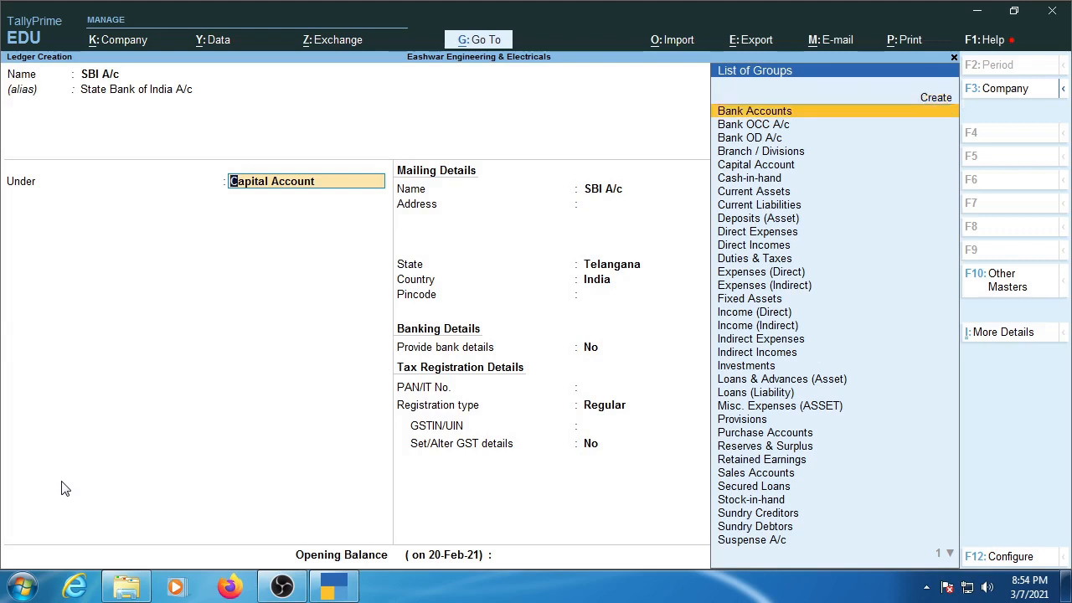
pyautogui.press('Down')
pyautogui.press('Down')
pyautogui.press('Down')
pyautogui.press('Down')
pyautogui.press('Down')
pyautogui.press('Down')
pyautogui.press('Up')
pyautogui.press('Up')
pyautogui.press('Up')
pyautogui.press('Up')
pyautogui.press('Up')
pyautogui.press('Up')
pyautogui.press('Up')
pyautogui.press('Up')
pyautogui.press('Up')
pyautogui.press('Up')
pyautogui.press('Up')
pyautogui.press('Up')
pyautogui.press('Up')
pyautogui.press('Up')
pyautogui.press('Up')
pyautogui.press('Up')
pyautogui.press('Up')
pyautogui.press('Up')
pyautogui.press('Up')
pyautogui.press('Up')
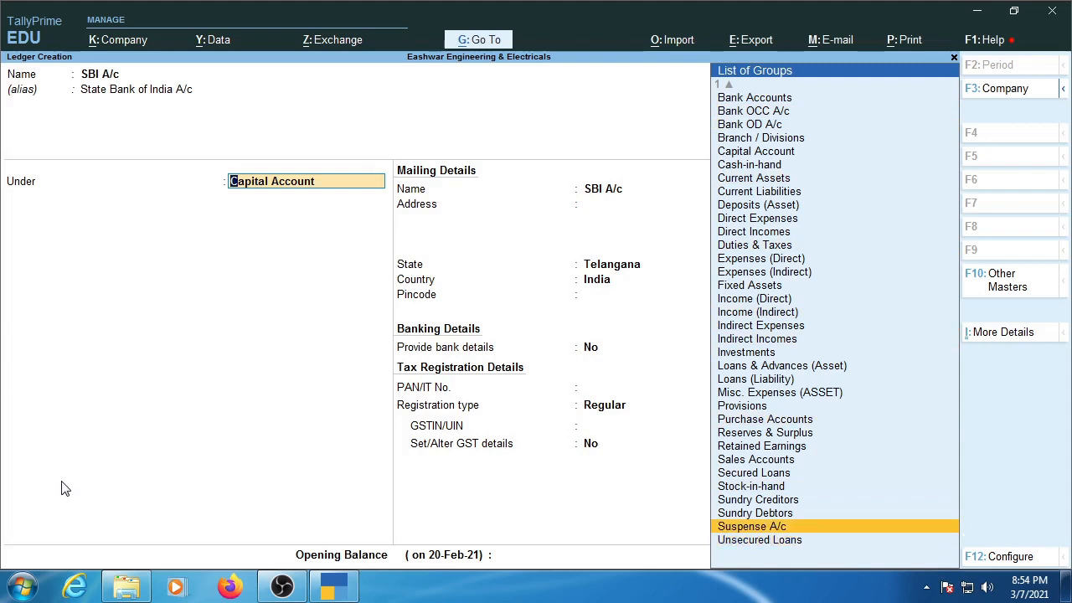
pyautogui.press('Up')
pyautogui.press('Up')
pyautogui.press('Up')
pyautogui.press('Up')
pyautogui.press('Up')
pyautogui.press('Up')
pyautogui.press('Up')
pyautogui.press('Up')
pyautogui.press('Up')
pyautogui.press('Up')
pyautogui.press('Up')
pyautogui.press('Up')
pyautogui.press('Up')
pyautogui.press('Up')
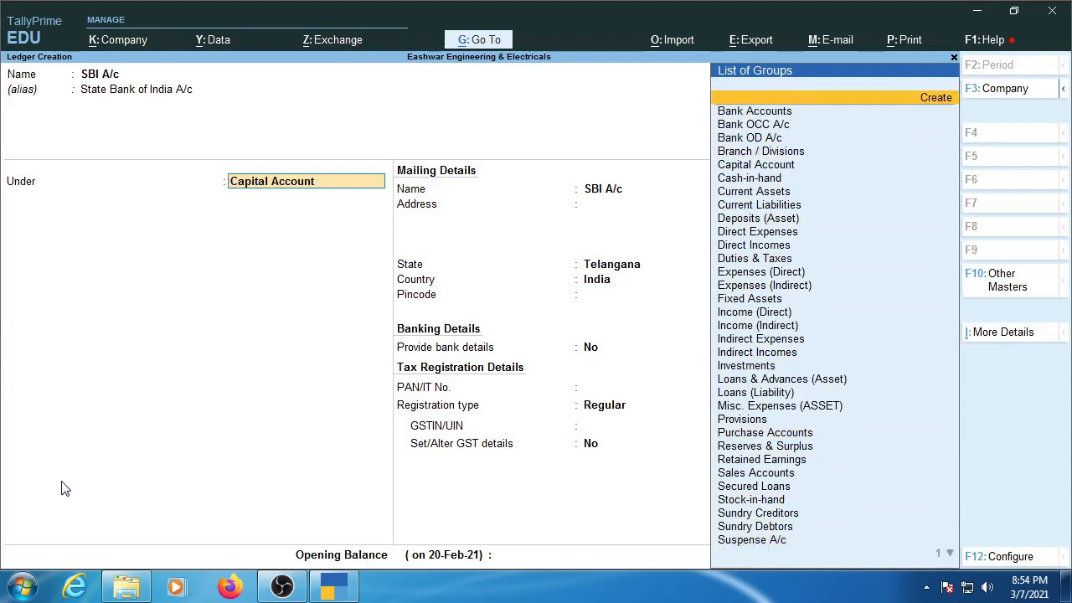
# - Check the groups from Bank Accounts to Current Assets and place the SBI A/c ledger under Bank Accounts
pyautogui.press('Down')
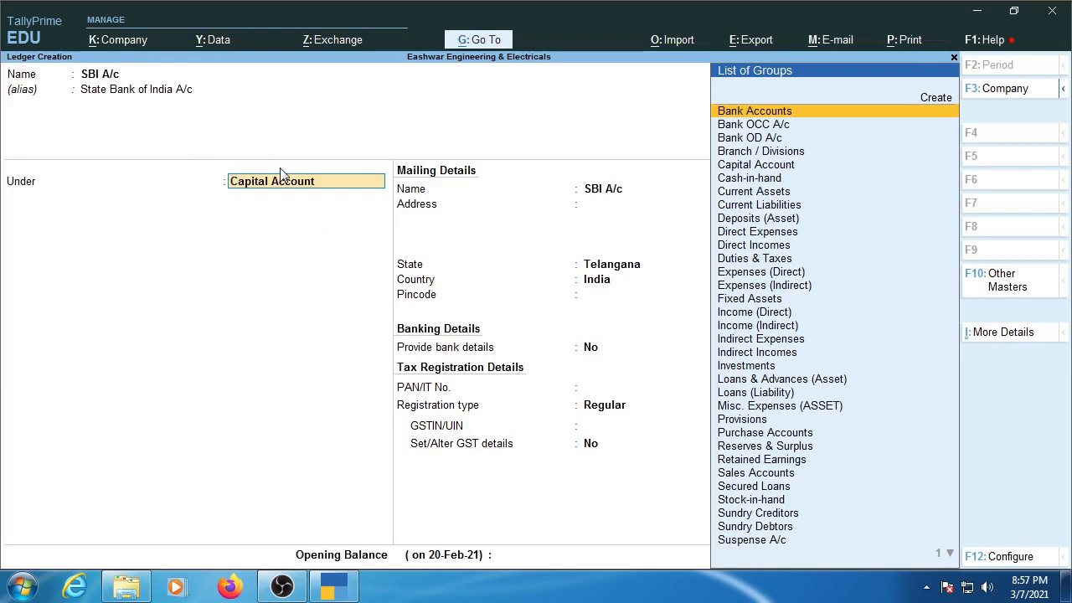
pyautogui.press('Down')
pyautogui.press('Down')
pyautogui.press('Down')
pyautogui.press('Down')
pyautogui.press('Down')
pyautogui.press('Down')
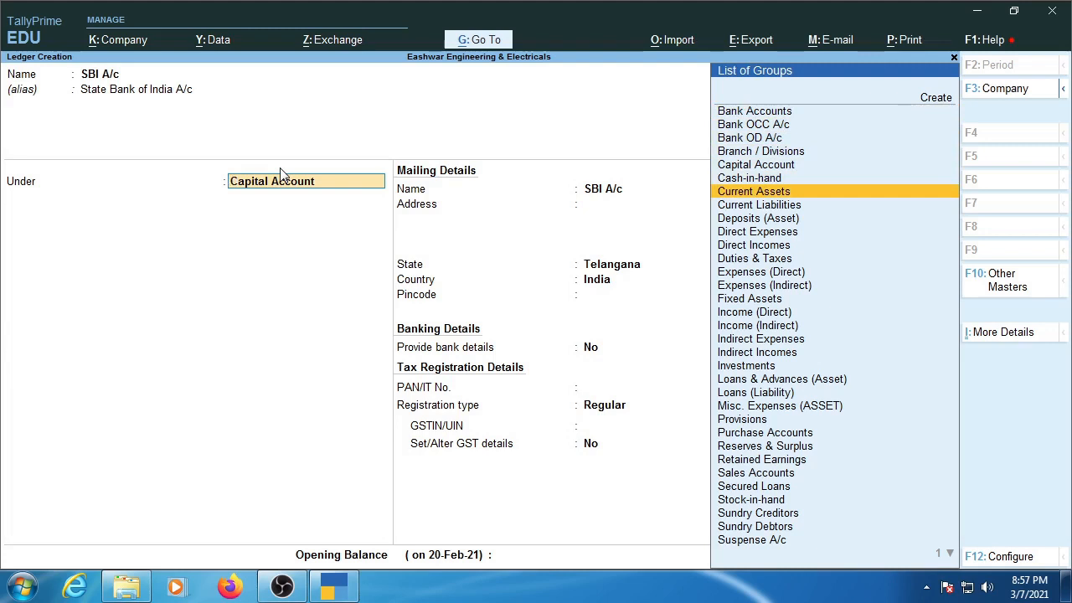
pyautogui.press('Up')
pyautogui.press('Up')
pyautogui.press('Up')
pyautogui.press('Up')
pyautogui.press('Up')
pyautogui.press('Up')
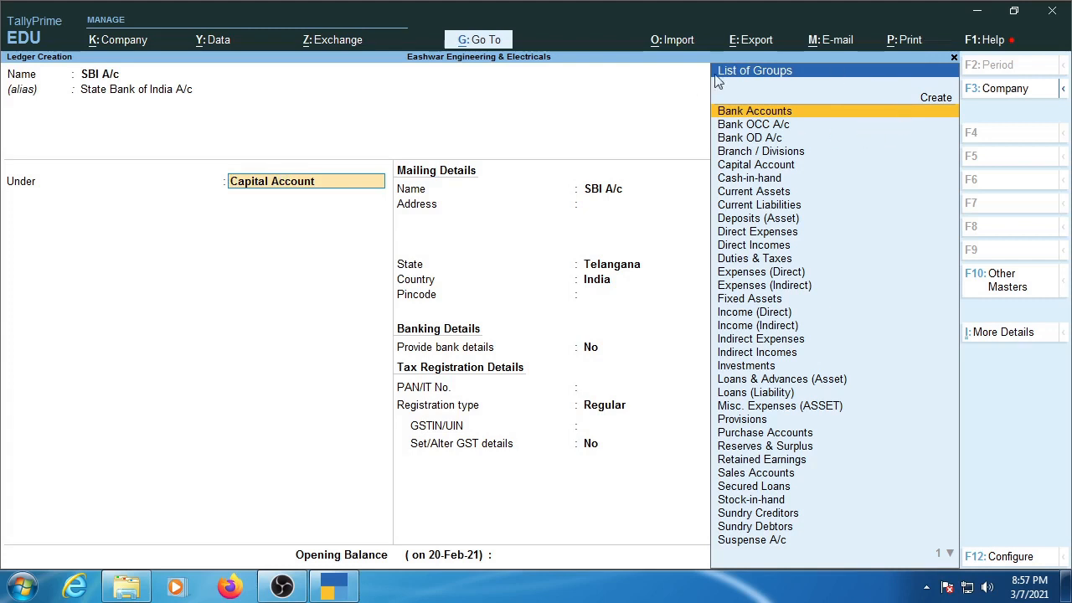
pyautogui.click(785, 113)
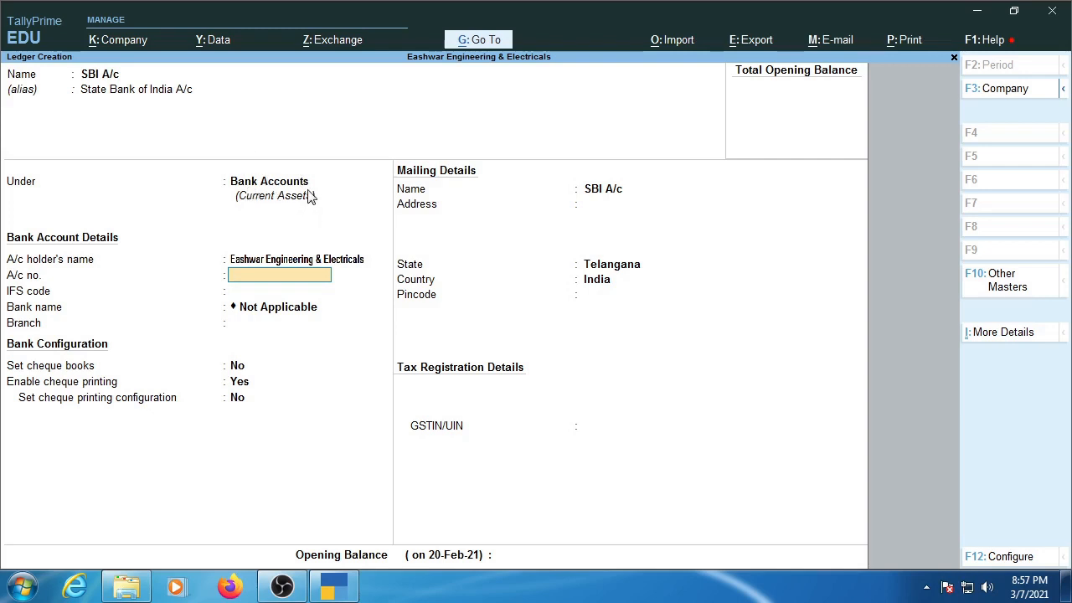
# - Return to the SBI A/c ledger's group choice, look over the groups down to Current Assets, and choose Bank Accounts again
pyautogui.press('BackSpace')
pyautogui.press('BackSpace')
pyautogui.press('BackSpace')
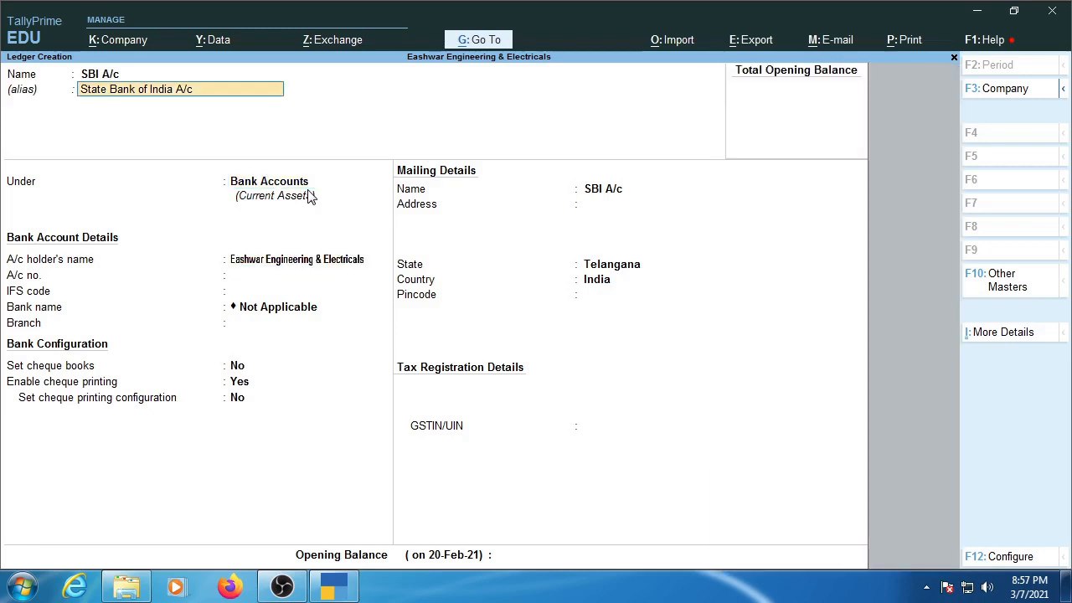
pyautogui.press('Return')
pyautogui.press('Return')
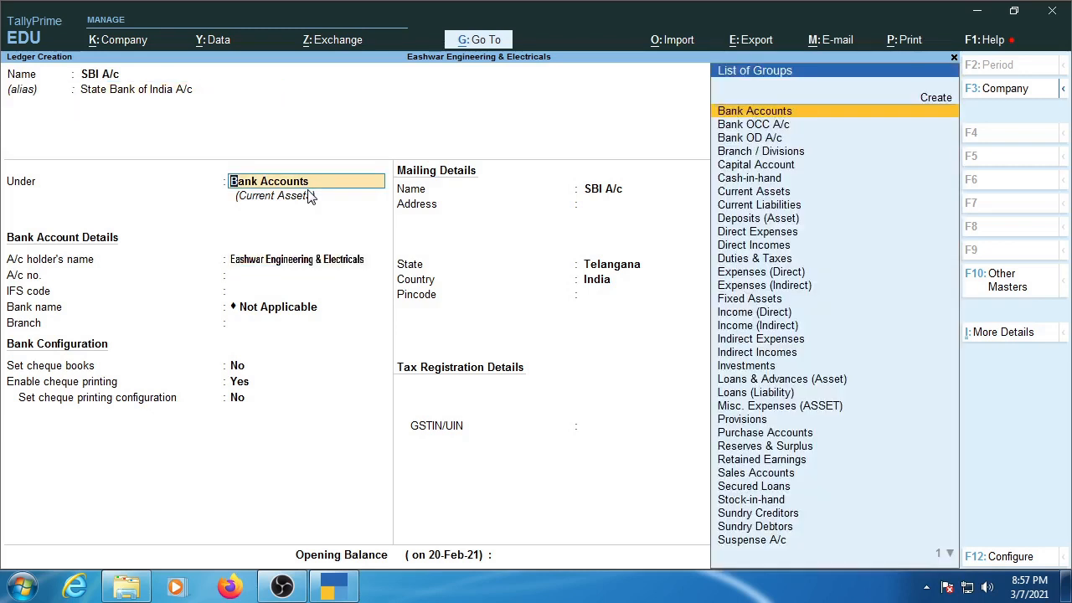
pyautogui.press('Down')
pyautogui.press('Down')
pyautogui.press('Down')
pyautogui.press('Down')
pyautogui.press('Down')
pyautogui.press('Down')
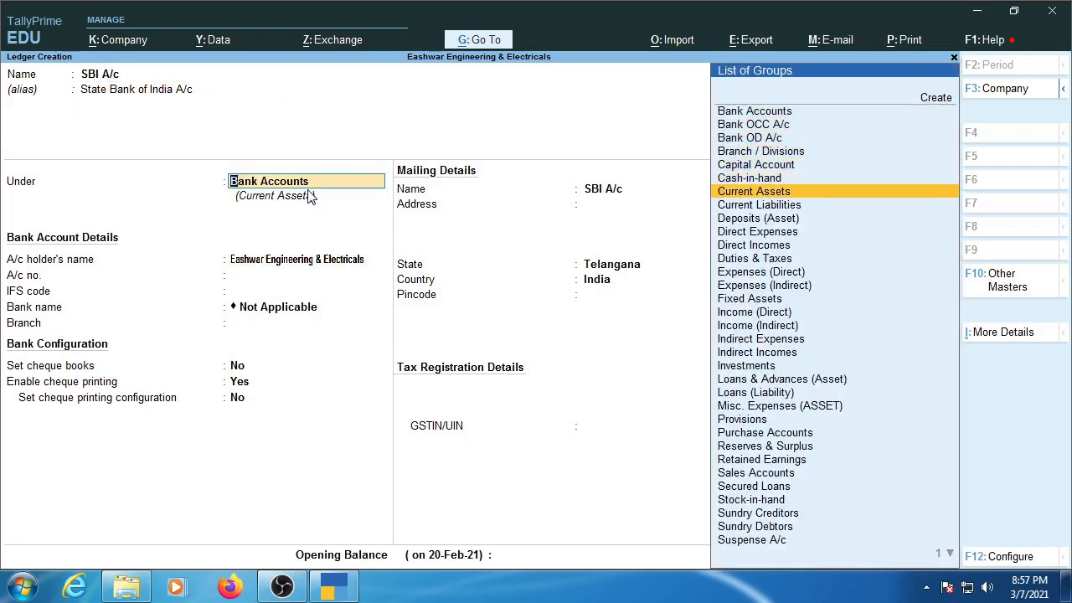
pyautogui.press('Up')
pyautogui.press('Up')
pyautogui.press('Up')
pyautogui.press('Up')
pyautogui.press('Up')
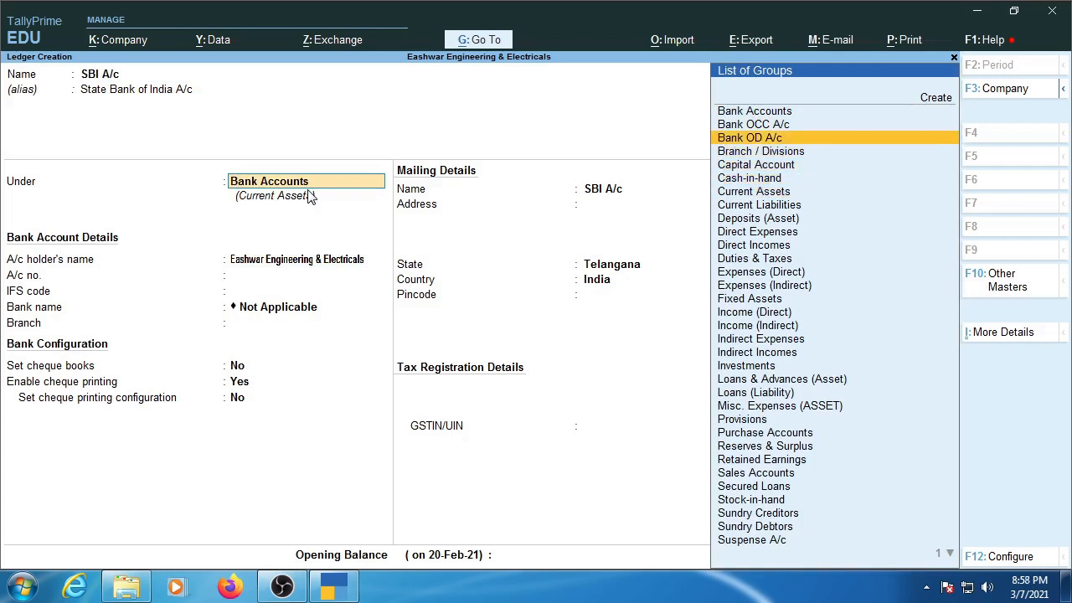
pyautogui.press('Up')
pyautogui.press('Return')
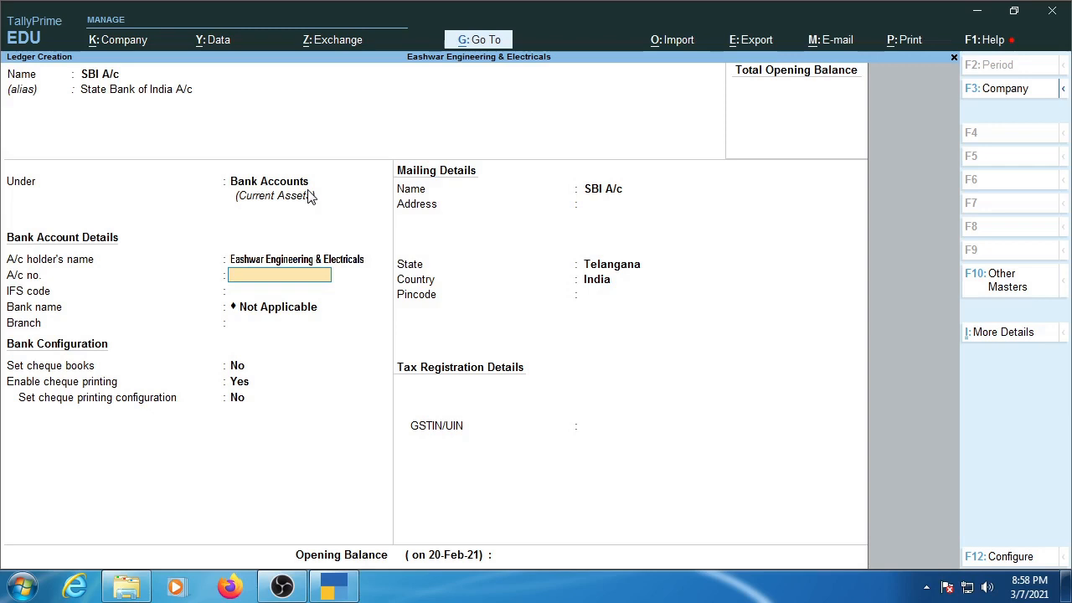
# - Skip the account number, IFS code and branch of SBI A/c and accept the default cheque book and cheque printing settings
pyautogui.press('Return')
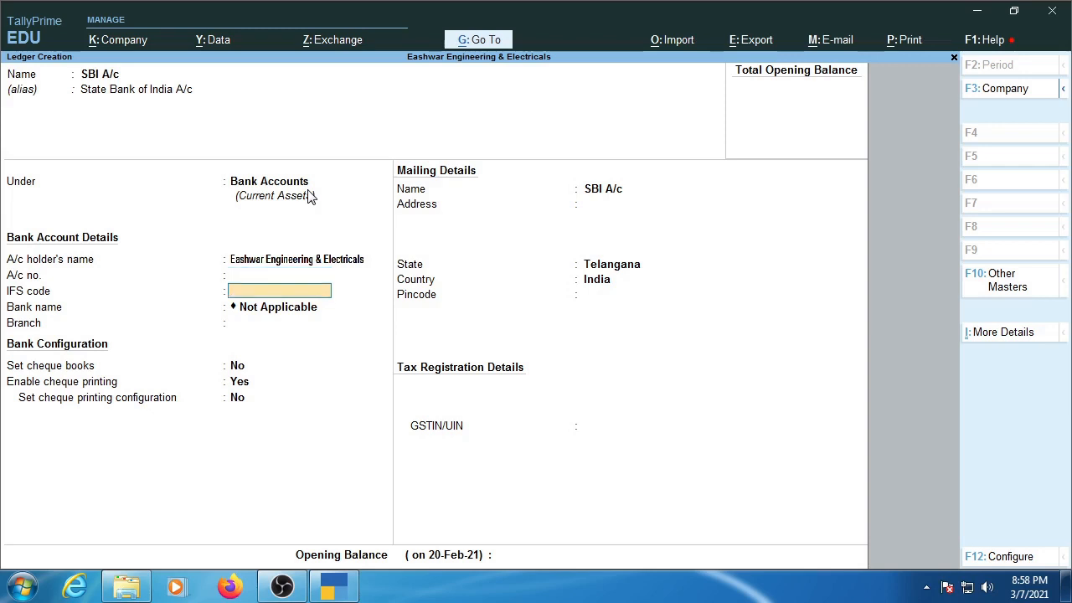
pyautogui.press('Return')
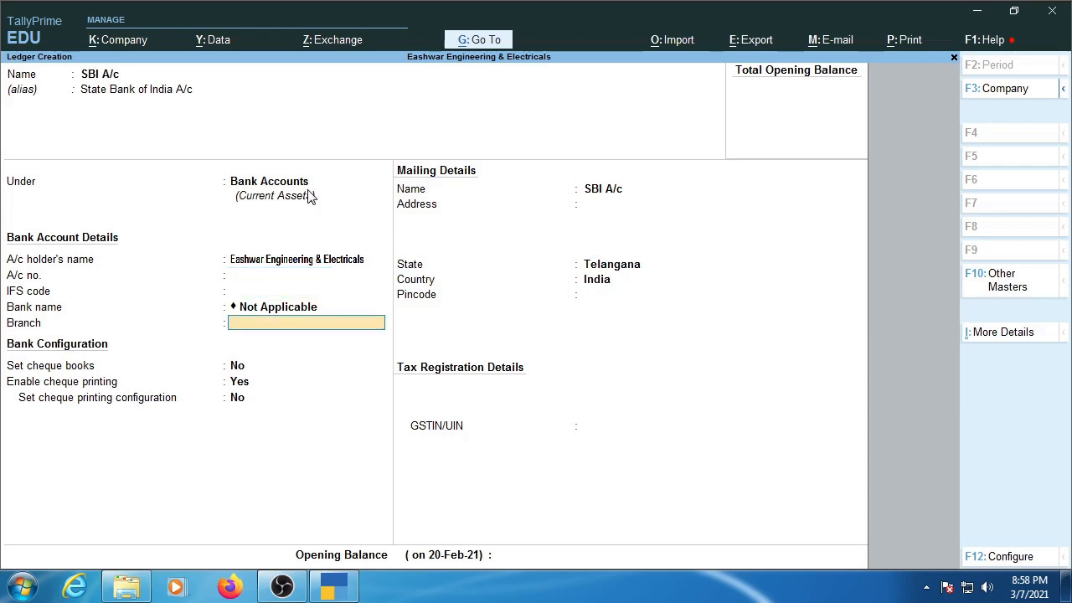
pyautogui.press('Return')
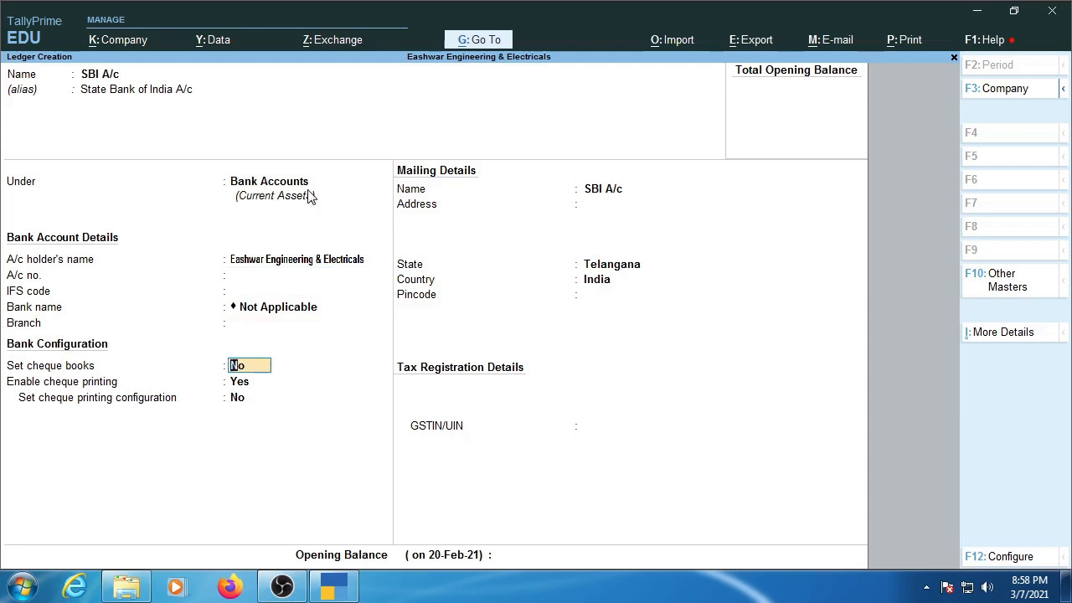
pyautogui.press('Return')
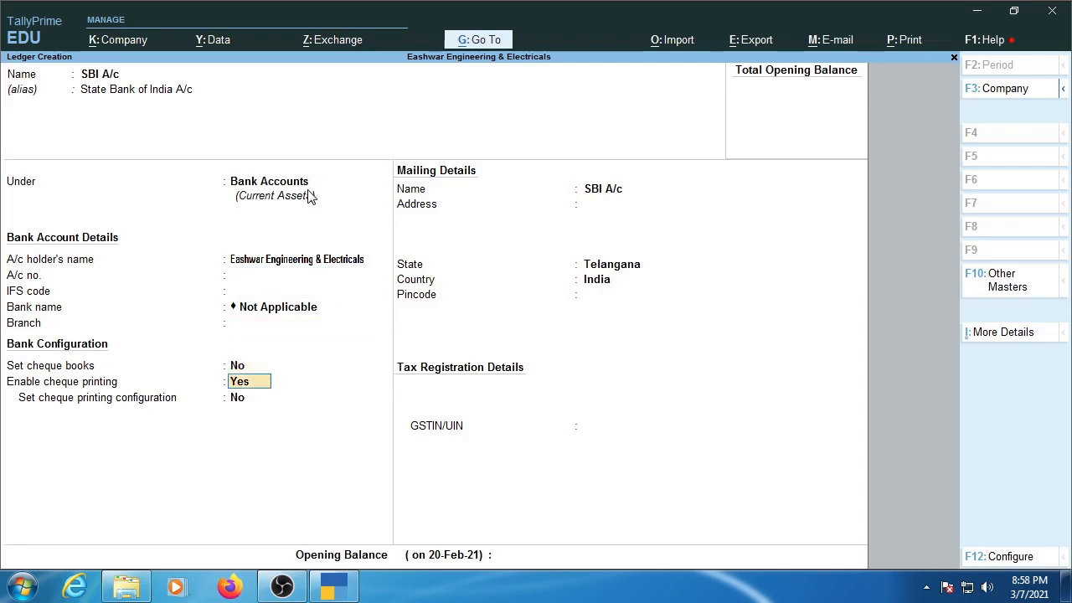
pyautogui.press('Return')
pyautogui.press('Return')
pyautogui.press('Return')
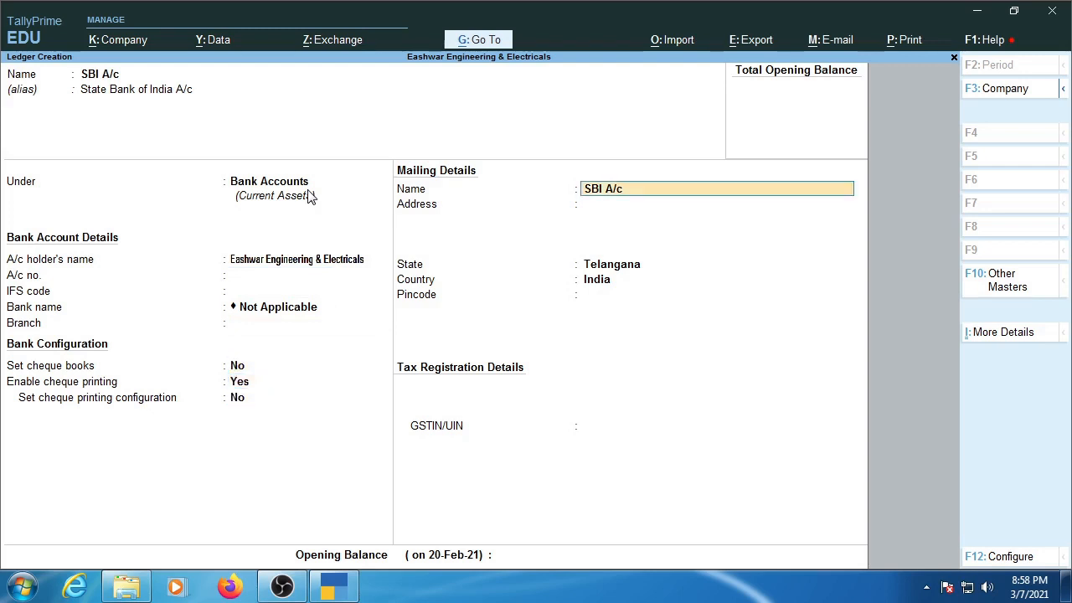
# - Accept the default mailing details, leave the pincode, GSTIN/UIN and opening balance blank, and save the SBI A/c ledger
pyautogui.press('Return')
pyautogui.press('Return')
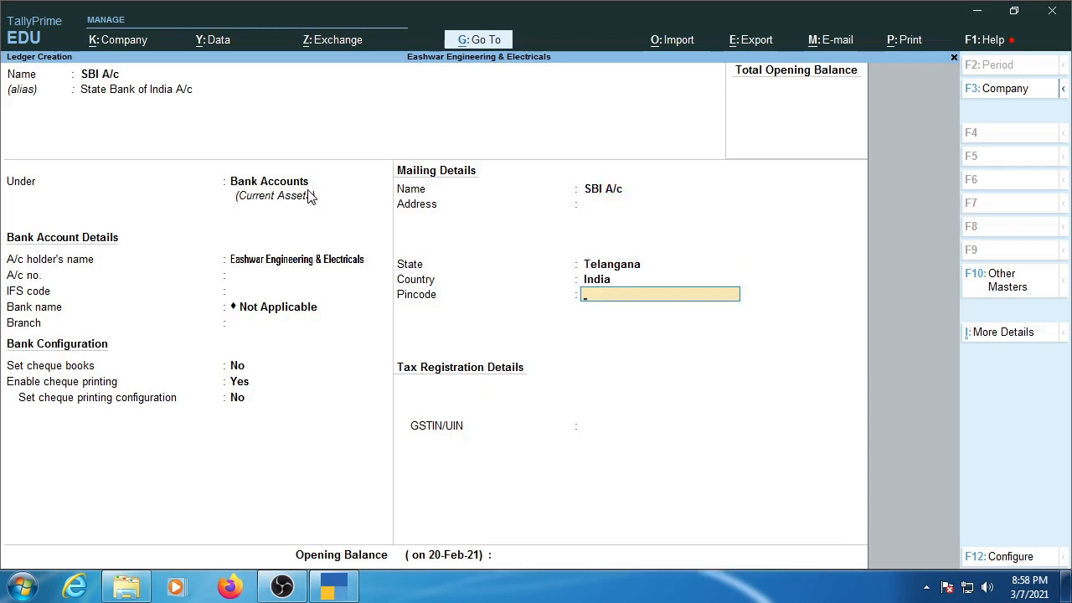
pyautogui.press('Return')
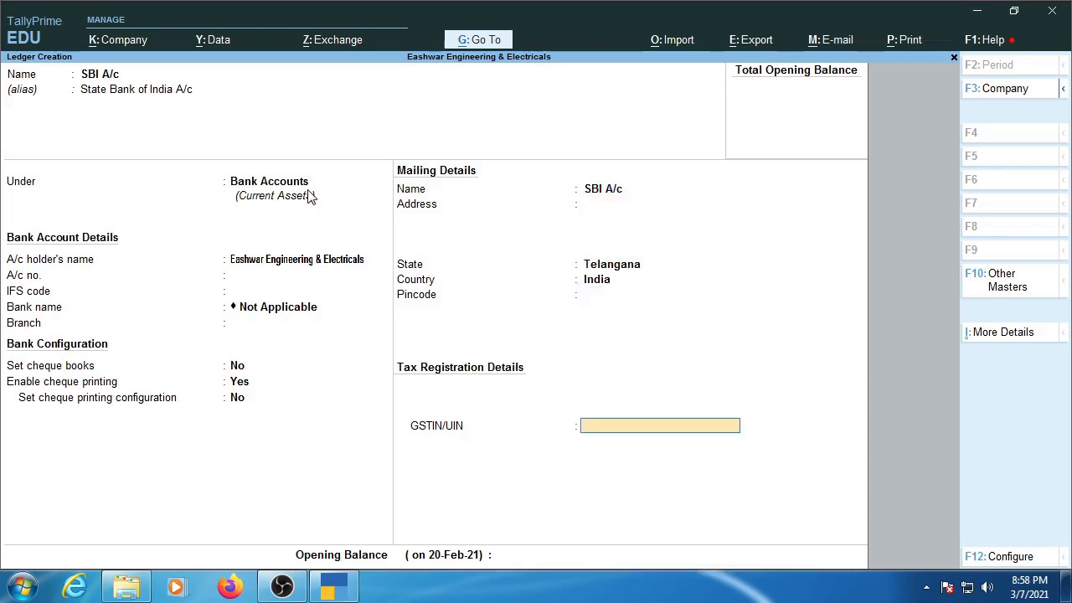
pyautogui.press('Return')
pyautogui.press('Return')
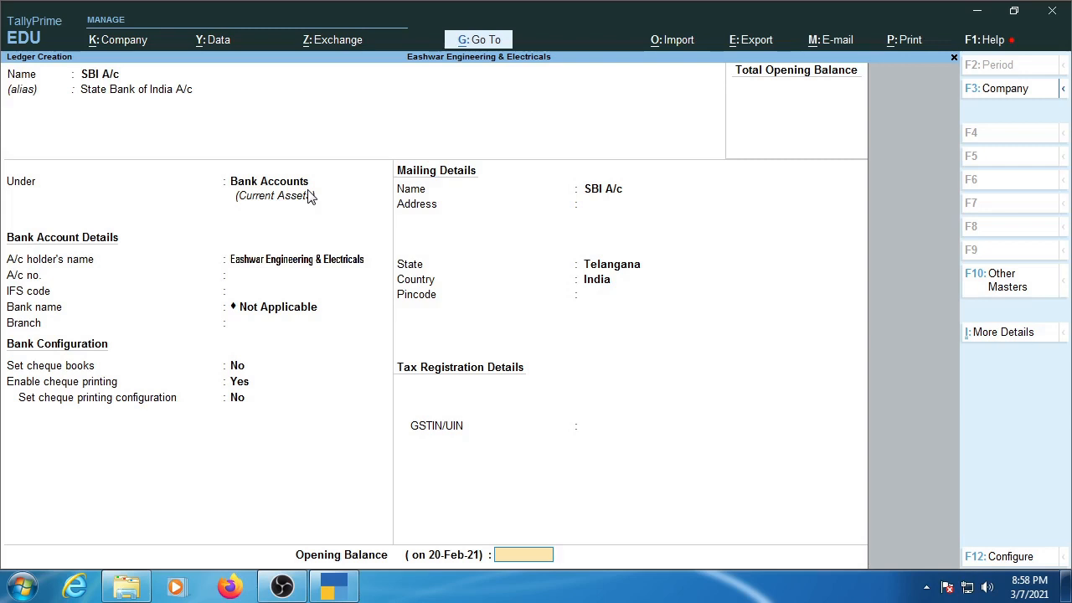
pyautogui.press('Return')
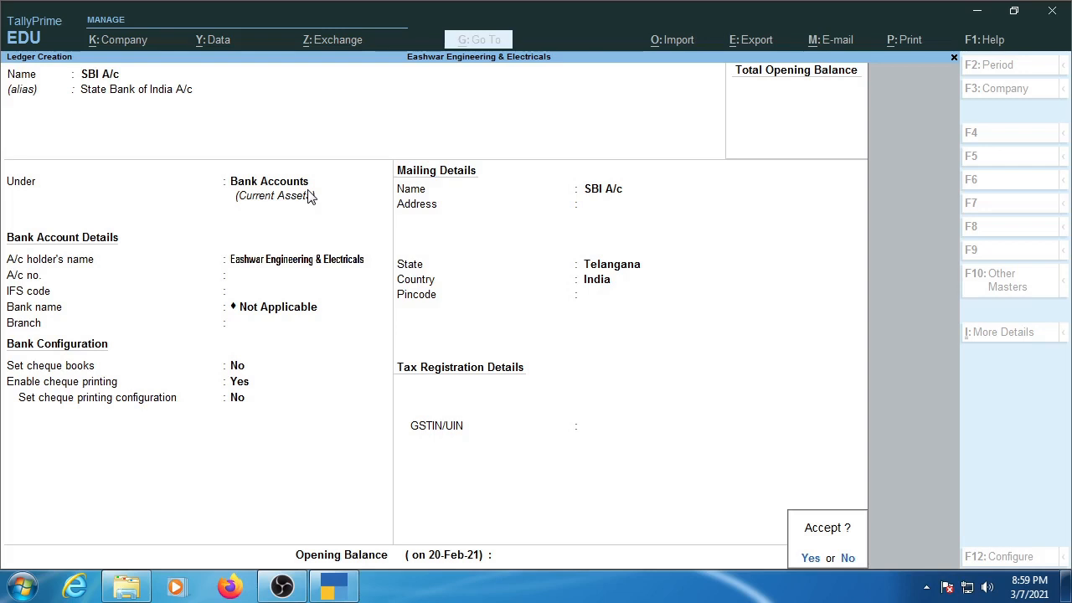
pyautogui.press('Return')
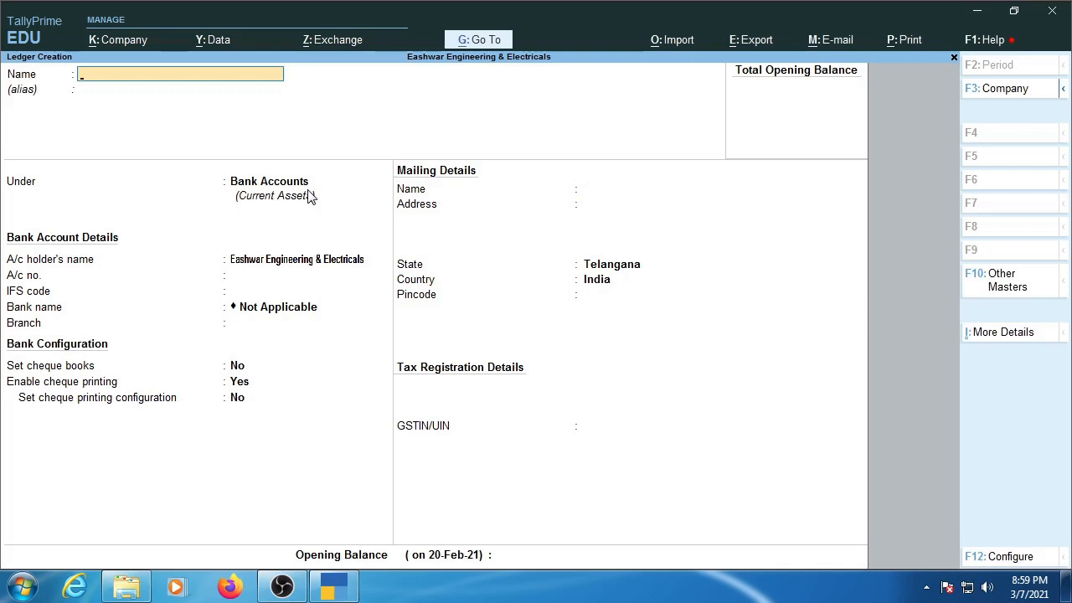
# - Name the next new ledger HDFC OD A/c and leave its alias blank
pyautogui.write('HDFC OD a/c')
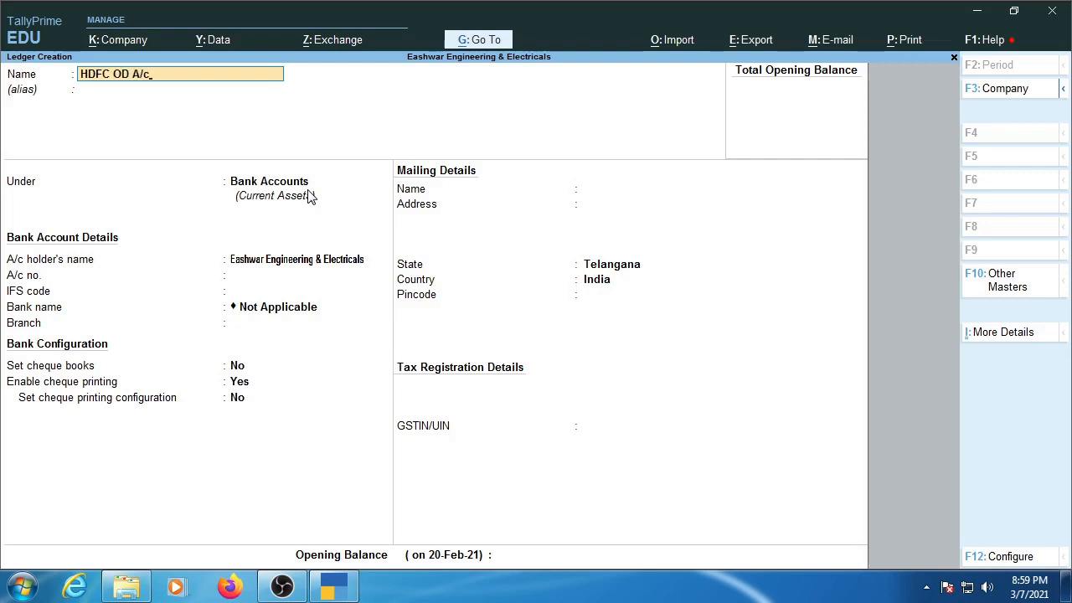
pyautogui.press('Return')
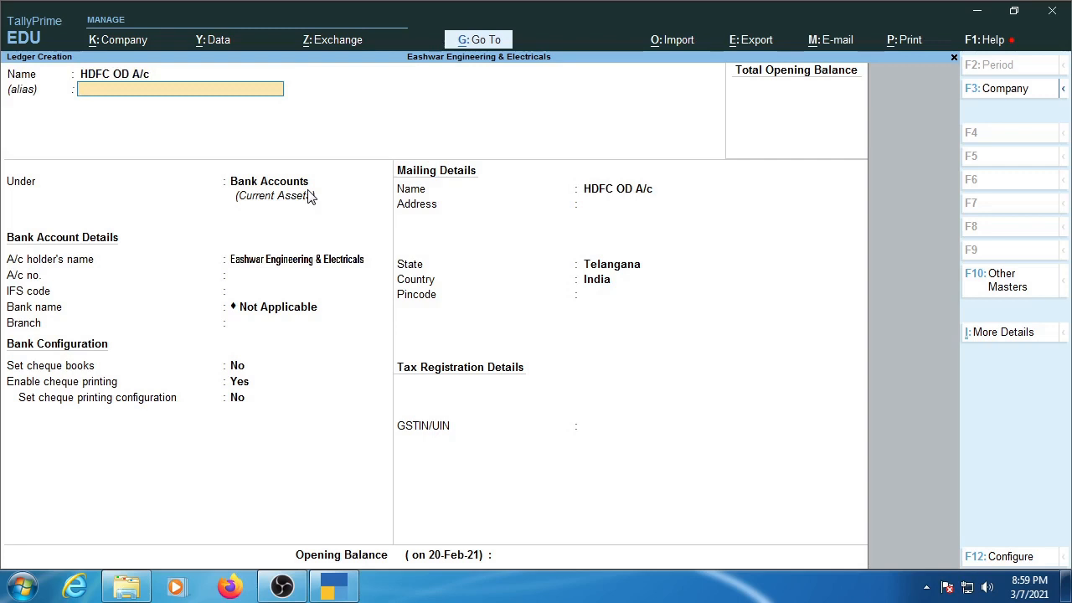
pyautogui.press('Return')
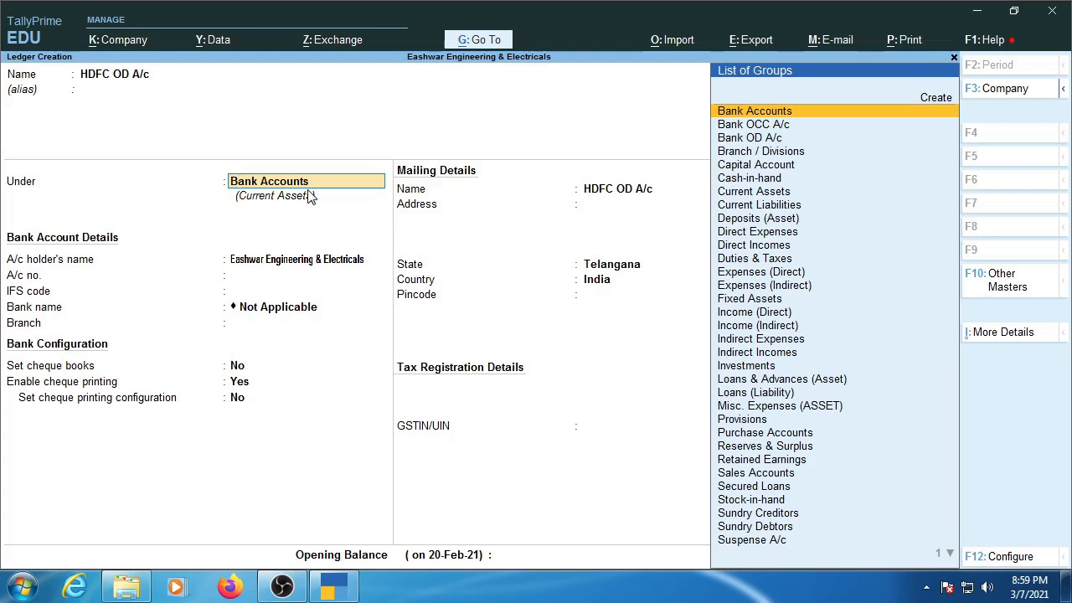
# - Compare the Bank OCC A/c and Bank OD A/c groups as possible parents for the HDFC OD A/c ledger
pyautogui.press('Down')
pyautogui.press('Down')
pyautogui.press('Up')
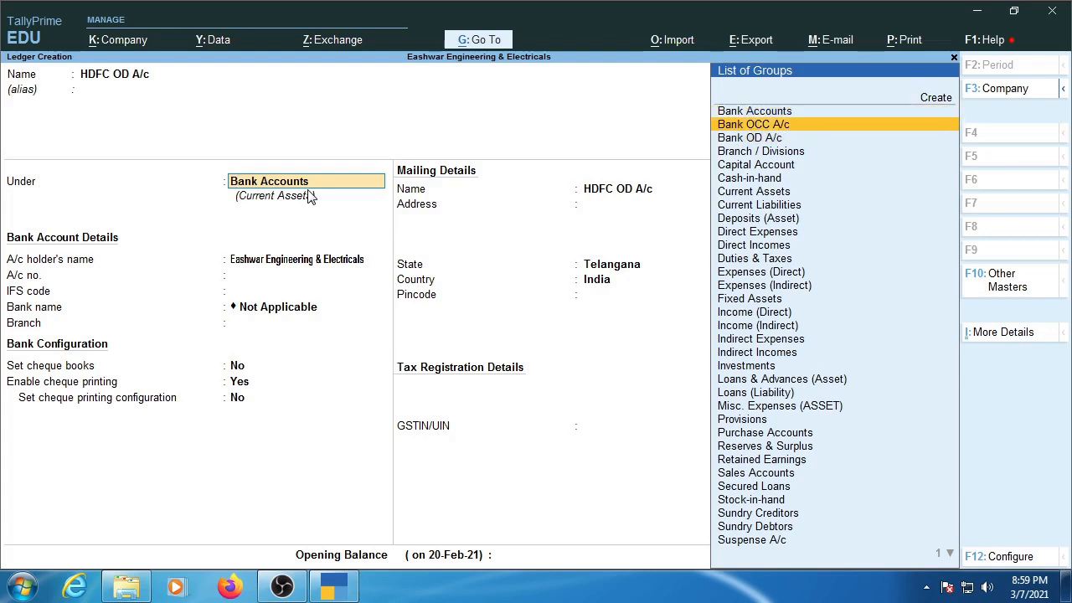
pyautogui.press('Down')
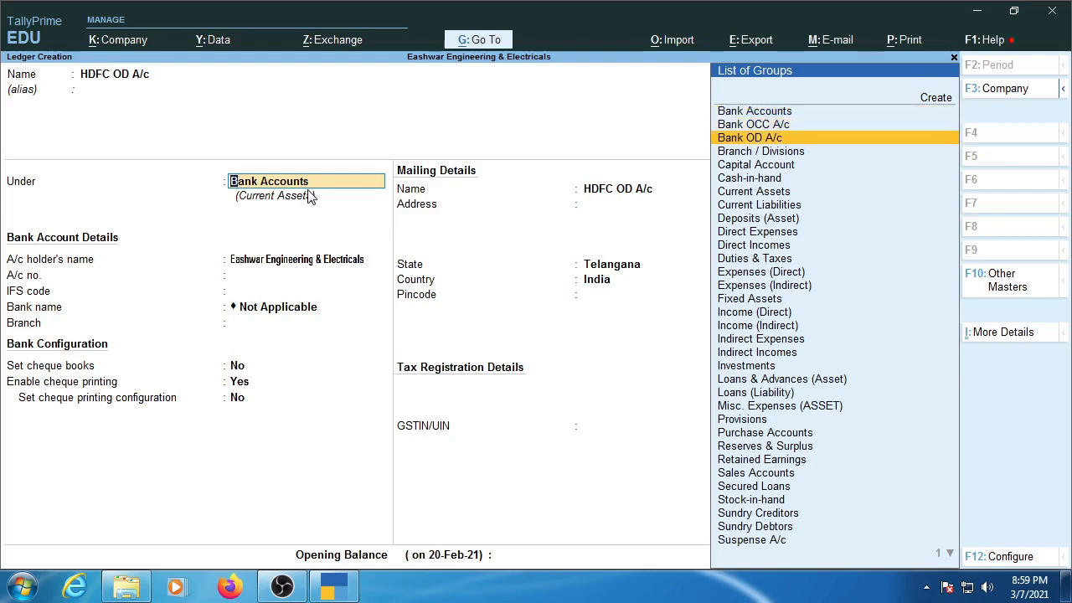
pyautogui.press('Up')
pyautogui.press('Down')
pyautogui.press('Up')
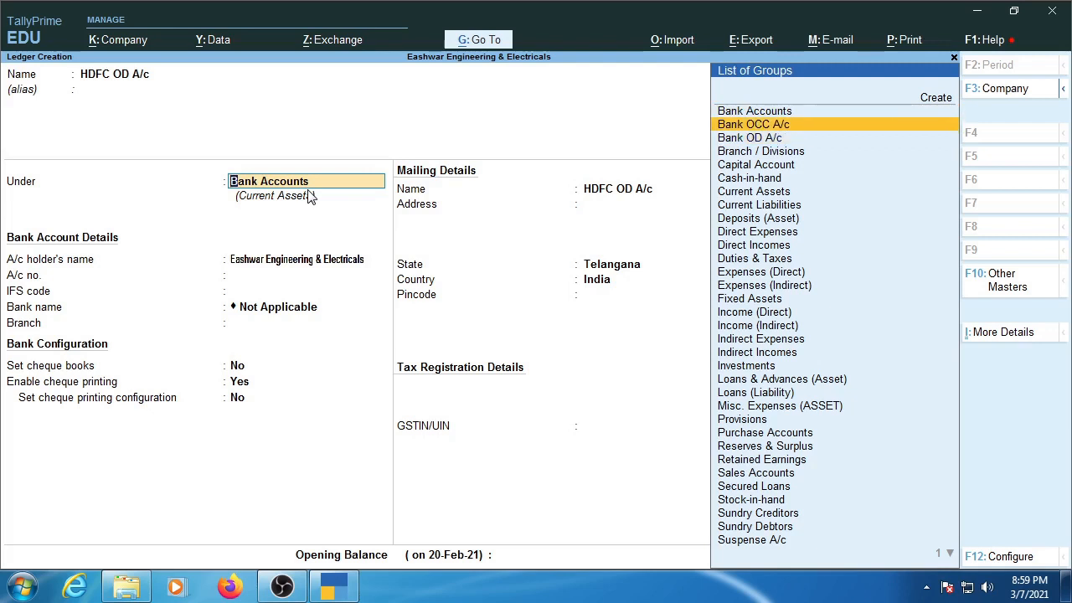
pyautogui.press('Down')
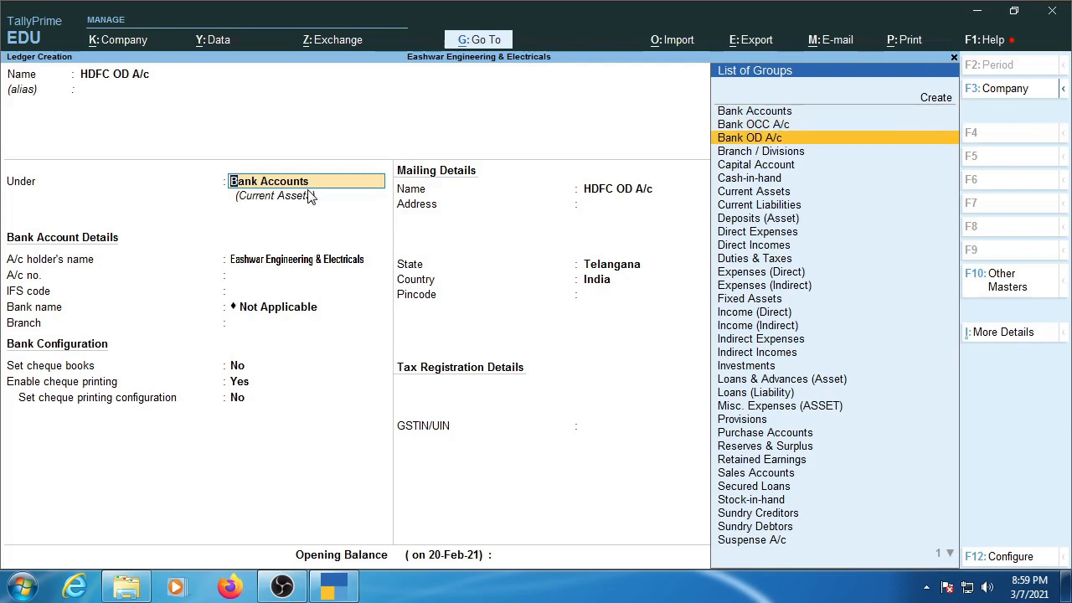
pyautogui.press('Up')
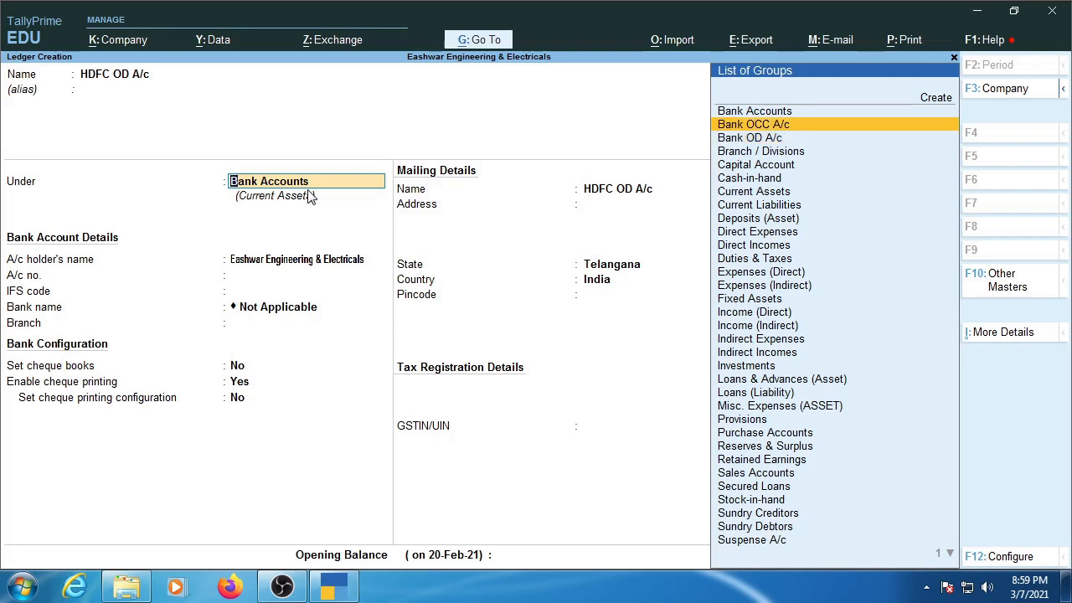
pyautogui.press('Down')
pyautogui.press('Up')
pyautogui.press('Down')
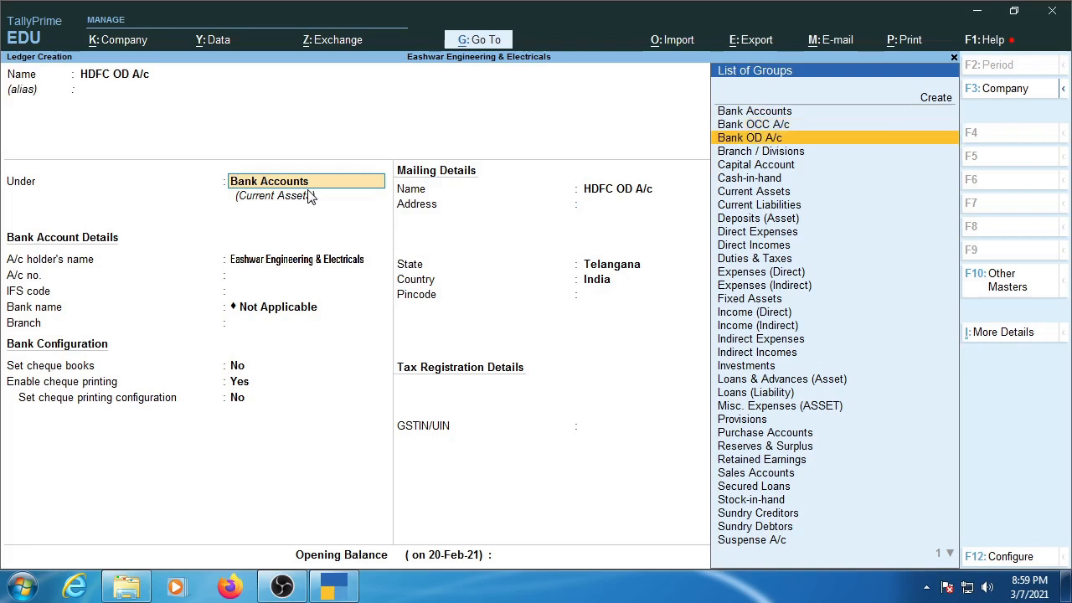
pyautogui.press('Up')
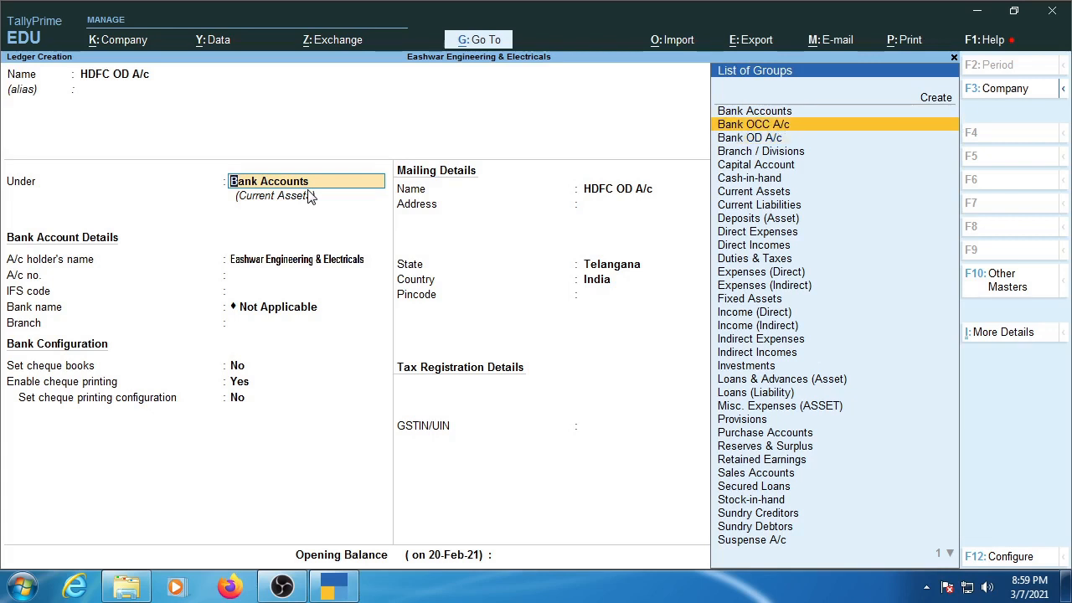
pyautogui.press('Down')
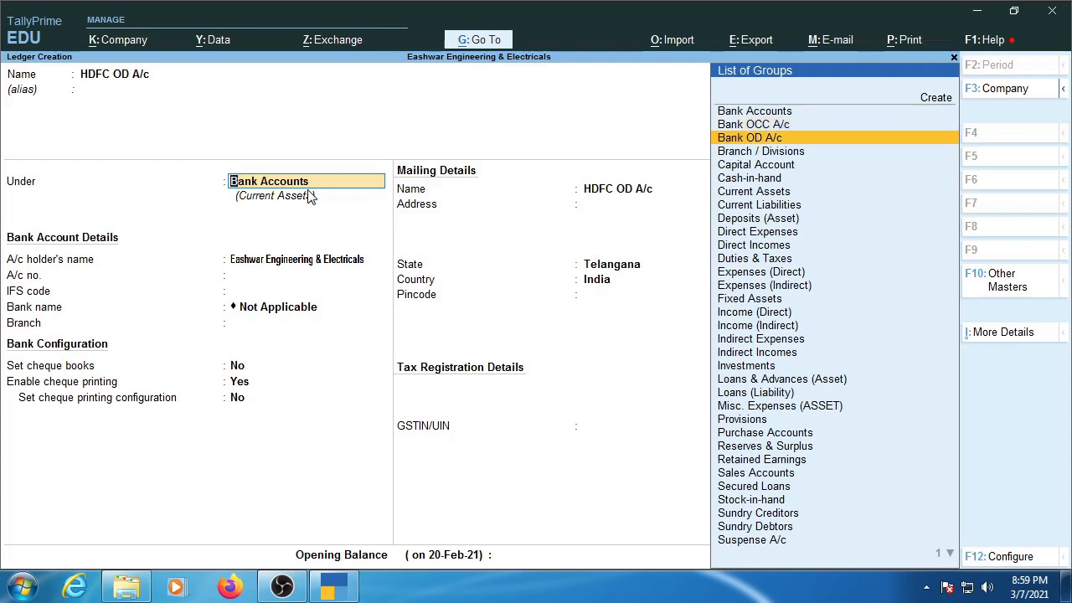
pyautogui.press('Up')
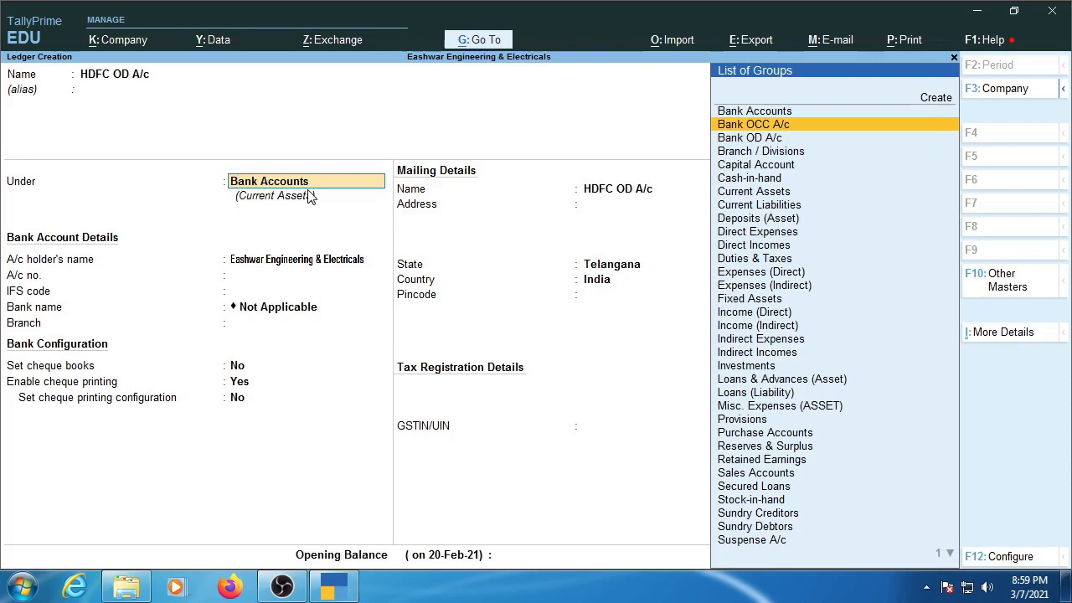
pyautogui.press('Down')
pyautogui.press('Up')
pyautogui.press('Down')
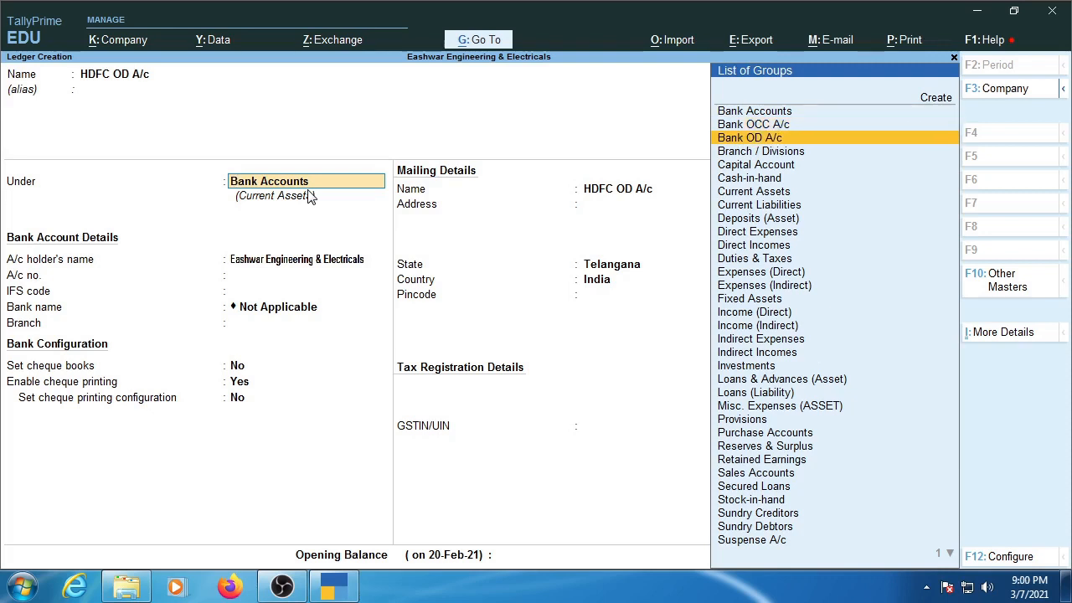
pyautogui.press('Up')
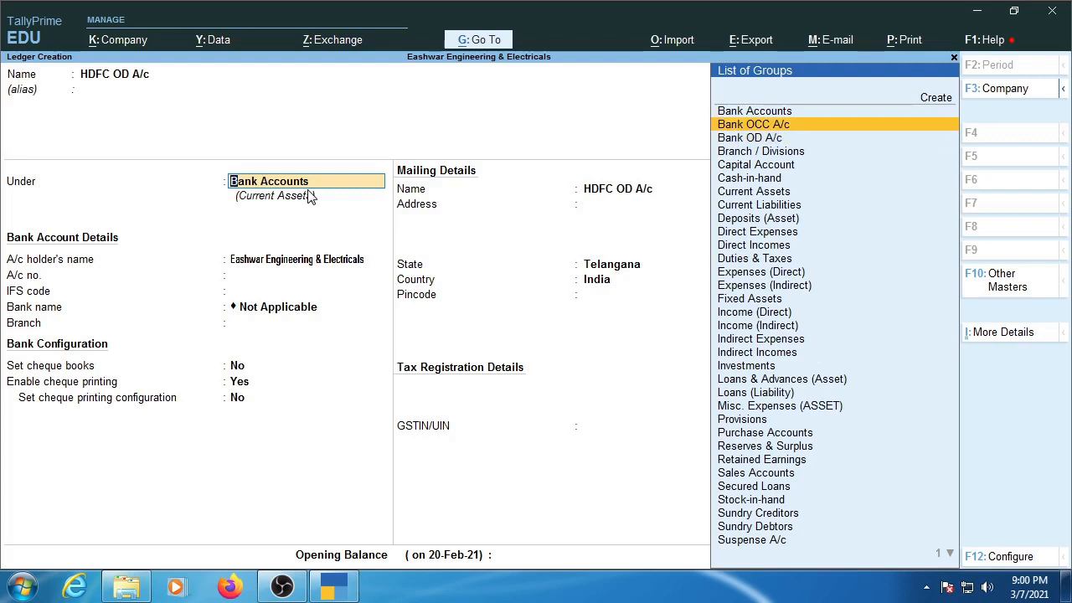
pyautogui.press('Down')
pyautogui.press('Up')
pyautogui.press('Down')
pyautogui.press('Up')
pyautogui.press('Down')
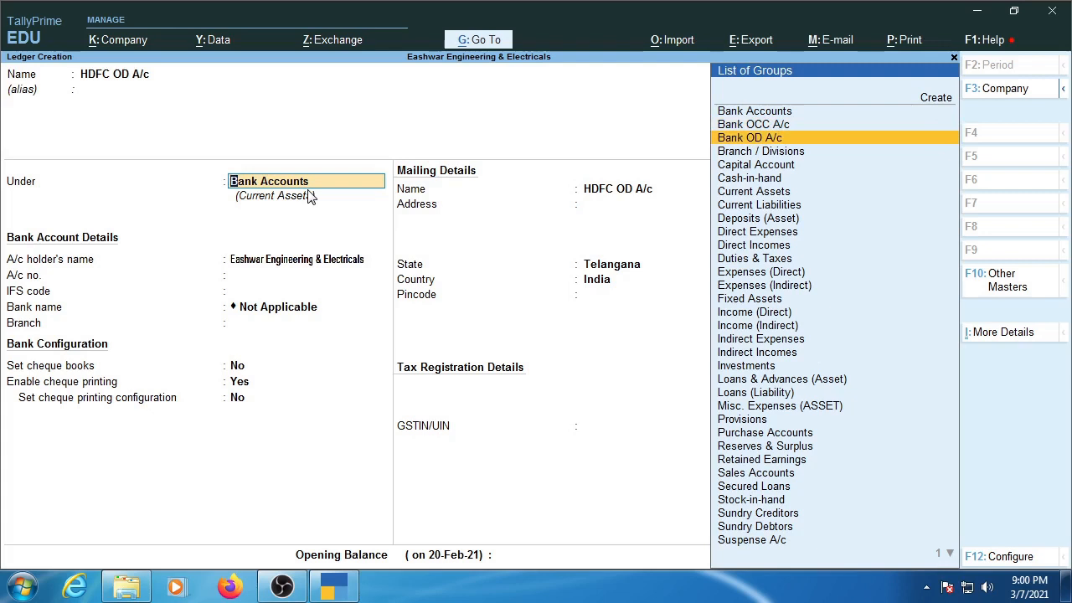
pyautogui.press('Up')
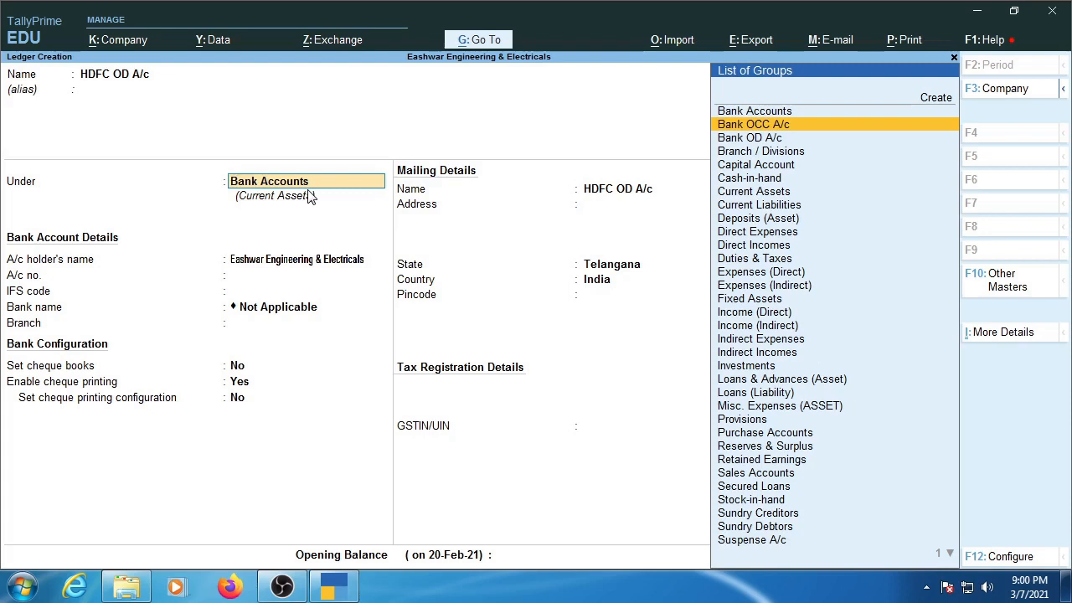
pyautogui.press('Down')
pyautogui.press('Up')
pyautogui.press('Down')
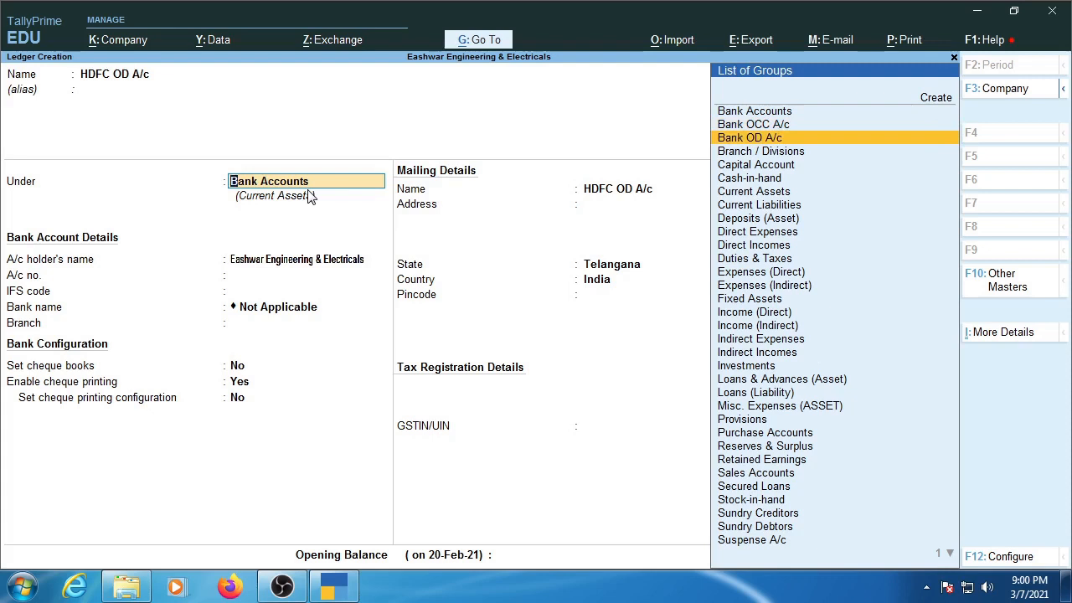
# - Place the HDFC OD A/c ledger under the Bank OD A/c group
pyautogui.press('Up')
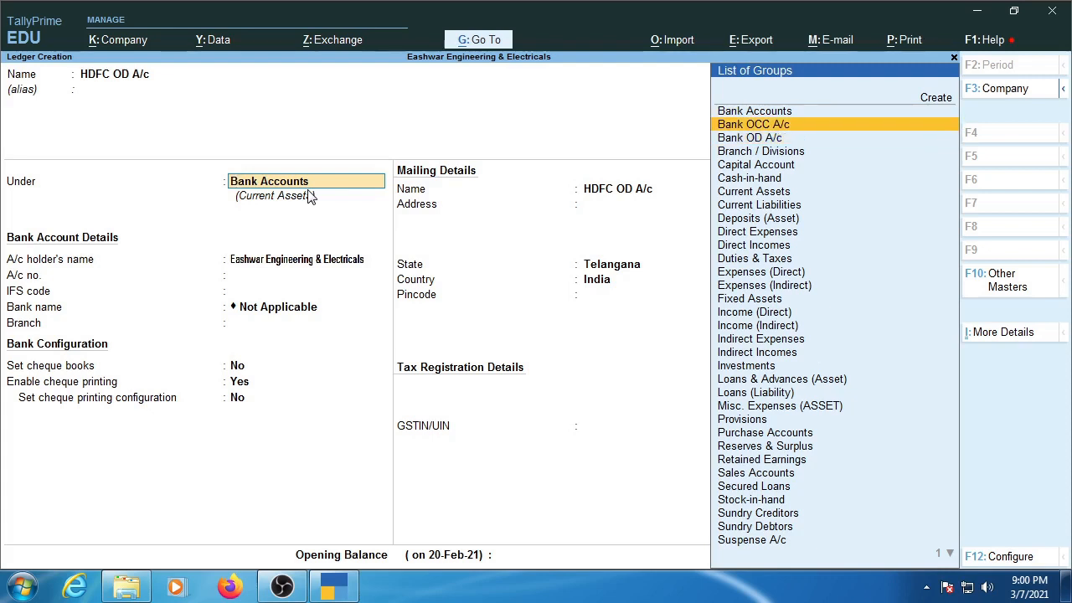
pyautogui.press('Down')
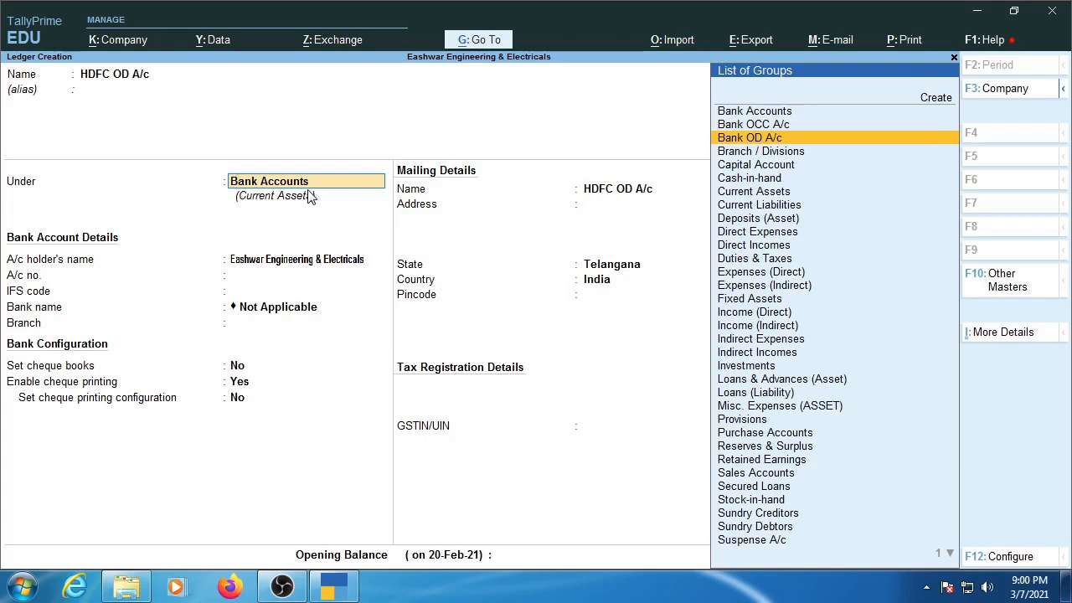
pyautogui.press('Return')
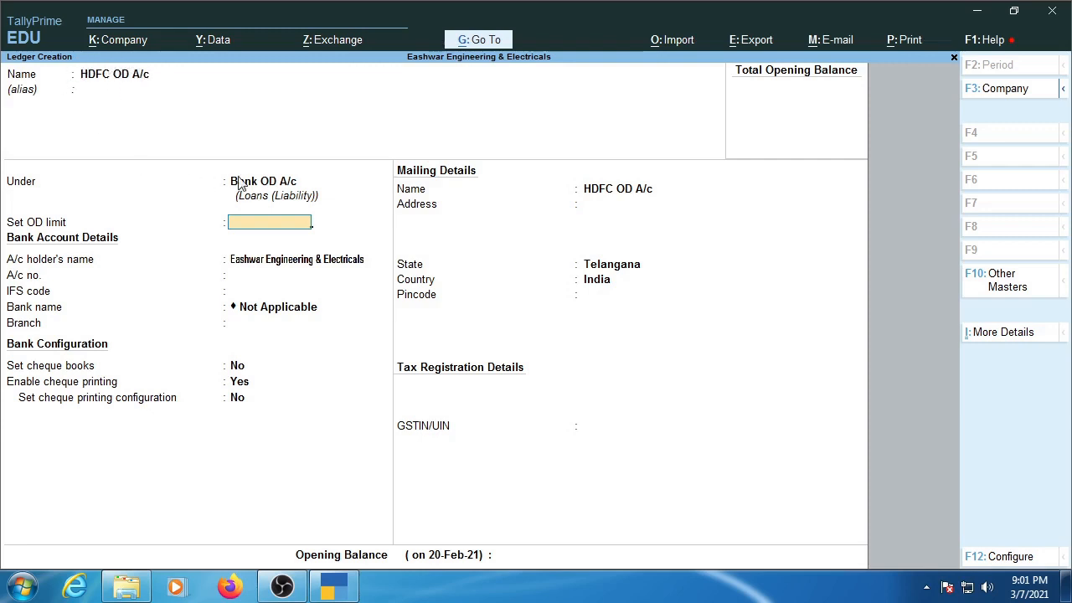
# - Review the Loans (Liability) and Bank OCC A/c groups in the list and keep the HDFC OD A/c ledger under Bank OD A/c
pyautogui.click(318, 183)
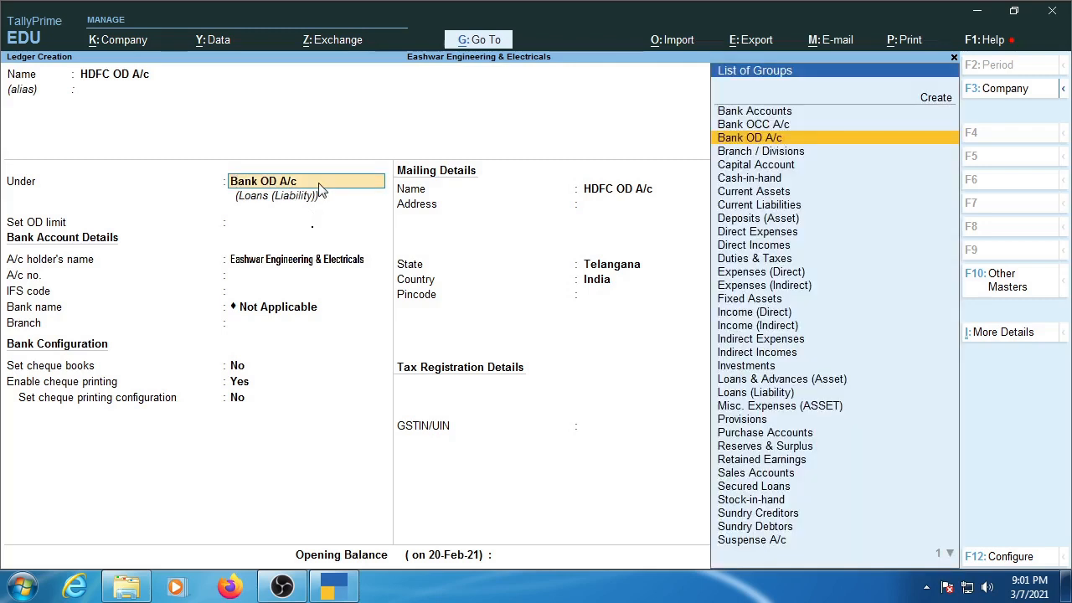
pyautogui.press('Down')
pyautogui.press('Down')
pyautogui.press('Down')
pyautogui.press('Down')
pyautogui.press('Down')
pyautogui.press('Down')
pyautogui.press('Down')
pyautogui.press('Down')
pyautogui.press('Down')
pyautogui.press('Down')
pyautogui.press('Down')
pyautogui.press('Down')
pyautogui.press('Down')
pyautogui.press('Down')
pyautogui.press('Down')
pyautogui.press('Down')
pyautogui.press('Down')
pyautogui.press('Down')
pyautogui.press('Down')
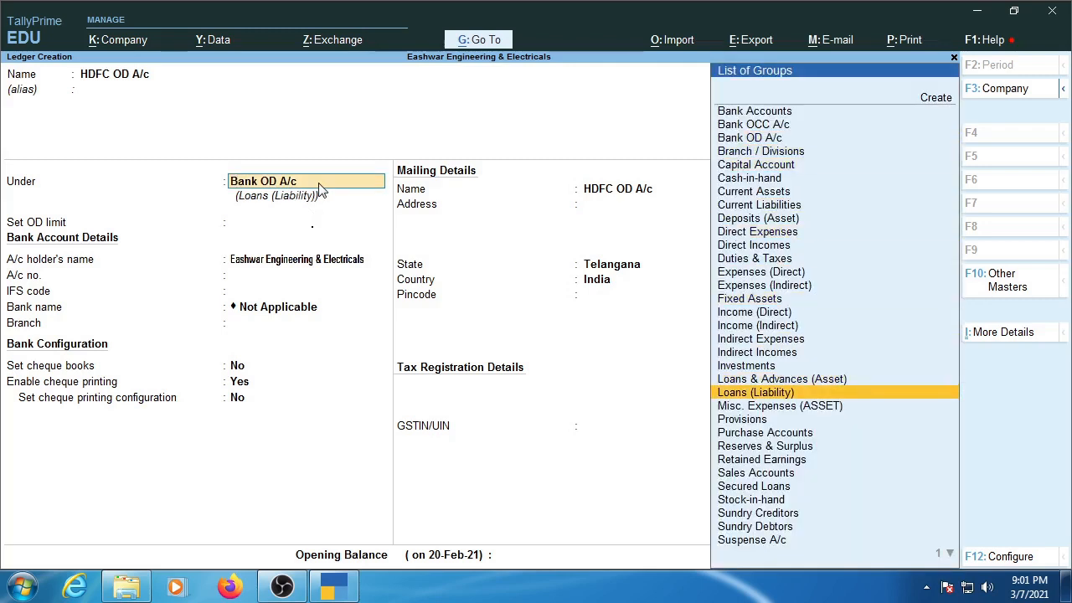
pyautogui.press('Up')
pyautogui.press('Up')
pyautogui.press('Up')
pyautogui.press('Up')
pyautogui.press('Up')
pyautogui.press('Up')
pyautogui.press('Up')
pyautogui.press('Up')
pyautogui.press('Up')
pyautogui.press('Up')
pyautogui.press('Up')
pyautogui.press('Up')
pyautogui.press('Up')
pyautogui.press('Up')
pyautogui.press('Up')
pyautogui.press('Up')
pyautogui.press('Up')
pyautogui.press('Up')
pyautogui.press('Up')
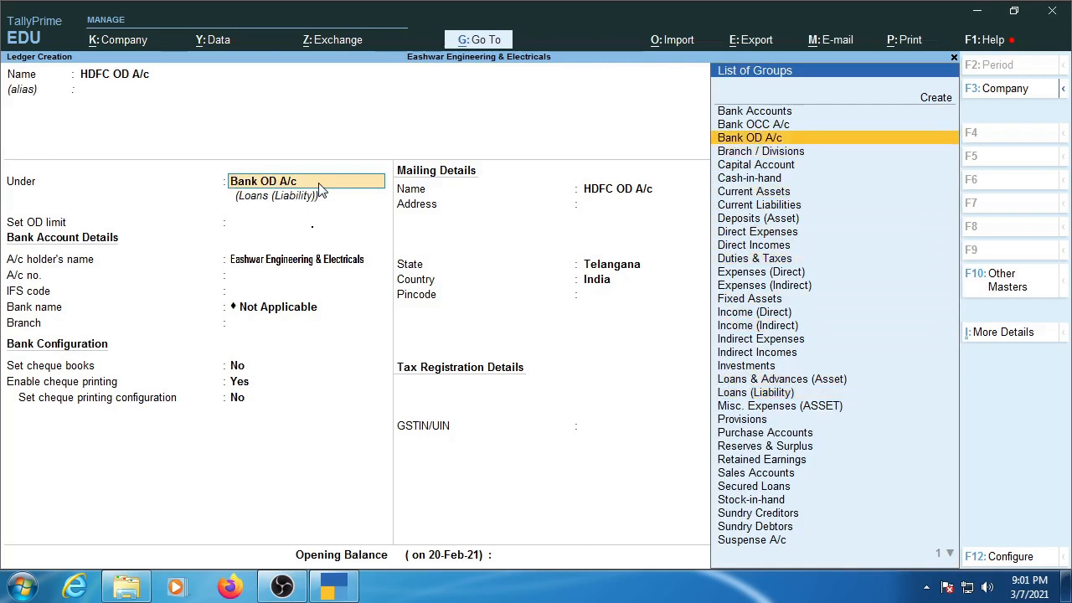
pyautogui.press('Up')
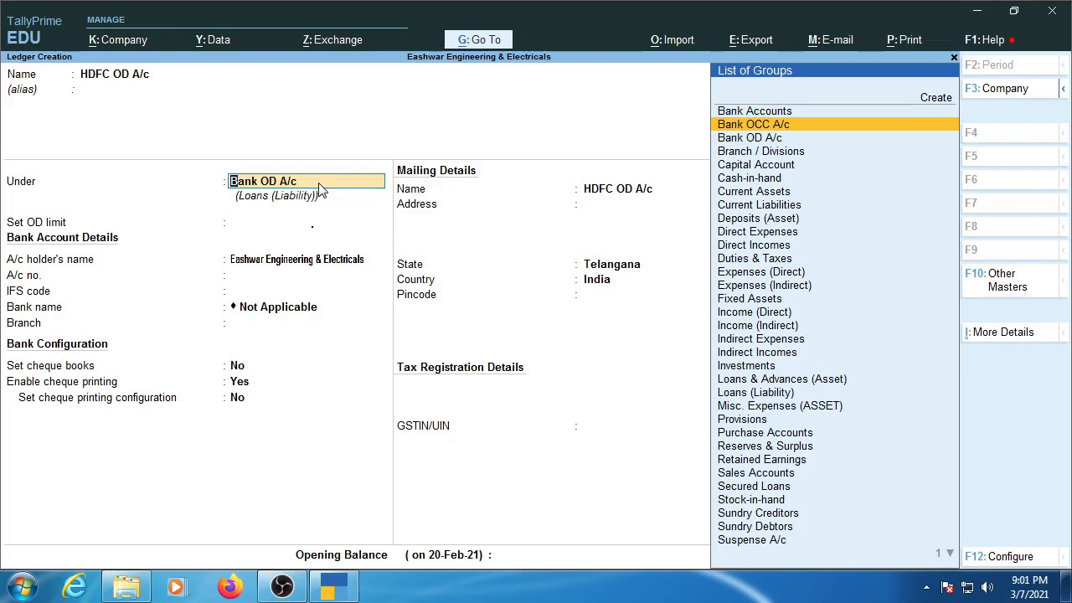
pyautogui.press('Down')
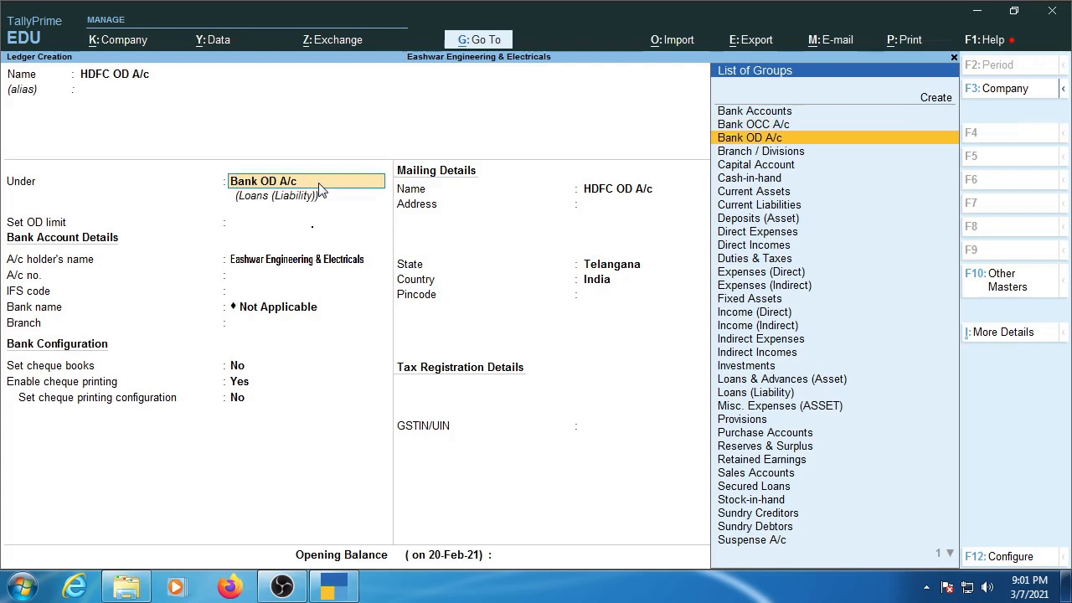
pyautogui.press('Return')
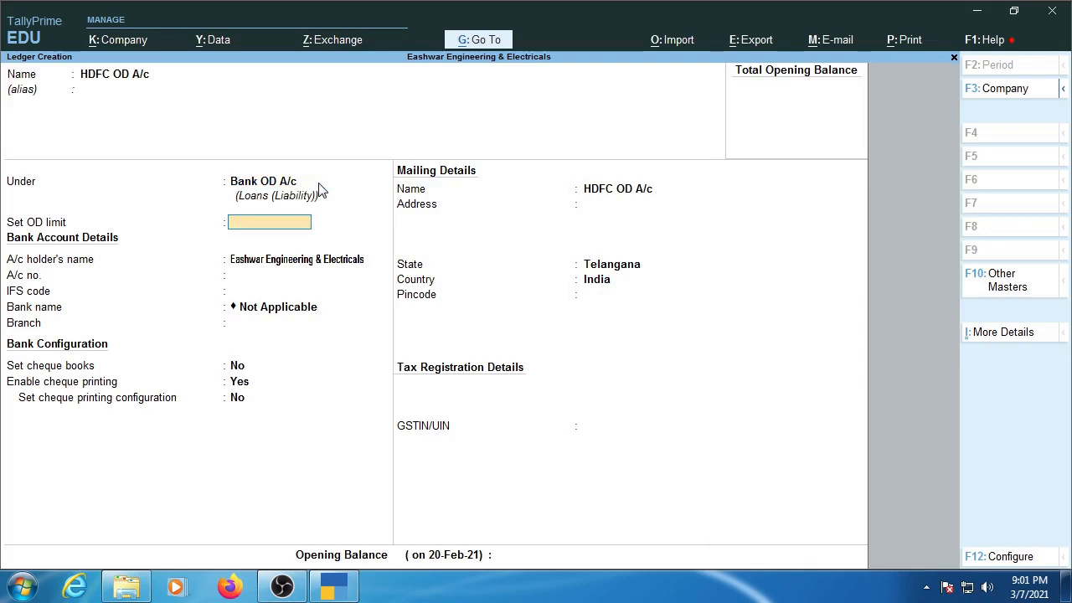
# - Leave the OD limit and bank account details at their defaults, keeping cheque books at No and cheque printing at Yes
pyautogui.press('Return')
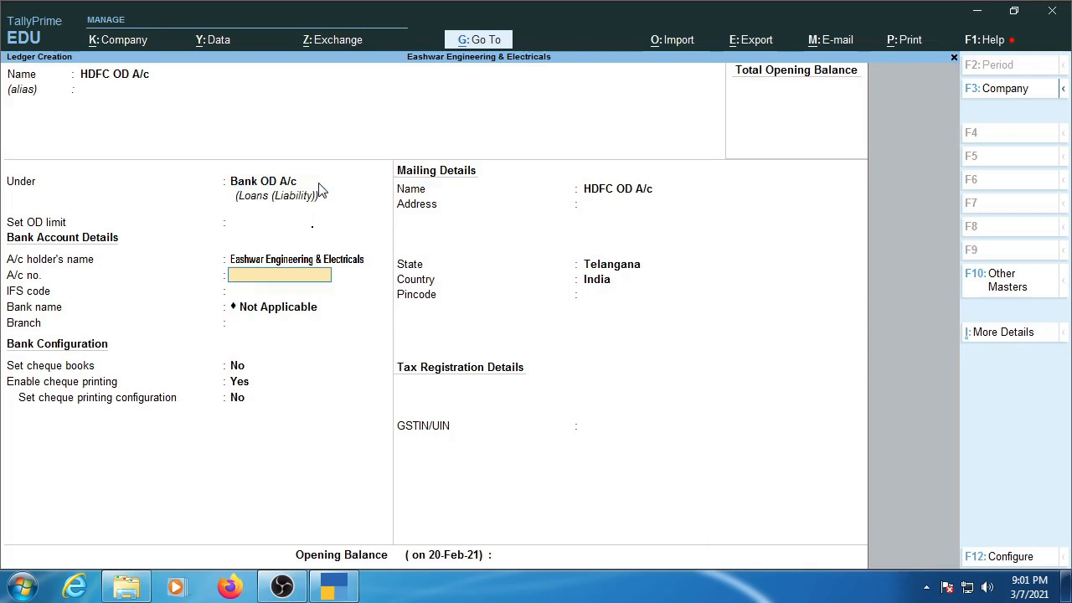
pyautogui.press('Return')
pyautogui.press('Return')
pyautogui.press('Return')
pyautogui.press('Return')
pyautogui.press('Return')
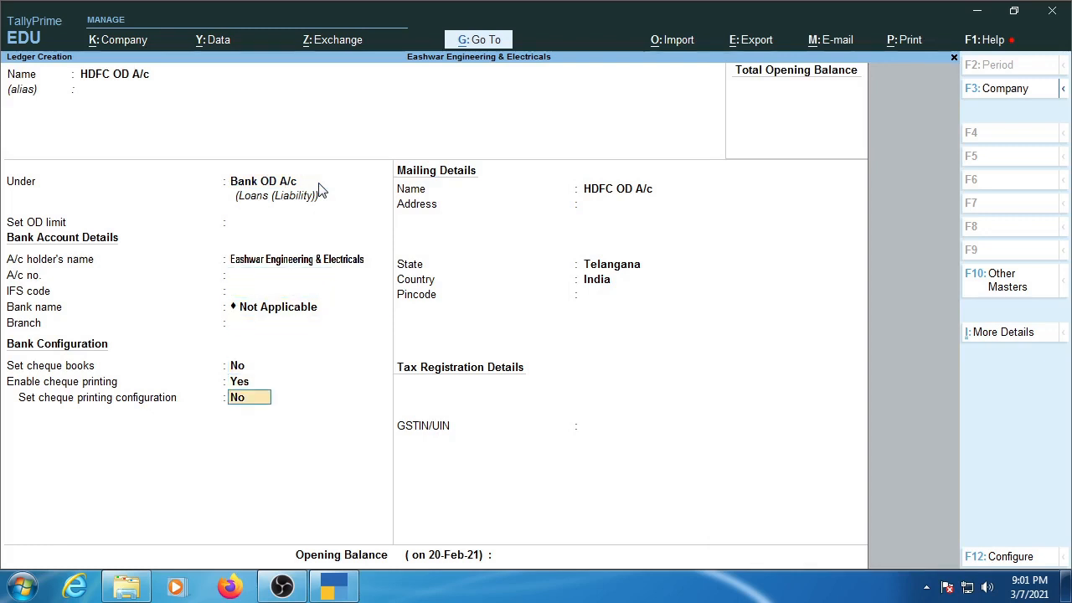
# - Accept the default mailing details, leave pincode, GSTIN/UIN and opening balance blank, and save the HDFC OD A/c ledger
pyautogui.press('Return')
pyautogui.press('Return')
pyautogui.press('Return')
pyautogui.press('Return')
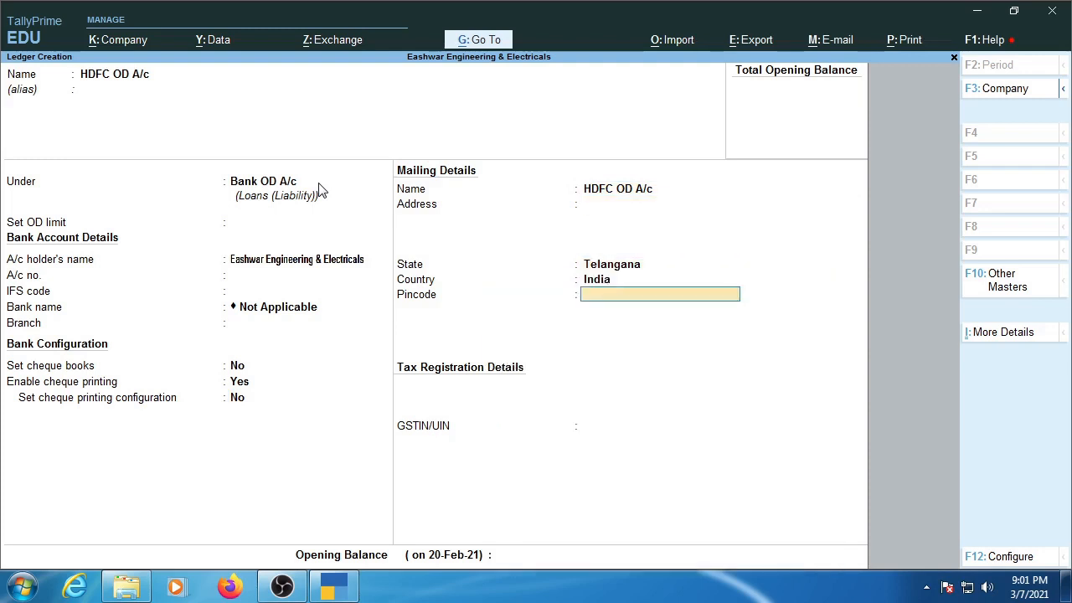
pyautogui.press('Return')
pyautogui.press('Return')
pyautogui.press('Return')
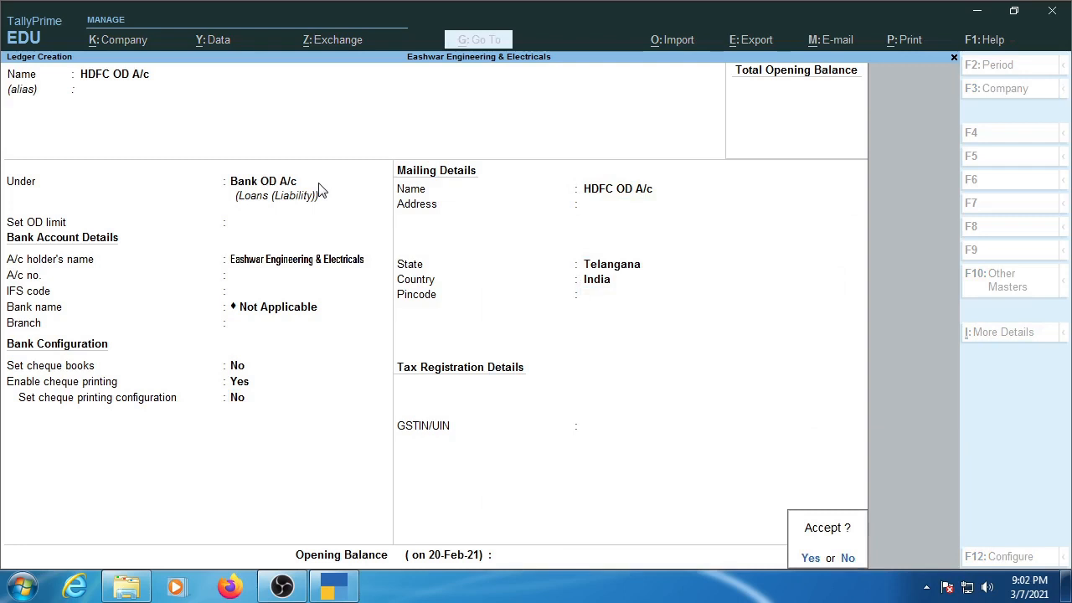
pyautogui.press('Return')
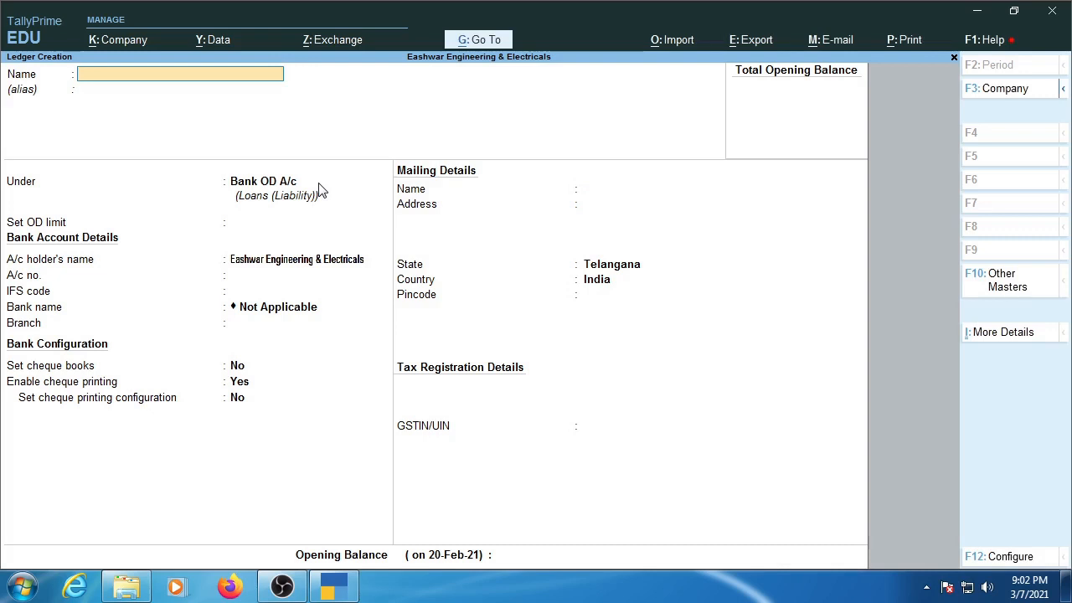
pyautogui.press('Return')
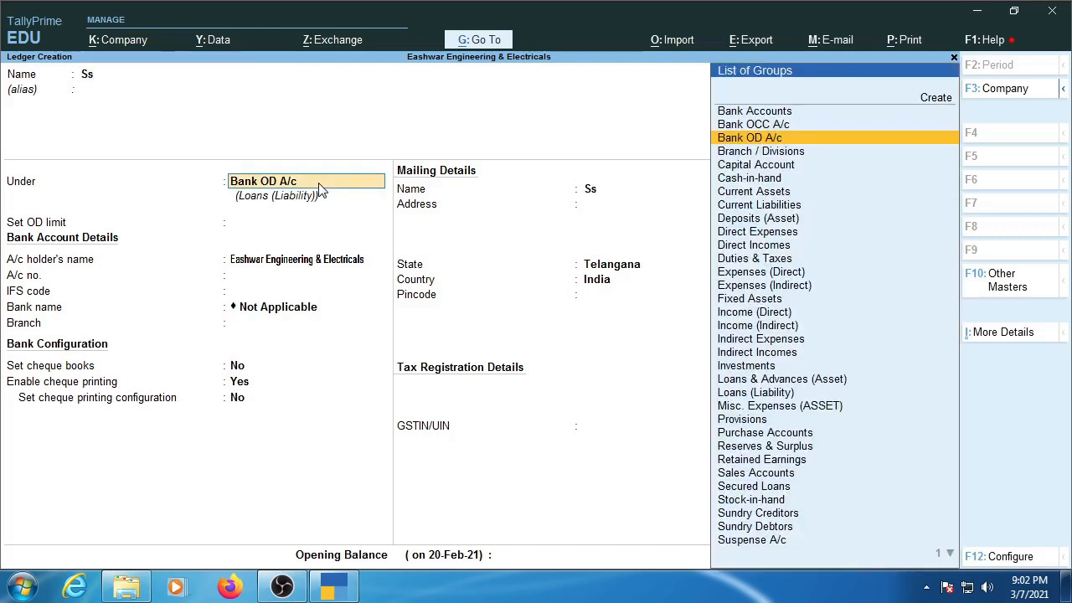
pyautogui.press('Down')
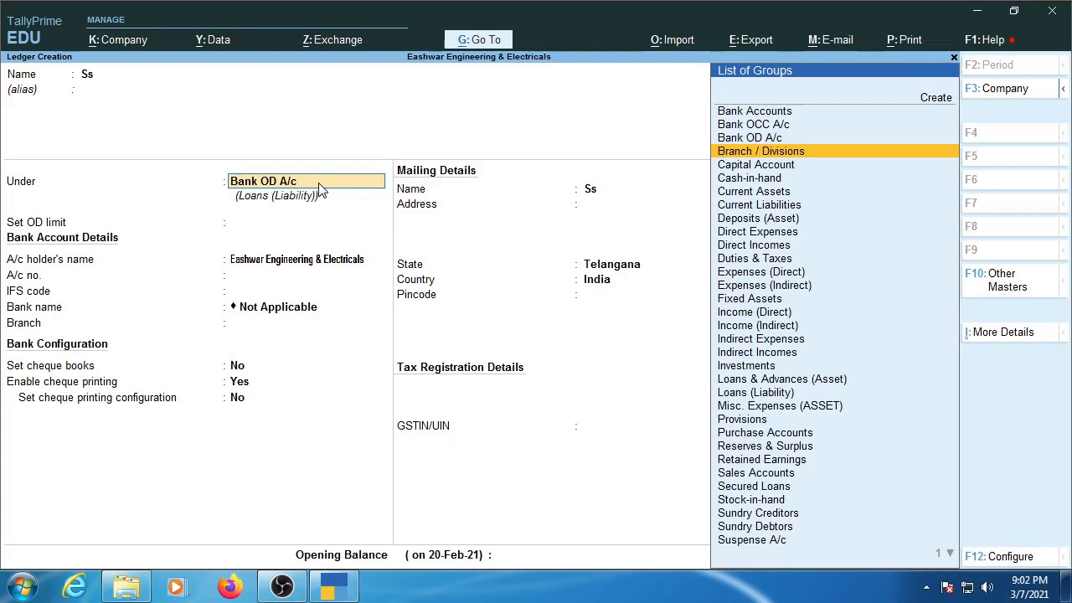
pyautogui.press('BackSpace')
pyautogui.press('BackSpace')
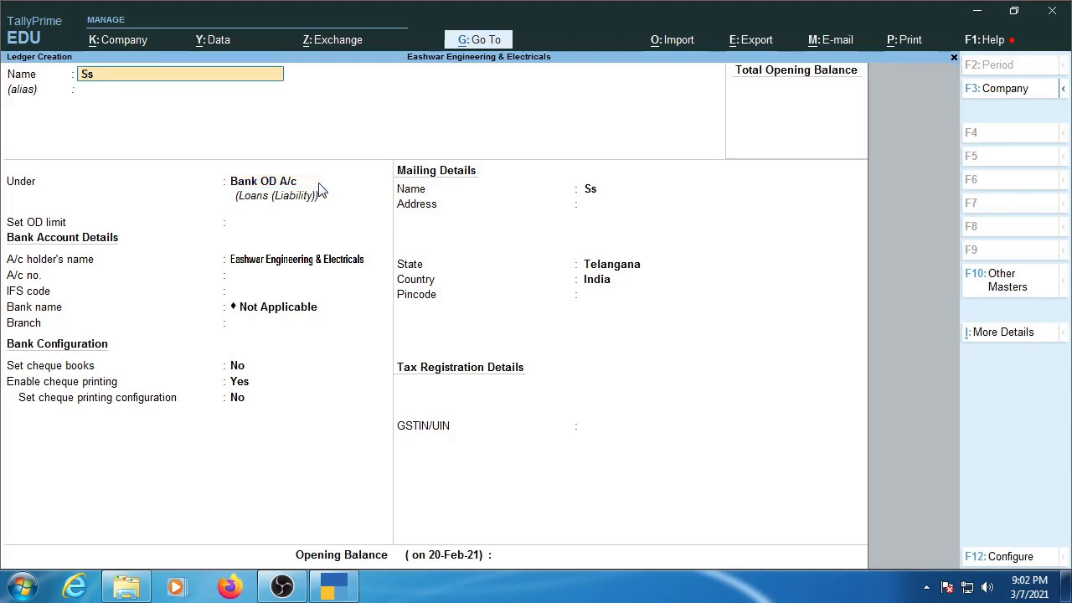
# - Name the new ledger Branch at Hyd and place it under the Branch / Divisions group
pyautogui.write('Branch at Hyd')
pyautogui.press('Return')
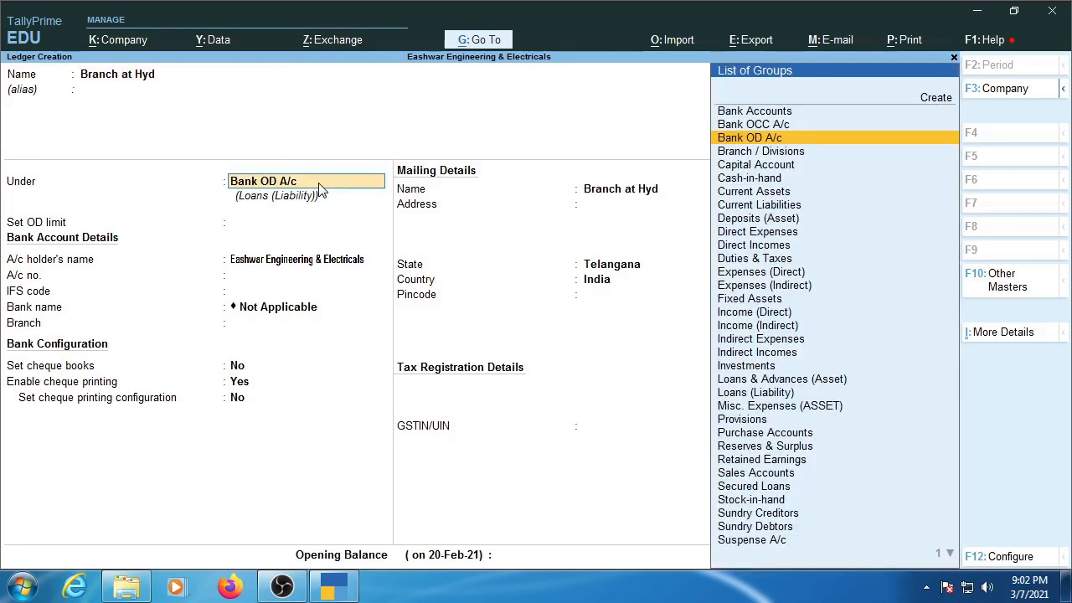
pyautogui.press('Down')
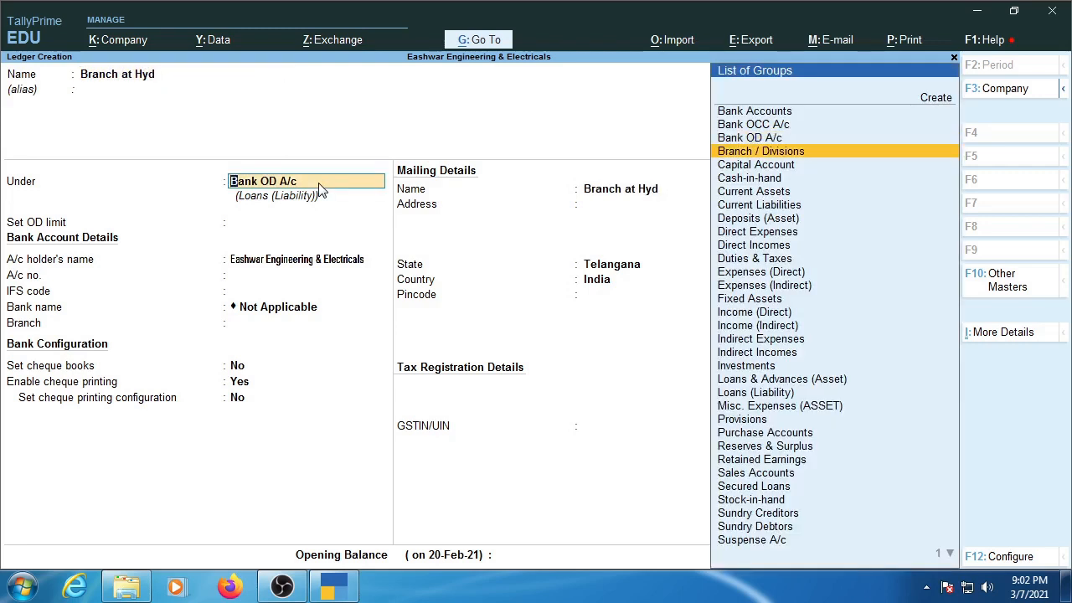
pyautogui.press('Return')
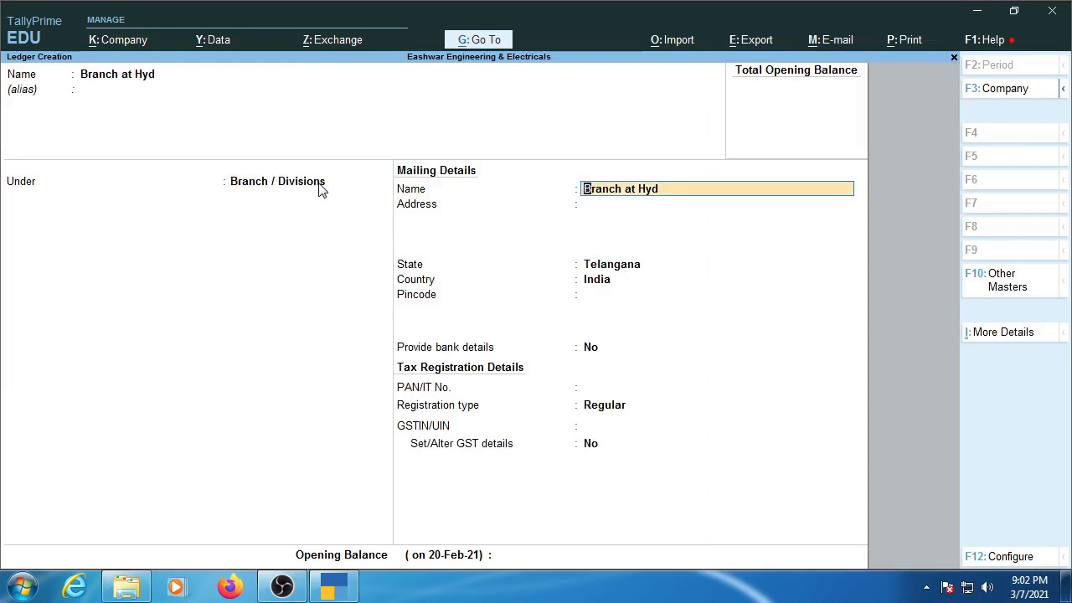
# - Open the Branch / Divisions group's details from the ledger's parent field, examine its parent and nature, and close them unchanged
pyautogui.click(319, 187)
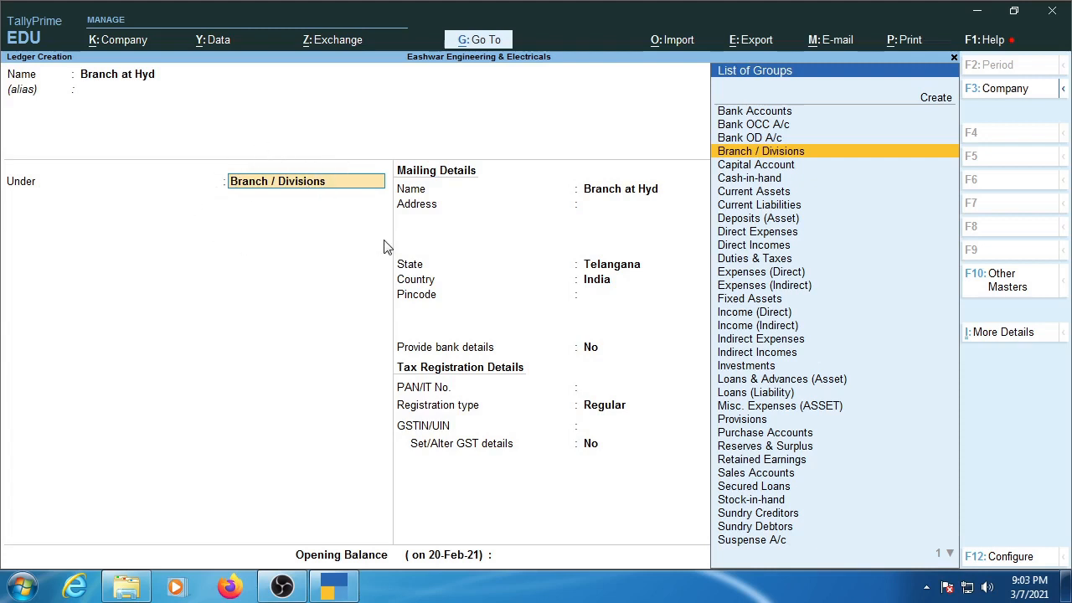
pyautogui.press('ctrl')
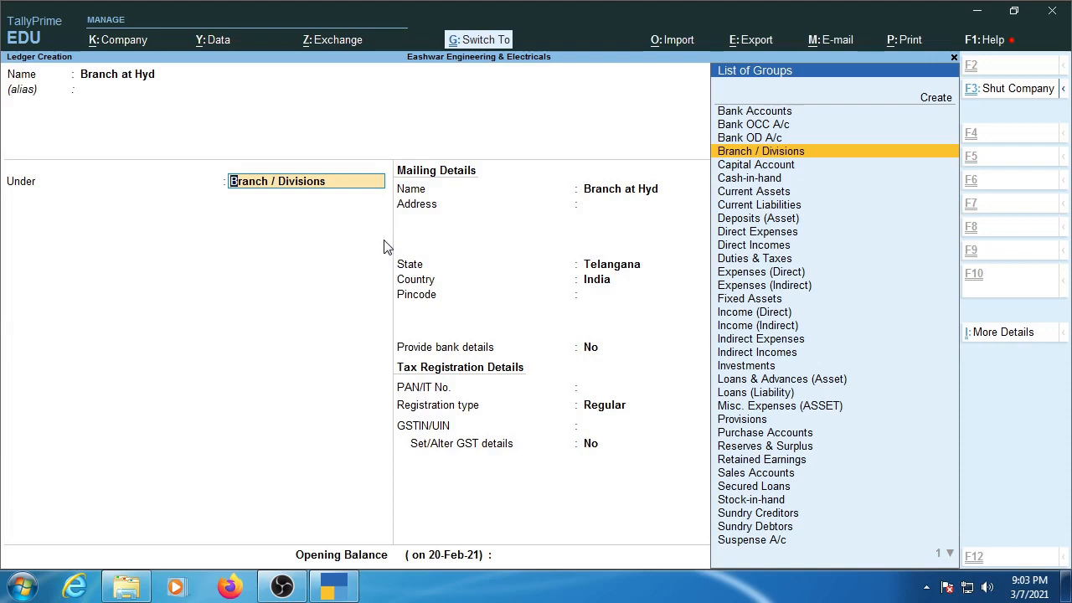
pyautogui.hotkey('ctrl', 'Return')
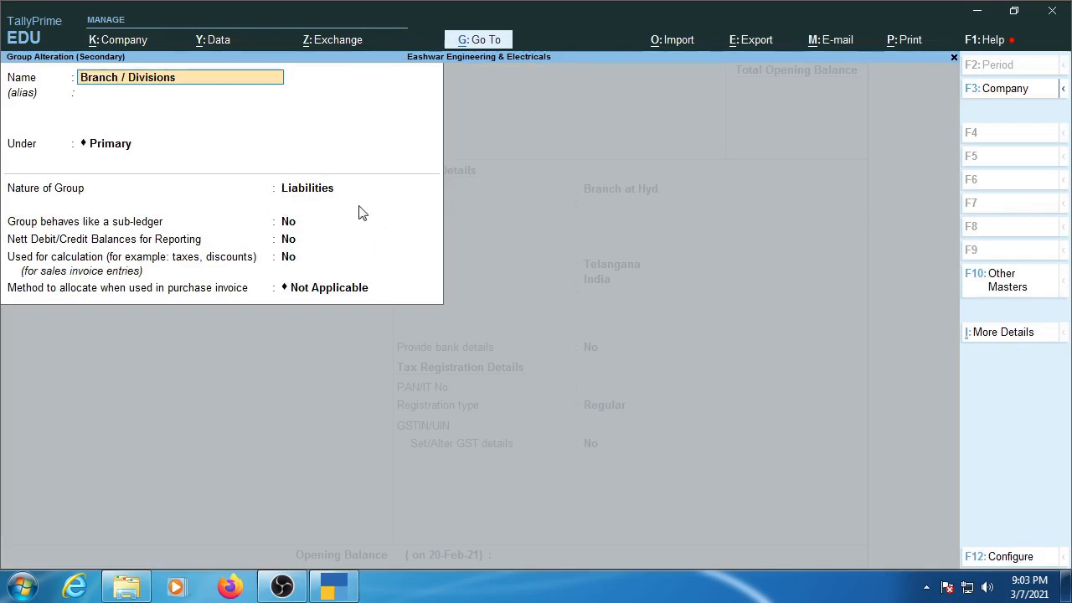
pyautogui.press('Escape')
pyautogui.press('Escape')
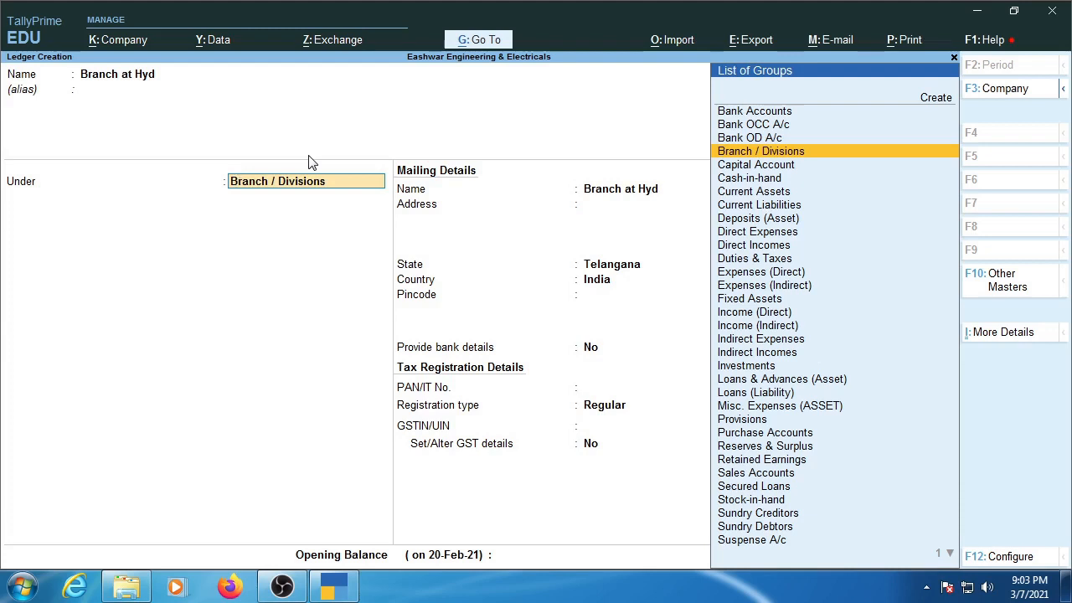
# - Keep Branch / Divisions as the parent and accept the default mailing details, with no bank details and a blank PAN/IT No
pyautogui.press('Return')
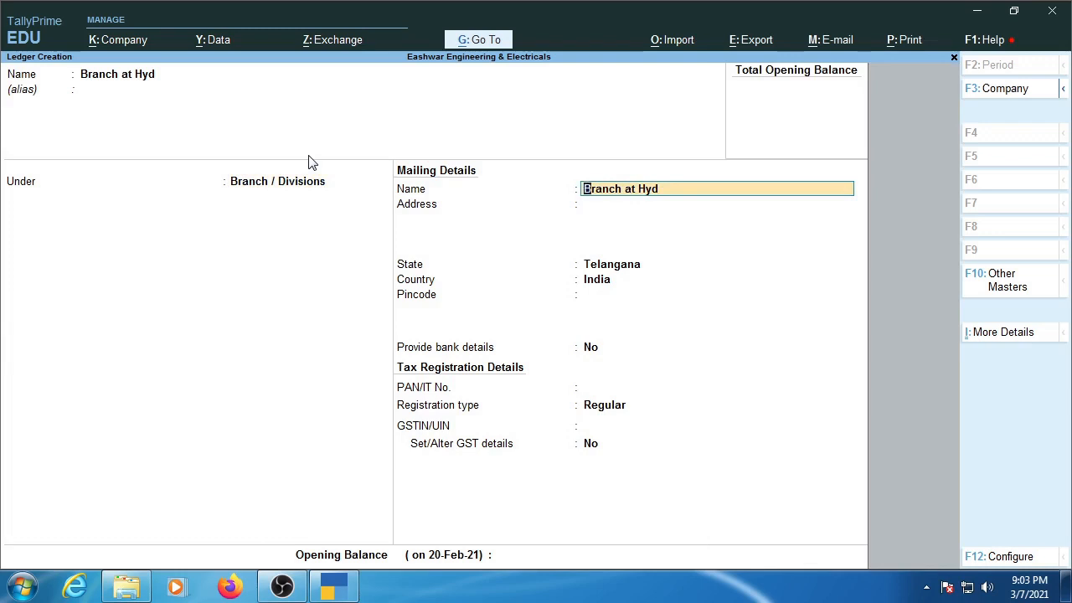
pyautogui.press('Return')
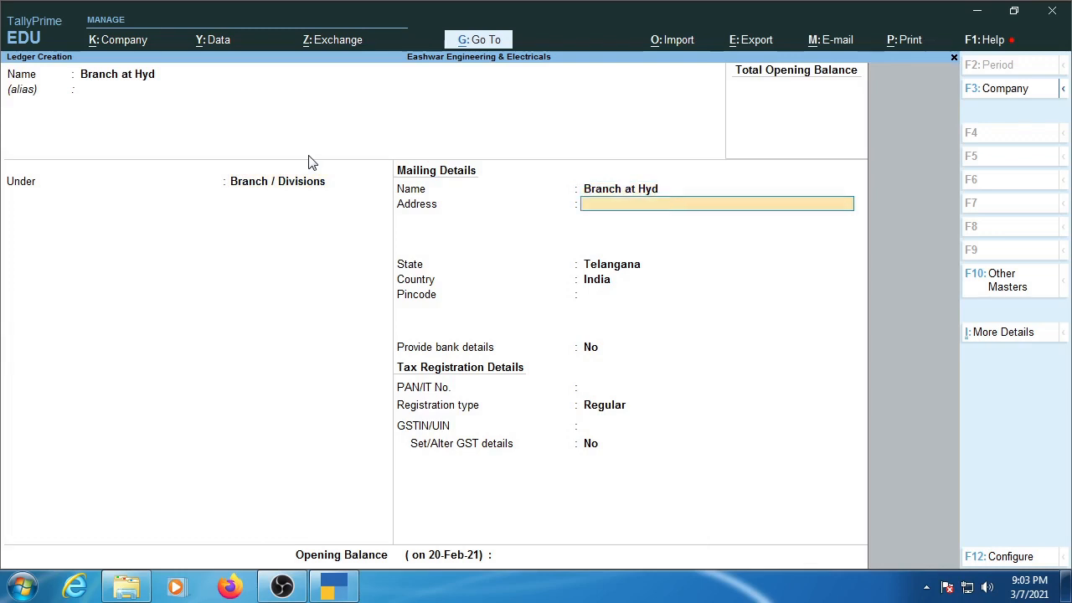
pyautogui.press('Return')
pyautogui.press('Return')
pyautogui.press('Return')
pyautogui.press('Return')
pyautogui.press('Return')
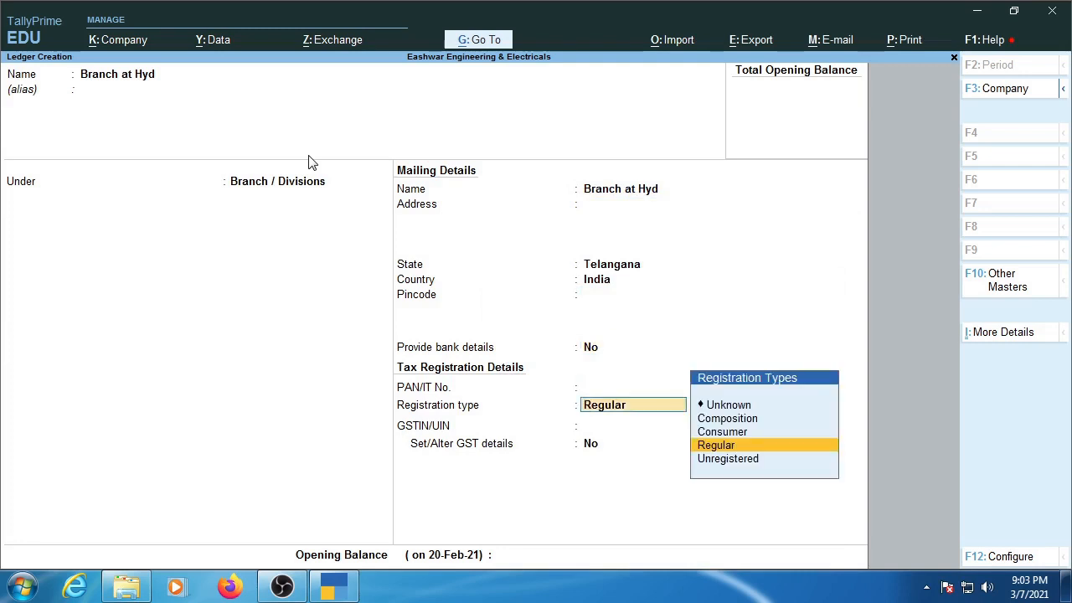
# - Keep the Regular registration type, leave GSTIN/UIN and opening balance blank, and save the Branch at Hyd ledger
pyautogui.press('Return')
pyautogui.press('Return')
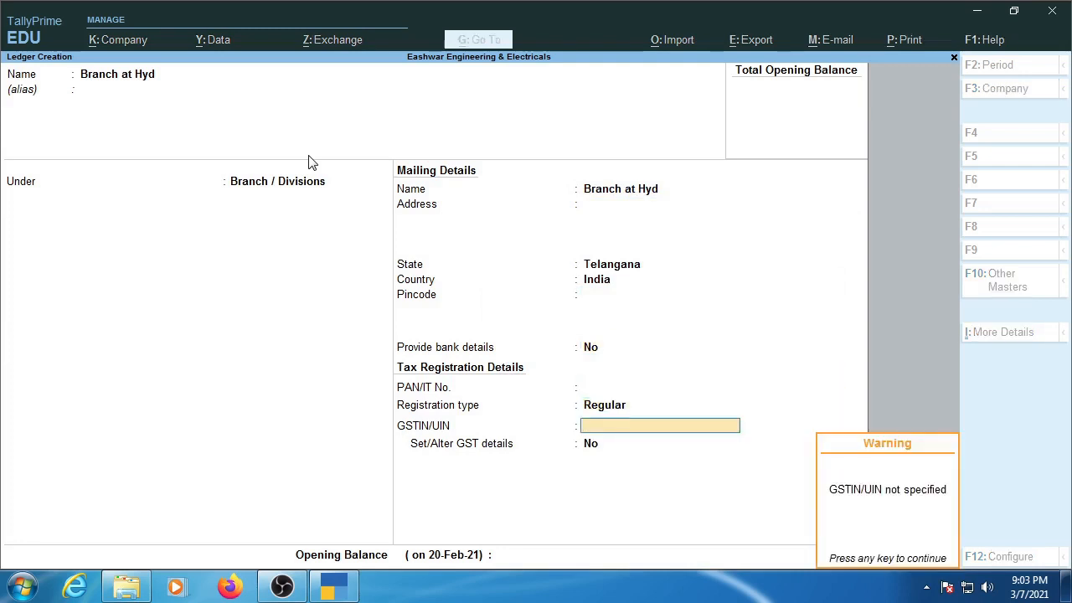
pyautogui.press('Return')
pyautogui.press('Return')
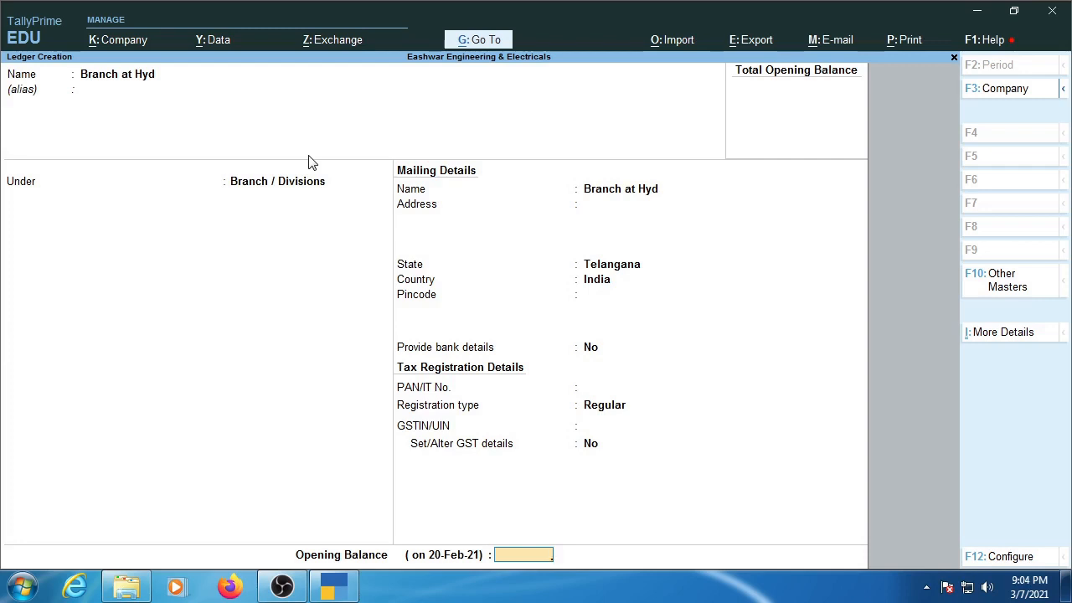
pyautogui.press('Return')
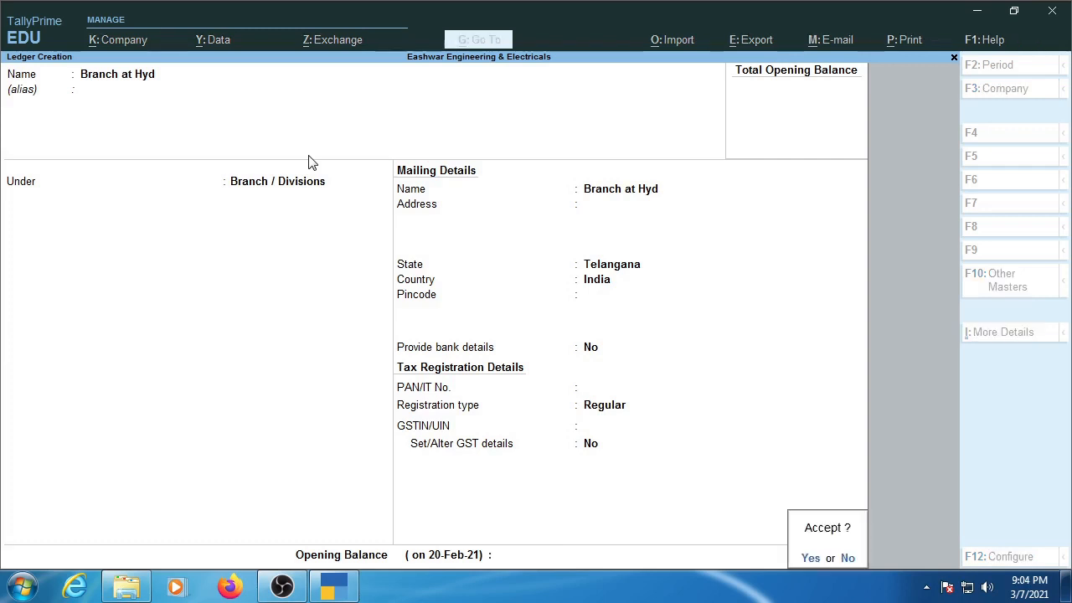
pyautogui.press('Return')
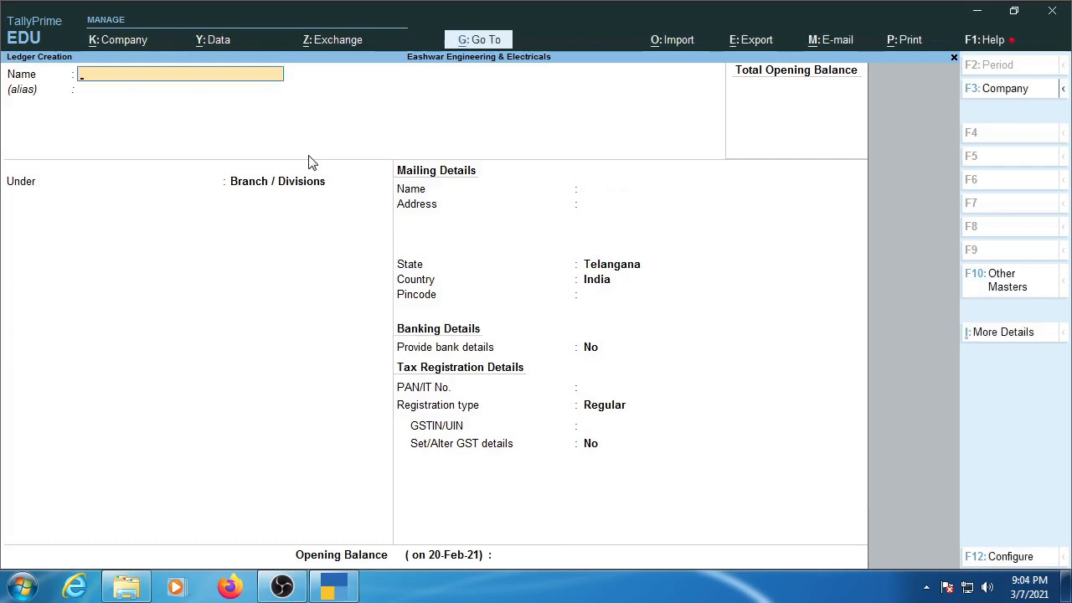
pyautogui.write('Ss')
pyautogui.press('Return')
pyautogui.press('Return')
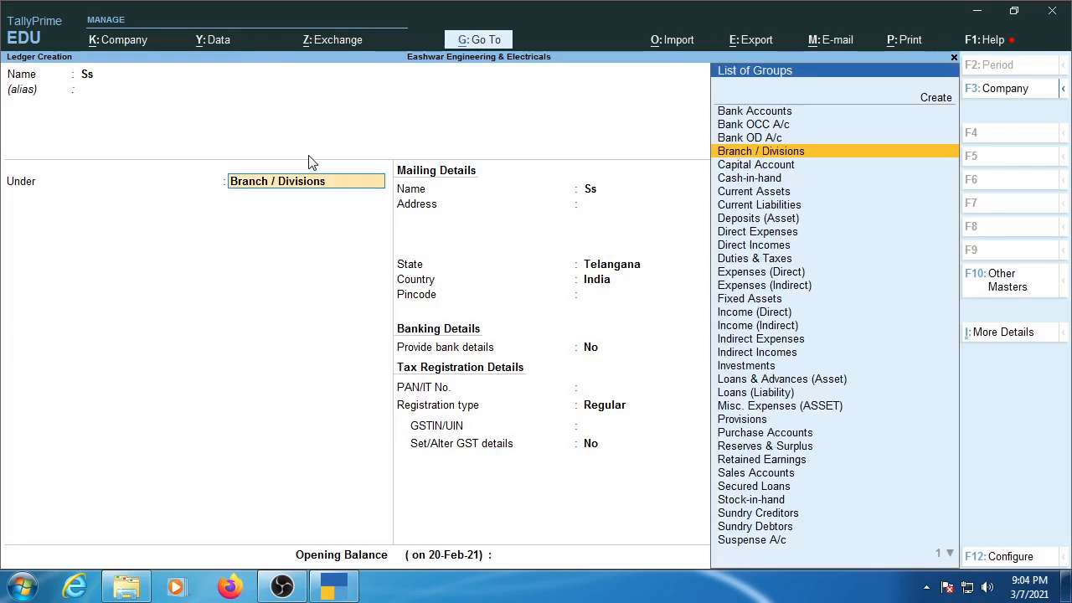
pyautogui.press('Down')
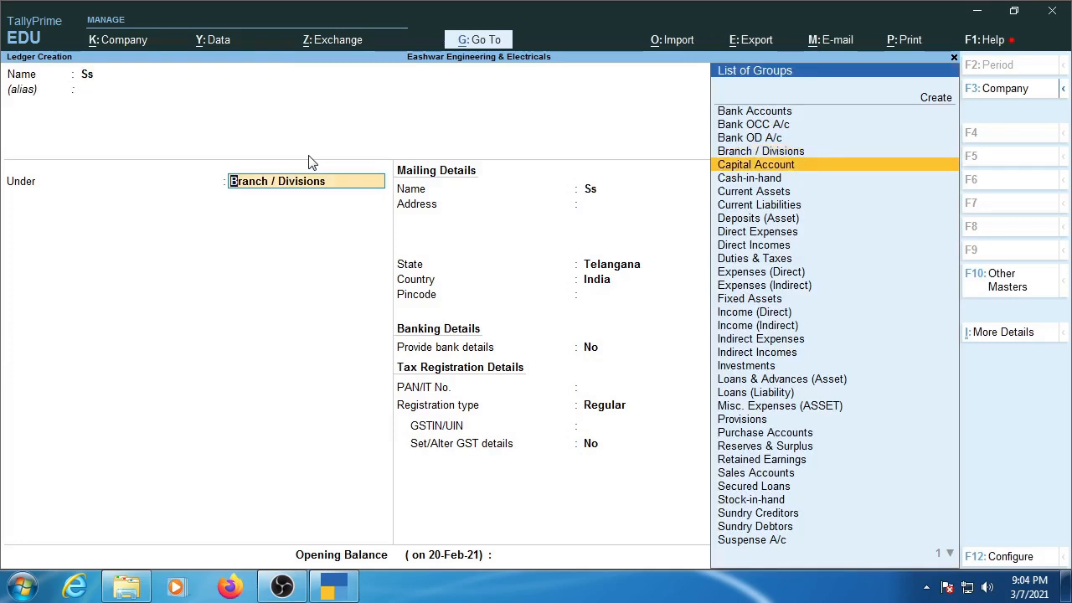
pyautogui.press('BackSpace')
pyautogui.press('BackSpace')
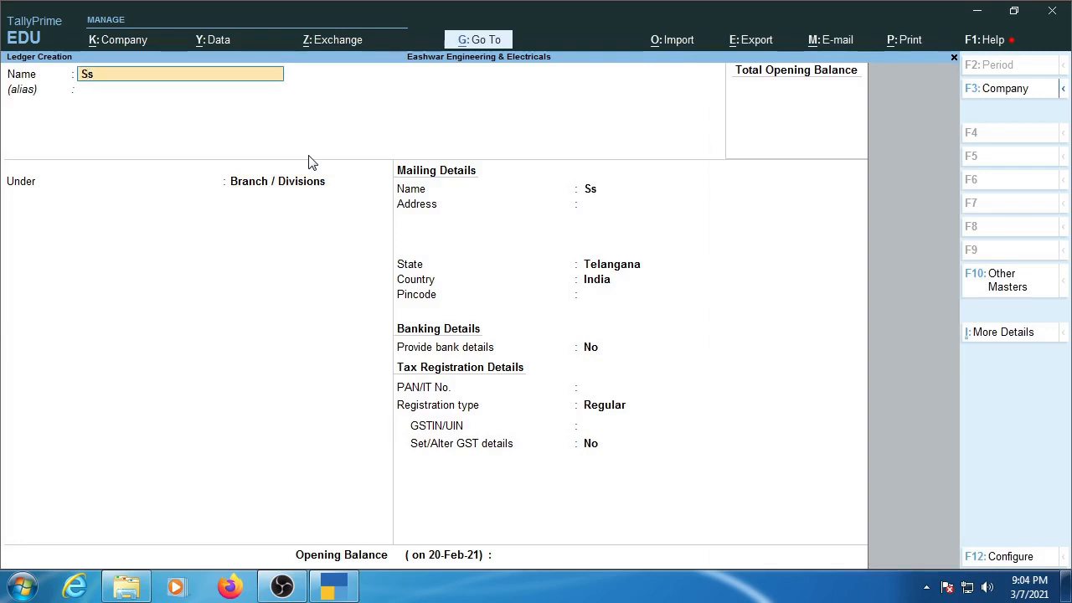
# - Name the new ledger with the proprietor's name followed by Capital A/c, and leave its alias blank
pyautogui.write('Eshwar Capital a/')
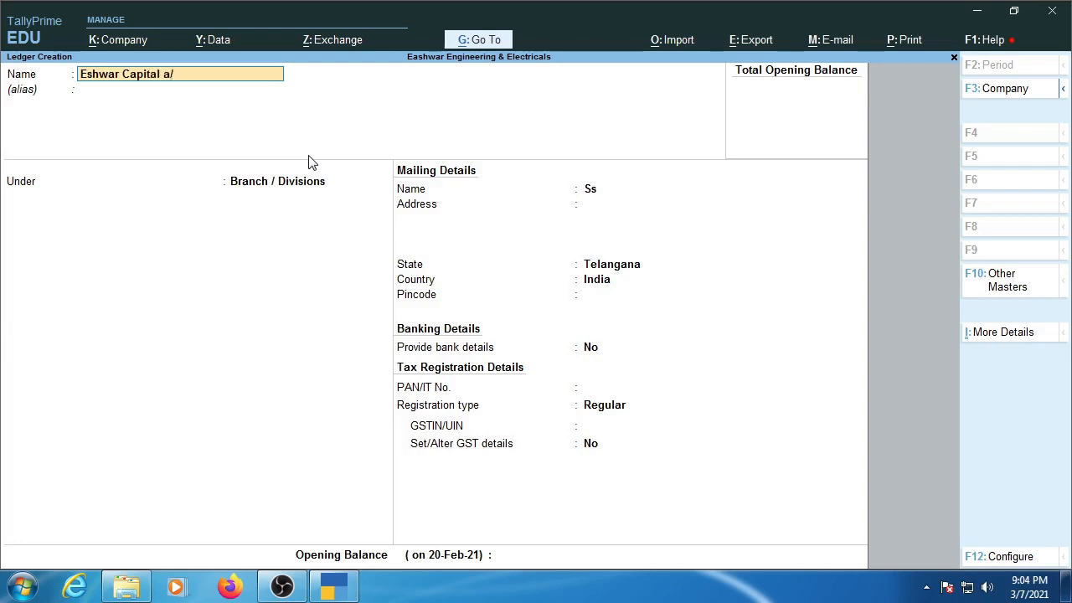
pyautogui.write('c')
pyautogui.press('Return')
pyautogui.press('Return')
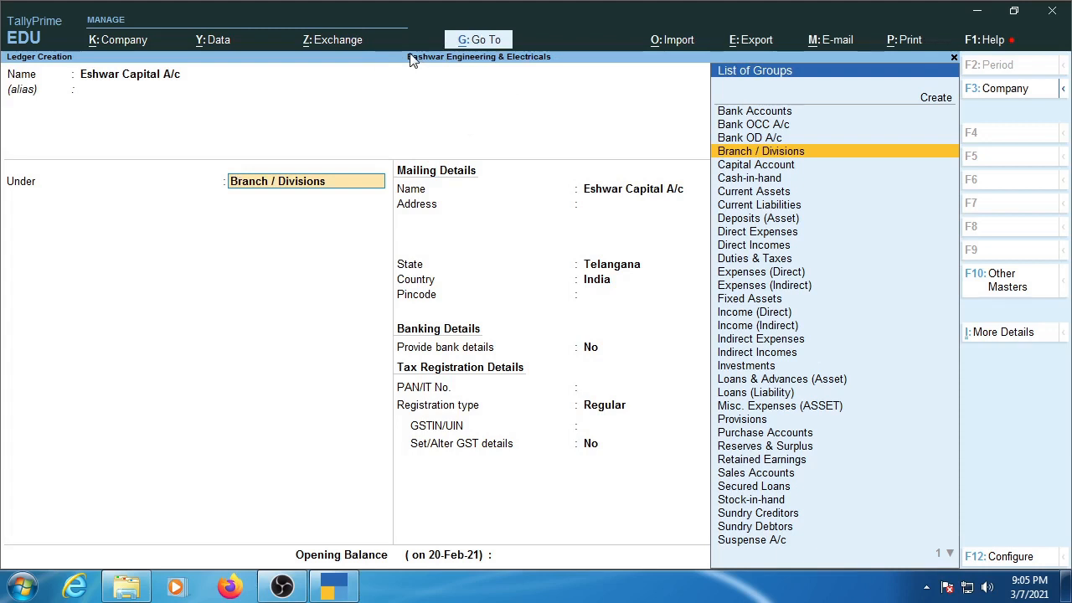
# - Search the list of groups for "Lia" and clear the search to list all groups again
pyautogui.write('Lia')
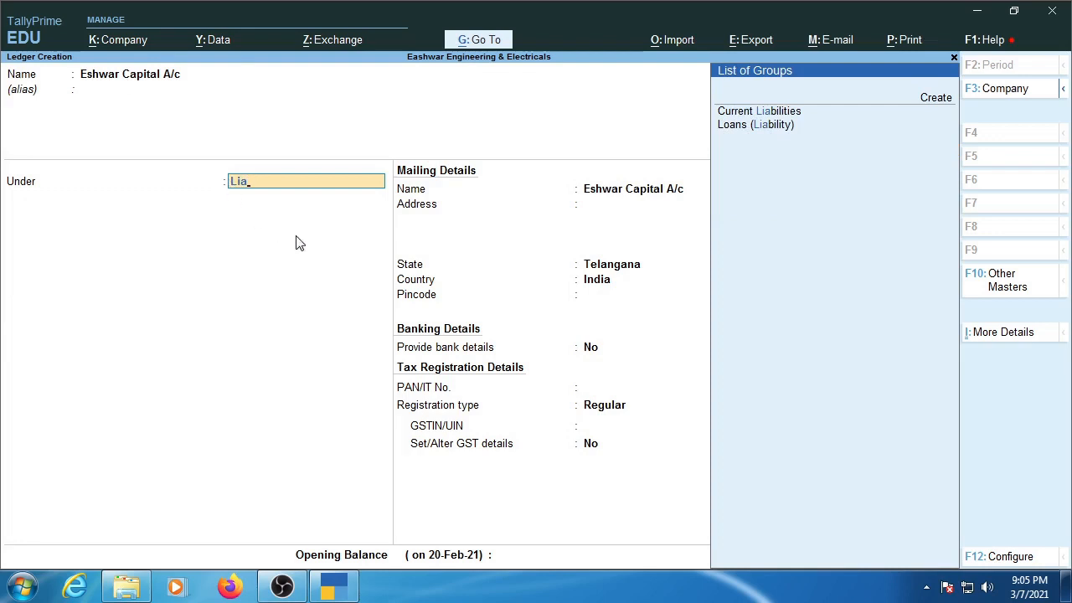
pyautogui.press('BackSpace')
pyautogui.press('BackSpace')
pyautogui.press('BackSpace')
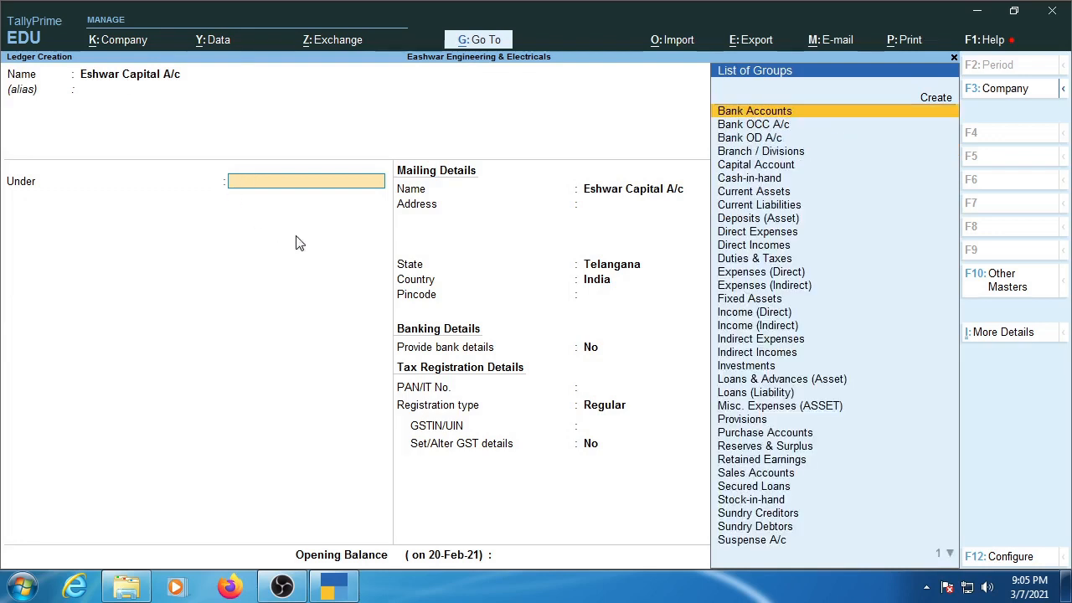
# - Place the proprietor's capital ledger under the Capital Account group
pyautogui.click(761, 397)
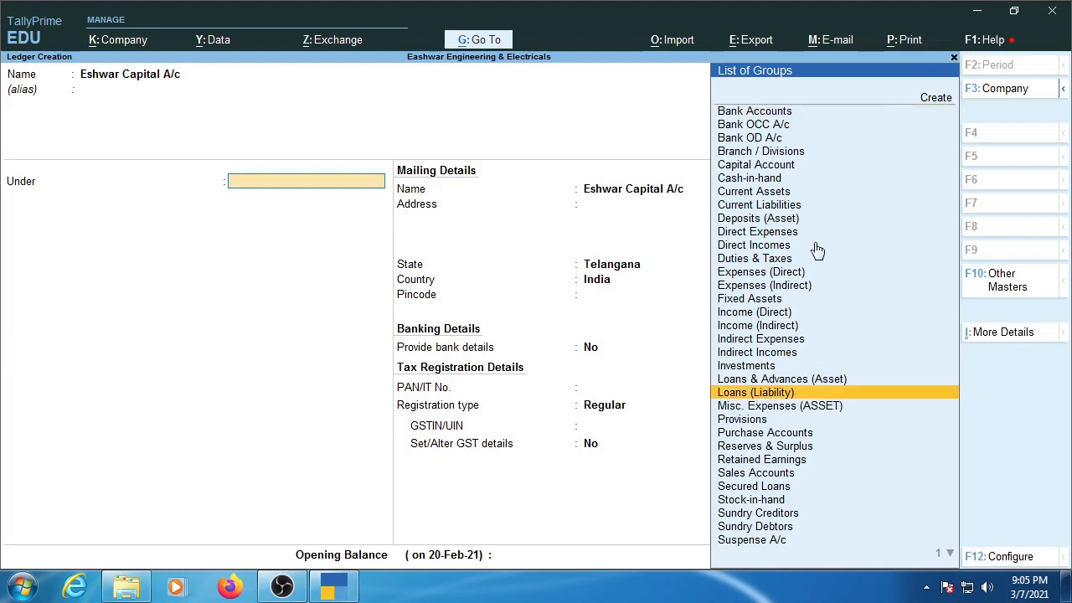
pyautogui.click(796, 168)
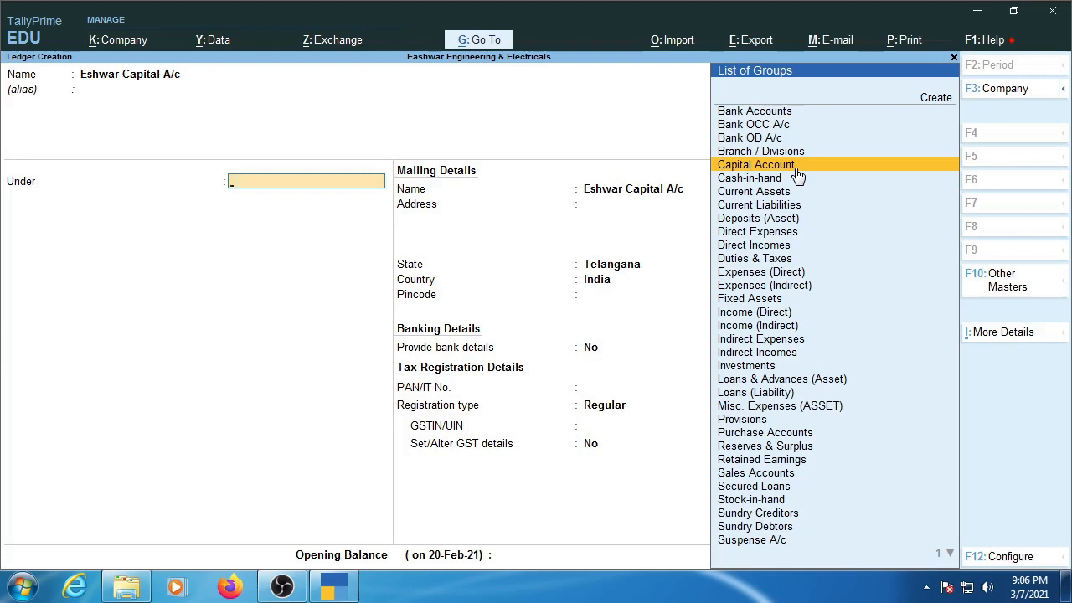
pyautogui.click(796, 170)
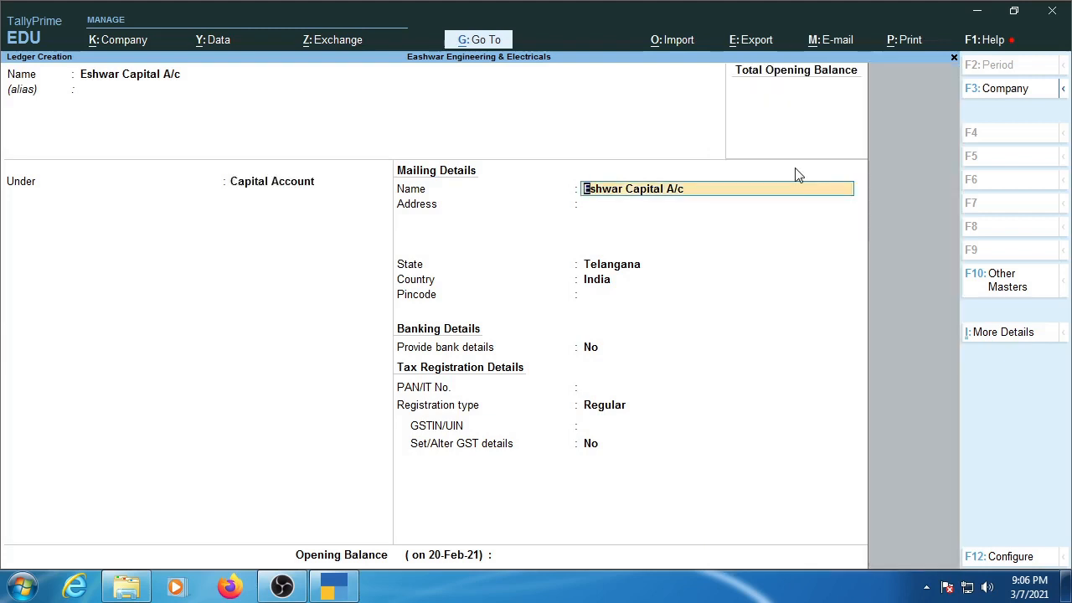
# - Check the Capital Account group's parent and nature in its alteration form, and leave it without changes
pyautogui.press('BackSpace')
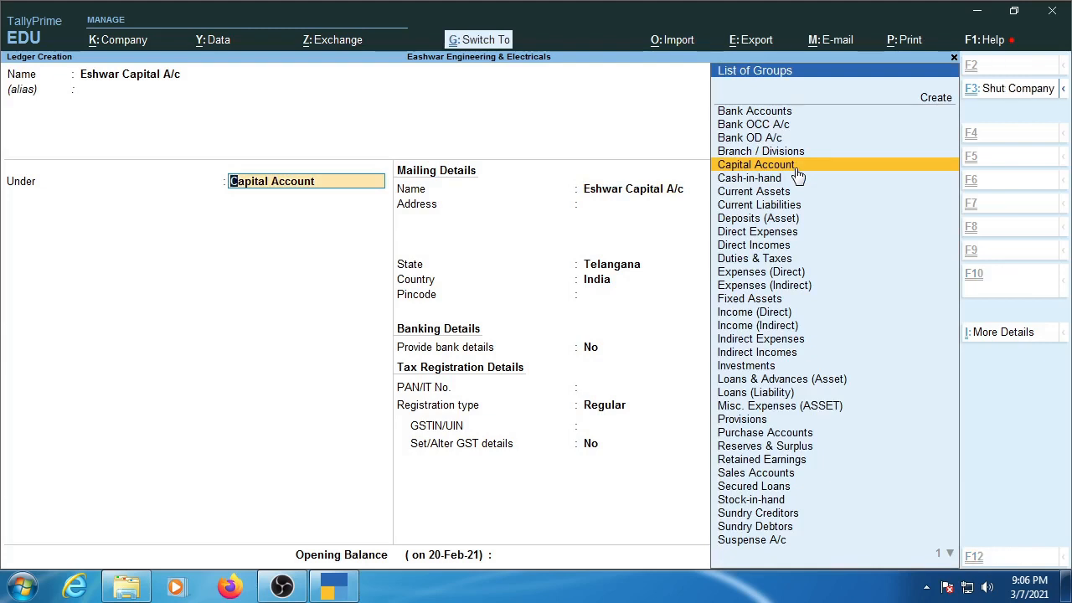
pyautogui.hotkey('ctrl', 'Return')
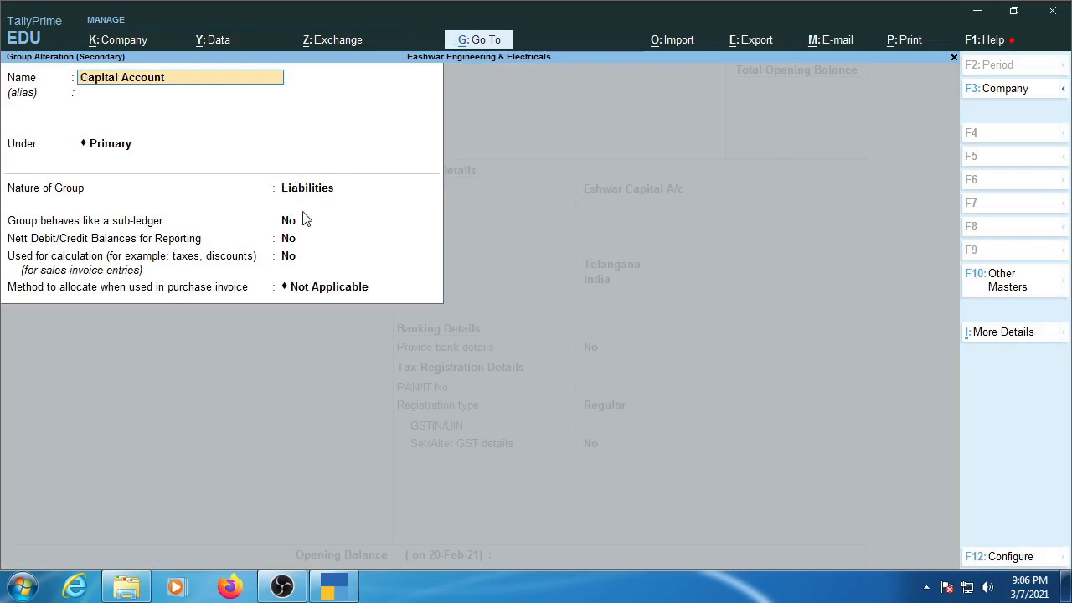
pyautogui.press('Escape')
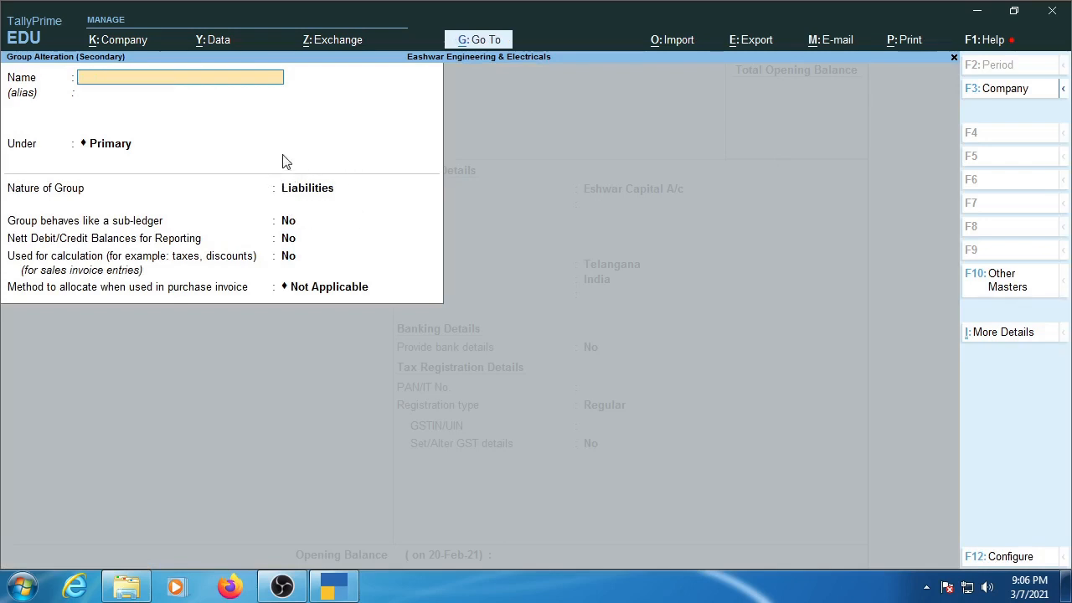
pyautogui.press('Escape')
pyautogui.press('y')
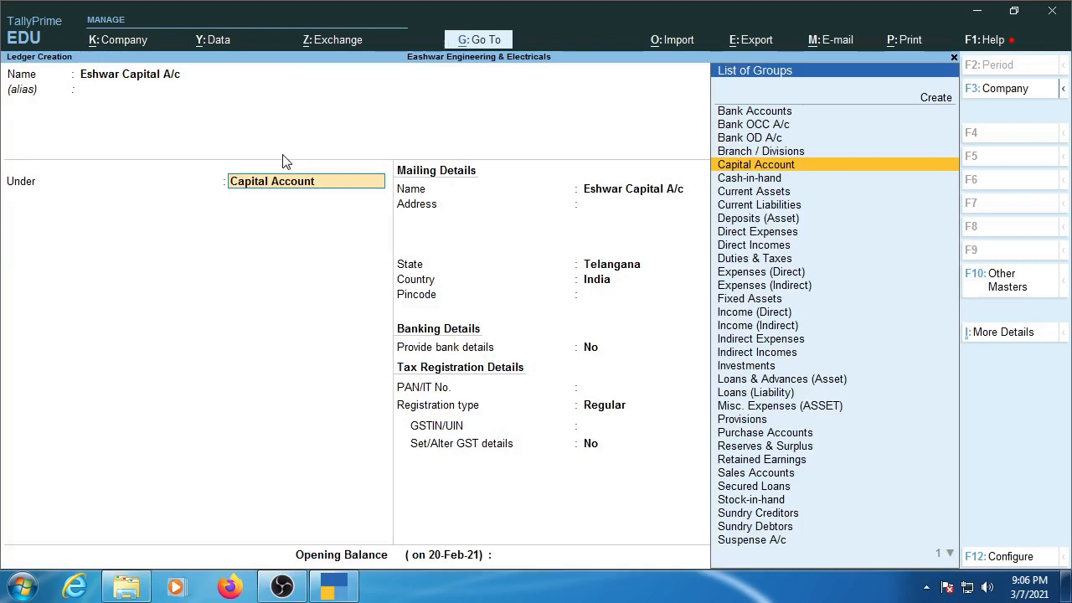
# - Keep the default mailing and Regular registration details, leave PAN, GSTIN/UIN and opening balance blank, and save the proprietor's capital ledger
pyautogui.press('Return')
pyautogui.press('Return')
pyautogui.press('Return')
pyautogui.press('Return')
pyautogui.press('Return')
pyautogui.press('Return')
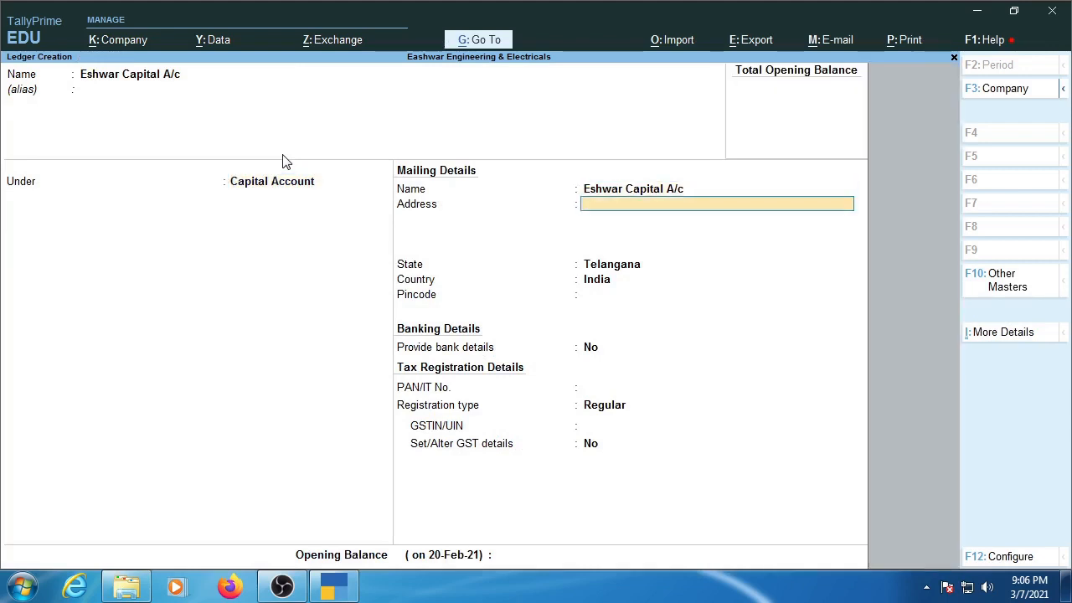
pyautogui.press('Return')
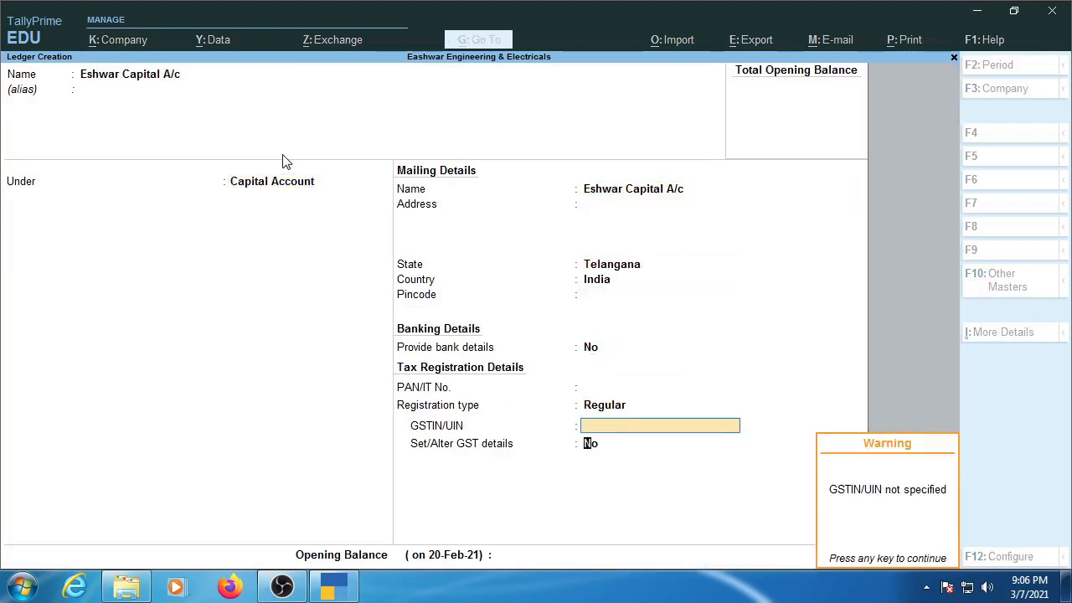
pyautogui.press('Return')
pyautogui.press('Return')
pyautogui.press('y')
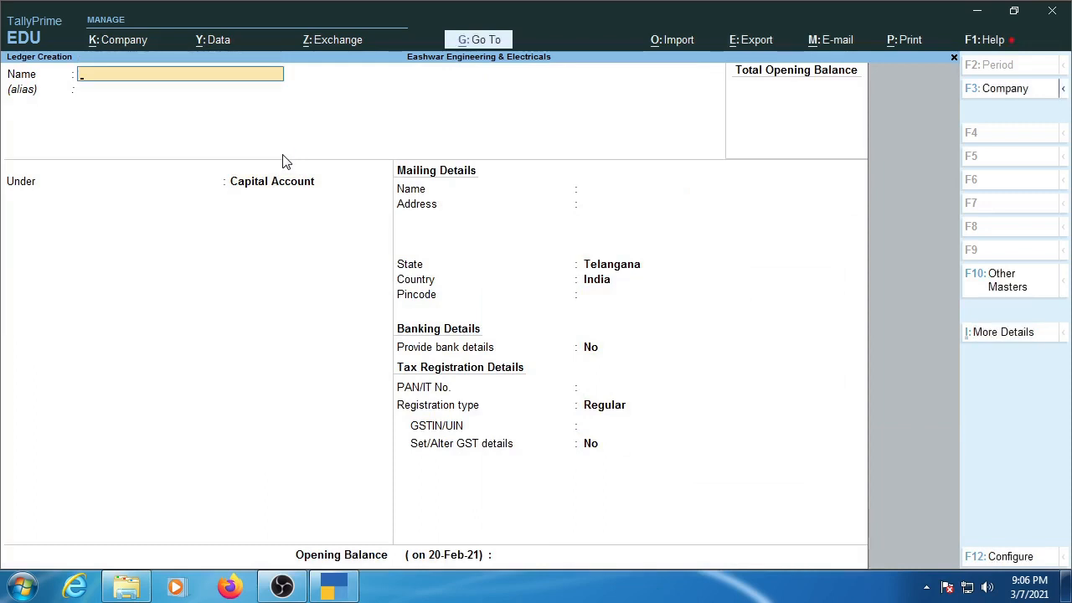
# - Try to create a ledger named Cash, and leave ledger creation without saving
pyautogui.write('Cash')
pyautogui.press('Return')
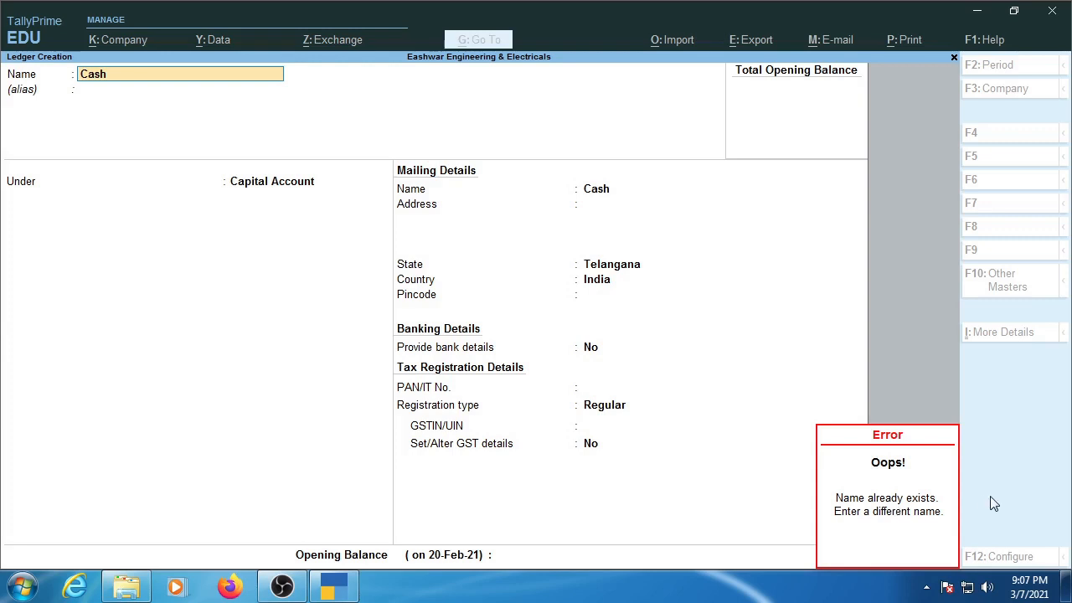
pyautogui.click(911, 512)
pyautogui.press('BackSpace')
pyautogui.press('BackSpace')
pyautogui.press('BackSpace')
pyautogui.press('BackSpace')
pyautogui.press('Escape')
pyautogui.press('y')
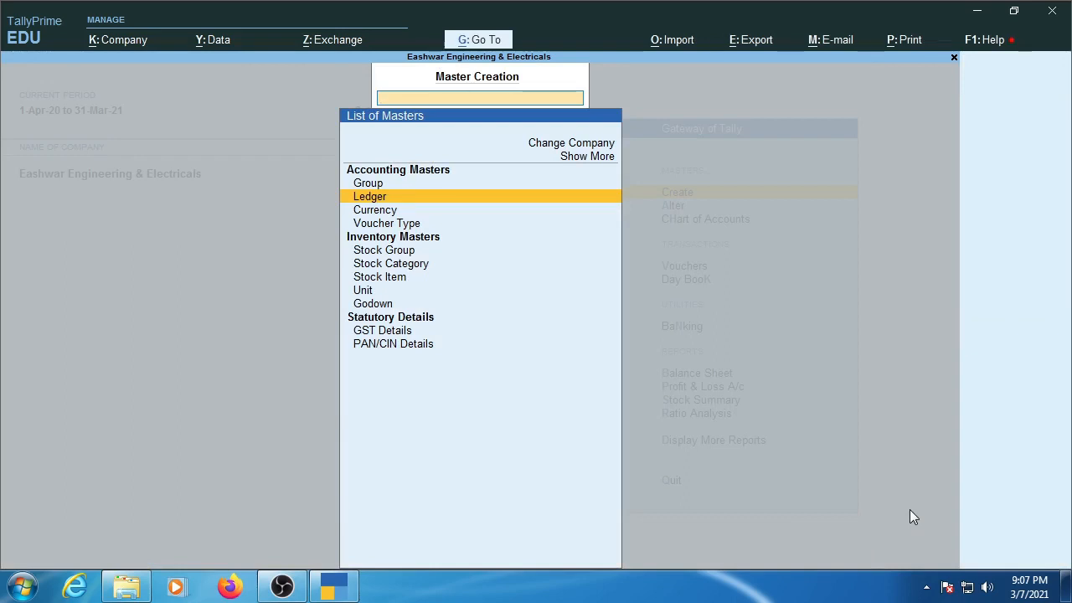
pyautogui.press('Escape')
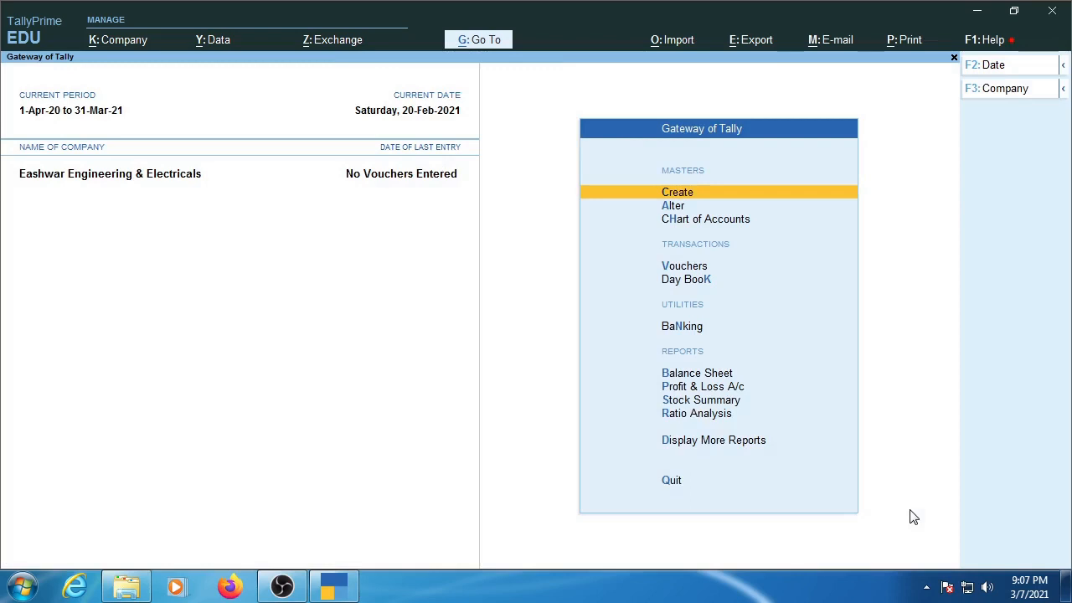
# - Open the existing Cash ledger for alteration
pyautogui.press('Down')
pyautogui.press('Down')
pyautogui.press('Down')
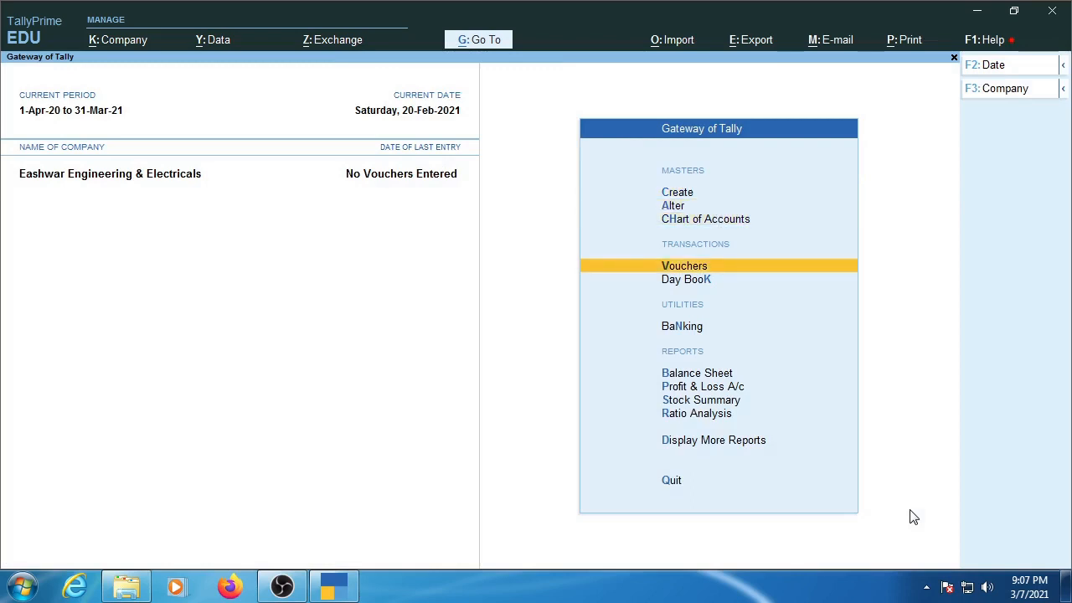
pyautogui.press('Up')
pyautogui.press('Up')
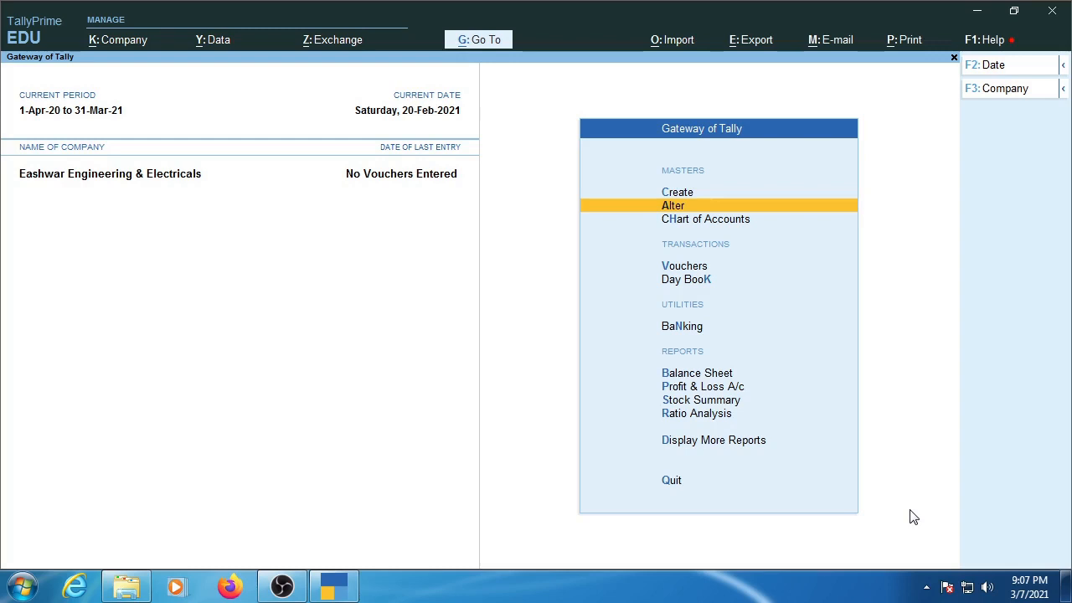
pyautogui.press('Up')
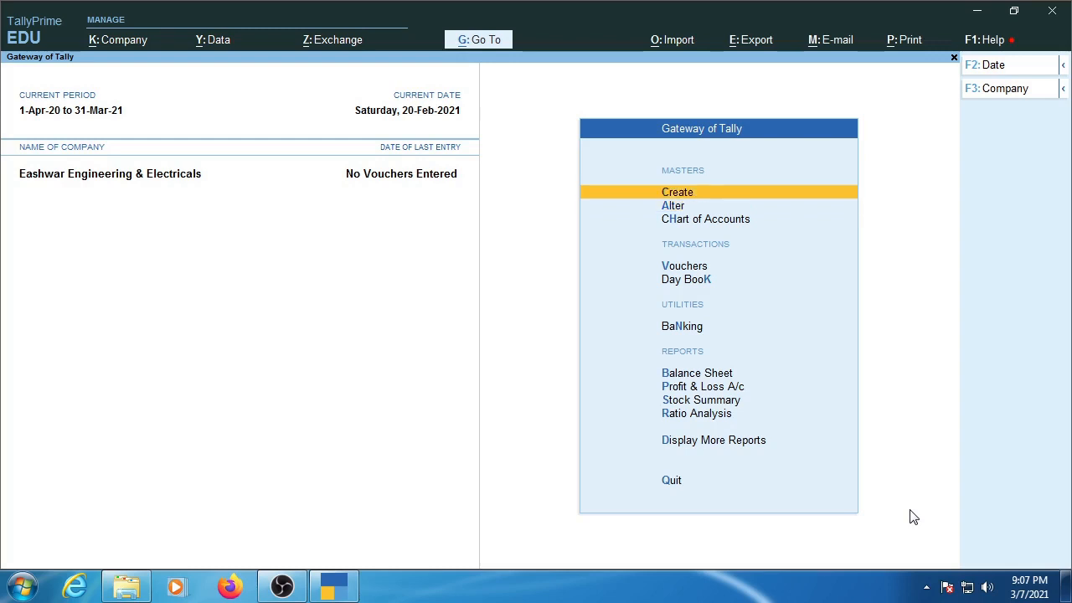
pyautogui.press('Down')
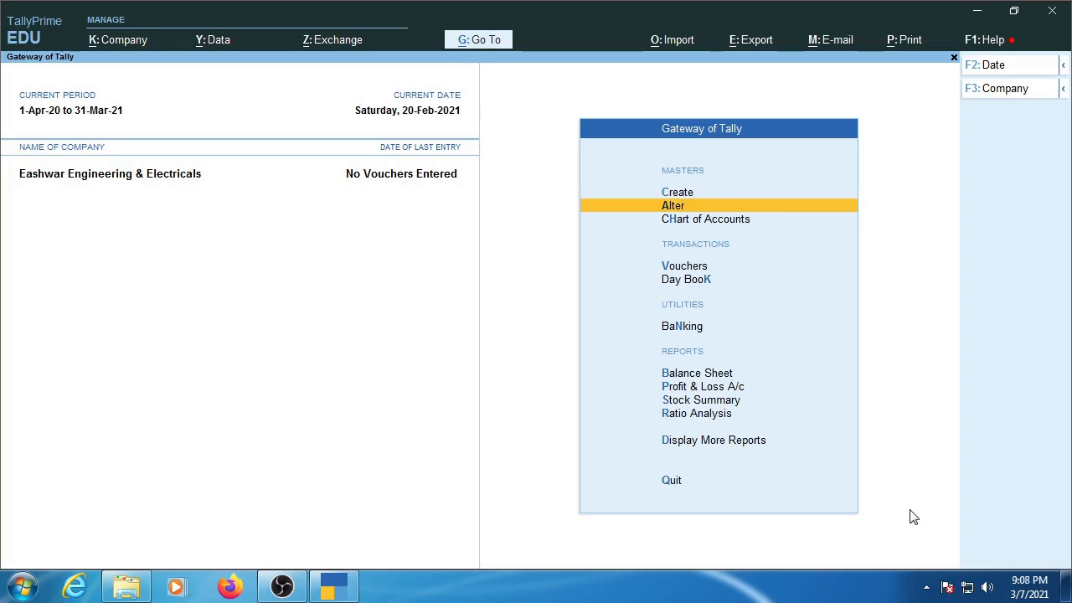
pyautogui.press('Return')
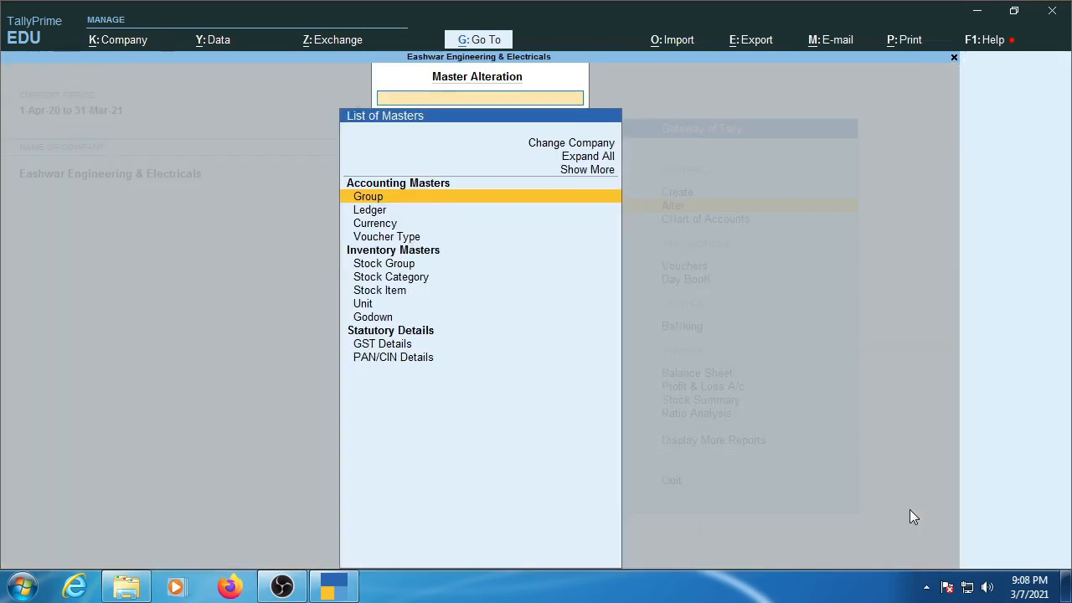
pyautogui.press('space')
pyautogui.press('Down')
pyautogui.press('Return')
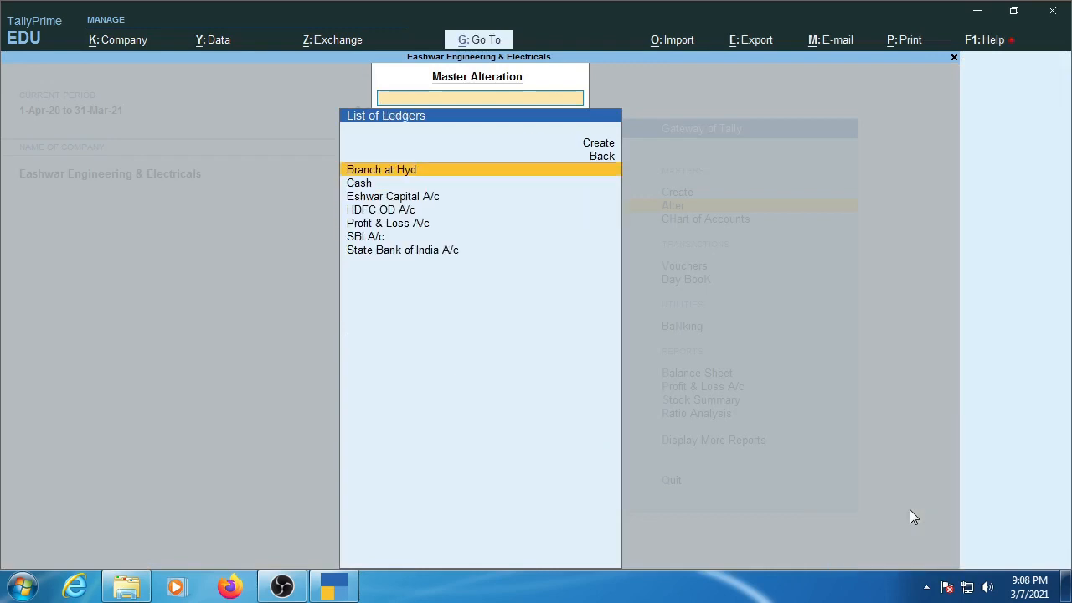
pyautogui.press('Down')
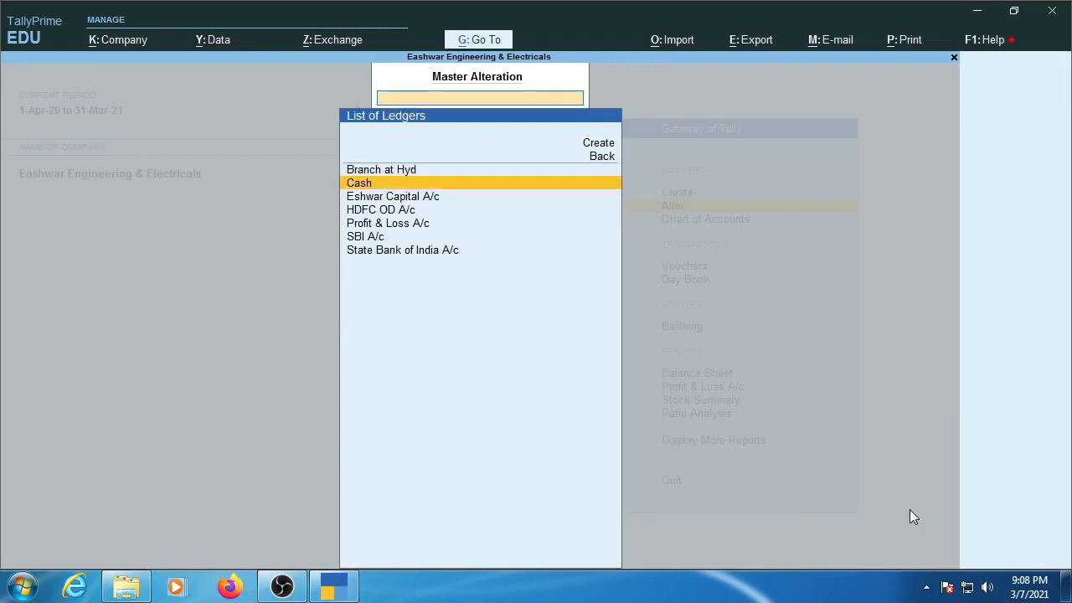
pyautogui.press('Return')
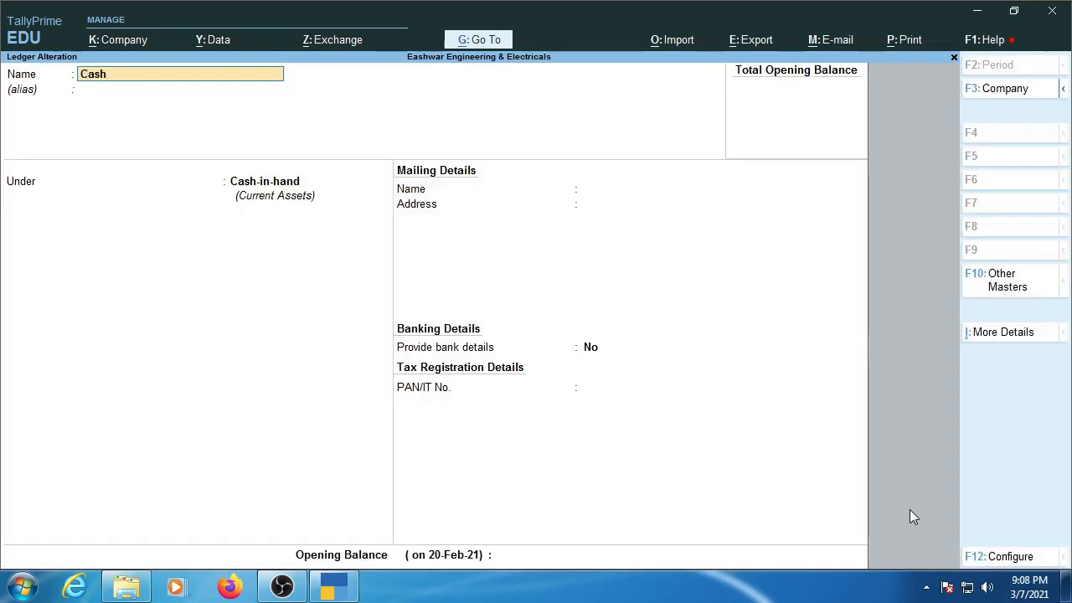
# - Check the Cash ledger's parent against the list of groups, and leave the ledger without saving
pyautogui.press('Return')
pyautogui.press('Return')
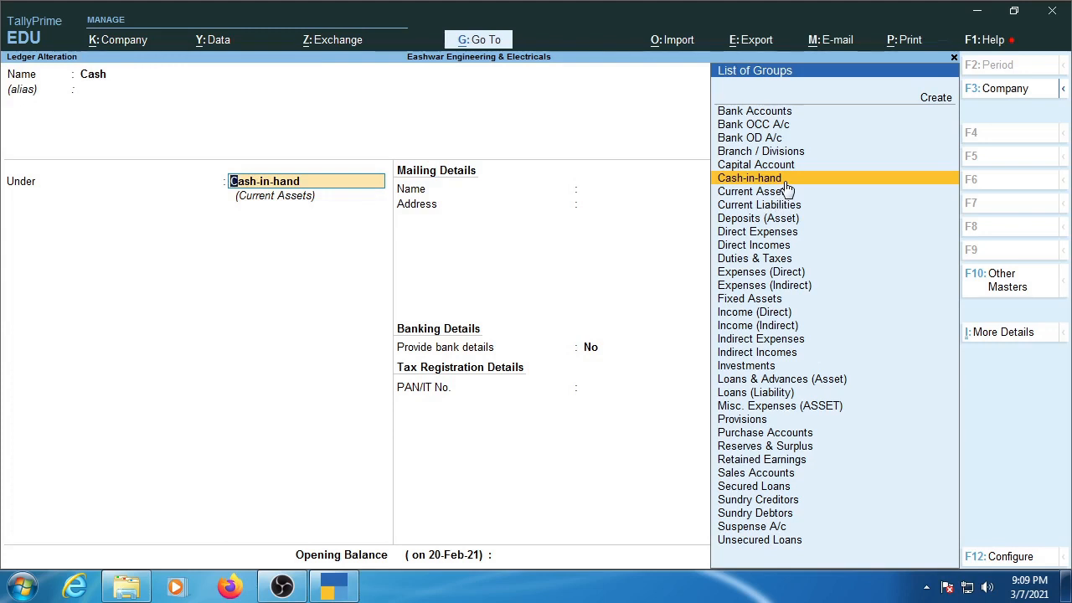
pyautogui.press('Down')
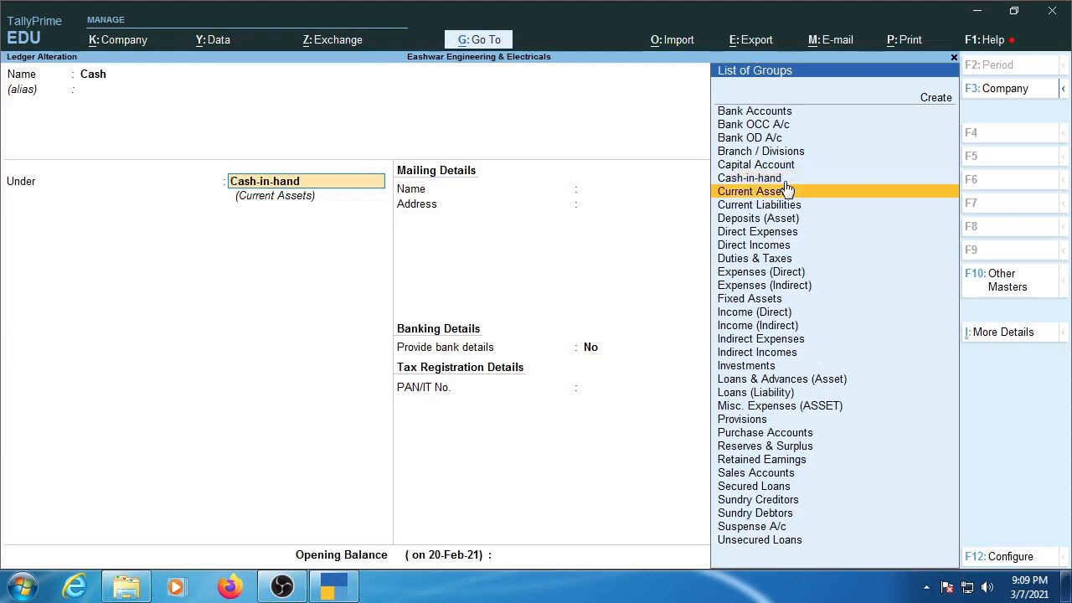
pyautogui.press('BackSpace')
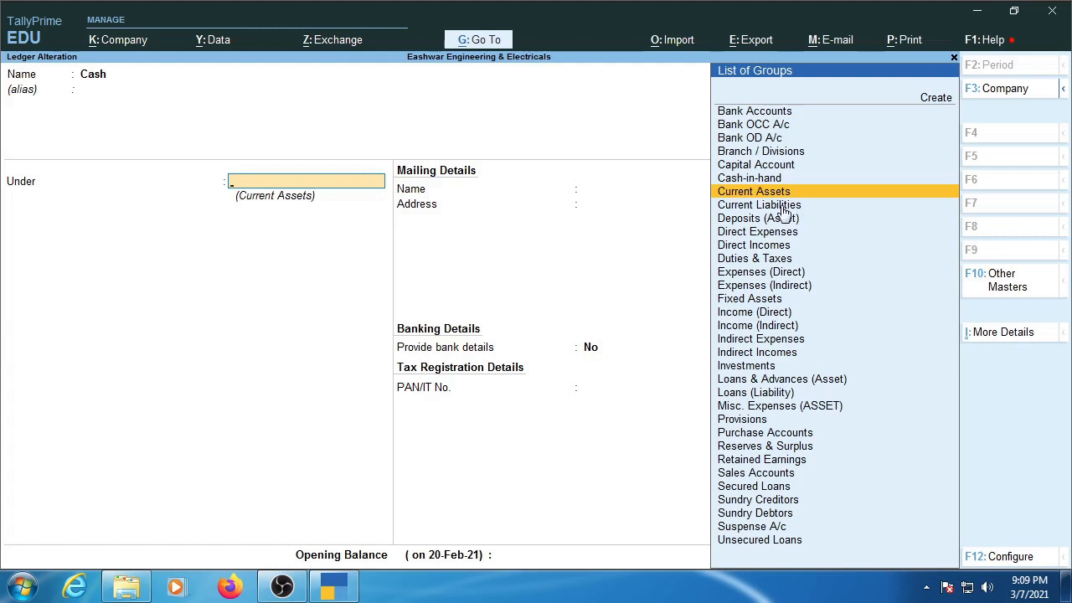
pyautogui.press('Escape')
pyautogui.press('y')
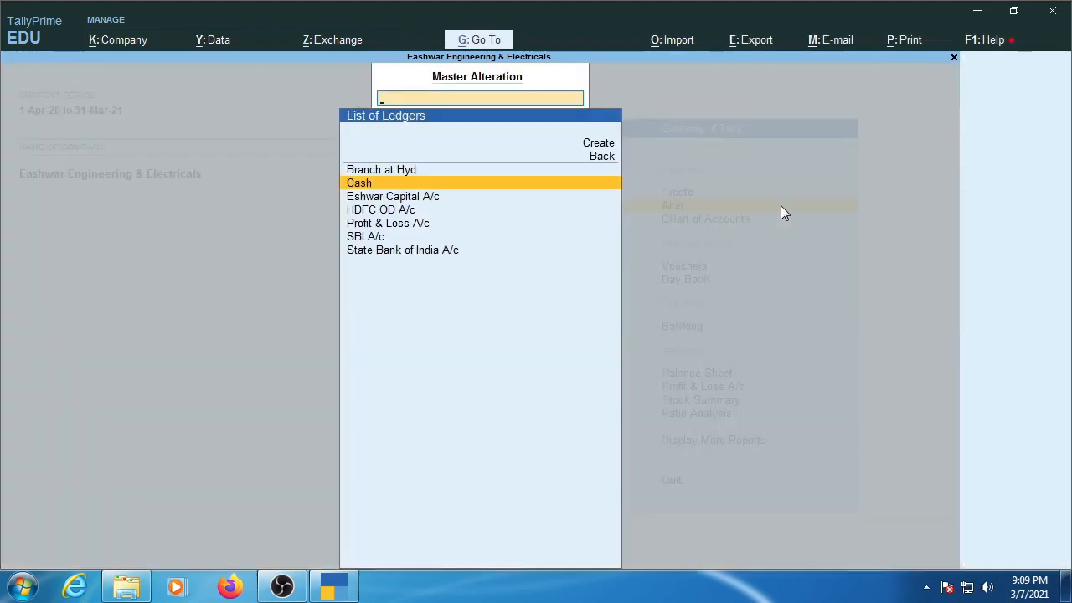
# - Locate Profit & Loss A/c in the list of ledgers and leave master alteration
pyautogui.press('Down')
pyautogui.press('Down')
pyautogui.press('Down')
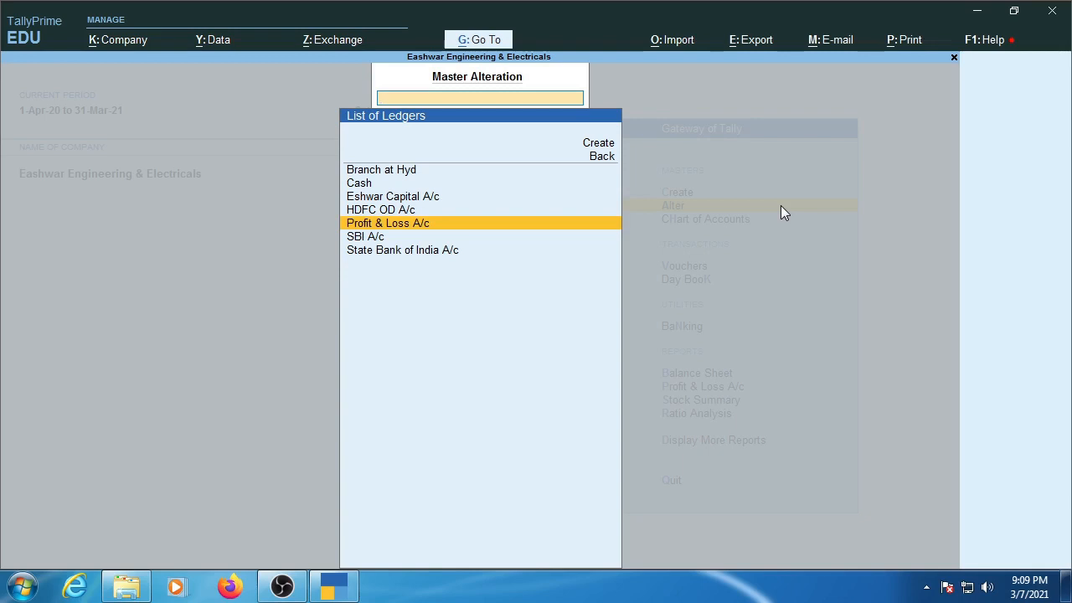
pyautogui.press('Escape')
pyautogui.press('Escape')
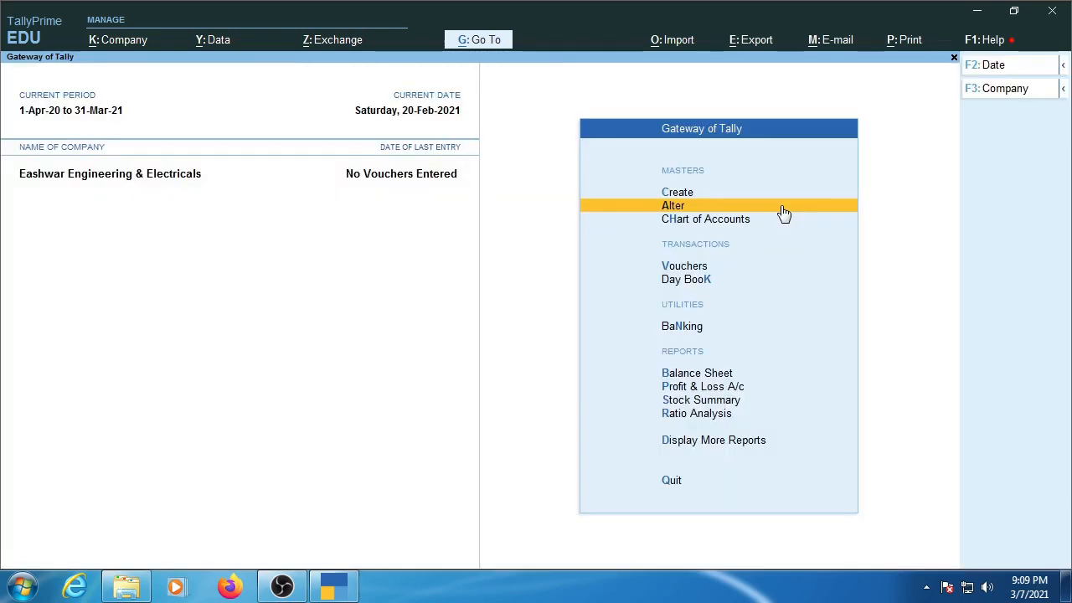
# - Start a new ledger named Capital and leave its alias blank
pyautogui.press('c')
pyautogui.press('Down')
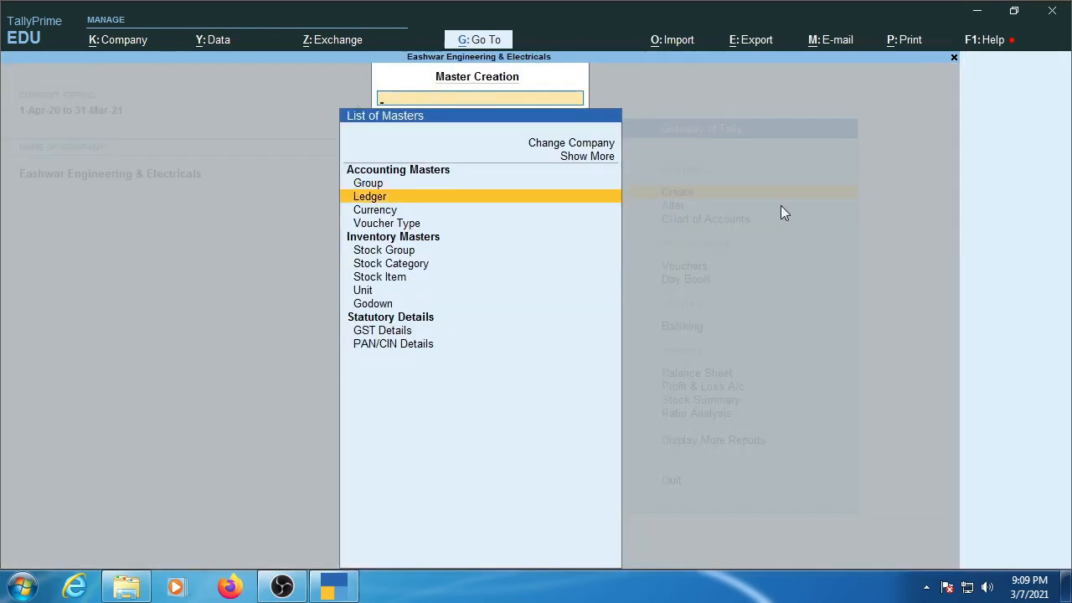
pyautogui.press('Return')
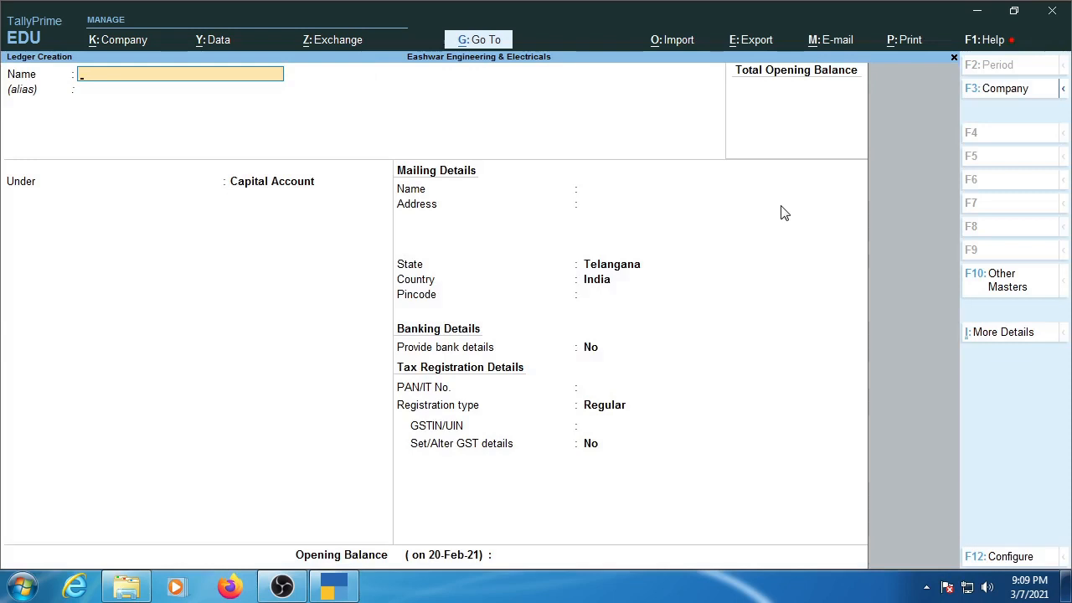
pyautogui.write('Capital')
pyautogui.press('Return')
pyautogui.press('Return')
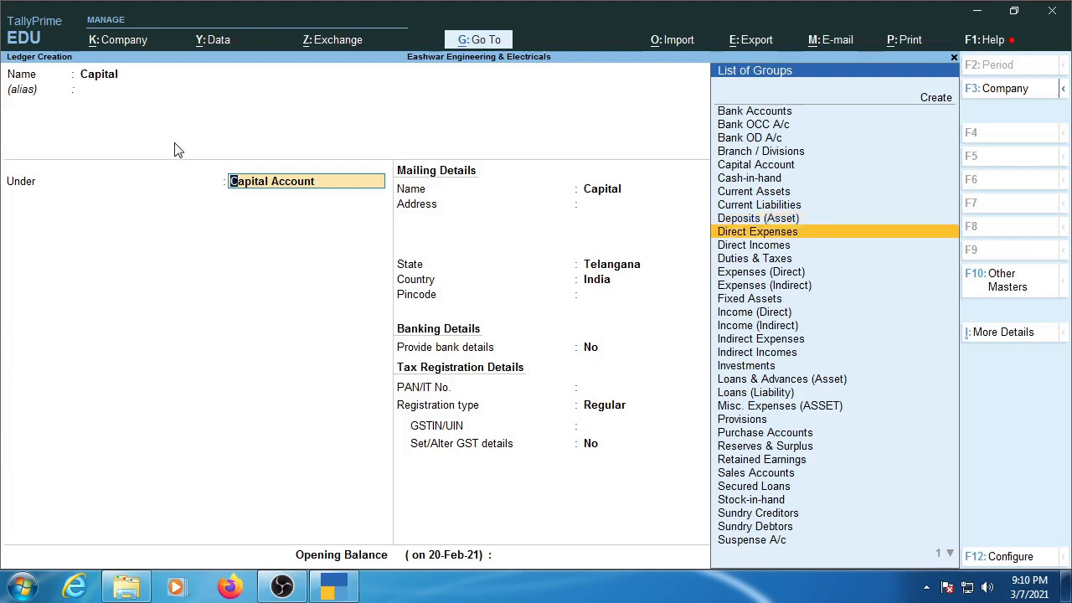
# - Rename the new ledger as Wages A/c, leave its alias blank, and bring up the choice of parent group
pyautogui.hotkey('shift', 'Tab')
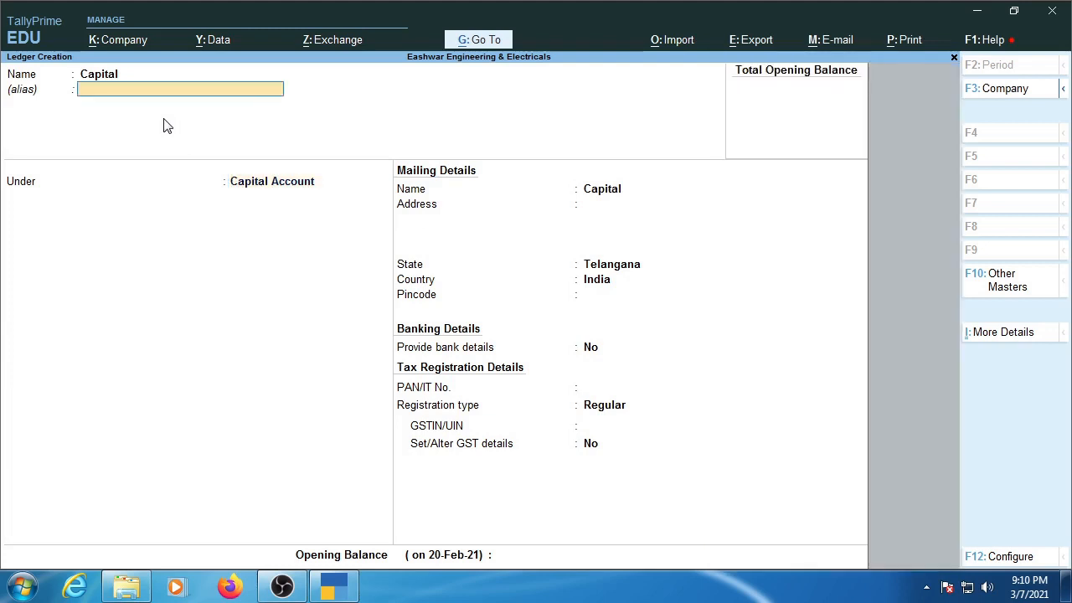
pyautogui.write('Wag')
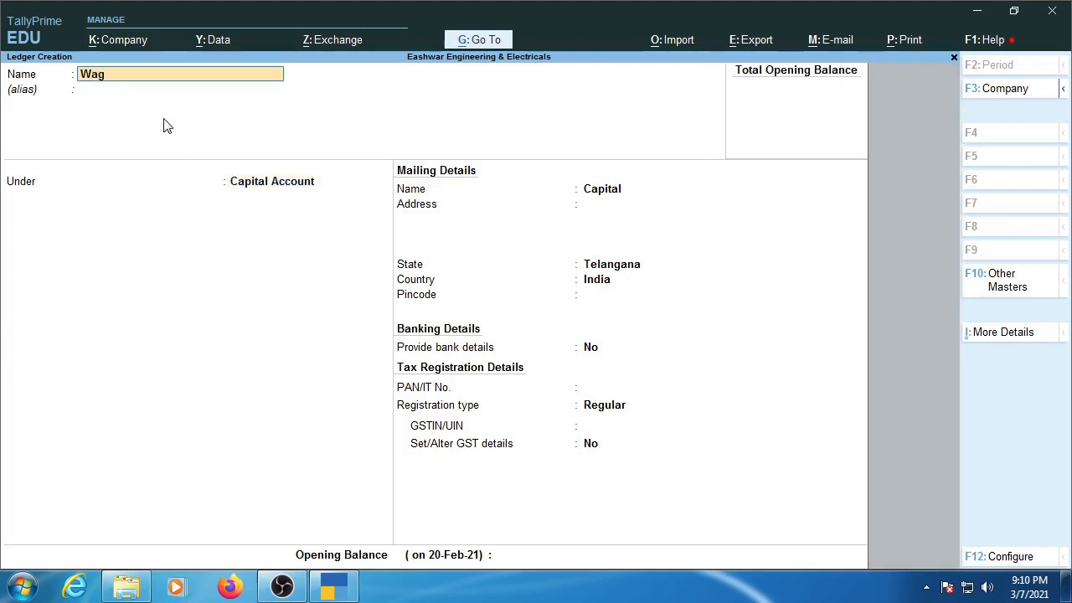
pyautogui.write('es a/c')
pyautogui.press('Return')
pyautogui.press('Return')
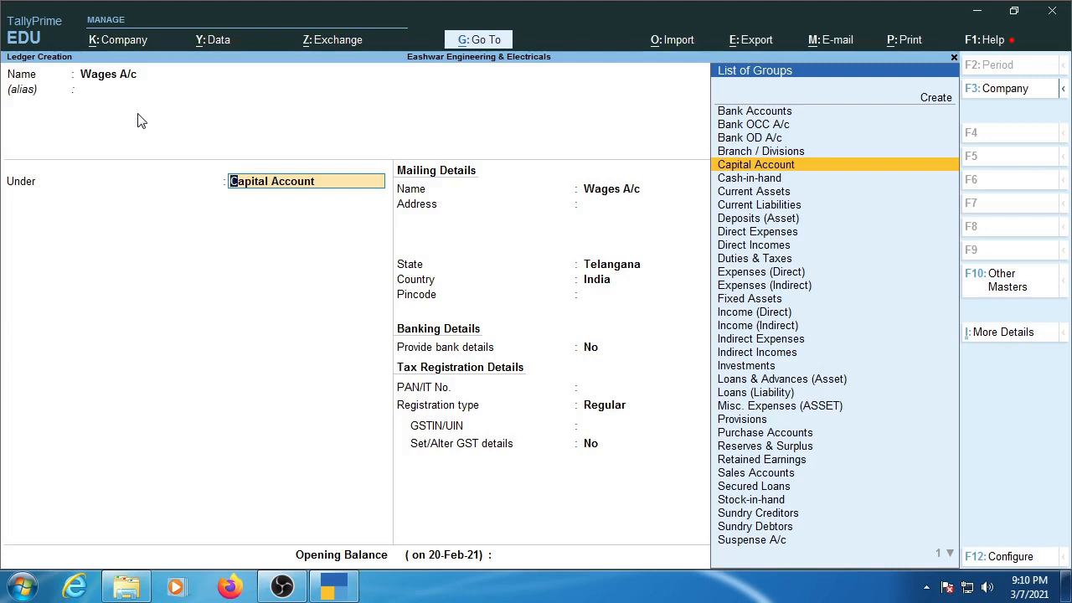
pyautogui.press('BackSpace')
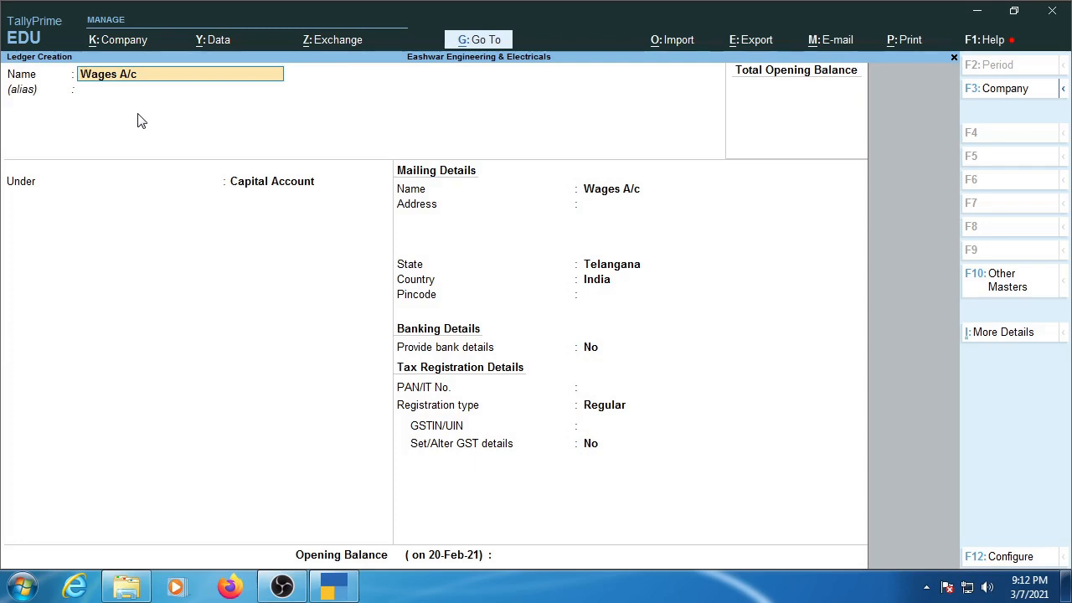
pyautogui.press('Return')
pyautogui.press('Return')
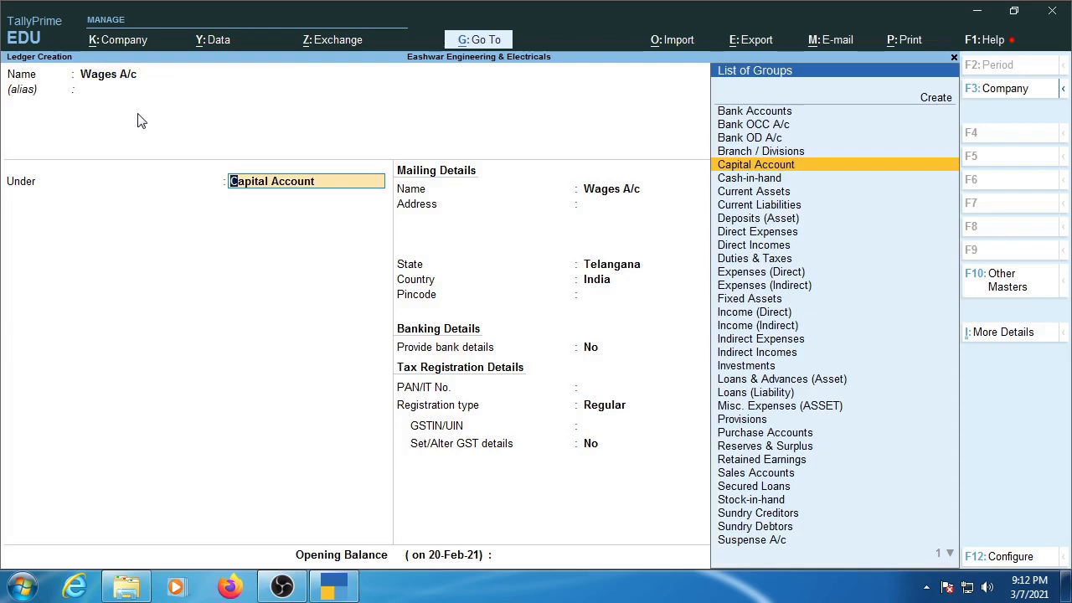
# - Place the Wages A/c ledger under the Direct Expenses group
pyautogui.write('D')
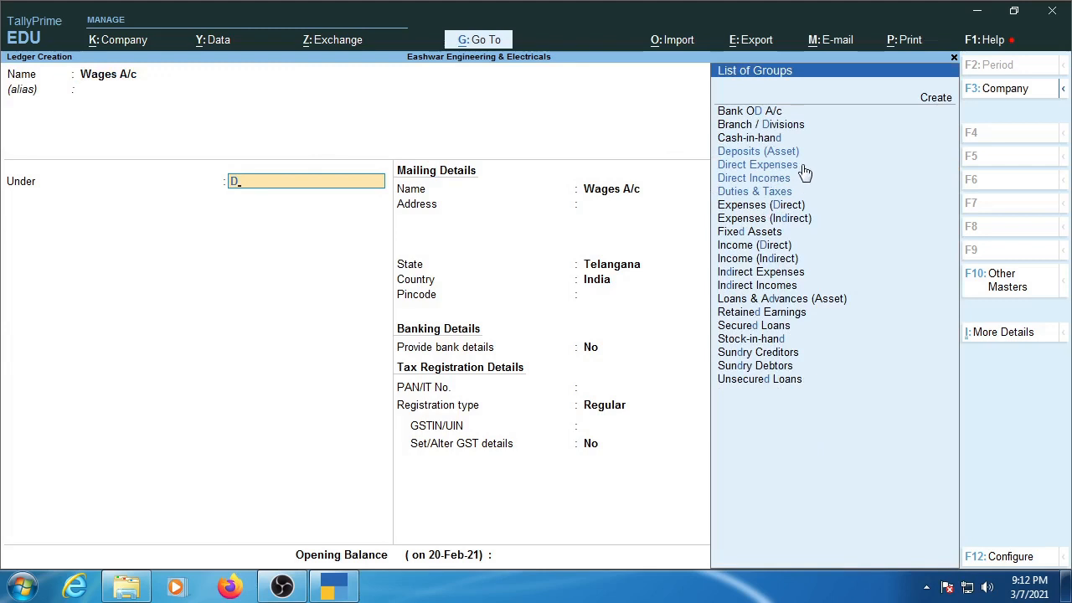
pyautogui.click(738, 167)
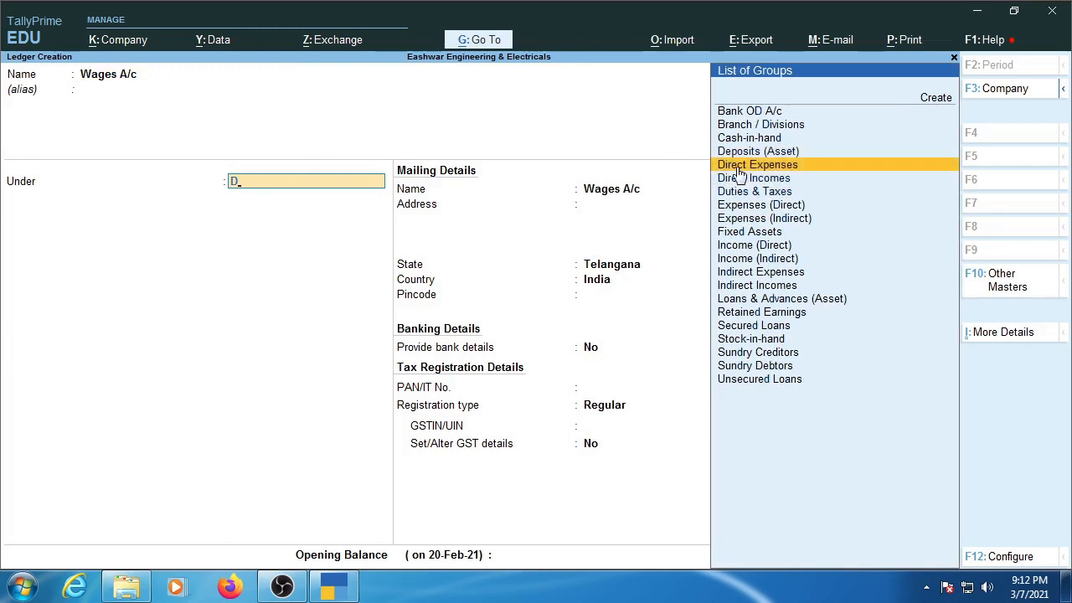
pyautogui.press('BackSpace')
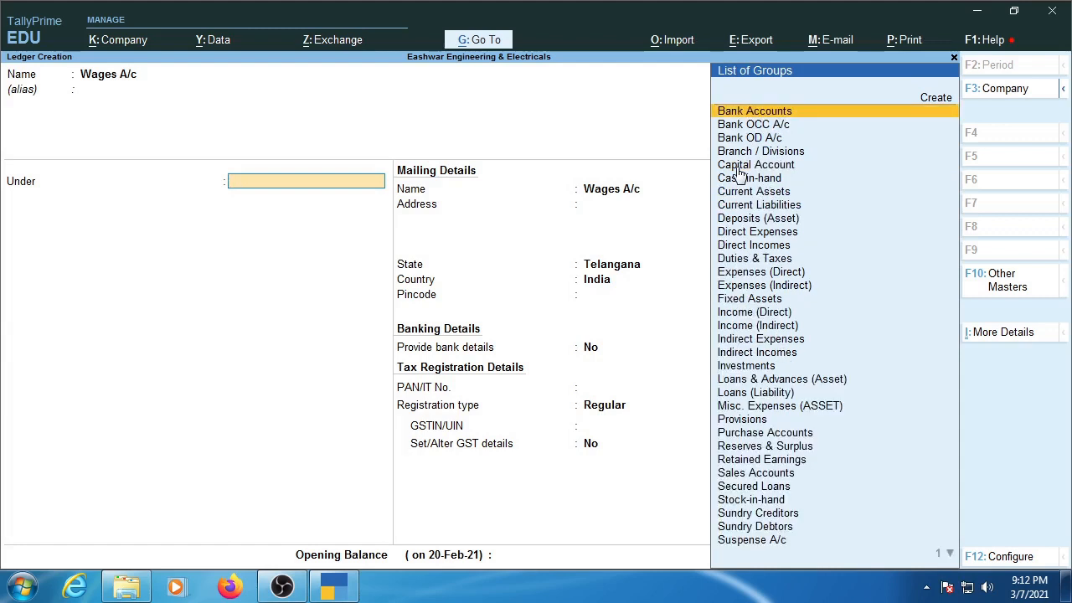
pyautogui.click(751, 238)
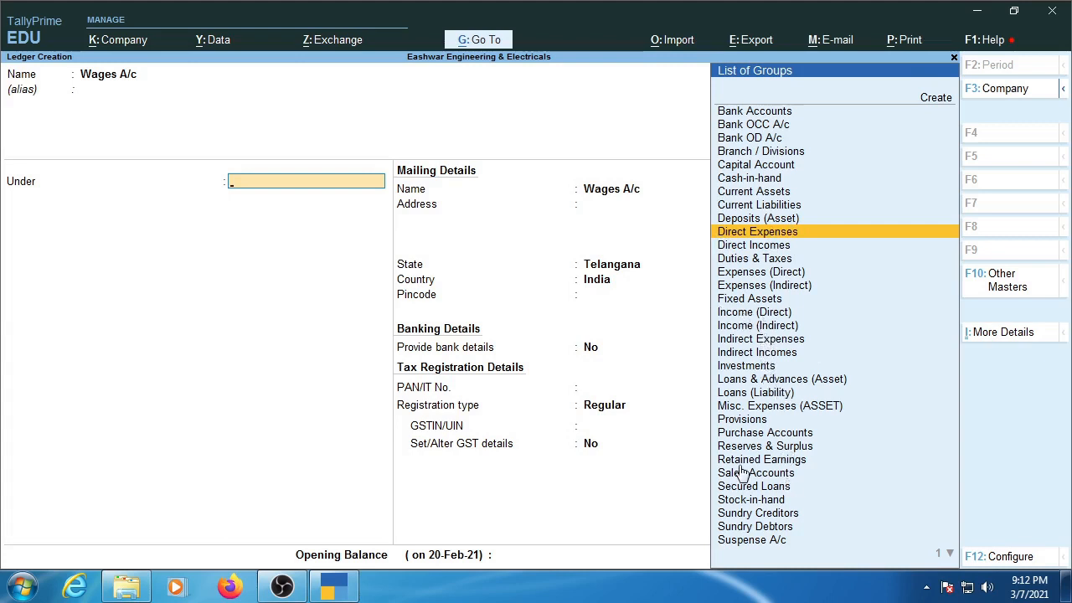
pyautogui.click(778, 279)
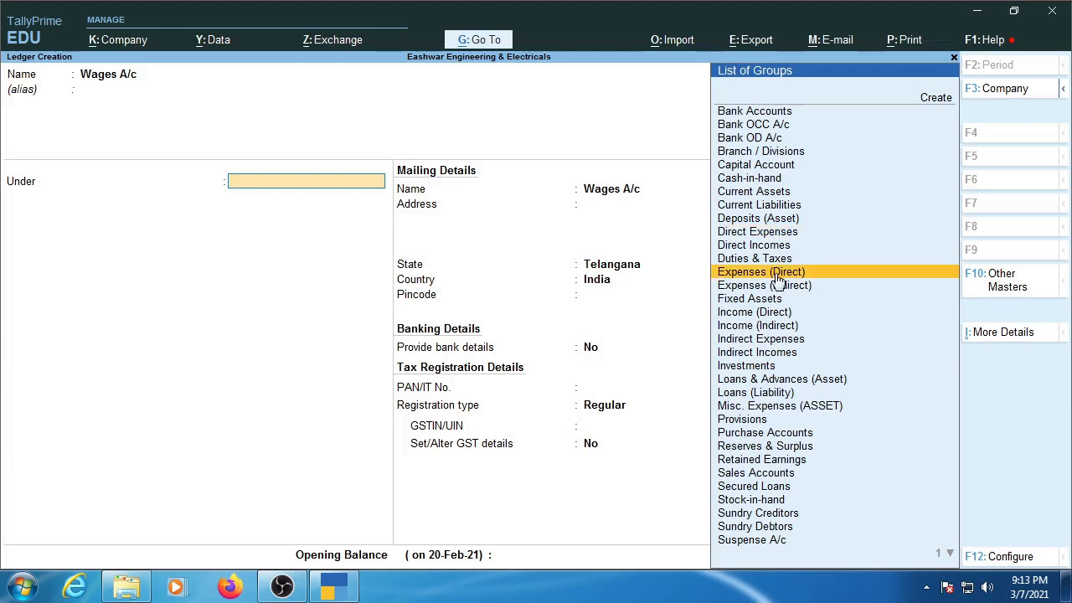
pyautogui.click(776, 235)
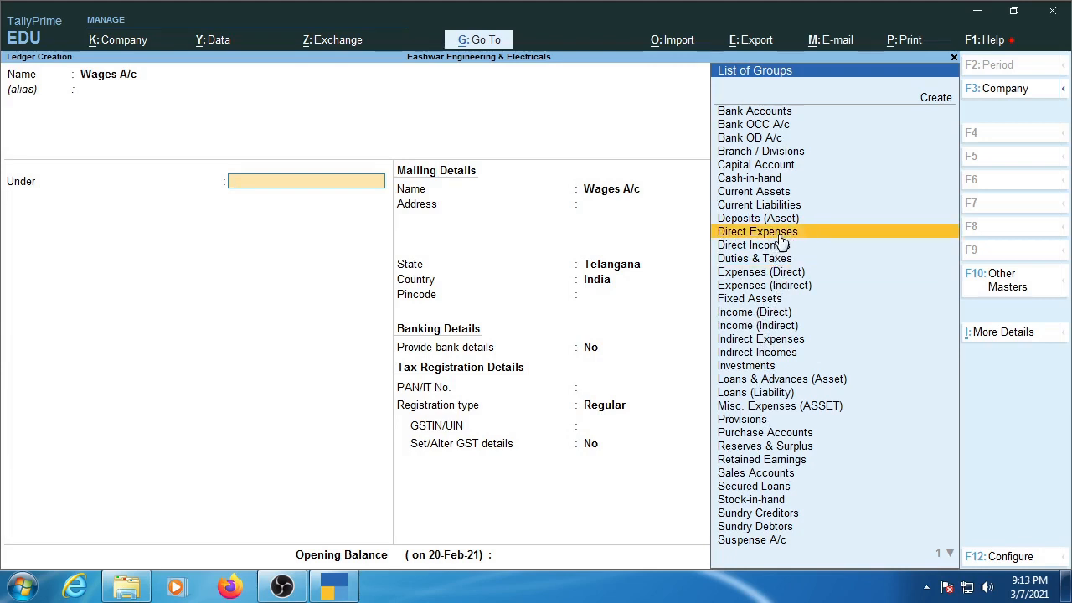
pyautogui.click(777, 277)
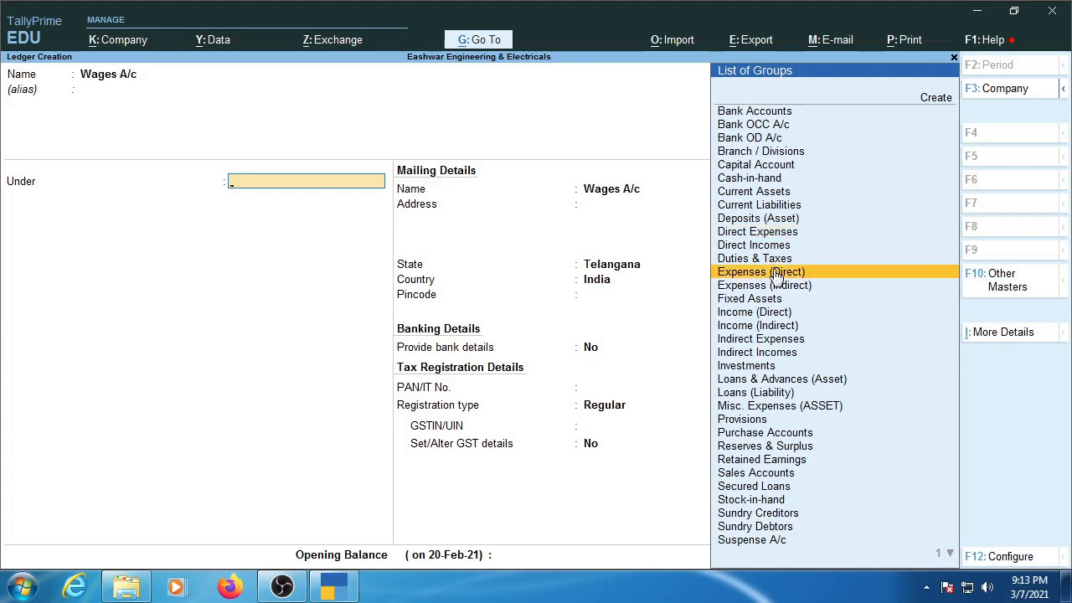
pyautogui.doubleClick(777, 233)
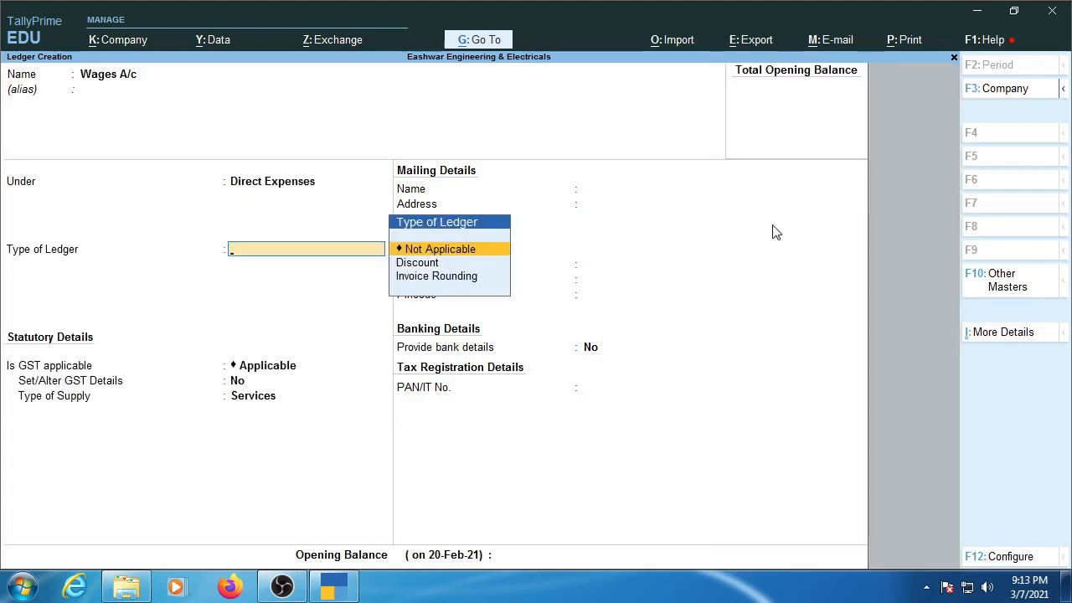
# - Set the Wages A/c ledger's type, GST applicability and assessable value calculation to Not Applicable, and save it without an opening balance
pyautogui.press('Return')
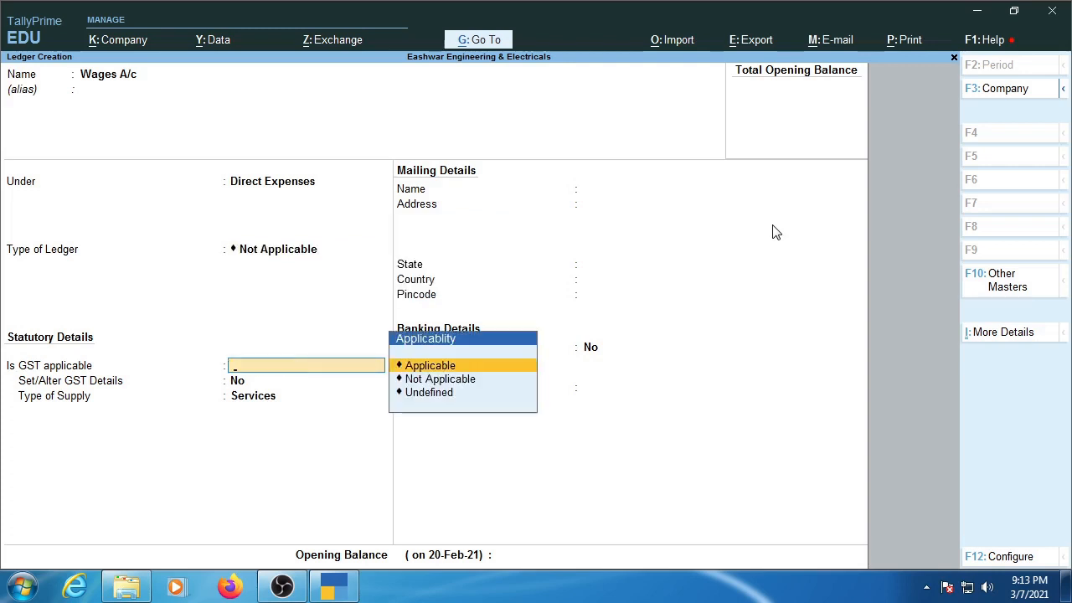
pyautogui.press('Down')
pyautogui.press('Return')
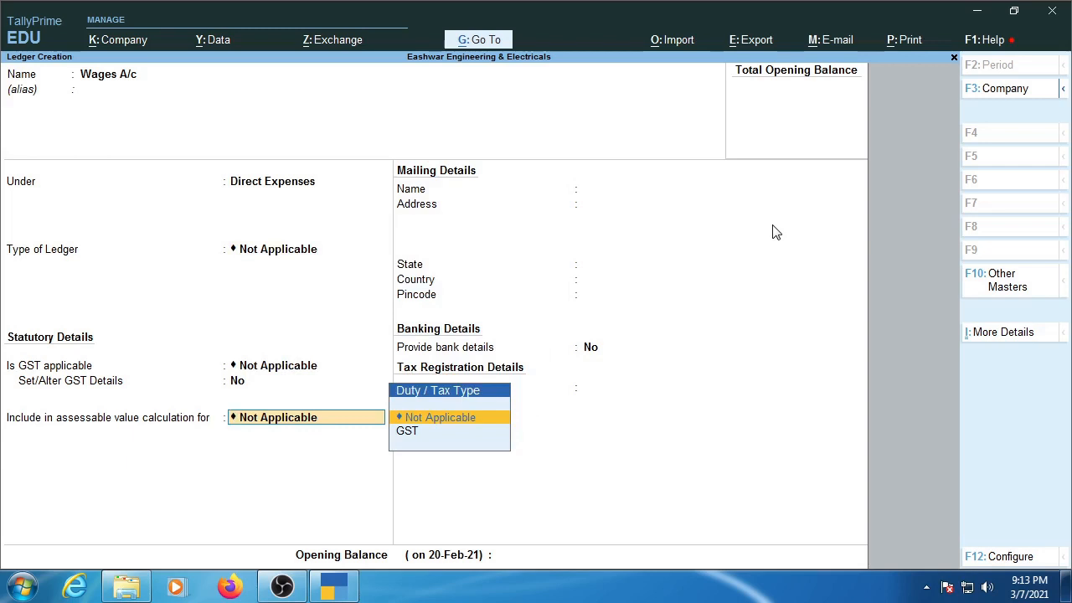
pyautogui.press('Return')
pyautogui.press('Return')
pyautogui.press('Return')
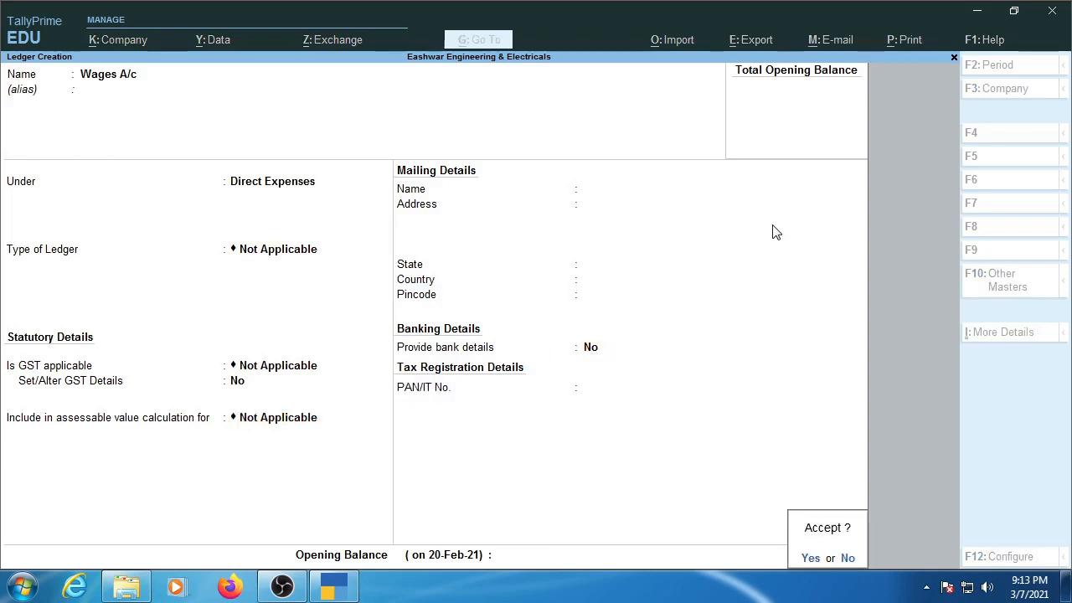
pyautogui.press('Return')
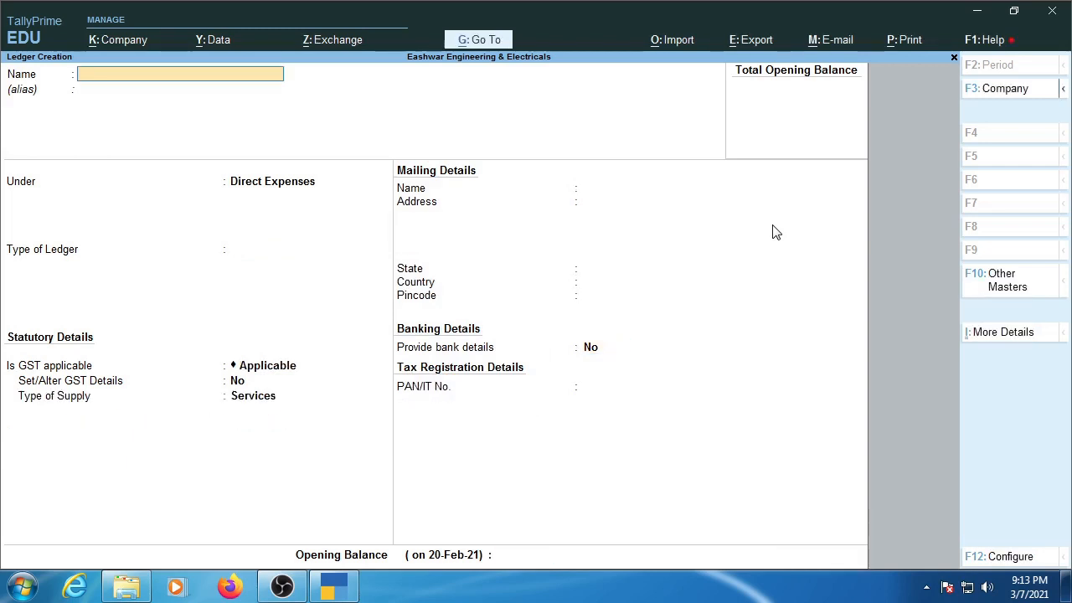
pyautogui.write('Wages')
pyautogui.press('Return')
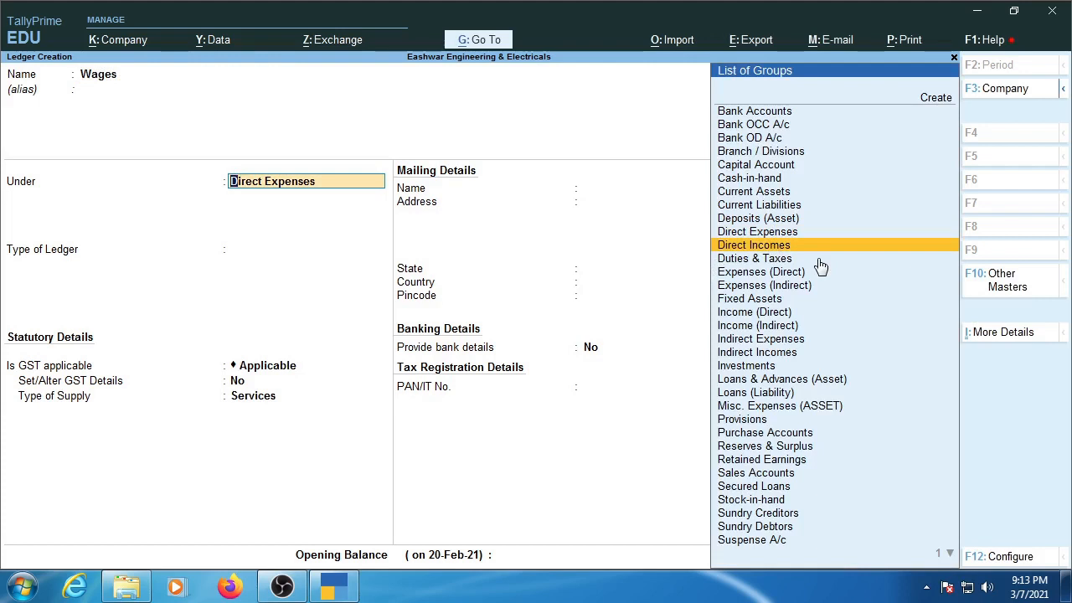
pyautogui.press('BackSpace')
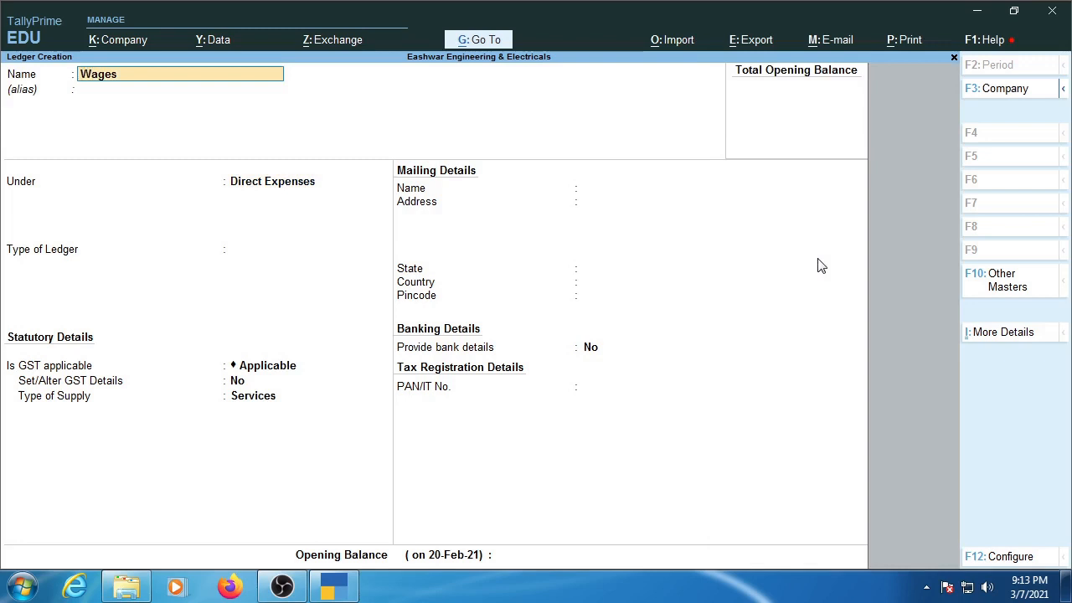
pyautogui.press('Delete')
pyautogui.press('Delete')
pyautogui.press('Delete')
pyautogui.press('Delete')
pyautogui.press('Delete')
# - Name the new ledger Received Rent A/c, leave its alias blank, and place it under Direct Incomes
pyautogui.write('Recie')
pyautogui.press('BackSpace')
pyautogui.press('BackSpace')
pyautogui.write('eived Rent a/c')
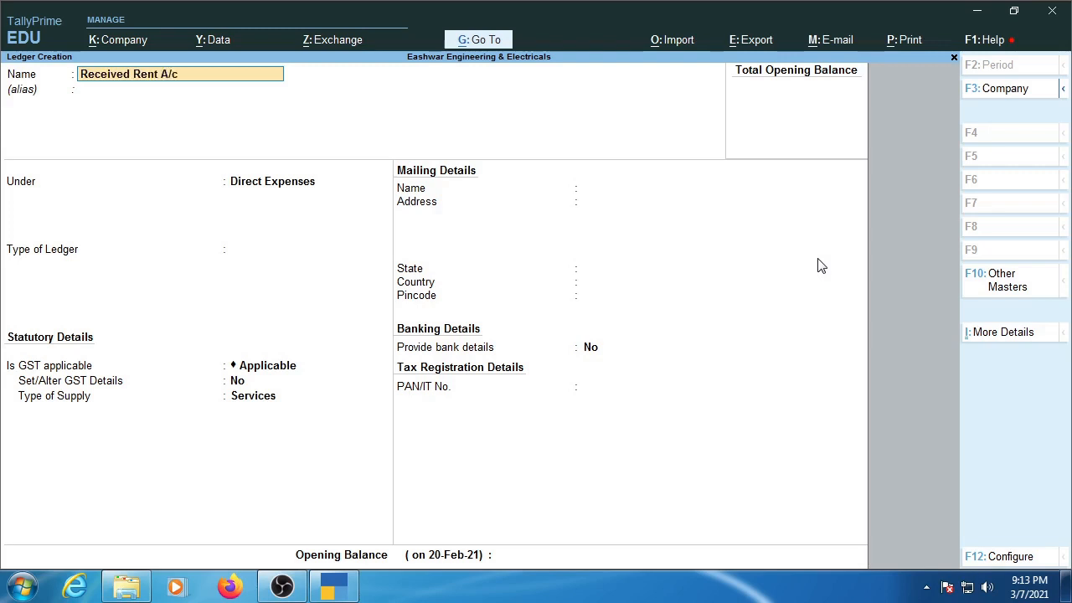
pyautogui.press('Return')
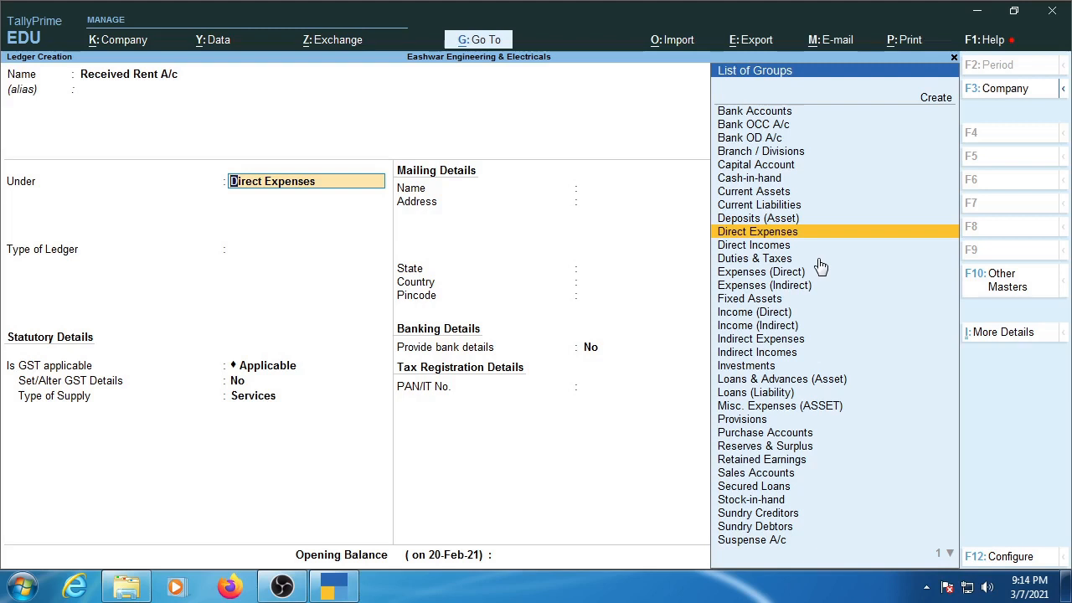
pyautogui.press('Down')
pyautogui.press('Return')
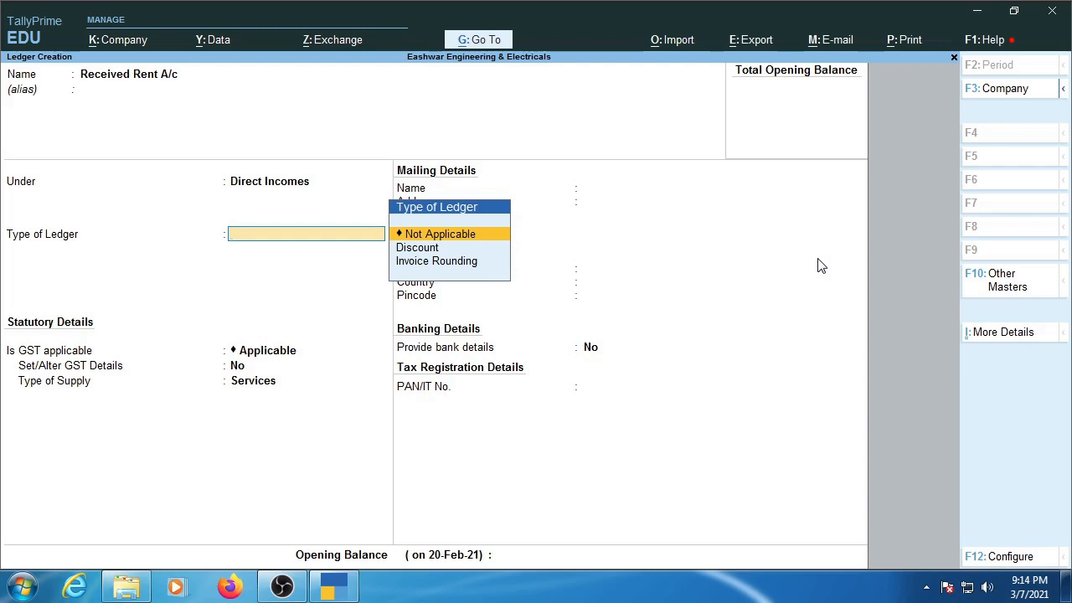
# - Set Received Rent A/c's ledger type, GST applicability and assessable value calculation to Not Applicable, and save it without an opening balance
pyautogui.press('Return')
pyautogui.press('BackSpace')
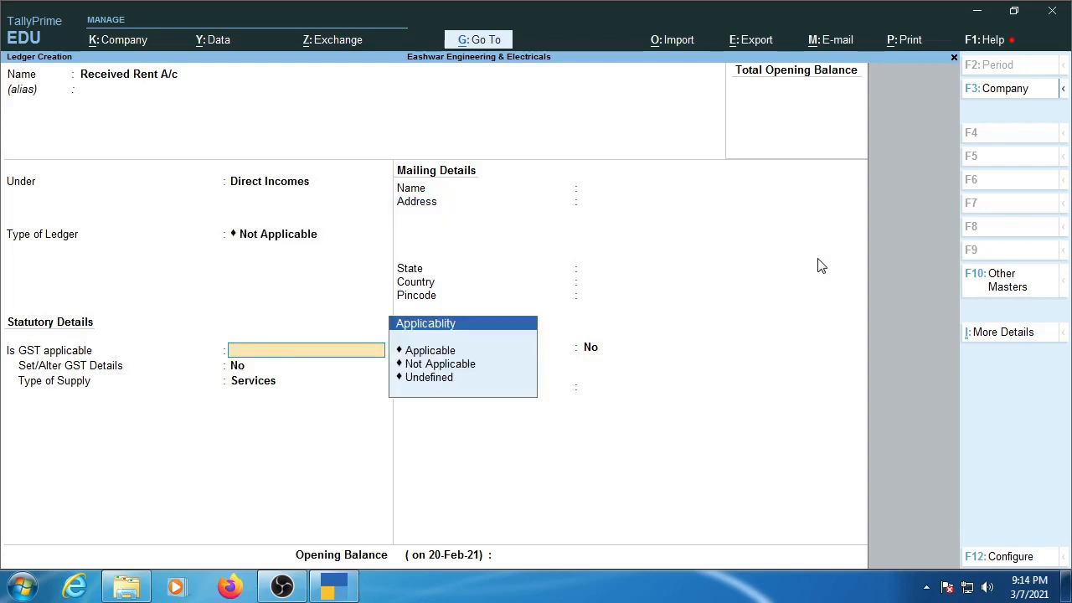
pyautogui.press('Down')
pyautogui.press('Return')
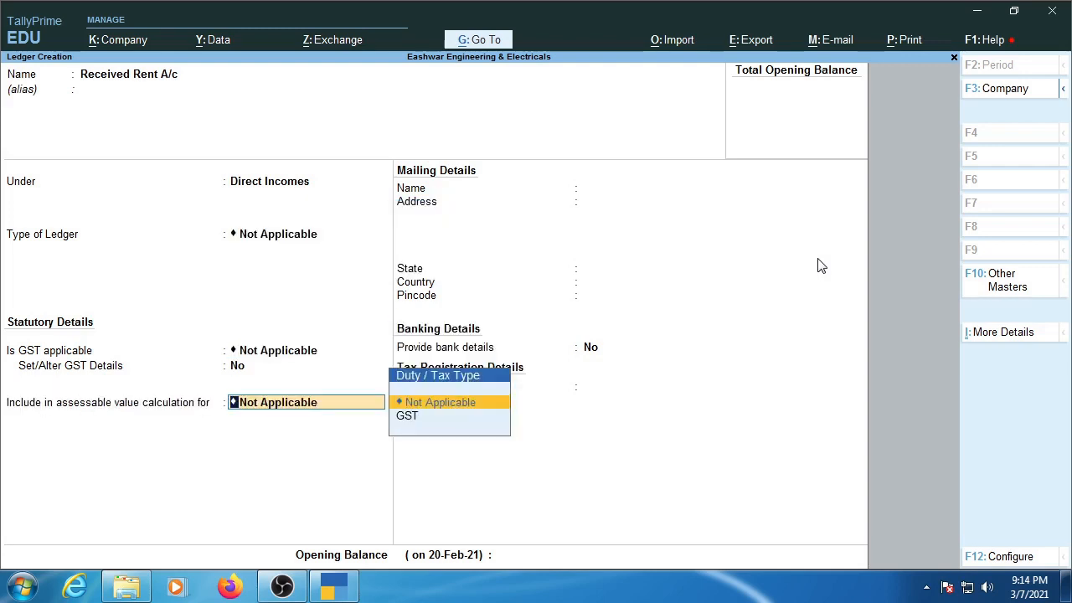
pyautogui.press('Return')
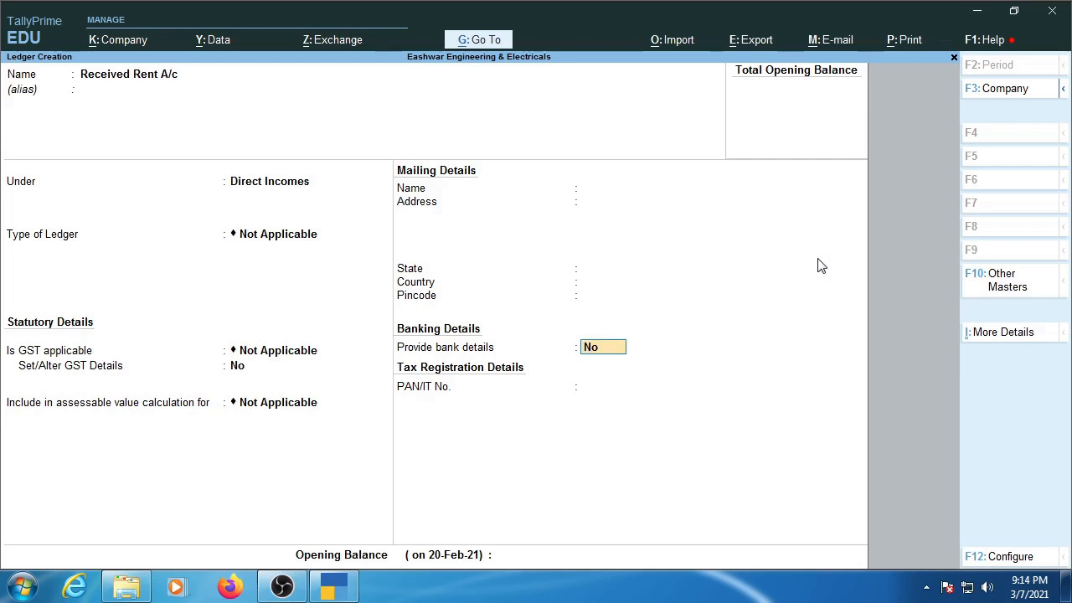
pyautogui.press('Return')
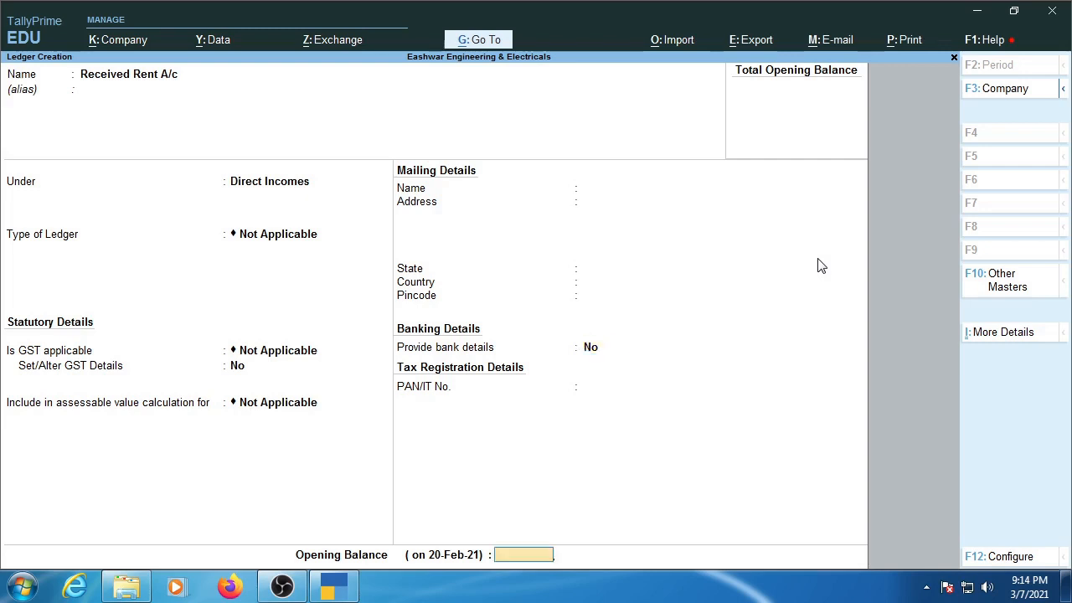
pyautogui.press('Return')
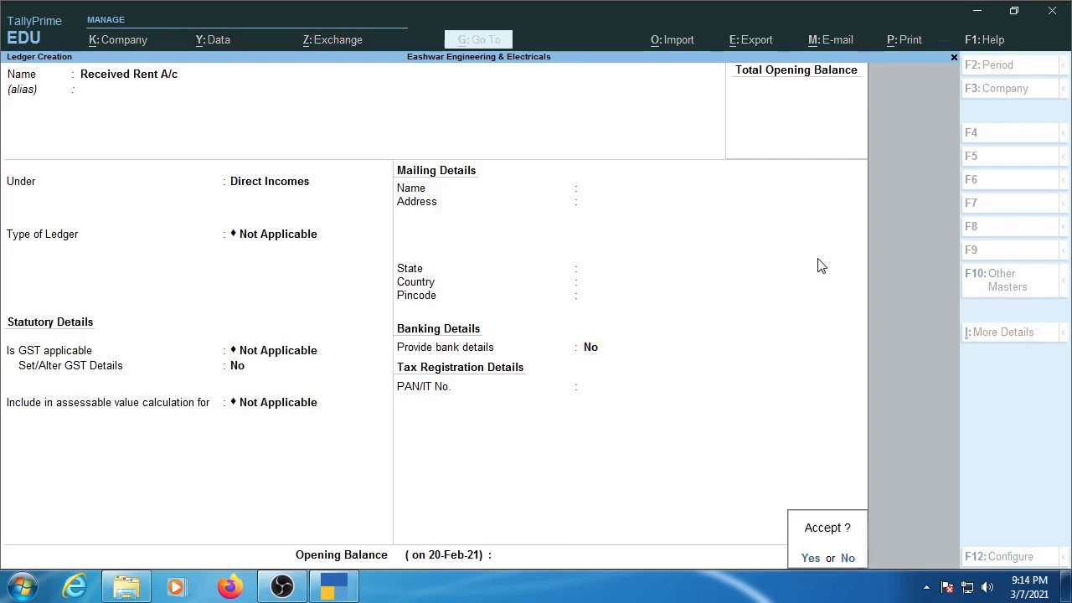
pyautogui.press('Return')
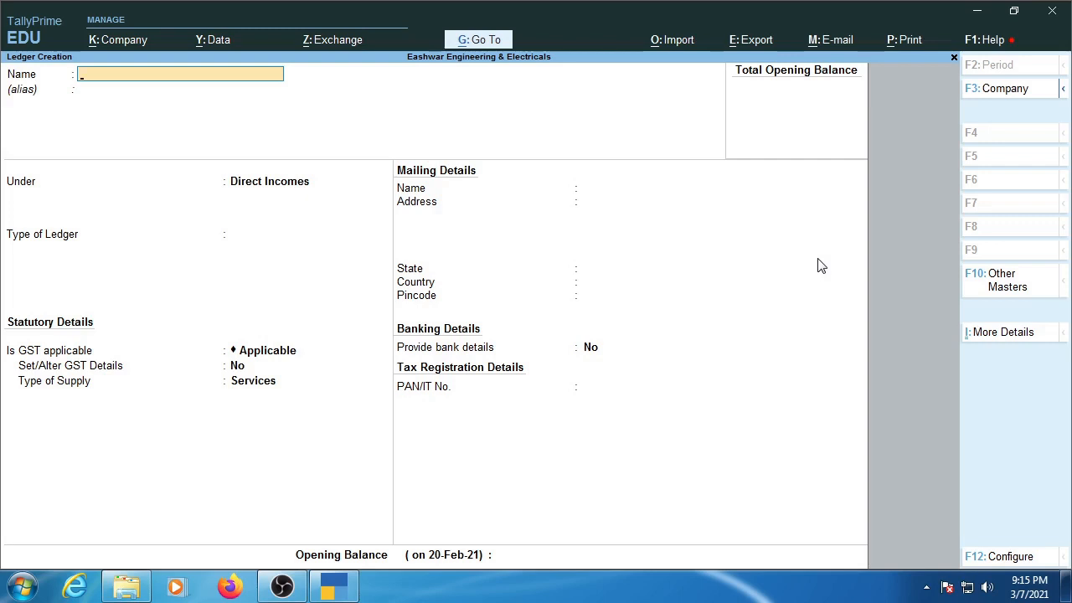
# - Start a new ledger named CGST A/c without an alias and place it under Duties & Taxes
pyautogui.write('CGST A/c')
pyautogui.press('Return')
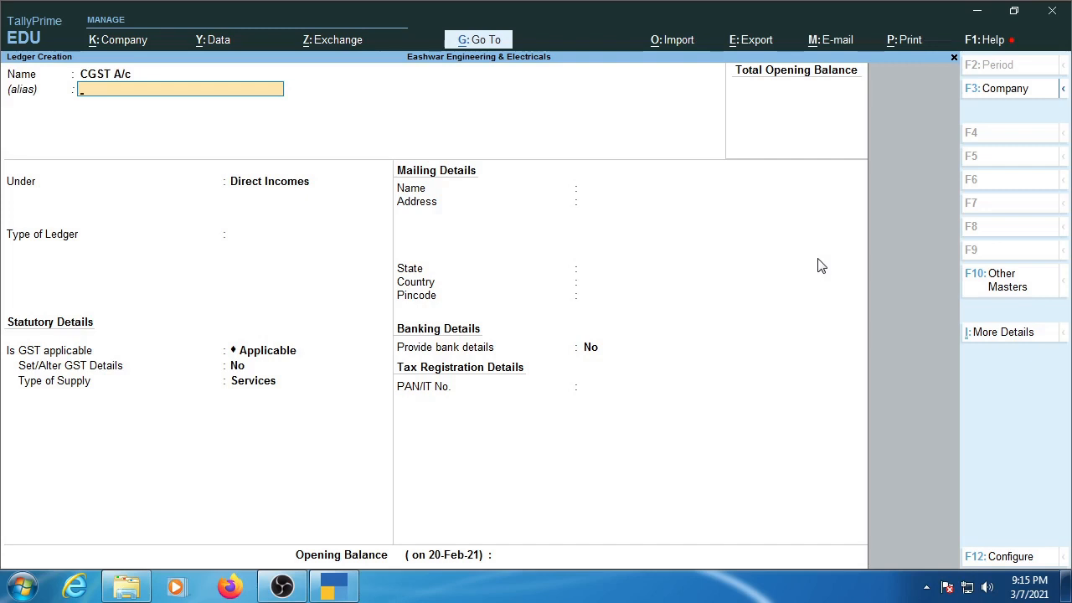
pyautogui.press('Return')
pyautogui.press('Down')
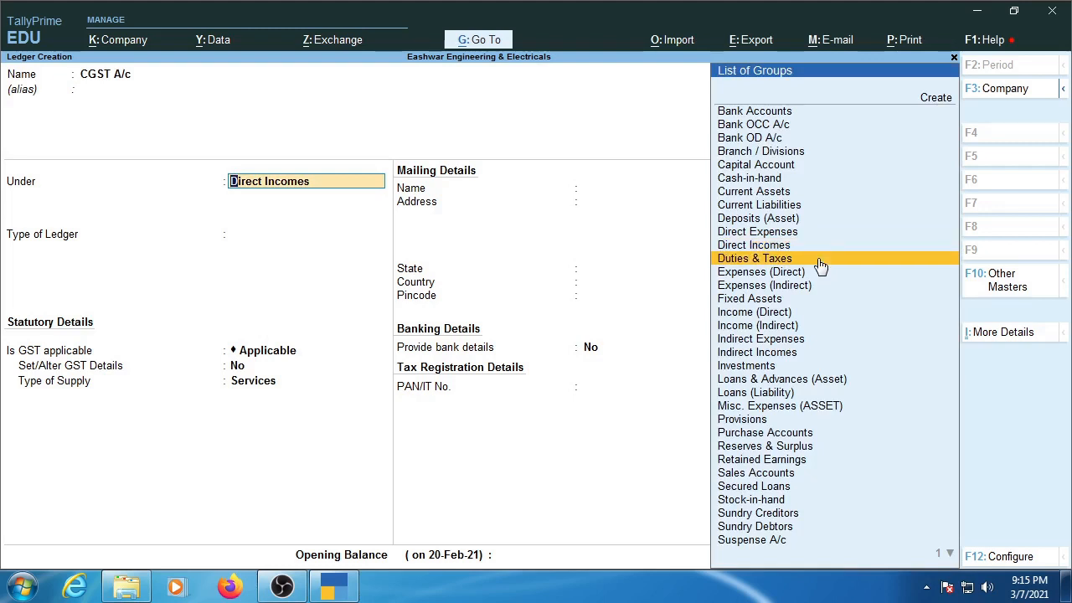
pyautogui.click(817, 261)
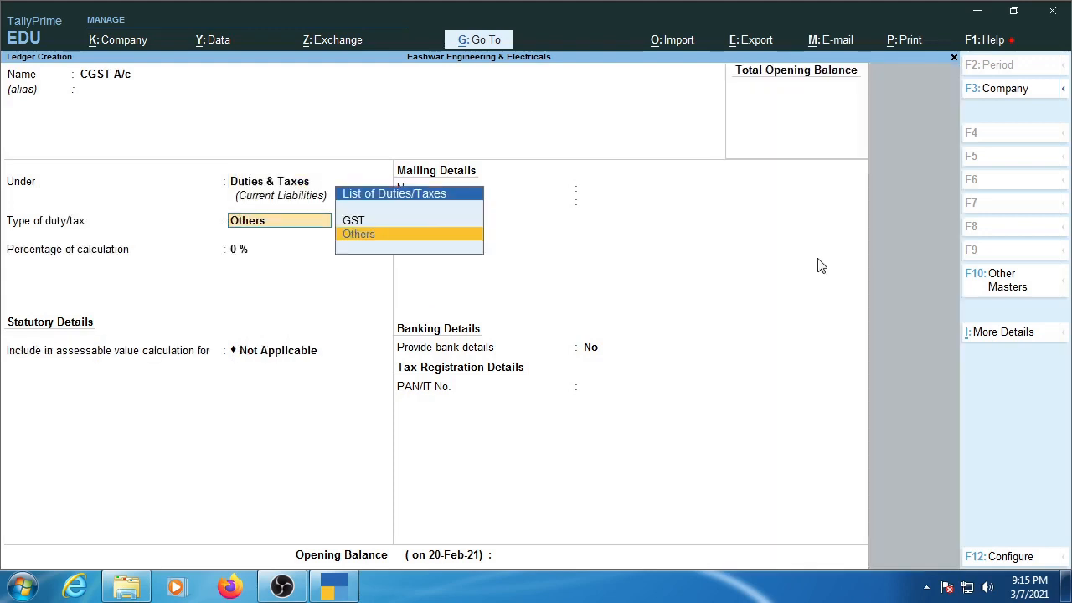
pyautogui.press('BackSpace')
pyautogui.press('BackSpace')
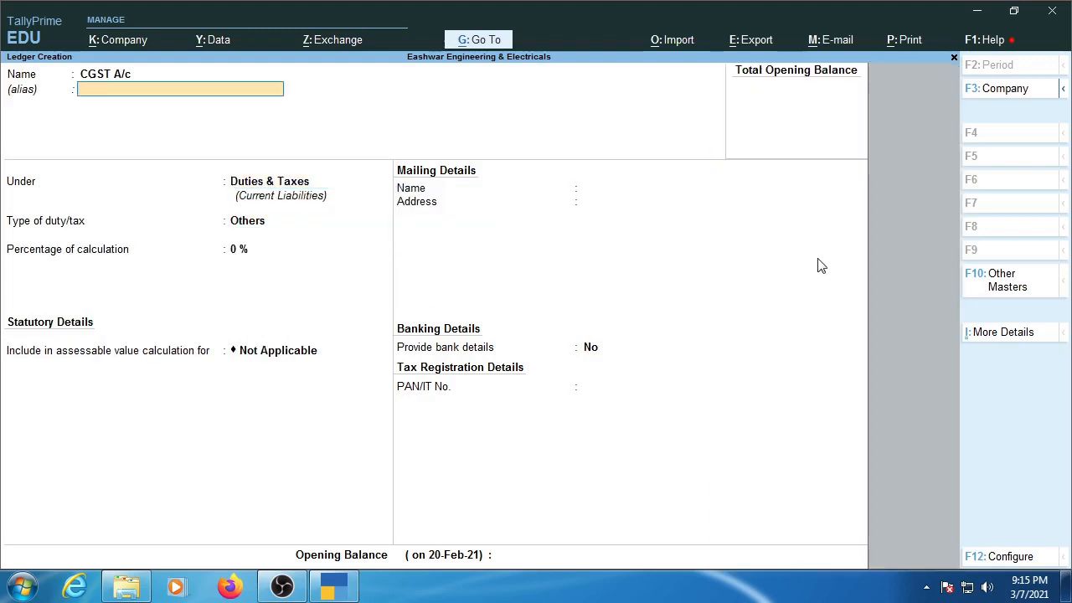
pyautogui.press('BackSpace')
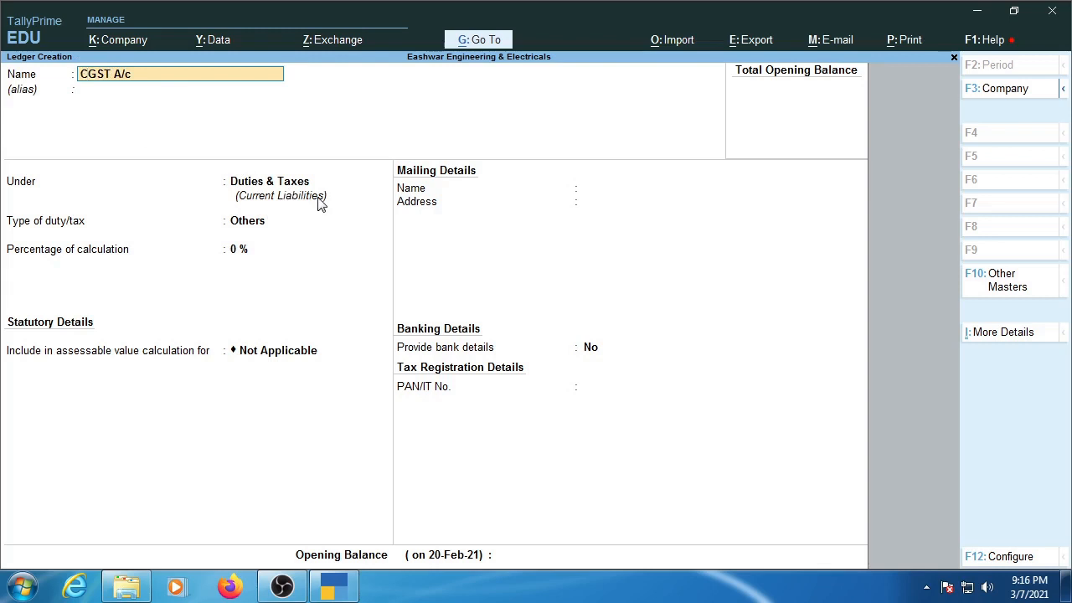
pyautogui.press('Return')
pyautogui.press('Return')
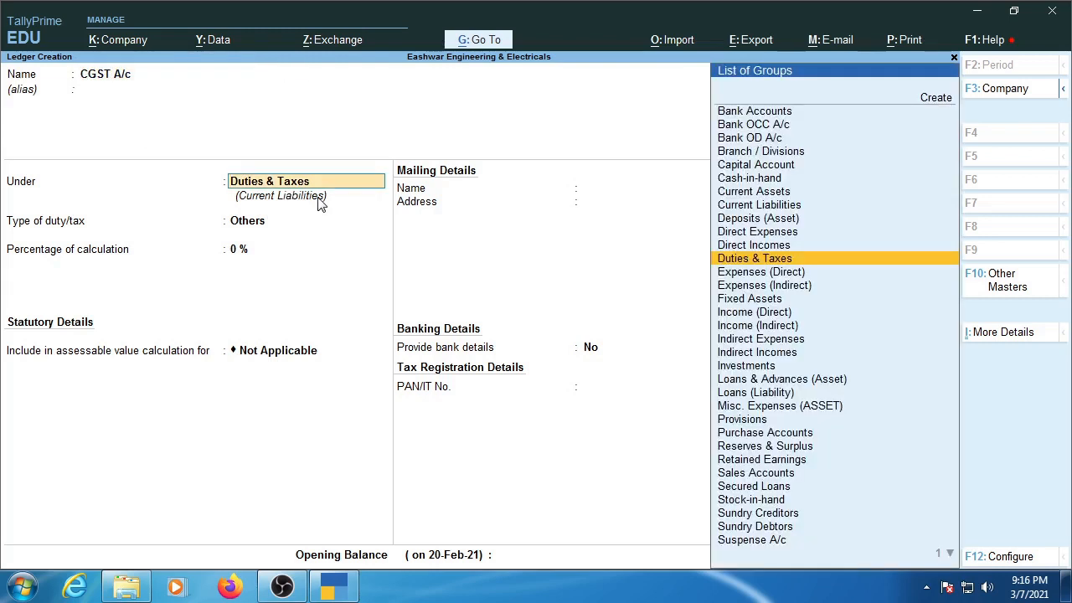
pyautogui.press('Return')
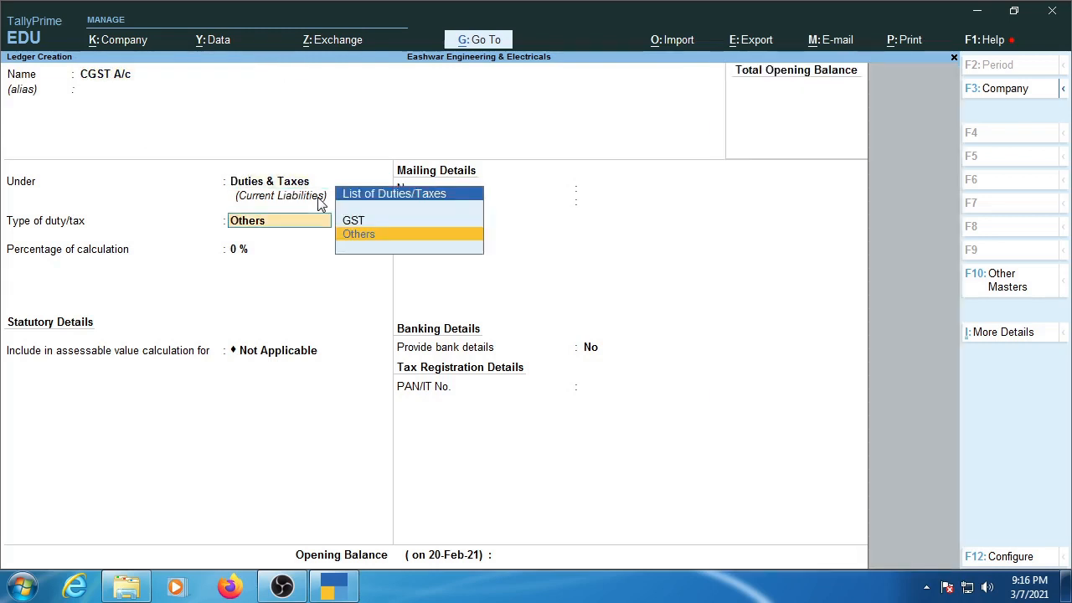
# - Set the CGST A/c ledger's duty type to GST and tax type to Central Tax, keep 0 % with rounding Not Applicable, and save it
pyautogui.press('Up')
pyautogui.press('Return')
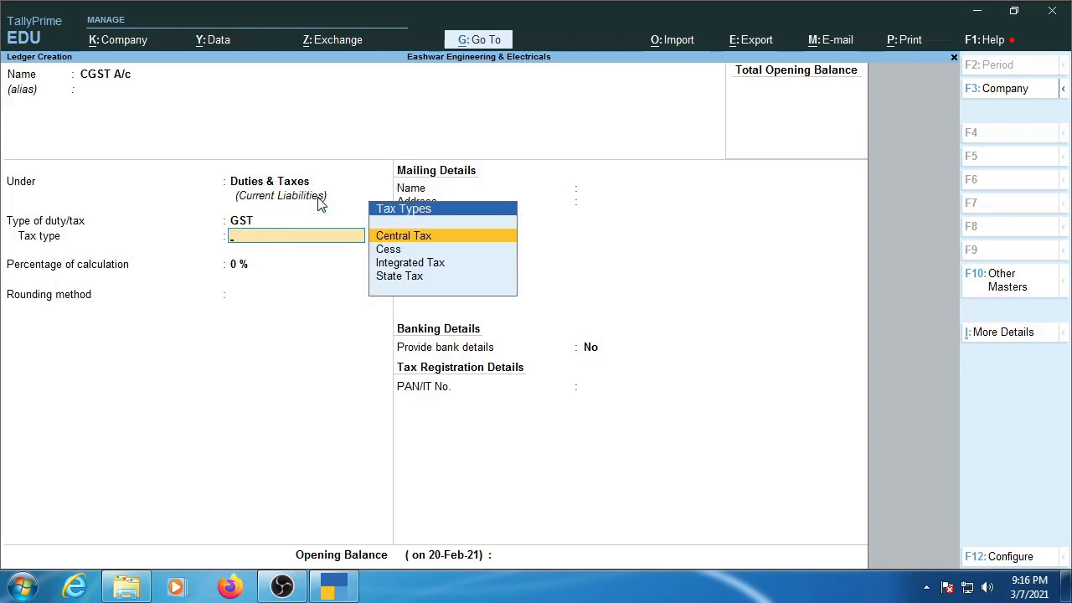
pyautogui.press('Return')
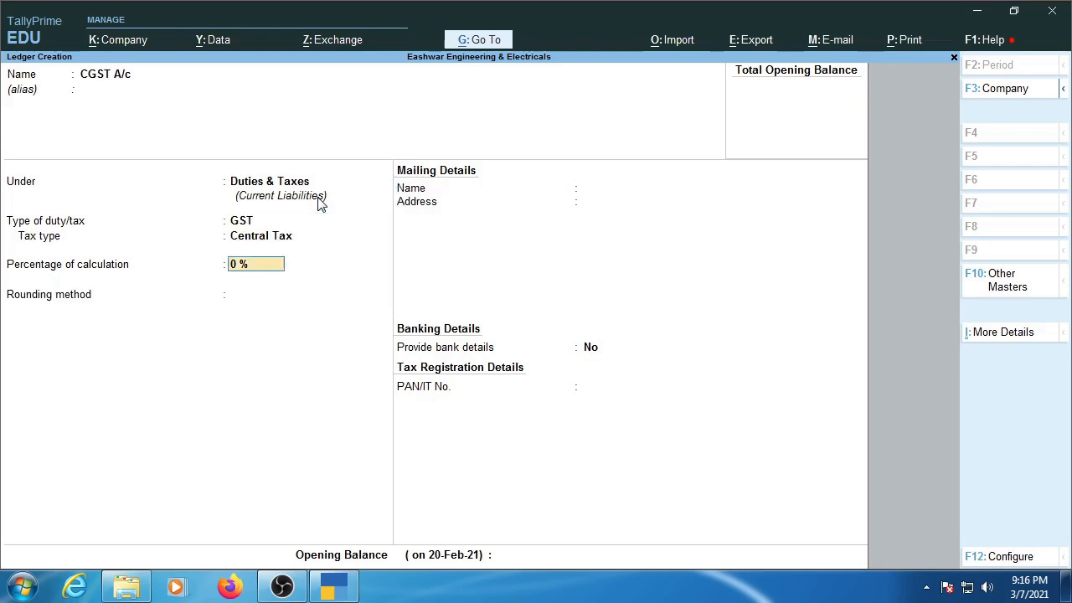
pyautogui.press('Return')
pyautogui.press('Return')
pyautogui.press('Return')
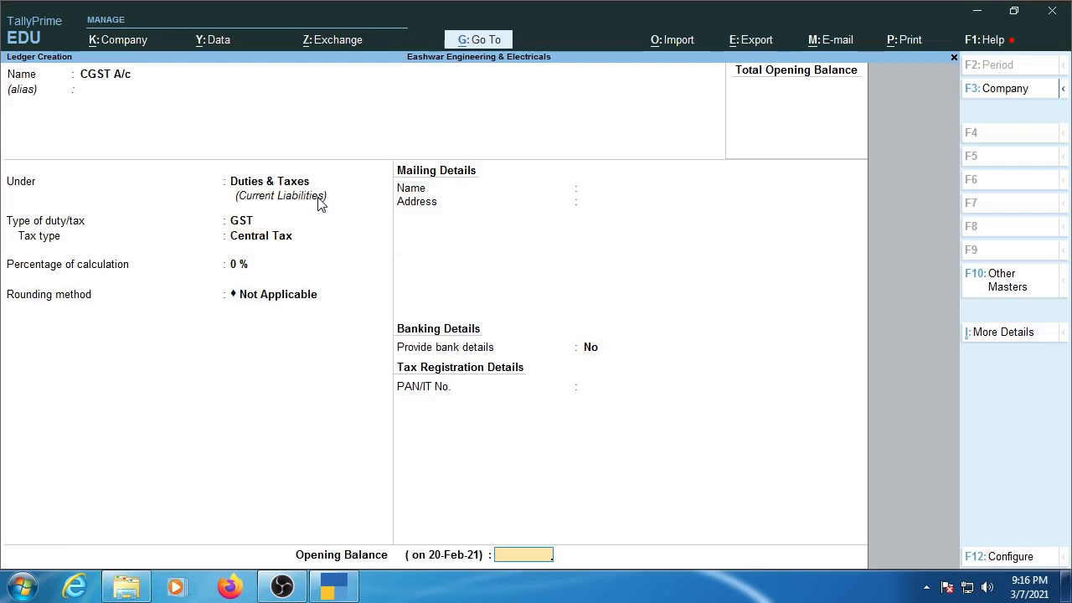
pyautogui.press('Return')
pyautogui.press('Return')
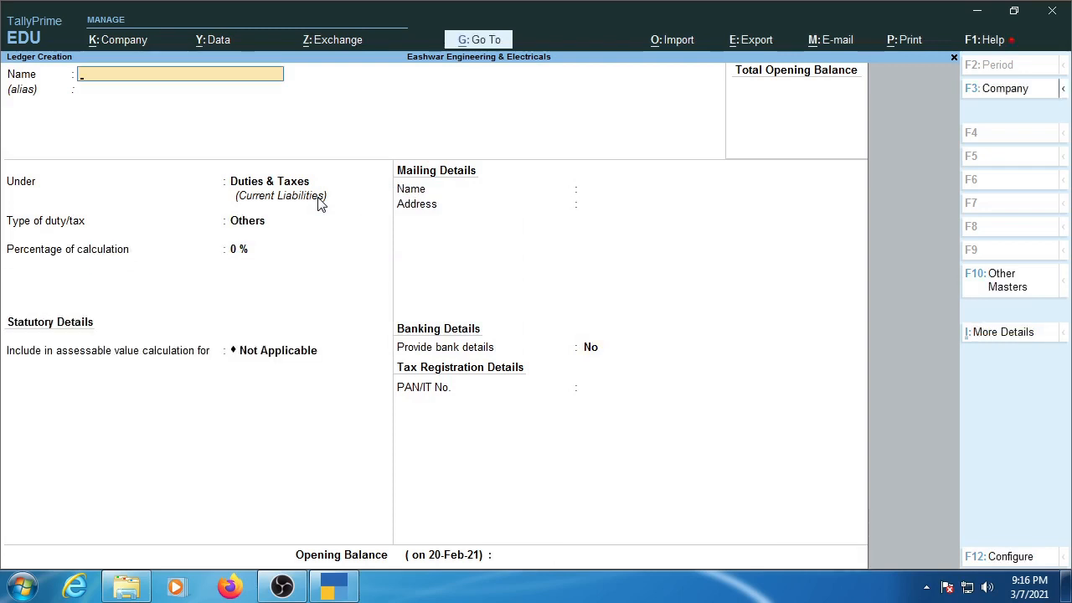
# - Start a new ledger named SGST A/c without an alias and keep it under Duties & Taxes
pyautogui.write('SGST a/c')
pyautogui.press('Return')
pyautogui.press('Return')
pyautogui.press('Return')
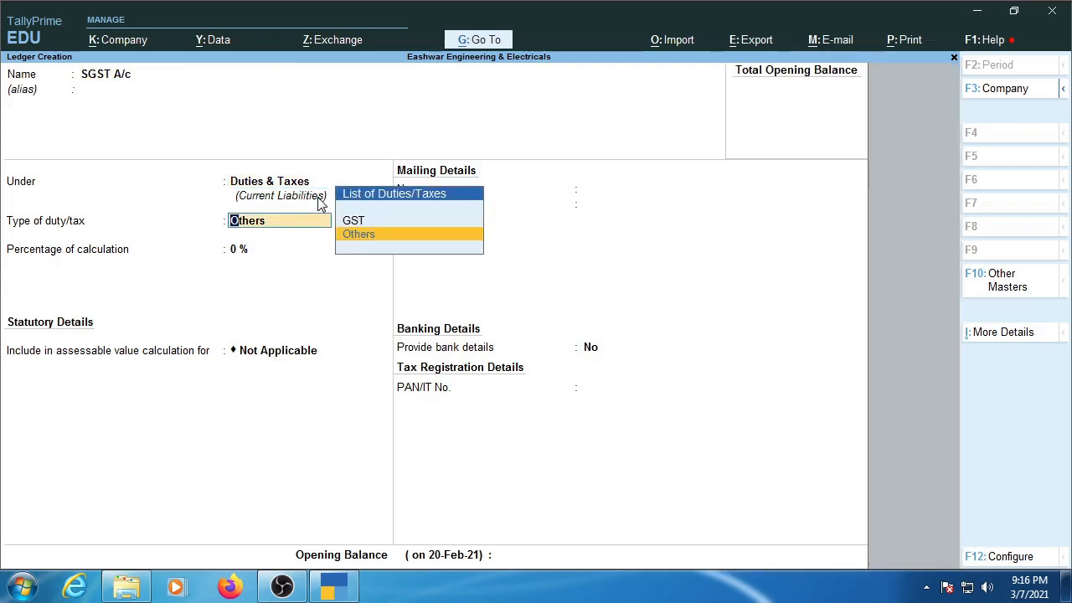
# - Set the SGST A/c ledger's duty type to GST and tax type to State Tax, keep 0 % with rounding Not Applicable, and save it
pyautogui.press('Return')
pyautogui.press('BackSpace')
pyautogui.press('Up')
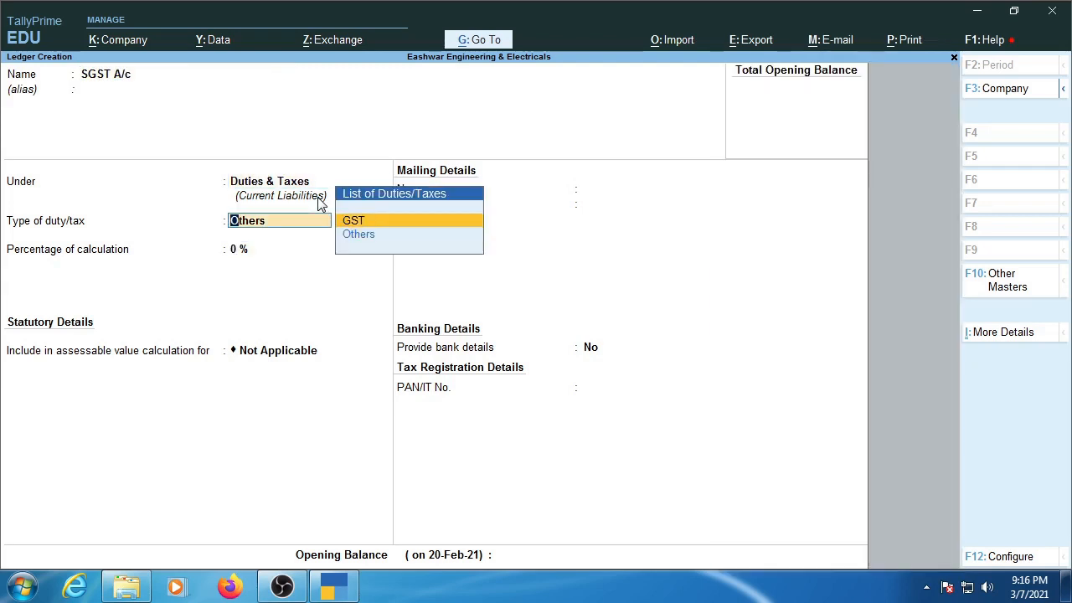
pyautogui.press('Return')
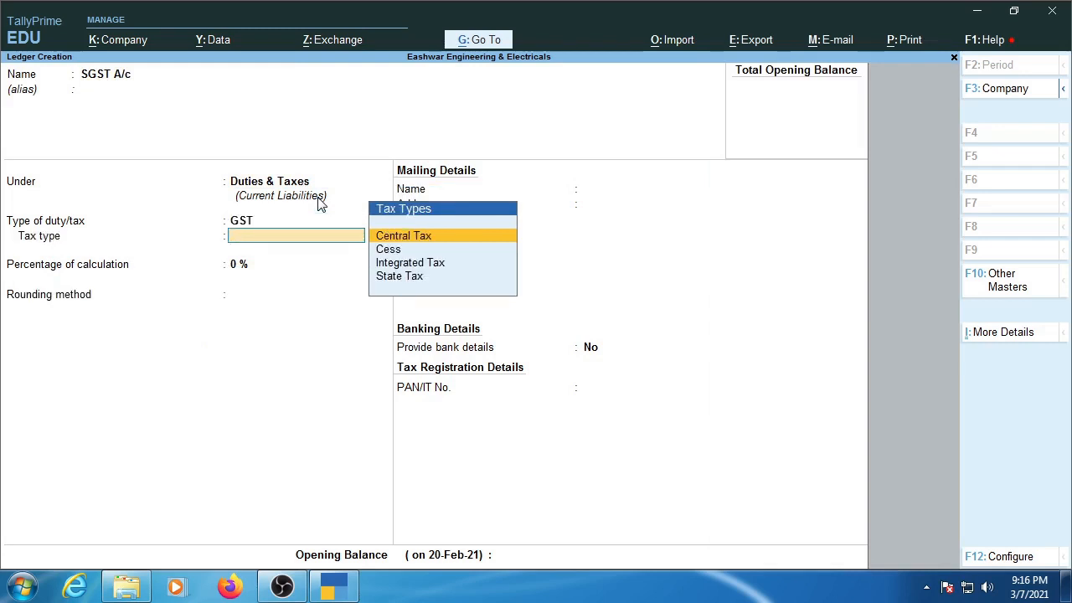
pyautogui.press('Down')
pyautogui.press('Down')
pyautogui.press('Down')
pyautogui.press('Return')
pyautogui.press('Return')
pyautogui.press('Return')
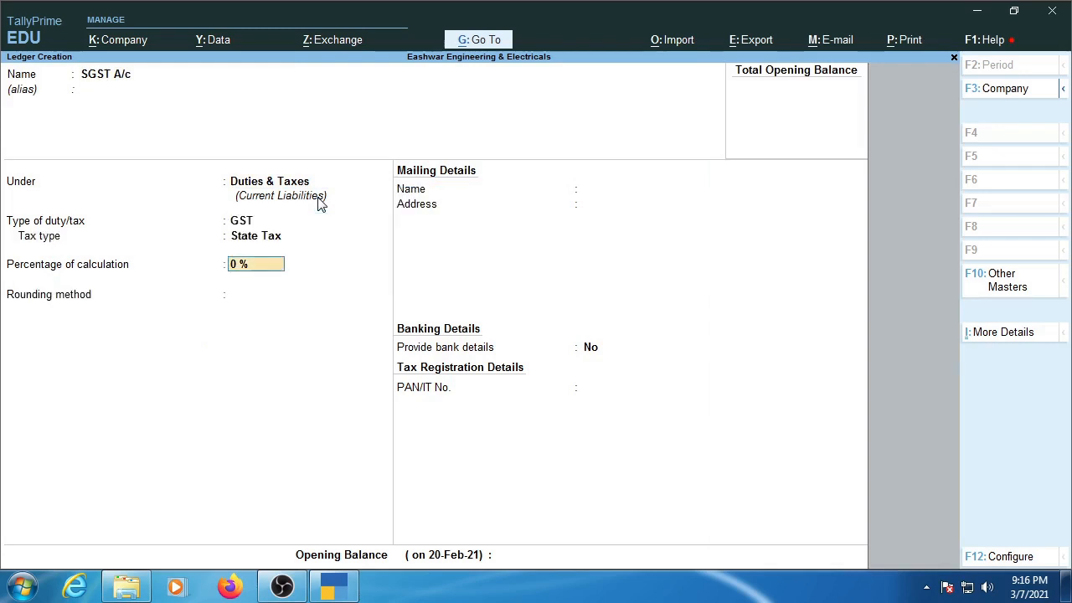
pyautogui.press('Return')
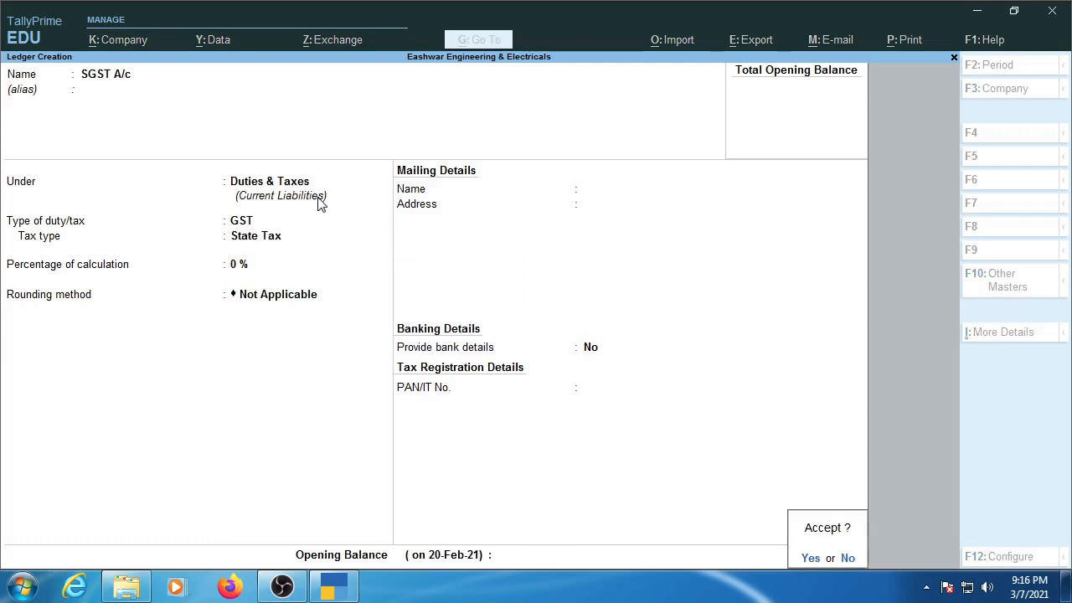
pyautogui.press('Return')
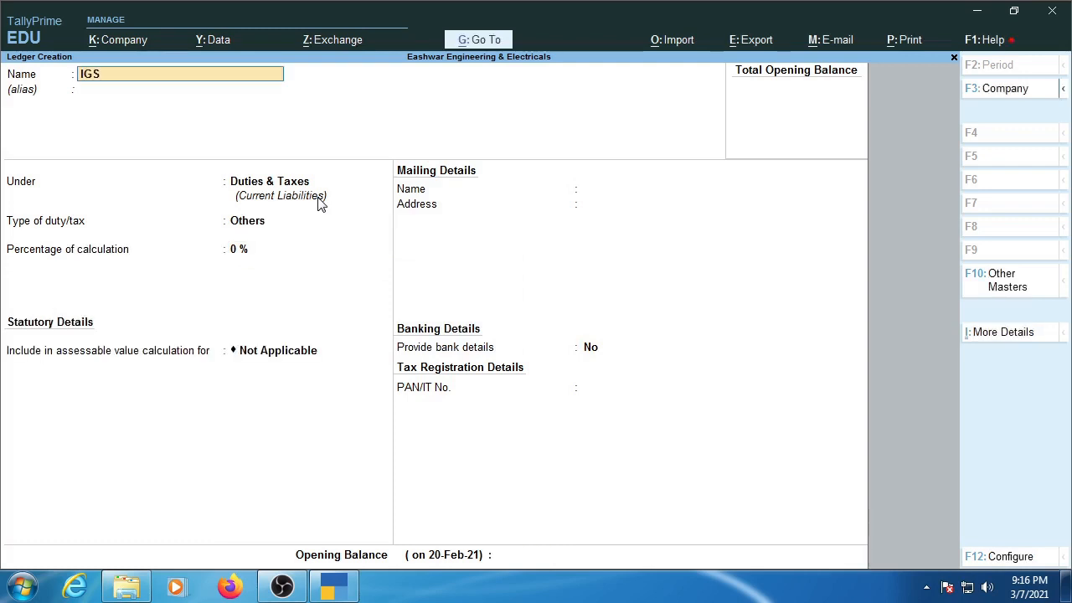
# - Start a new ledger named IGST A/c without an alias and keep it under Duties & Taxes
pyautogui.write('IGST a/c')
pyautogui.press('Return')
pyautogui.press('Return')
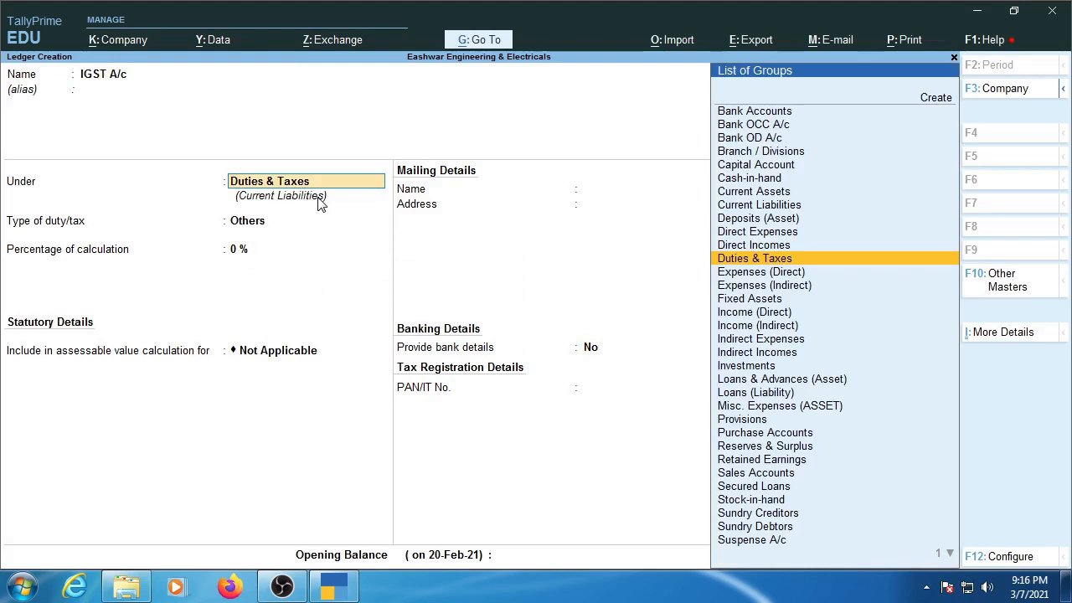
pyautogui.press('Return')
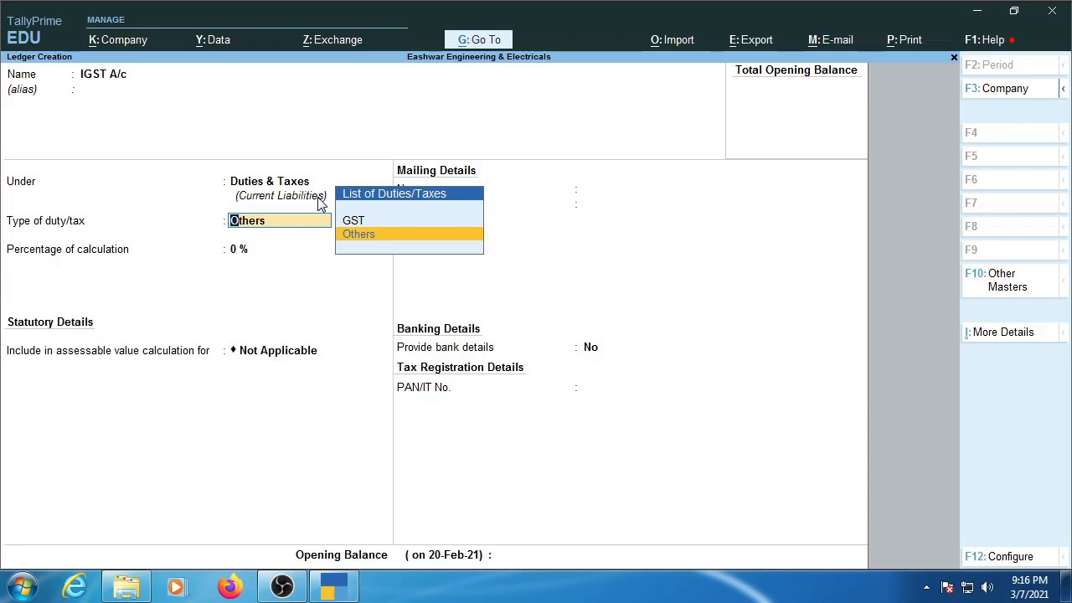
# - Set the IGST A/c ledger's duty type to GST and tax type to Integrated Tax, keep 0 % with rounding Not Applicable, and save it
pyautogui.press('Up')
pyautogui.press('Return')
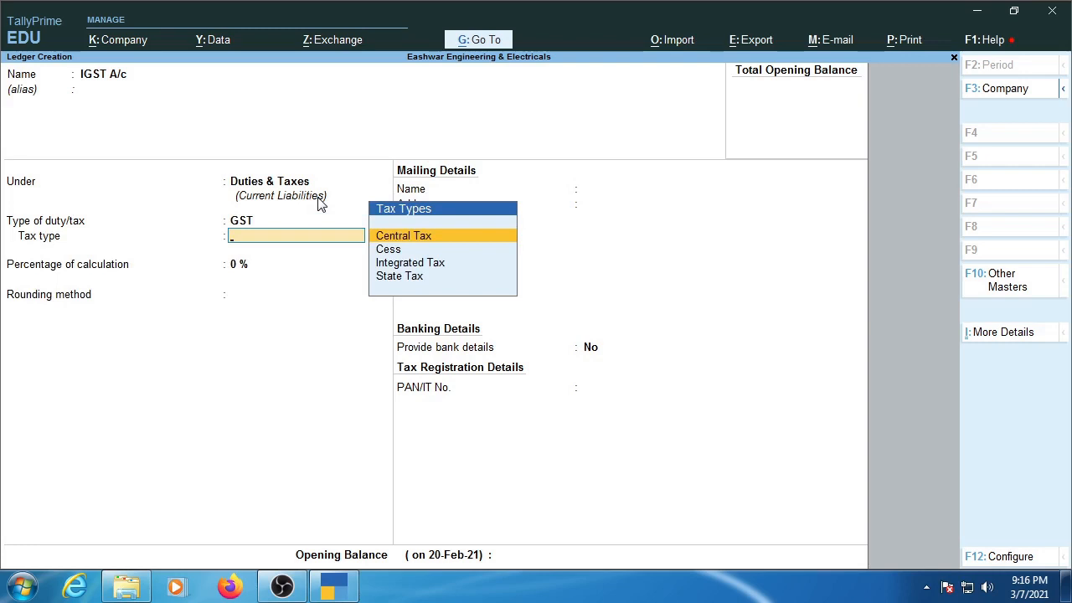
pyautogui.press('Down')
pyautogui.press('Down')
pyautogui.press('Return')
pyautogui.press('Return')
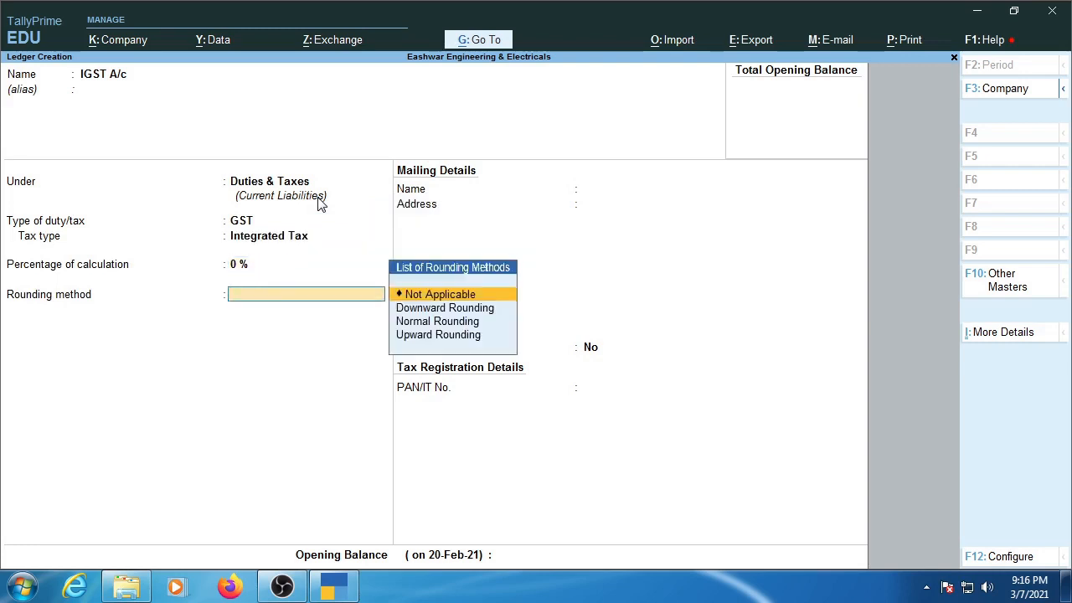
pyautogui.press('Return')
pyautogui.press('Return')
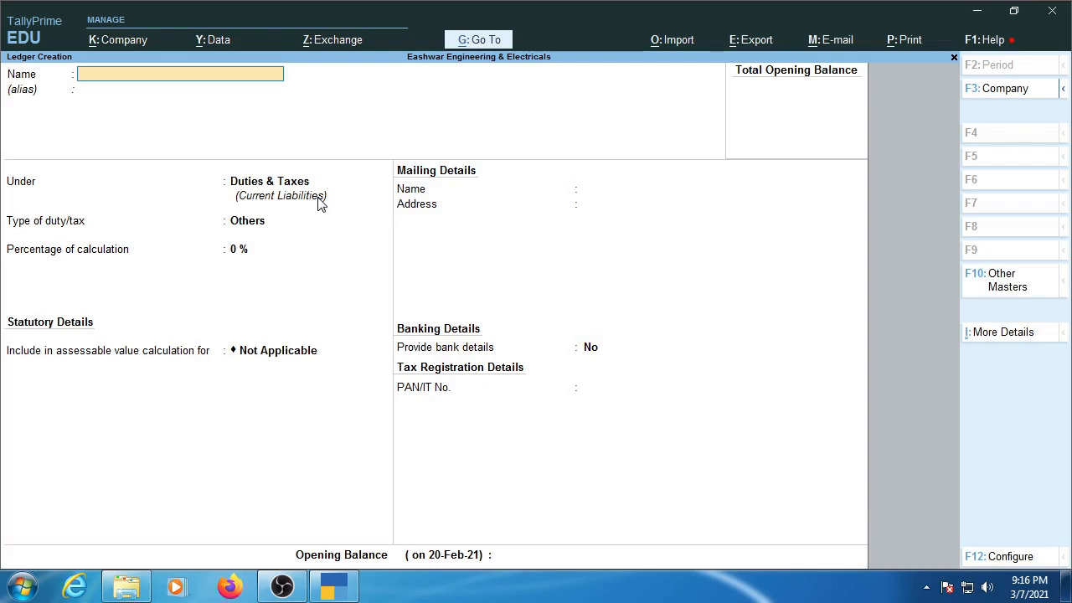
pyautogui.write('Hh')
pyautogui.press('Return')
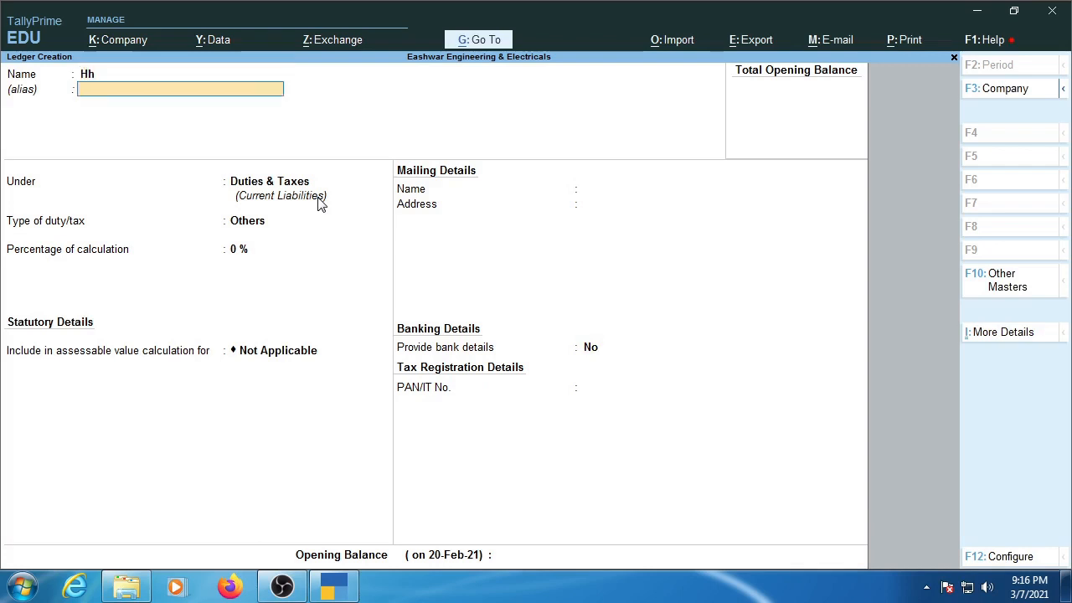
pyautogui.press('Return')
pyautogui.press('Down')
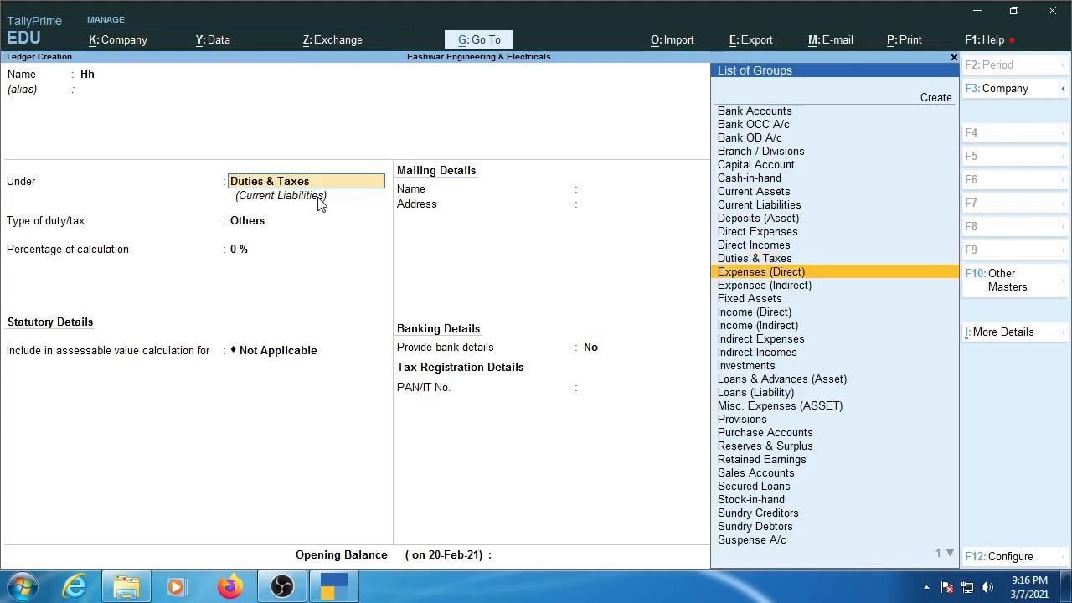
pyautogui.press('Down')
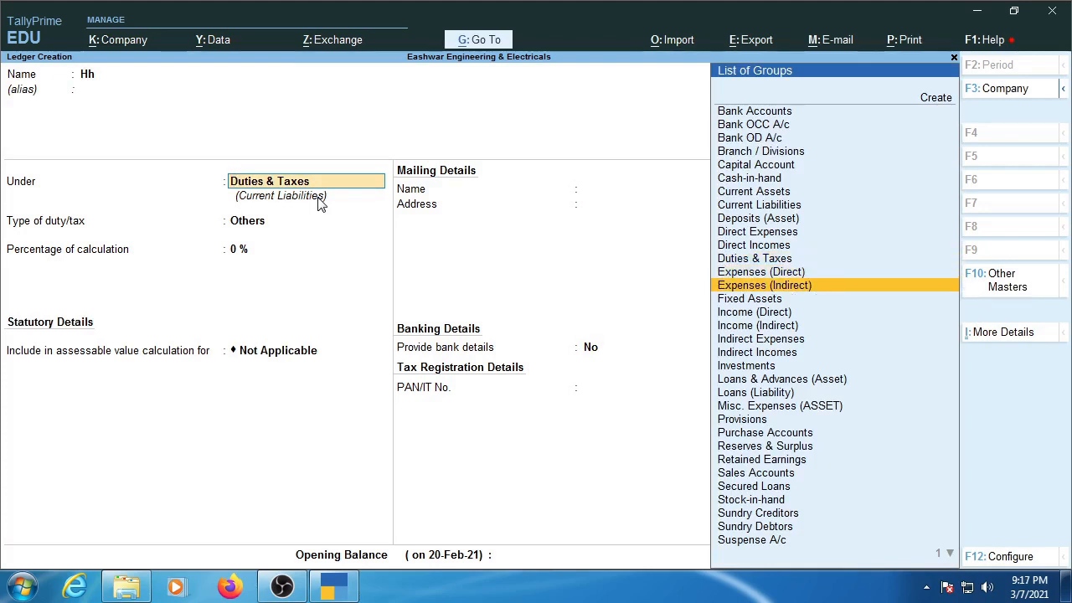
pyautogui.press('BackSpace')
pyautogui.press('BackSpace')
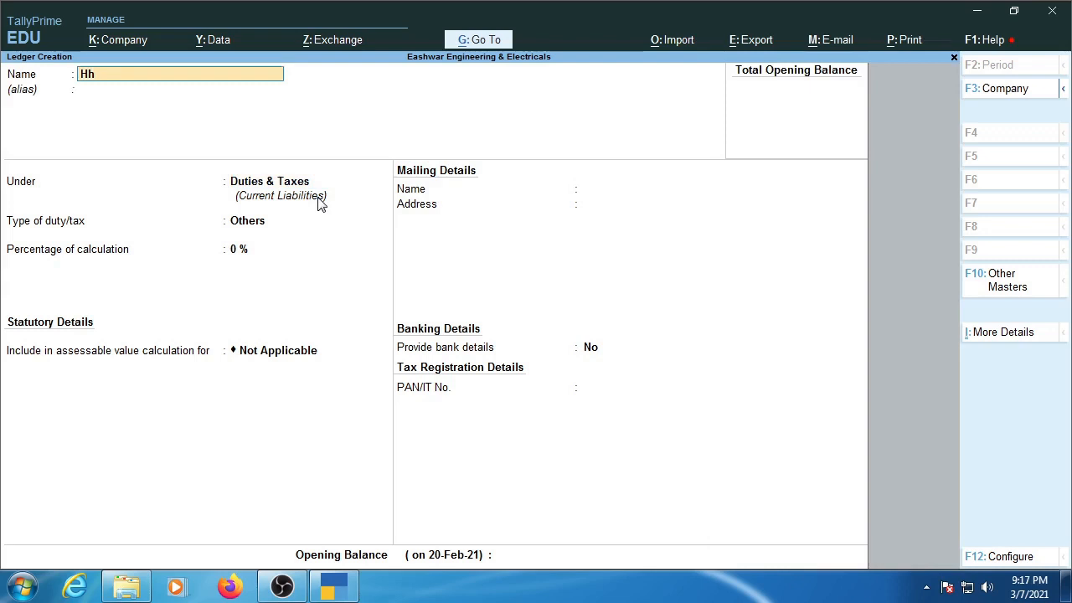
# - Name the new ledger Salaries A/c without an alias and place it under Expenses (Indirect)
pyautogui.write('Salaries a/c')
pyautogui.press('Return')
pyautogui.press('Return')
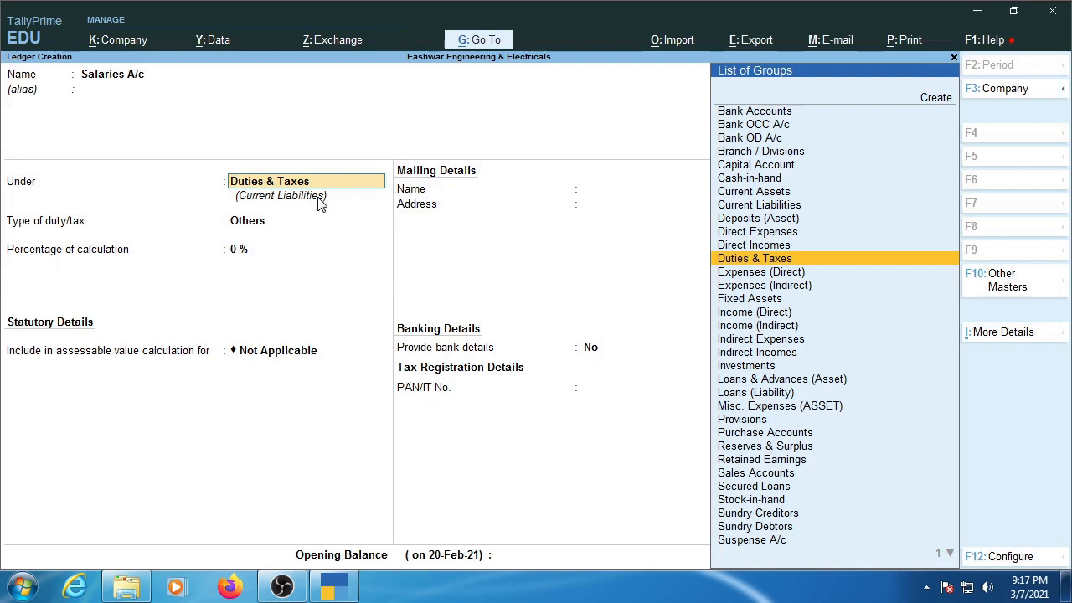
pyautogui.write('E')
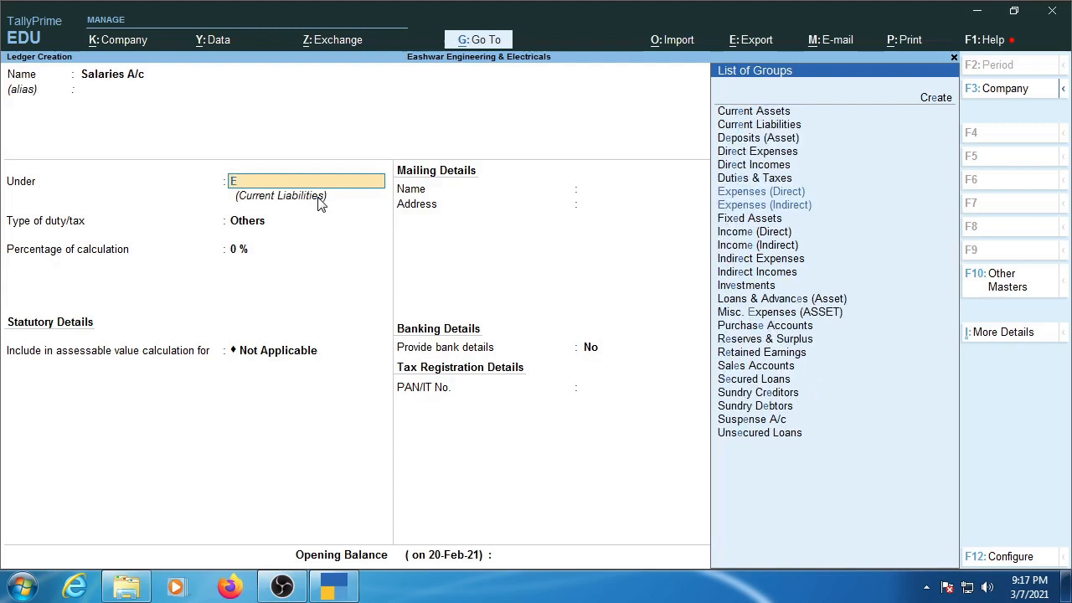
pyautogui.press('Down')
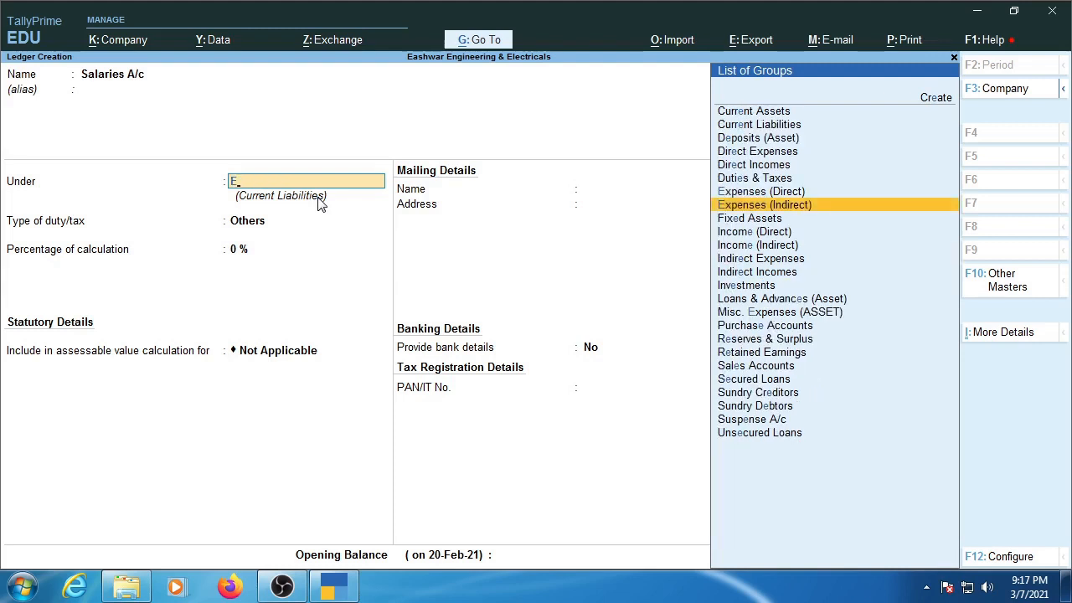
pyautogui.press('Return')
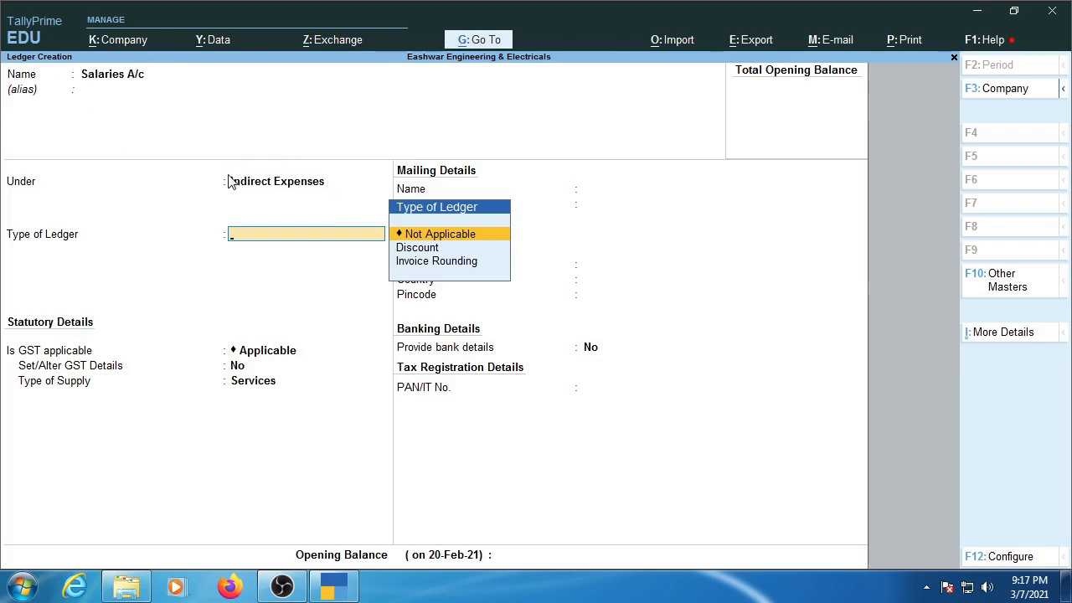
# - Set Salaries A/c's ledger type, GST applicability and assessable value calculation to Not Applicable, and save it without an opening balance
pyautogui.press('Return')
pyautogui.press('Down')
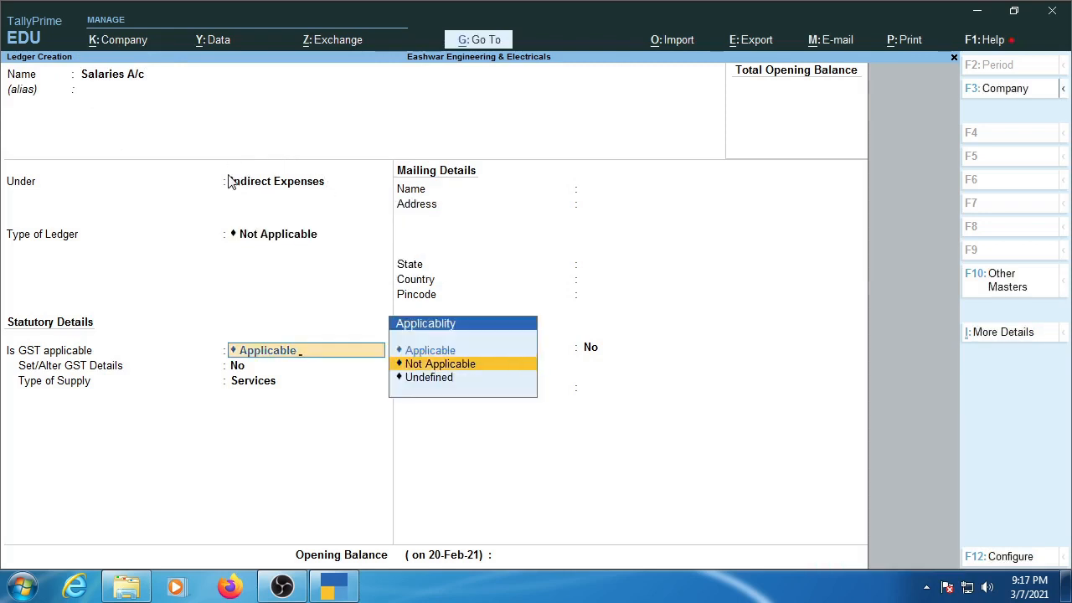
pyautogui.press('Return')
pyautogui.press('Return')
pyautogui.press('Return')
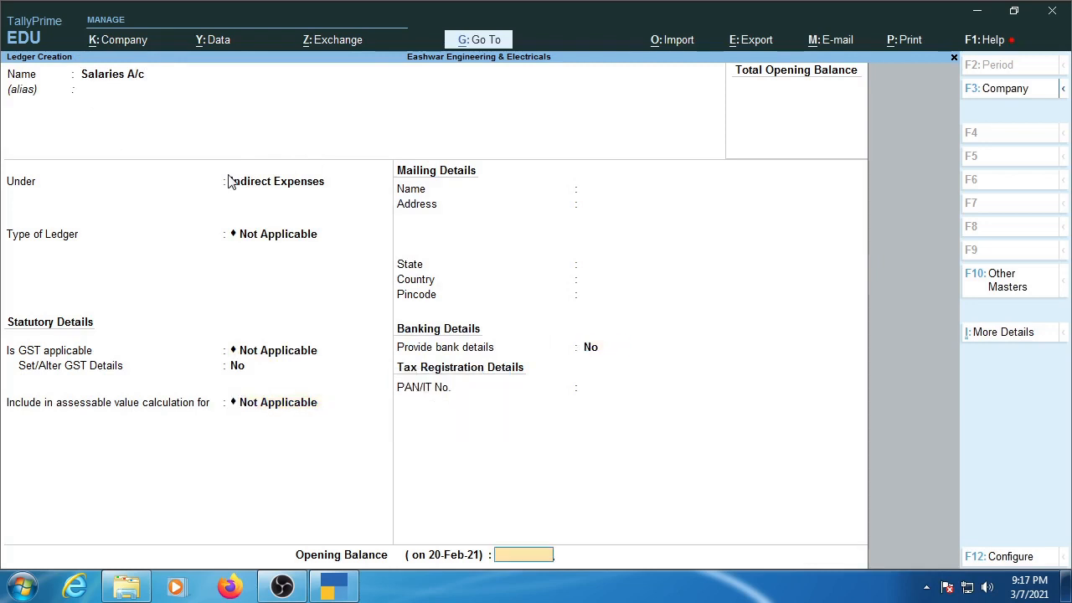
pyautogui.press('Return')
pyautogui.press('Return')
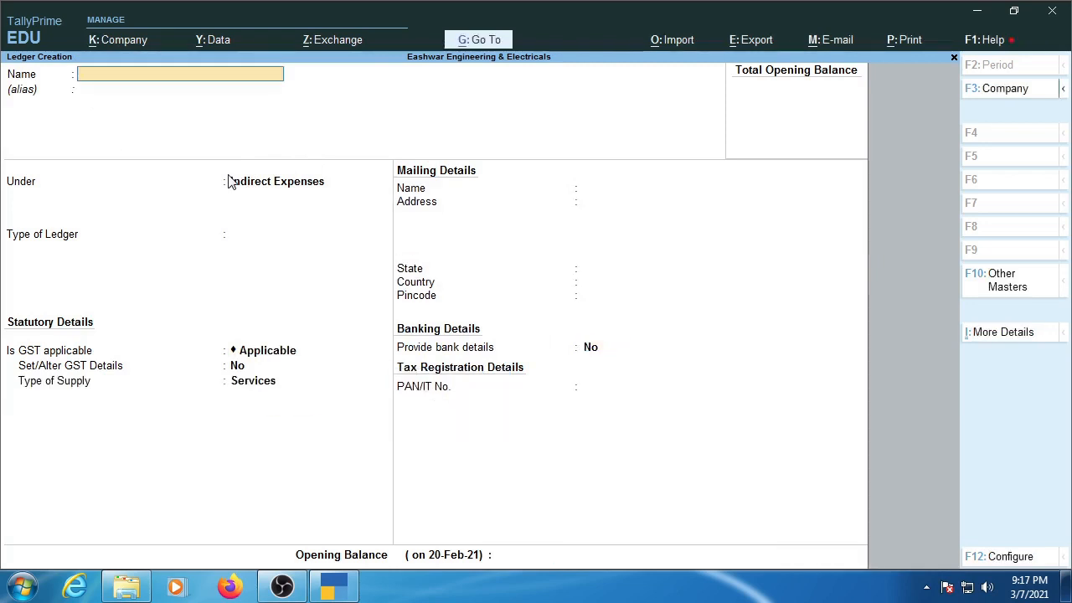
# - Start a new ledger named Rent Paid A/c without an alias and keep it under Indirect Expenses
pyautogui.write('Rent Paid a/c')
pyautogui.press('Return')
pyautogui.press('Return')
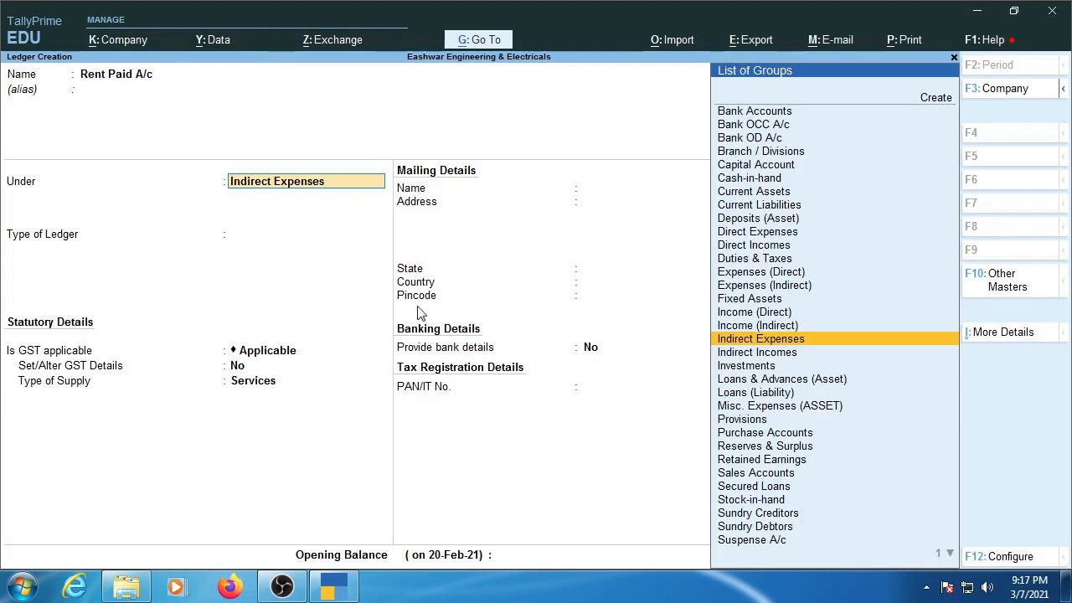
pyautogui.press('Return')
# - Set Rent Paid A/c's ledger type, GST applicability and assessable value calculation to Not Applicable, and save it without an opening balance
pyautogui.press('Return')
pyautogui.press('Return')
pyautogui.press('Return')
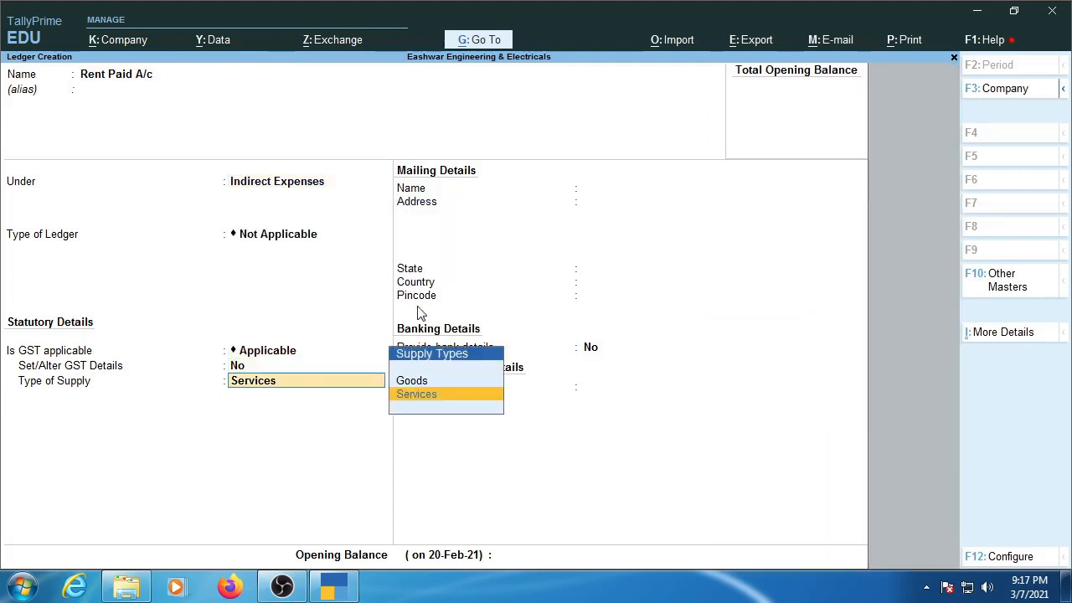
pyautogui.press('BackSpace')
pyautogui.press('BackSpace')
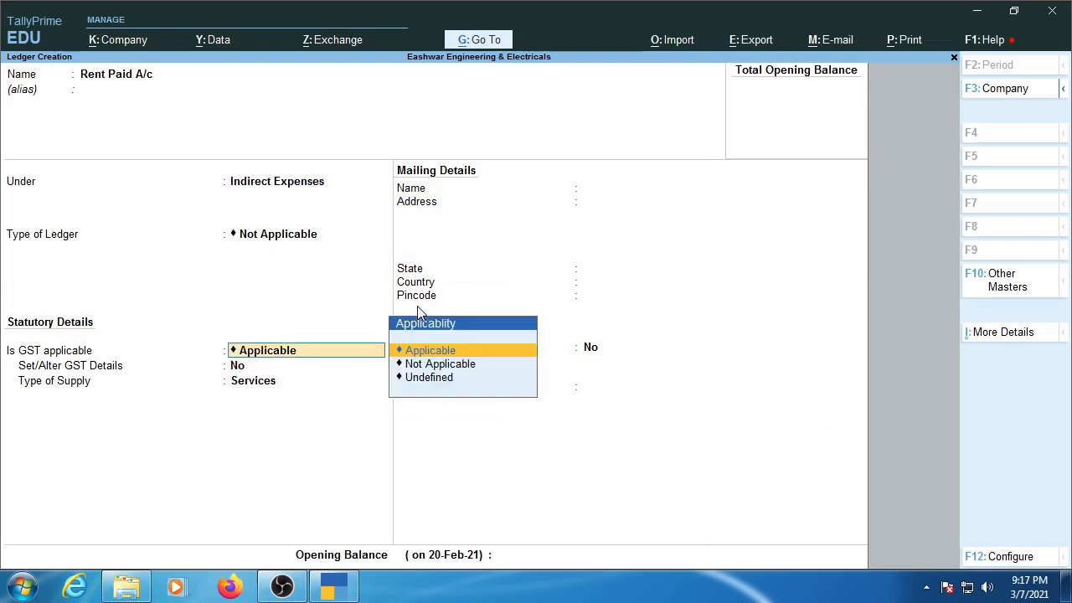
pyautogui.press('Down')
pyautogui.press('Return')
pyautogui.press('Return')
pyautogui.press('Return')
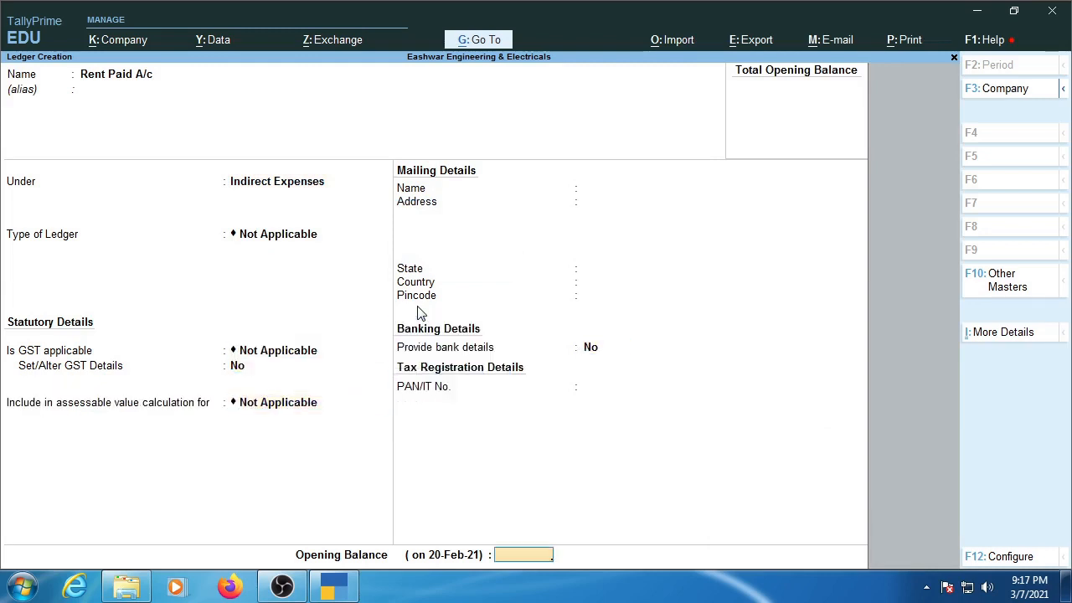
pyautogui.press('Return')
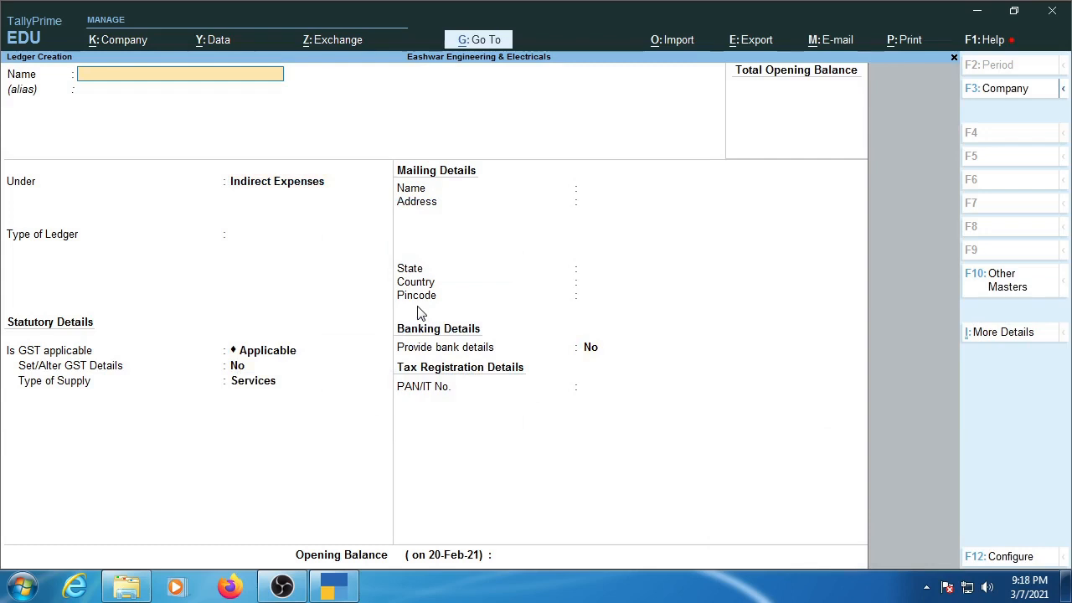
pyautogui.press('Return')
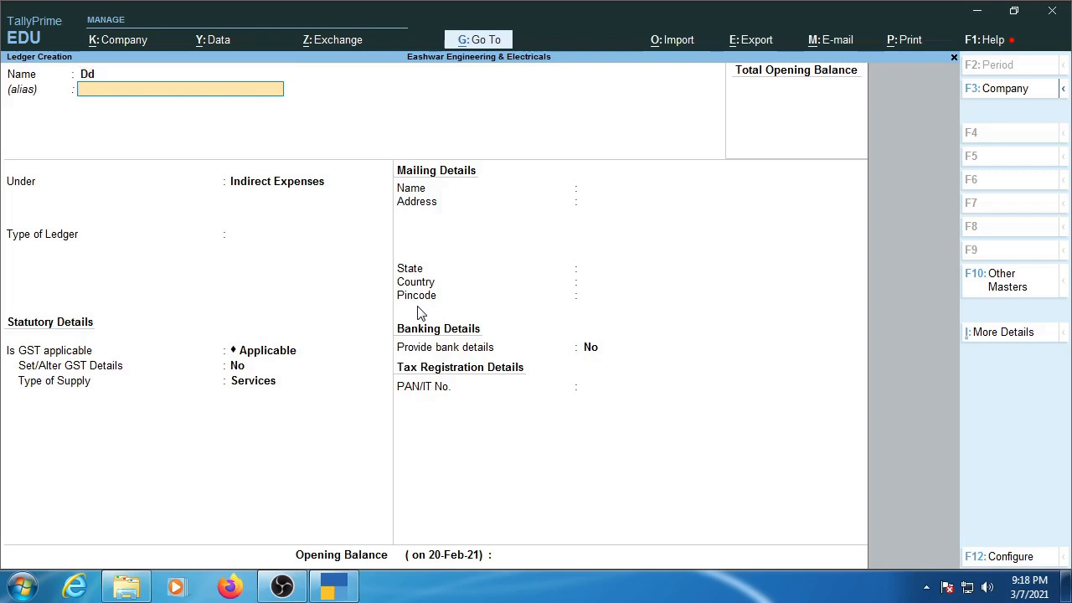
pyautogui.press('Return')
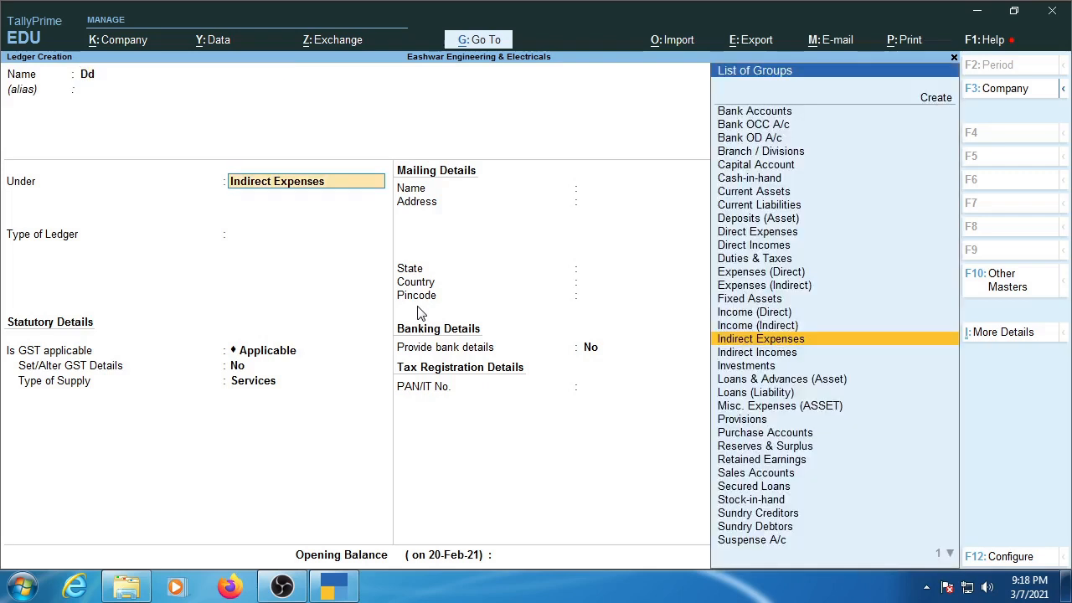
pyautogui.click(765, 369)
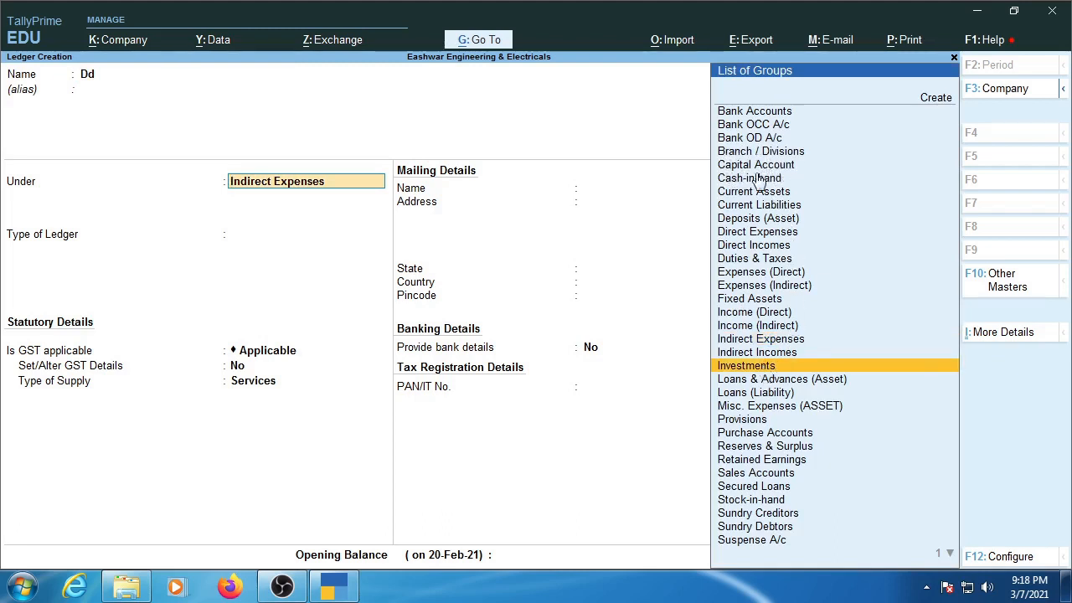
pyautogui.click(739, 382)
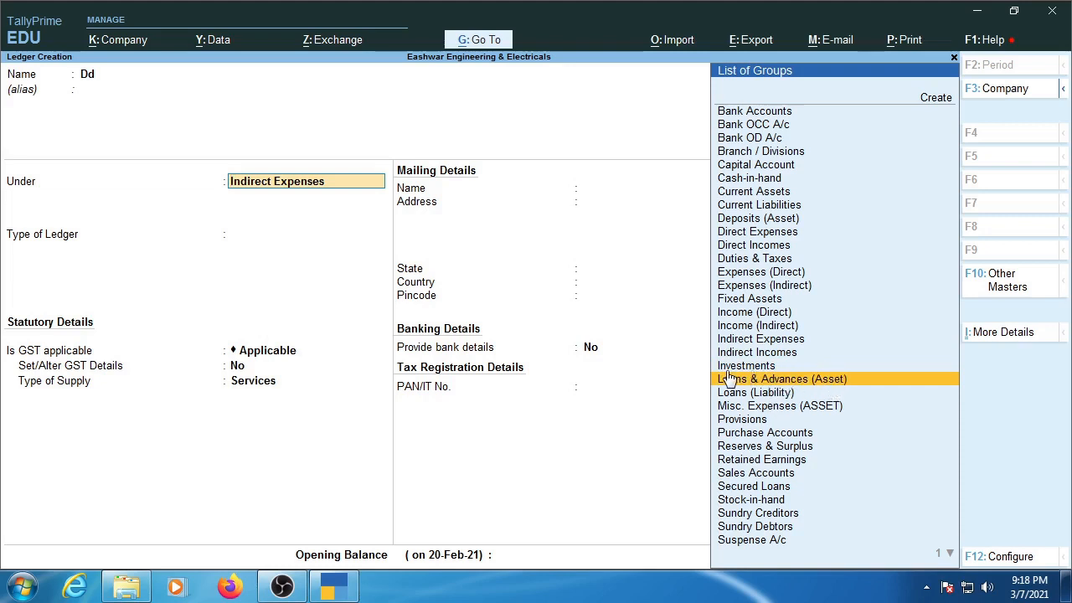
pyautogui.press('BackSpace')
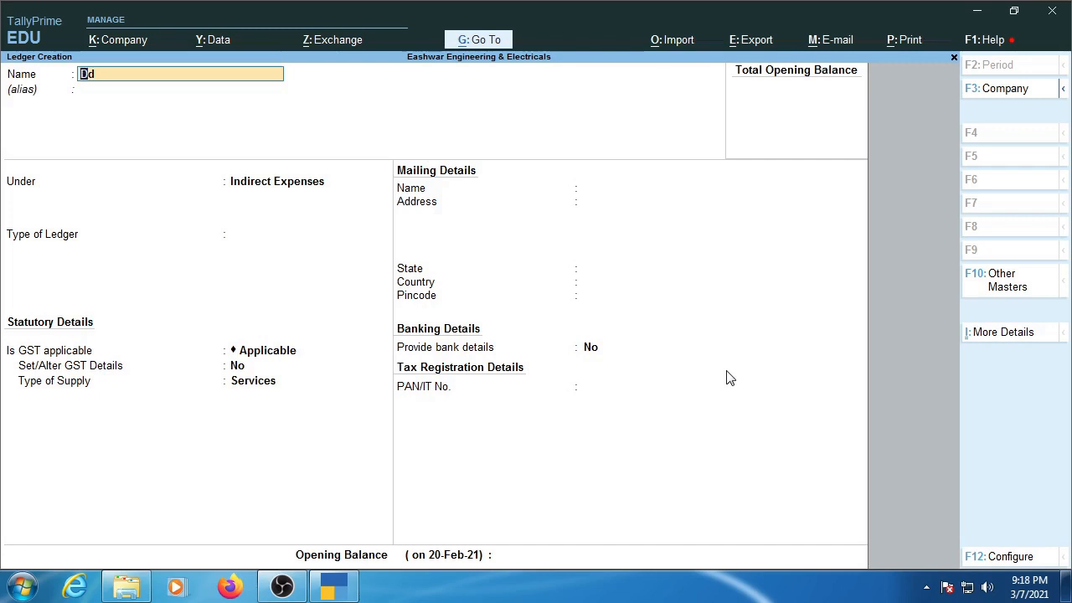
# - Name the new ledger Paid in Advance to x A/c without an alias and place it under Loans & Advances (Asset)
pyautogui.write('Paid in Ad')
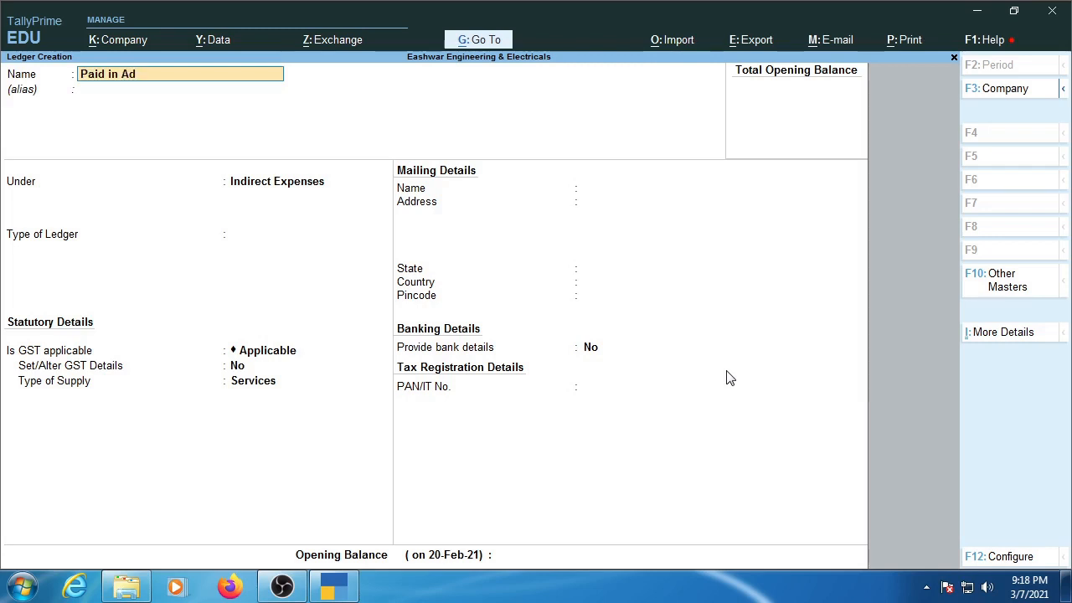
pyautogui.write('ancx')
pyautogui.write('e to')
pyautogui.write(' x a')
pyautogui.press('BackSpace')
pyautogui.write('A/c')
pyautogui.press('Return')
pyautogui.press('Return')
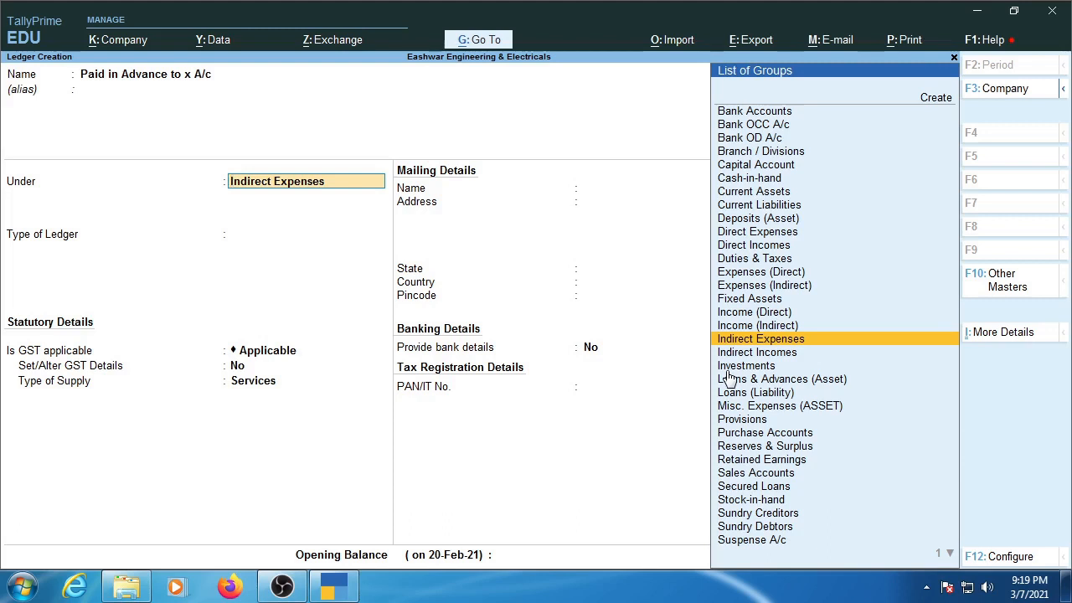
pyautogui.press('Down')
pyautogui.press('Down')
pyautogui.press('Down')
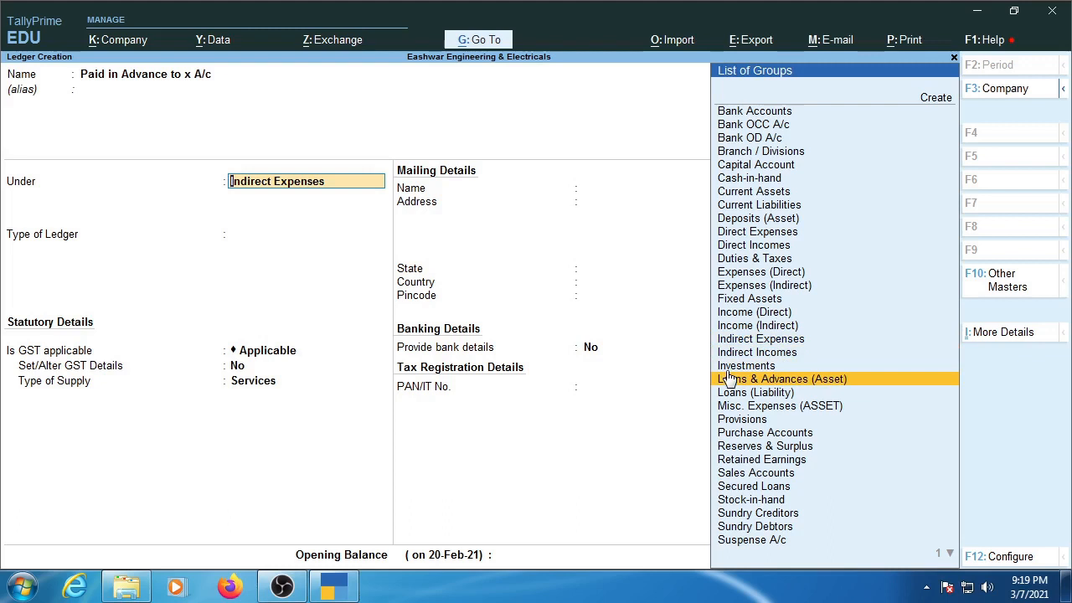
pyautogui.press('Return')
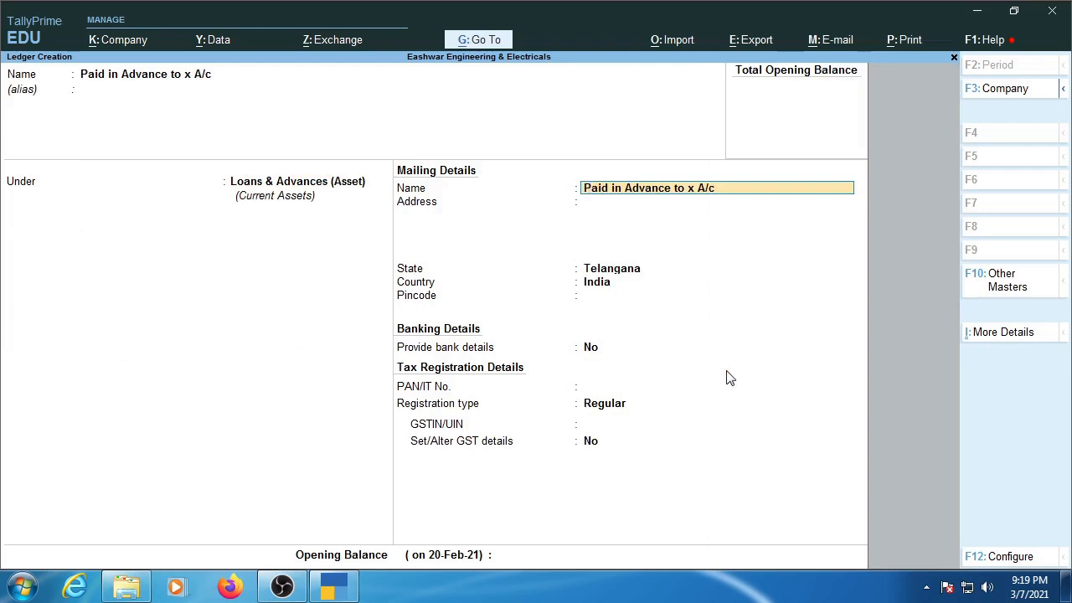
# - Keep Paid in Advance to x A/c's default mailing, banking and tax registration details, and save it without an opening balance
pyautogui.press('Return')
pyautogui.press('Return')
pyautogui.press('Return')
pyautogui.press('Return')
pyautogui.press('Return')
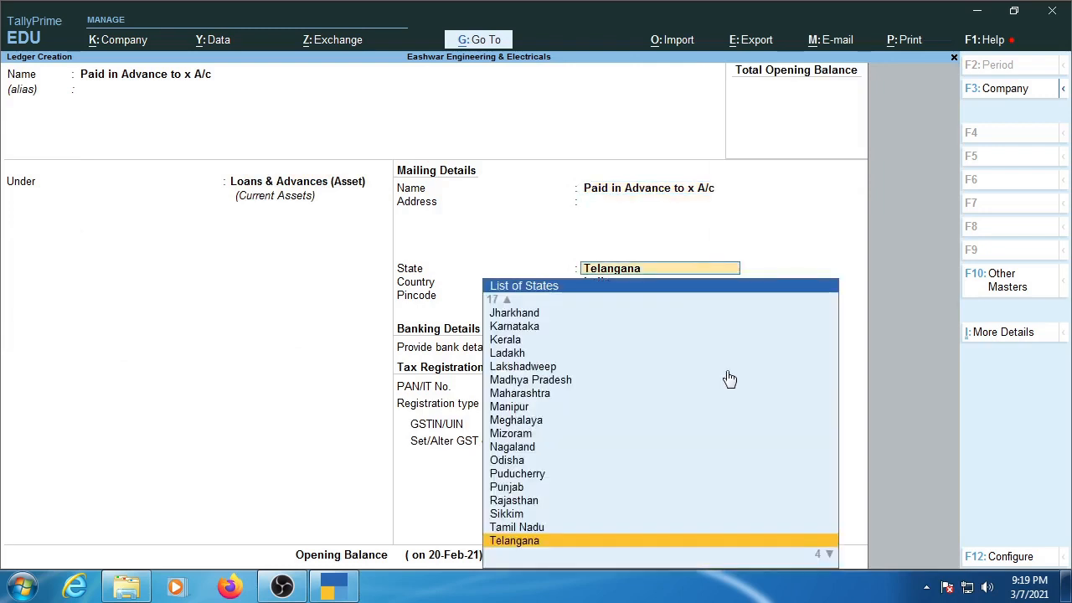
pyautogui.press('Return')
pyautogui.press('Return')
pyautogui.press('Return')
pyautogui.press('Return')
pyautogui.press('Return')
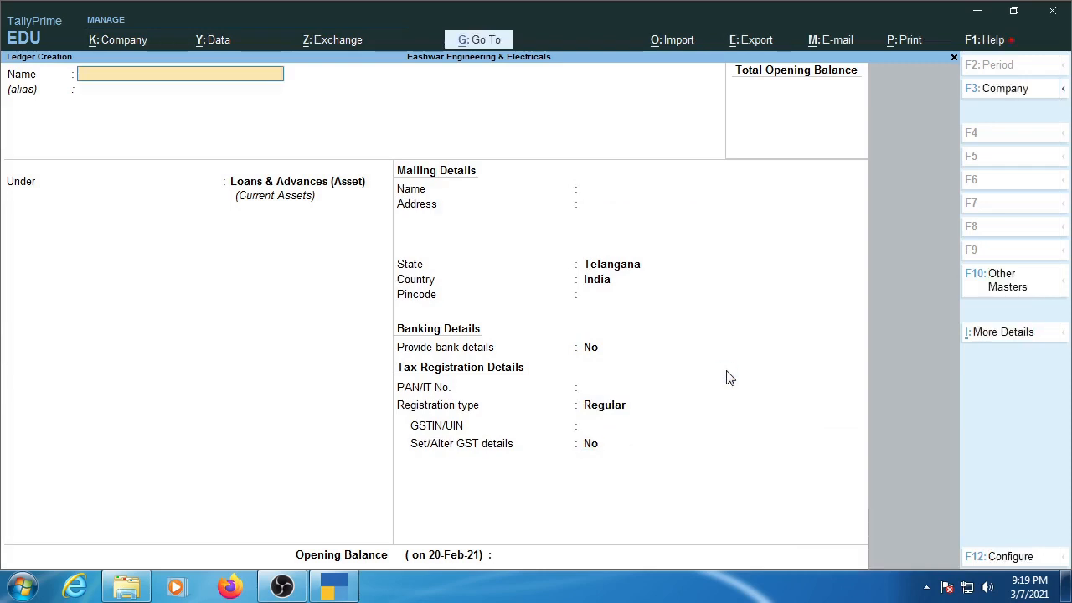
pyautogui.write('Dd')
pyautogui.press('Return')
pyautogui.press('Return')
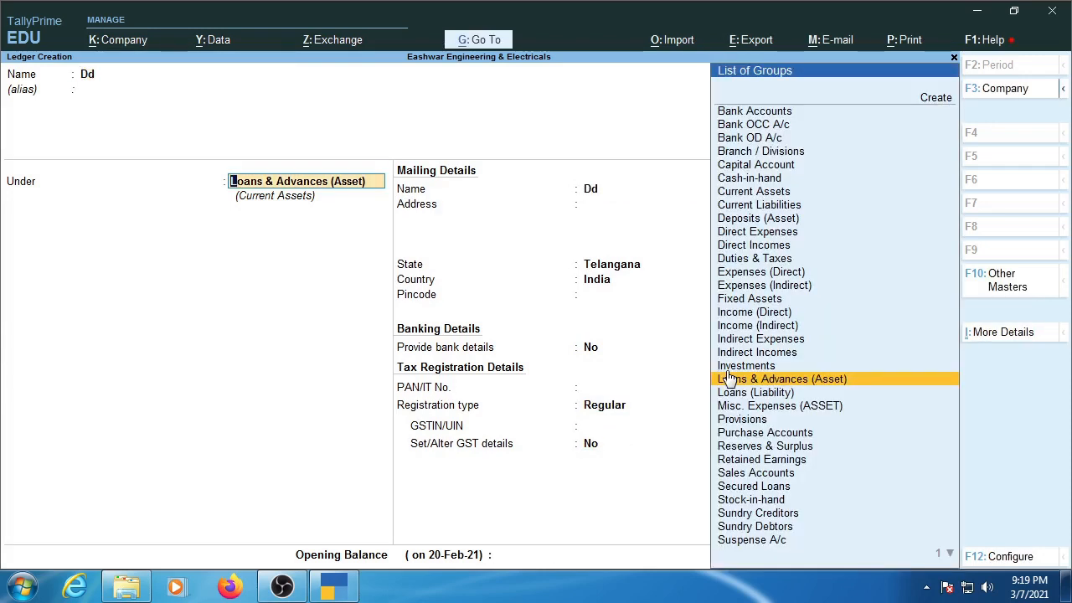
pyautogui.press('Down')
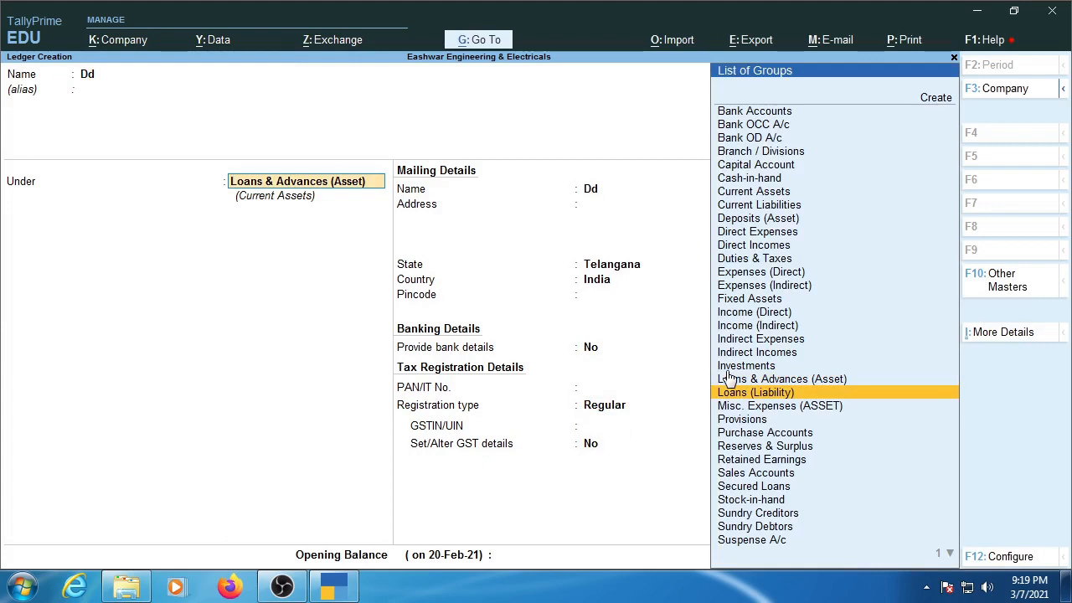
pyautogui.press('Escape')
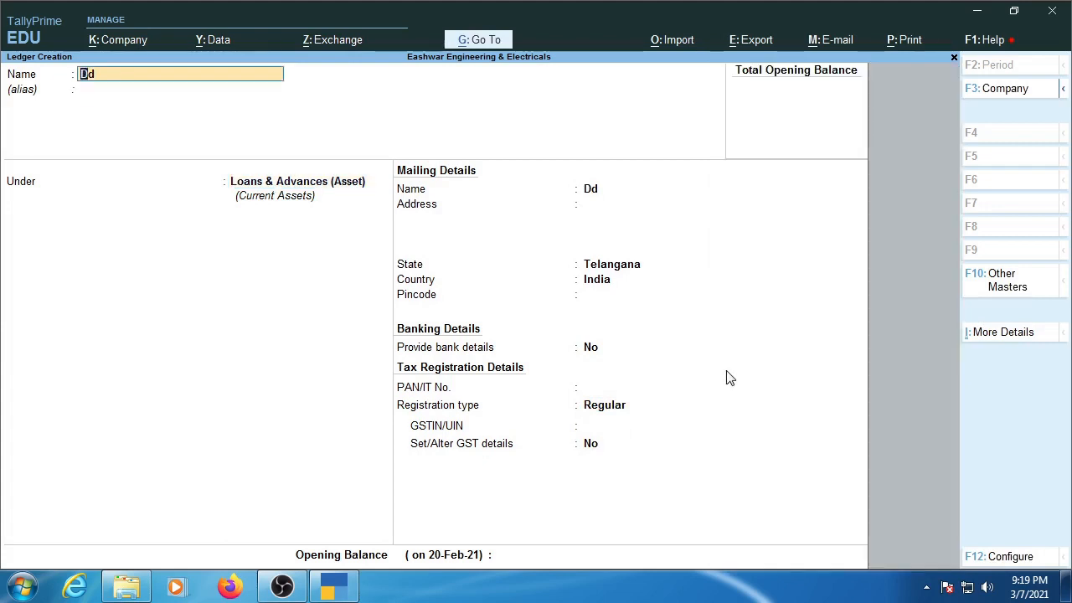
pyautogui.write('P')
pyautogui.write('aid in Ad')
pyautogui.press('BackSpace')
pyautogui.press('BackSpace')
pyautogui.press('BackSpace')
pyautogui.press('BackSpace')
pyautogui.press('BackSpace')
pyautogui.press('BackSpace')
pyautogui.press('BackSpace')
pyautogui.press('BackSpace')
pyautogui.press('BackSpace')
# - Name the new ledger Advance Paid by Y A/c without an alias and place it under Loans (Liability)
pyautogui.write('Advance Paid by Y a')
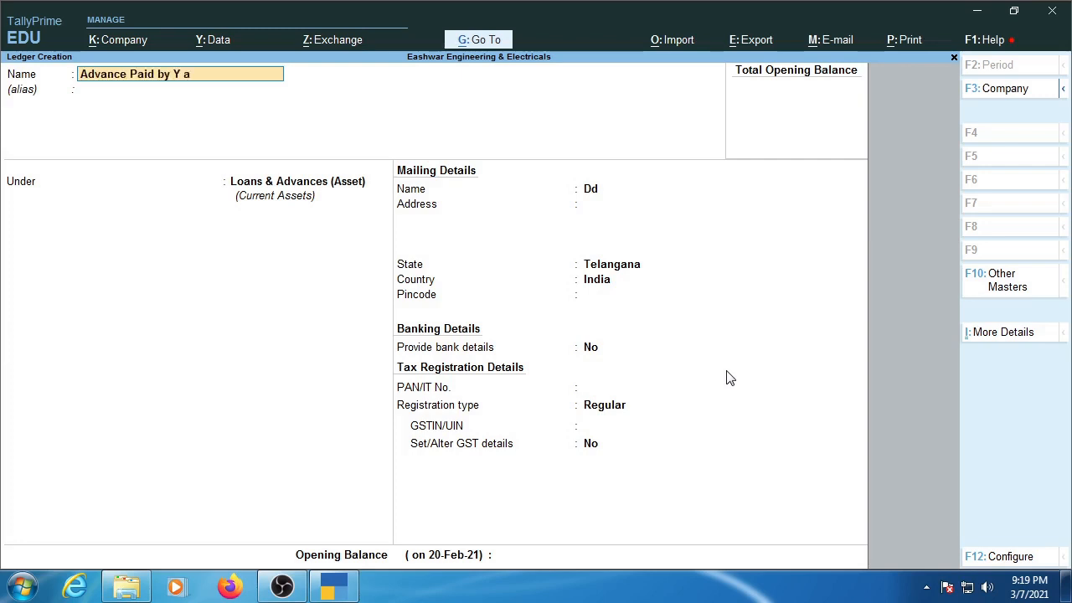
pyautogui.write('/c')
pyautogui.press('Return')
pyautogui.press('Return')
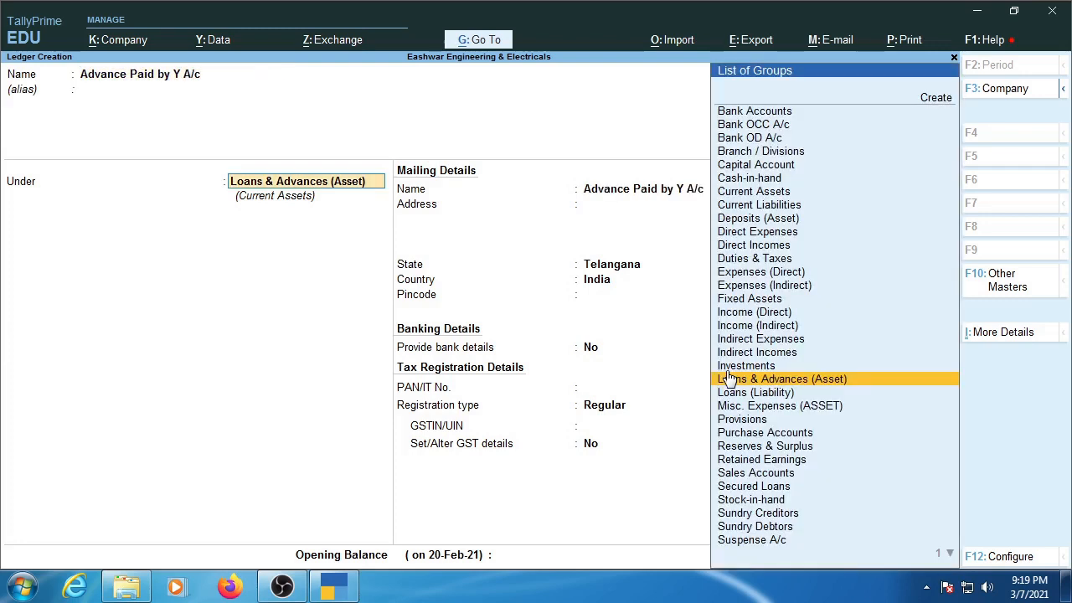
pyautogui.press('Down')
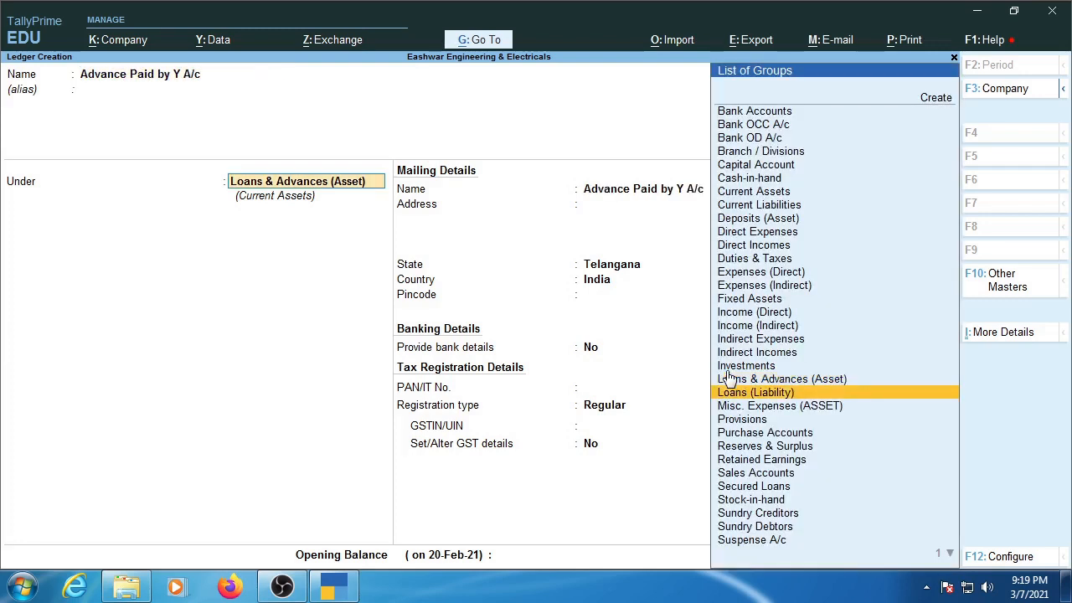
pyautogui.press('Return')
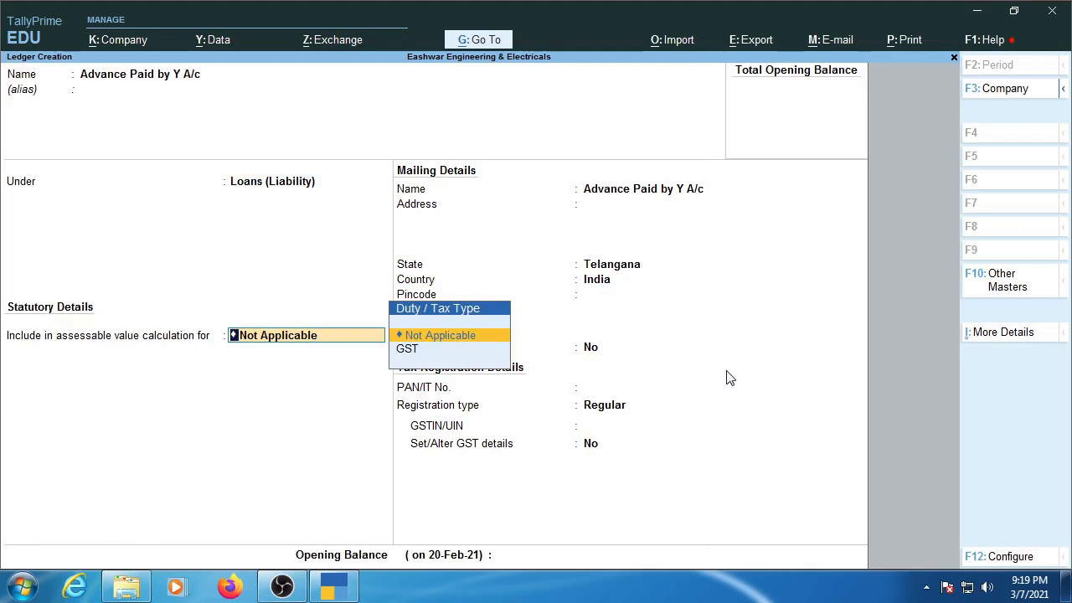
# - Keep assessable value calculation Not Applicable and accept the mailing details with state Telangana, no pincode, no bank details and no PAN
pyautogui.press('Return')
pyautogui.press('Return')
pyautogui.press('Return')
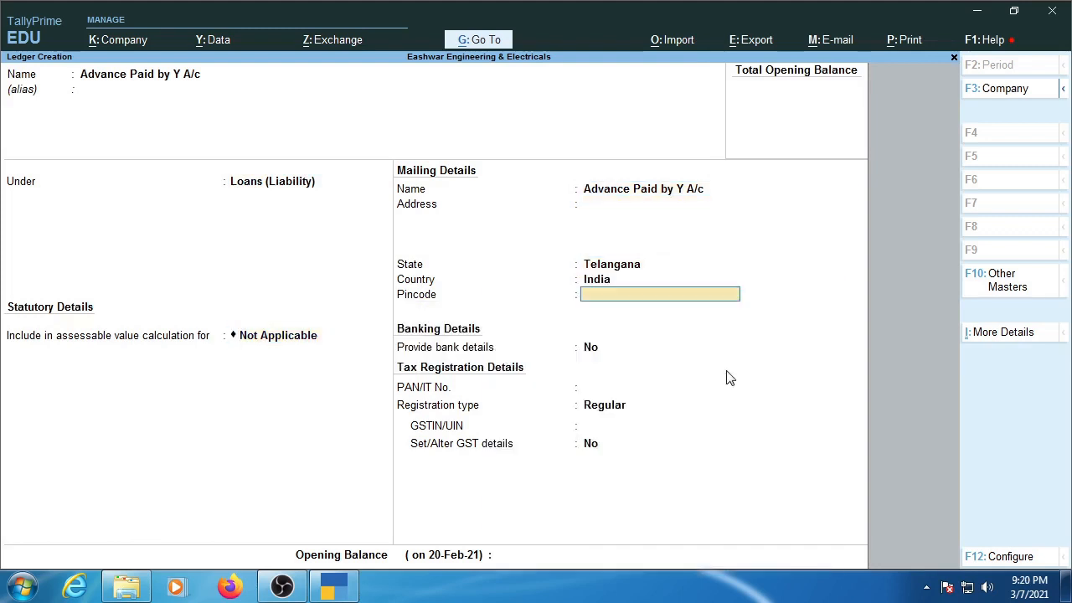
pyautogui.press('Return')
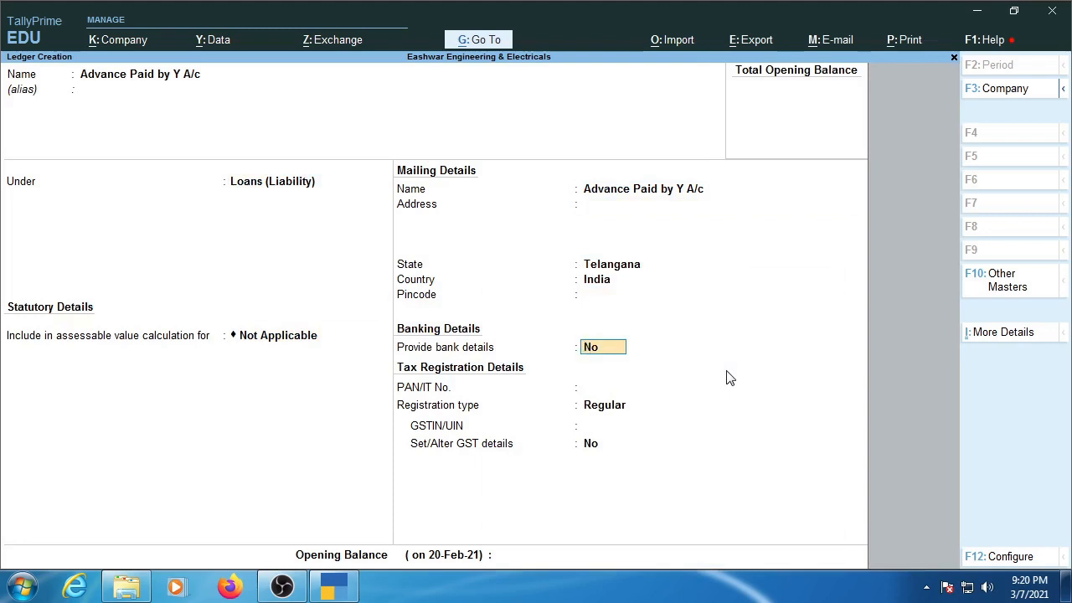
pyautogui.press('Return')
pyautogui.press('Return')
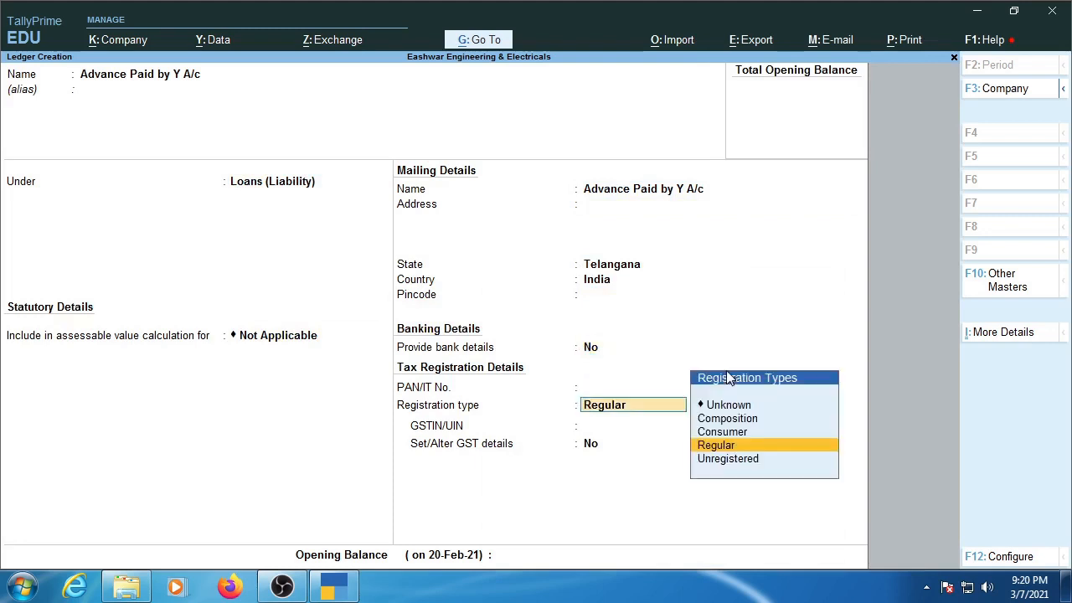
# - Set Advance Paid by Y A/c's registration type to Consumer without GST details, and save it without an opening balance
pyautogui.press('Up')
pyautogui.press('Return')
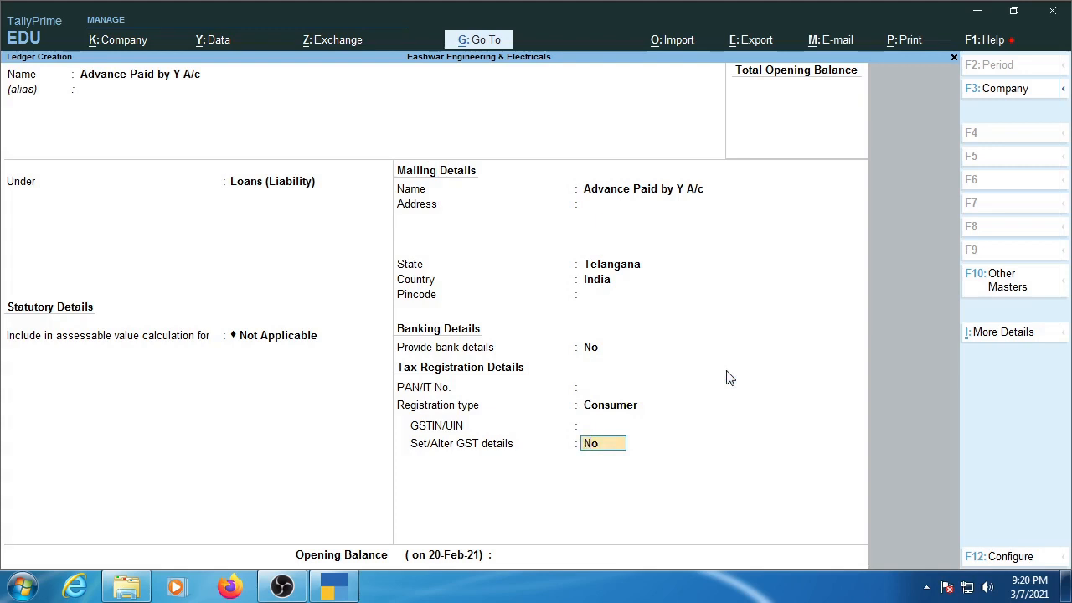
pyautogui.press('Return')
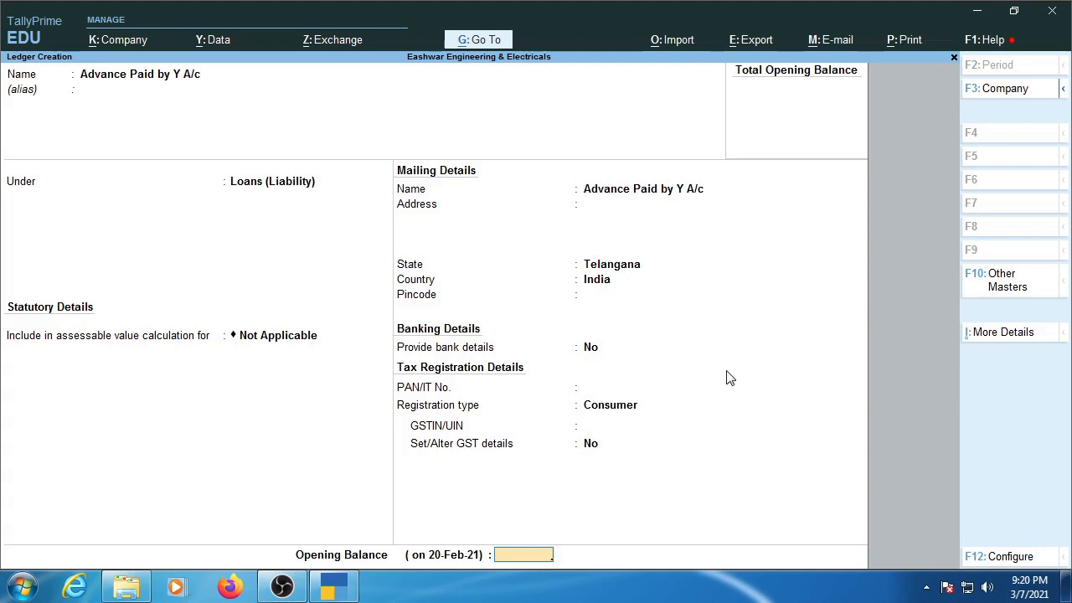
pyautogui.press('Return')
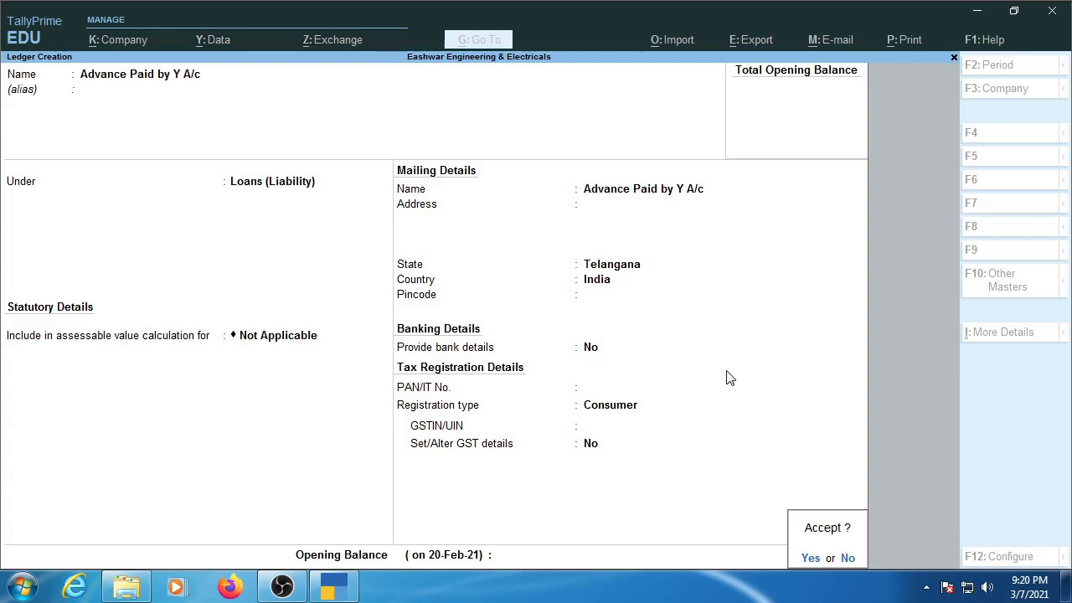
pyautogui.press('Return')
# - Start a placeholder ledger named Dd and open a blank group creation form from its list of groups
pyautogui.write('Dd')
pyautogui.press('Return')
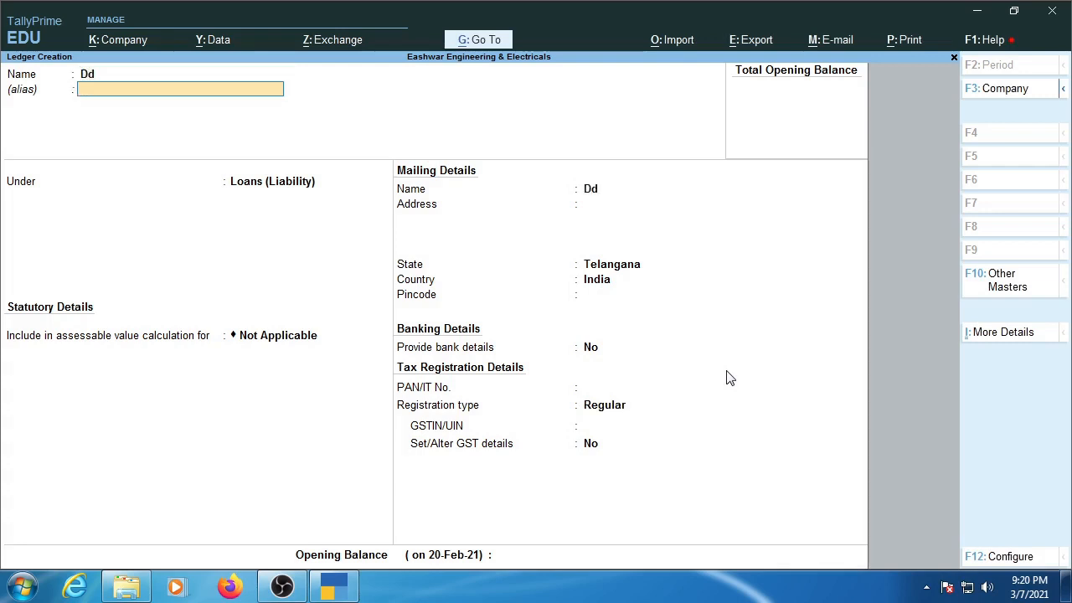
pyautogui.press('Return')
pyautogui.press('Down')
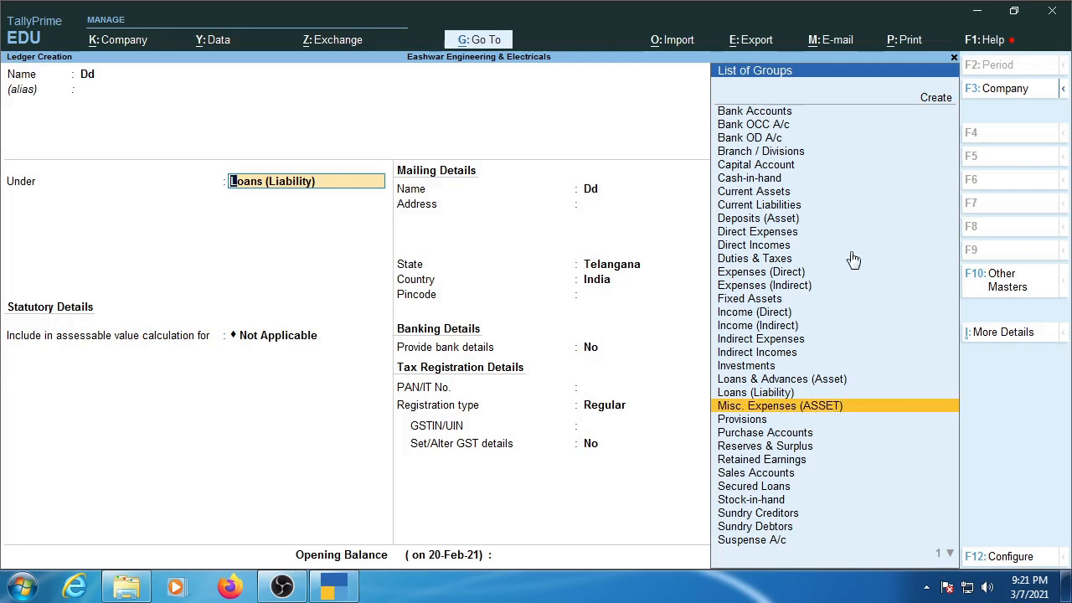
pyautogui.click(936, 98)
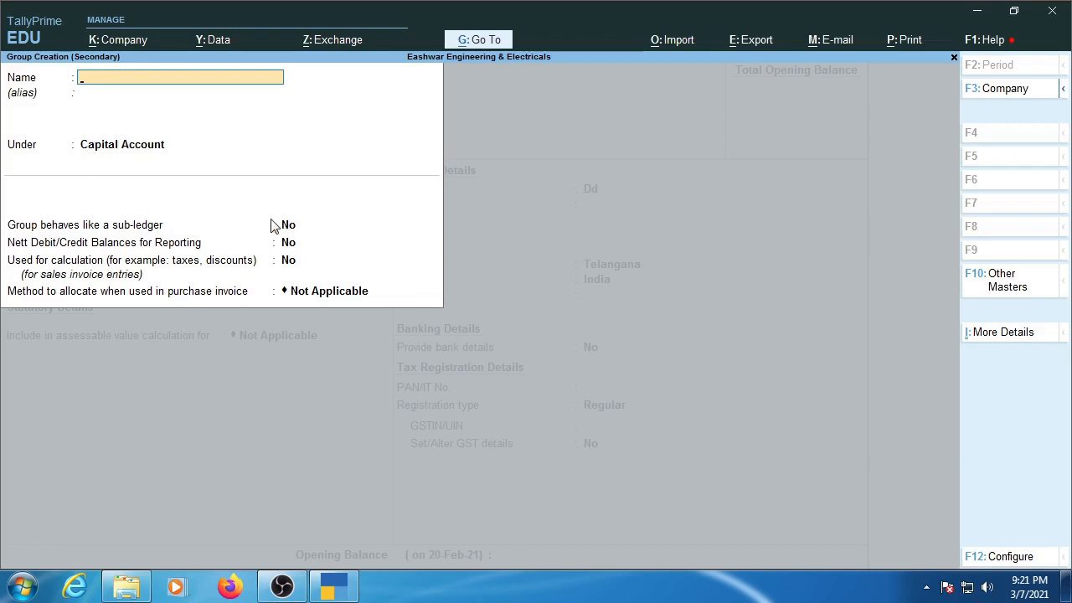
pyautogui.press('Escape')
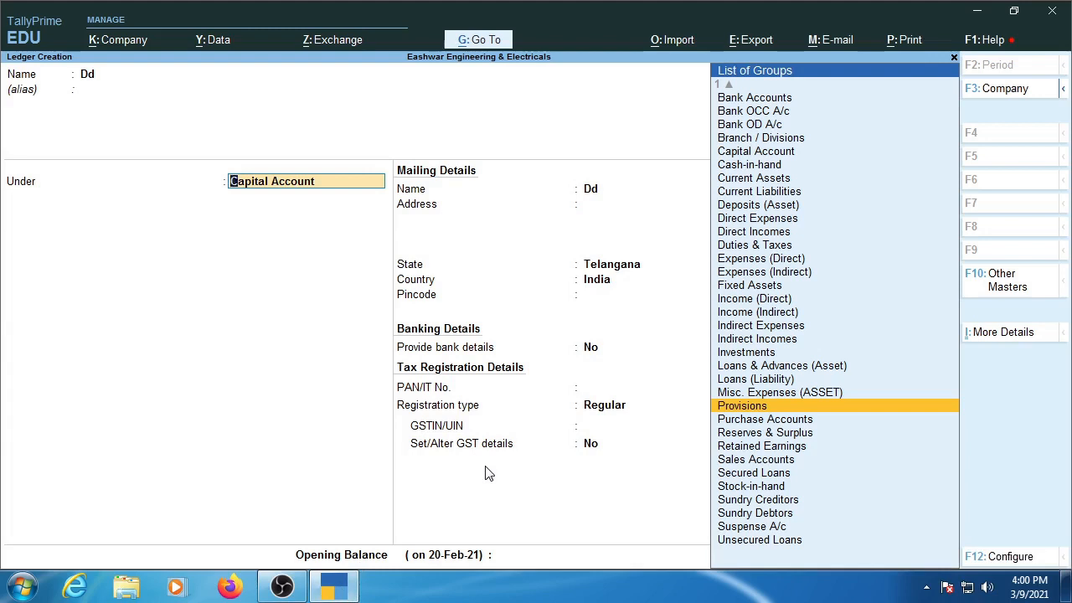
# - Clear the placeholder ledger's parent group and look at the ledger configuration options without changing them
pyautogui.press('Delete')
pyautogui.press('Delete')
pyautogui.press('Delete')
pyautogui.press('Delete')
pyautogui.press('Delete')
pyautogui.press('Delete')
pyautogui.press('Delete')
pyautogui.press('Delete')
pyautogui.press('Delete')
pyautogui.press('Delete')
pyautogui.press('Delete')
pyautogui.press('Delete')
pyautogui.press('Delete')
pyautogui.press('Delete')
pyautogui.press('Delete')
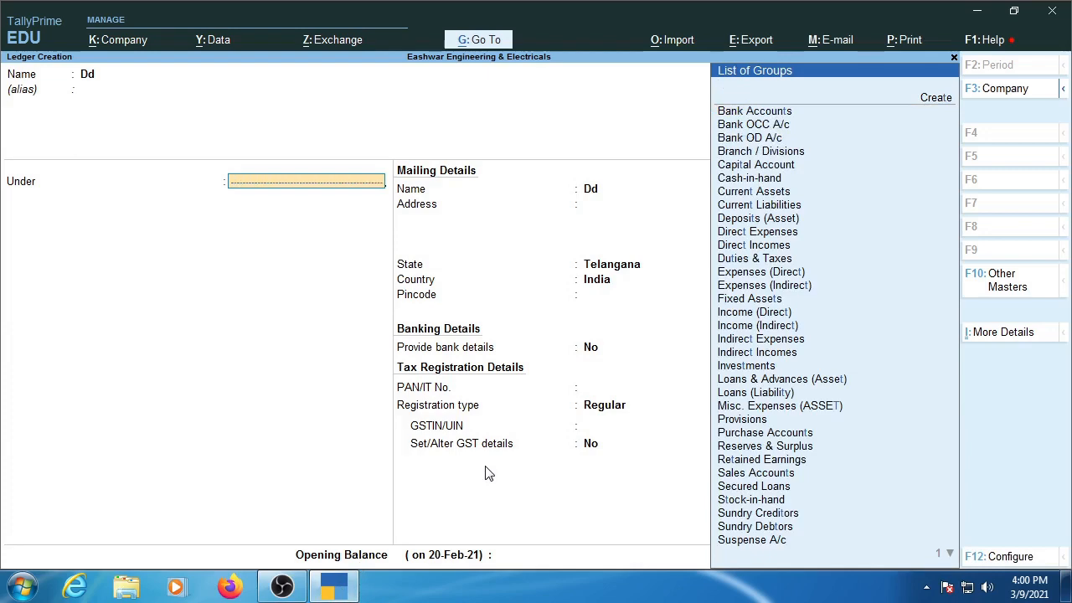
pyautogui.press('F12')
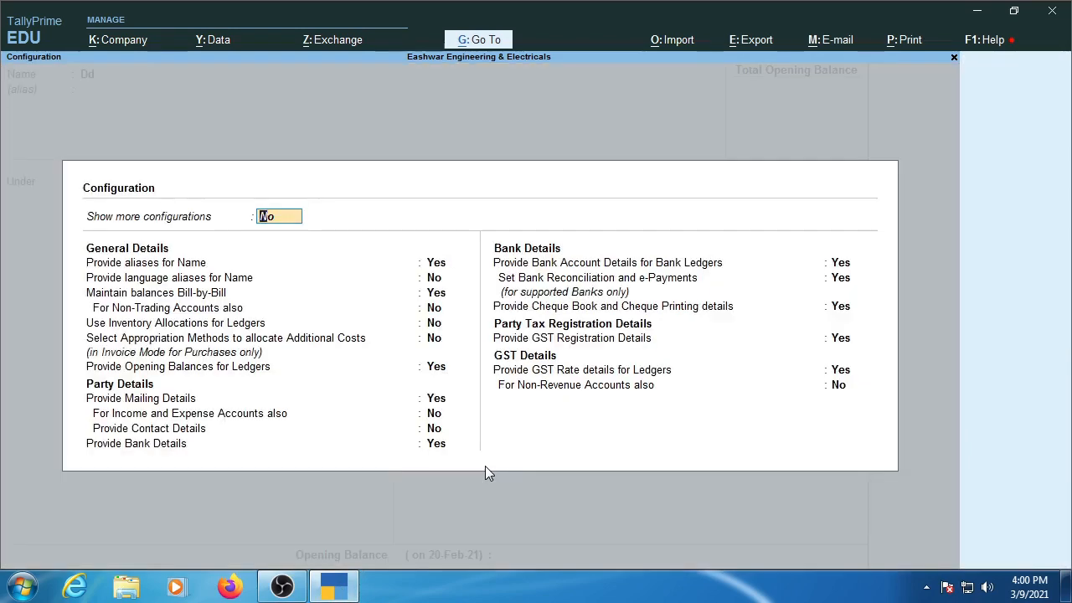
pyautogui.press('Escape')
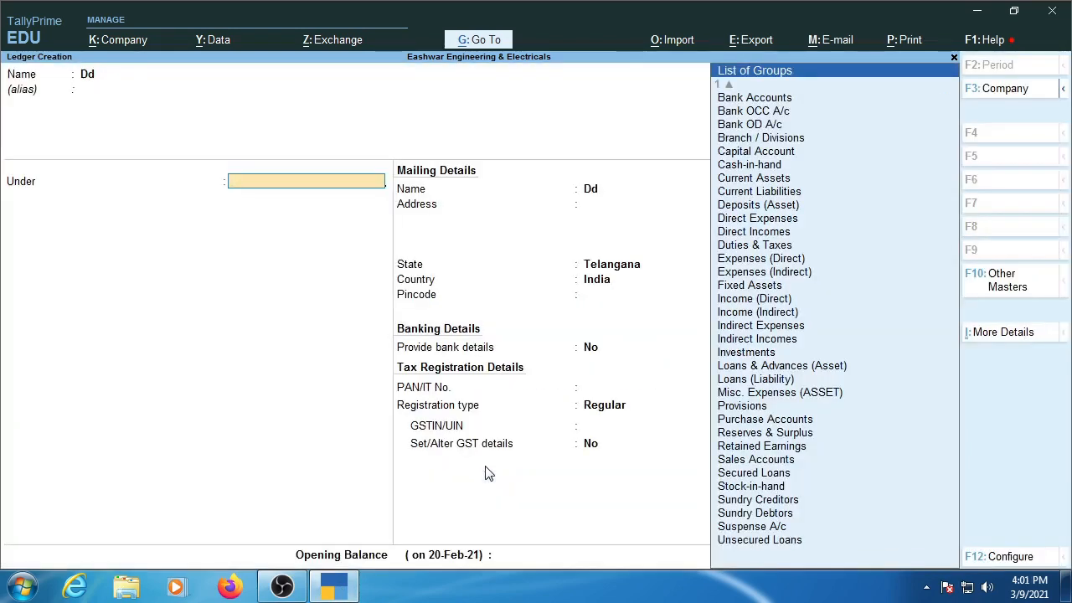
pyautogui.press('BackSpace')
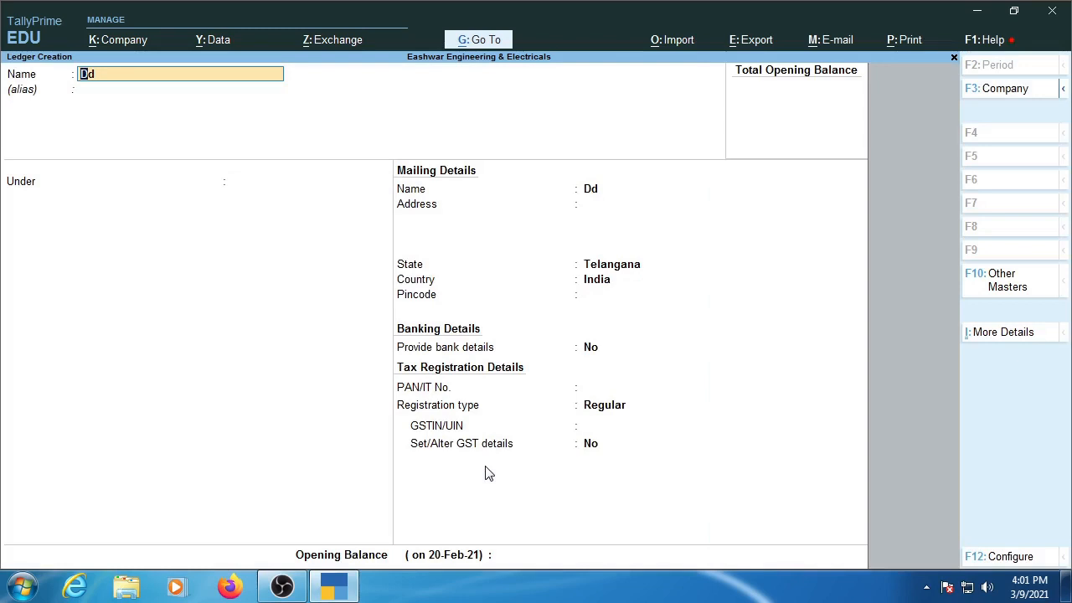
# - Rename the ledger as Provisions A/c without an alias and place it under the Provisions group
pyautogui.press('BackSpace')
pyautogui.press('BackSpace')
pyautogui.write('Provid')
pyautogui.press('BackSpace')
pyautogui.write('sions a/c')
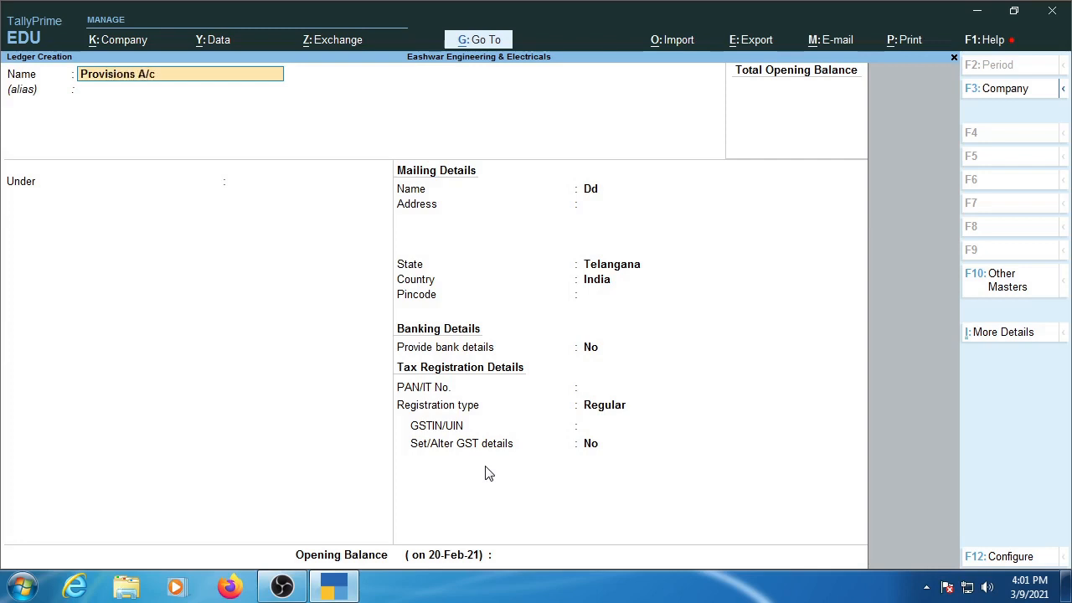
pyautogui.press('Return')
pyautogui.press('Return')
pyautogui.press('Down')
pyautogui.press('Down')
pyautogui.press('Down')
pyautogui.press('Down')
pyautogui.press('Down')
pyautogui.press('Down')
pyautogui.press('Down')
pyautogui.press('Down')
pyautogui.press('Down')
pyautogui.press('Down')
pyautogui.press('Down')
pyautogui.press('Down')
pyautogui.press('Down')
pyautogui.press('Down')
pyautogui.press('Down')
pyautogui.press('Down')
pyautogui.press('Down')
pyautogui.press('Down')
pyautogui.press('Down')
pyautogui.press('Down')
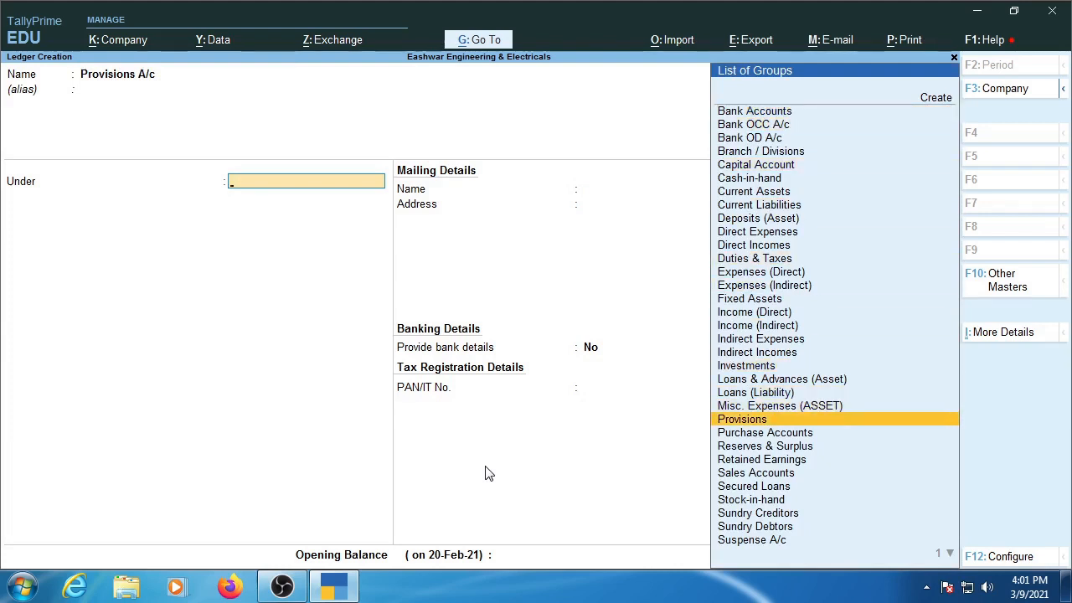
pyautogui.press('Return')
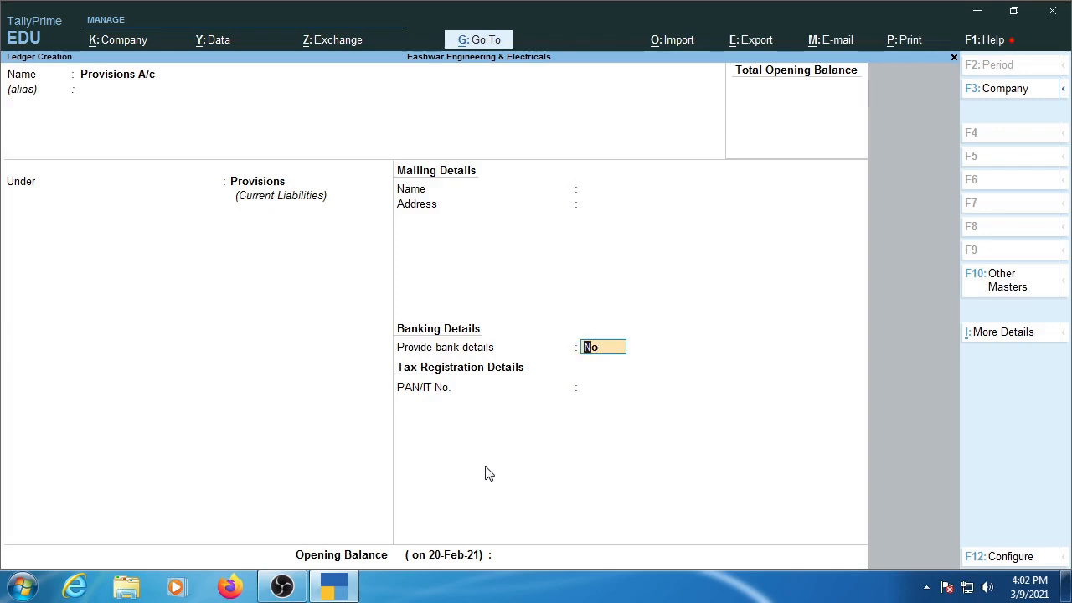
# - Keep Provisions A/c under Provisions and save it without bank details, a PAN or an opening balance
pyautogui.click(253, 203)
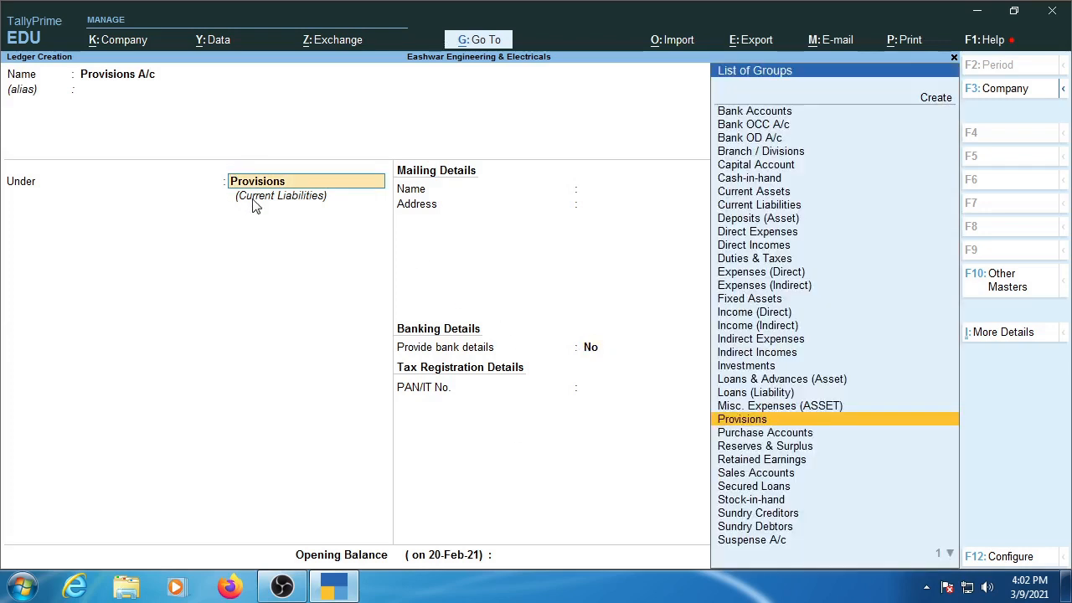
pyautogui.press('Return')
pyautogui.press('Return')
pyautogui.press('Return')
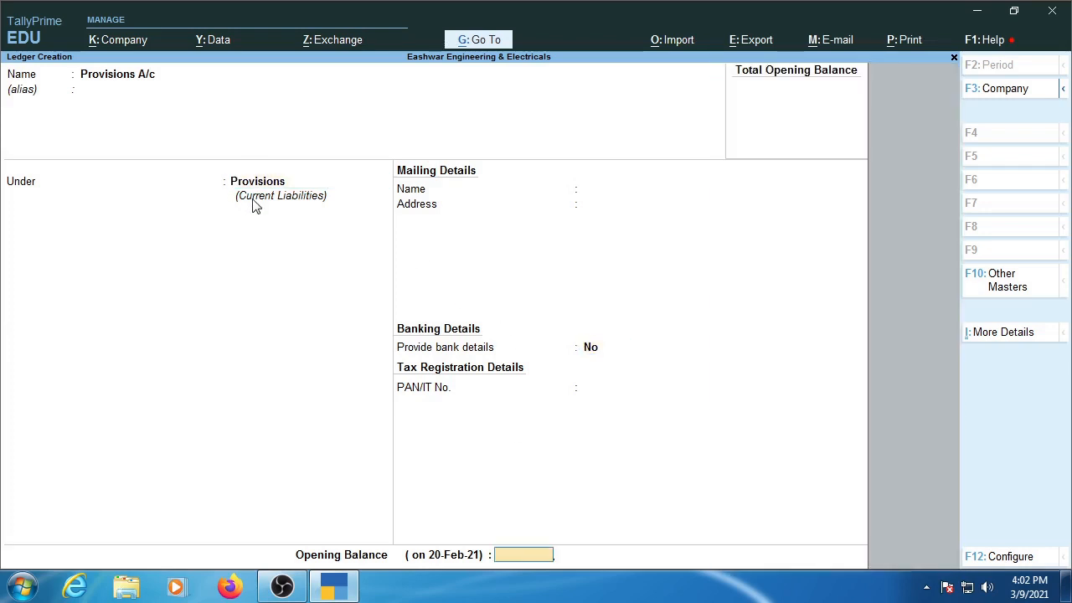
pyautogui.press('Return')
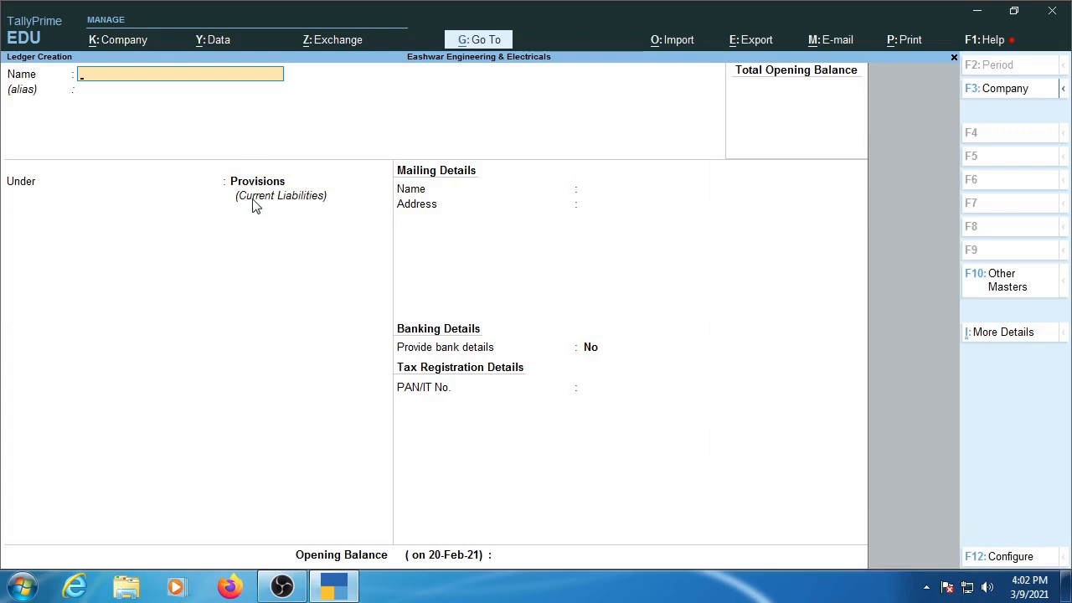
# - Name the new ledger Purchase A/c without an alias and place it under Purchase Accounts
pyautogui.write('Purchase A/c')
pyautogui.press('Return')
pyautogui.press('Return')
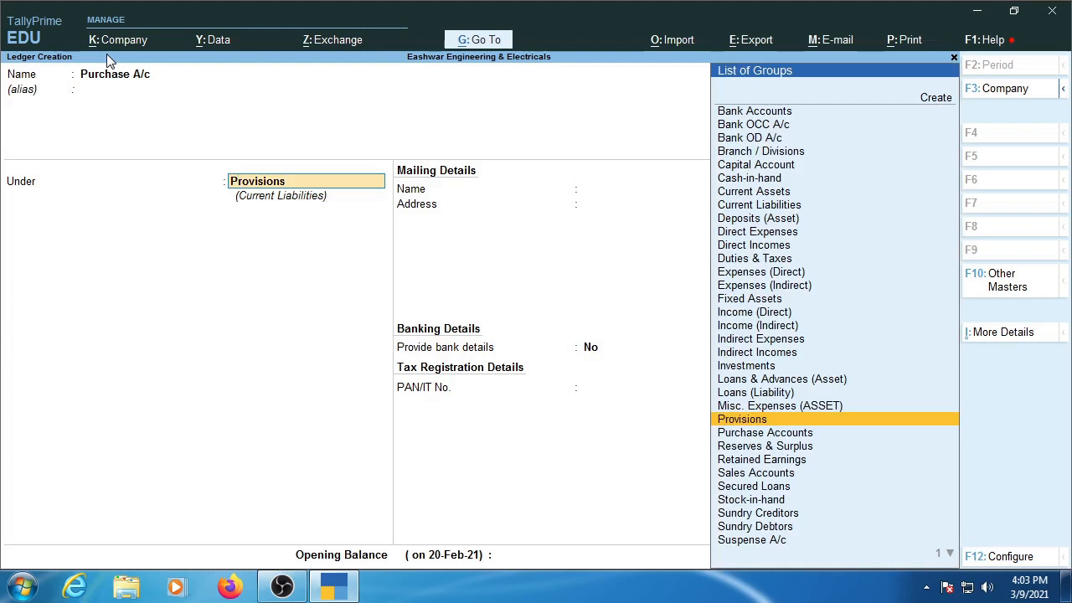
pyautogui.press('Down')
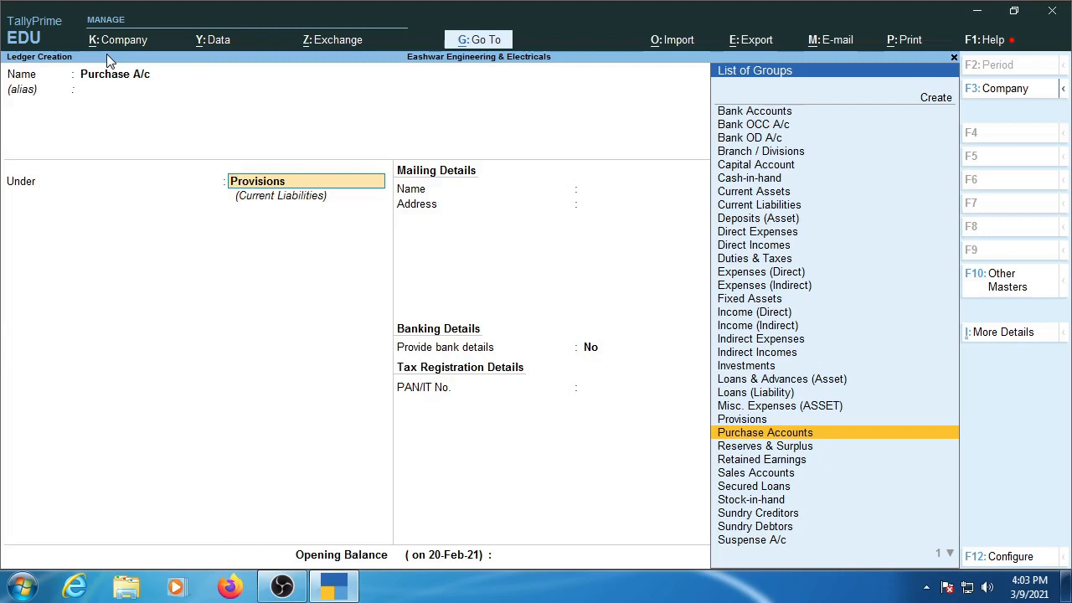
pyautogui.press('Return')
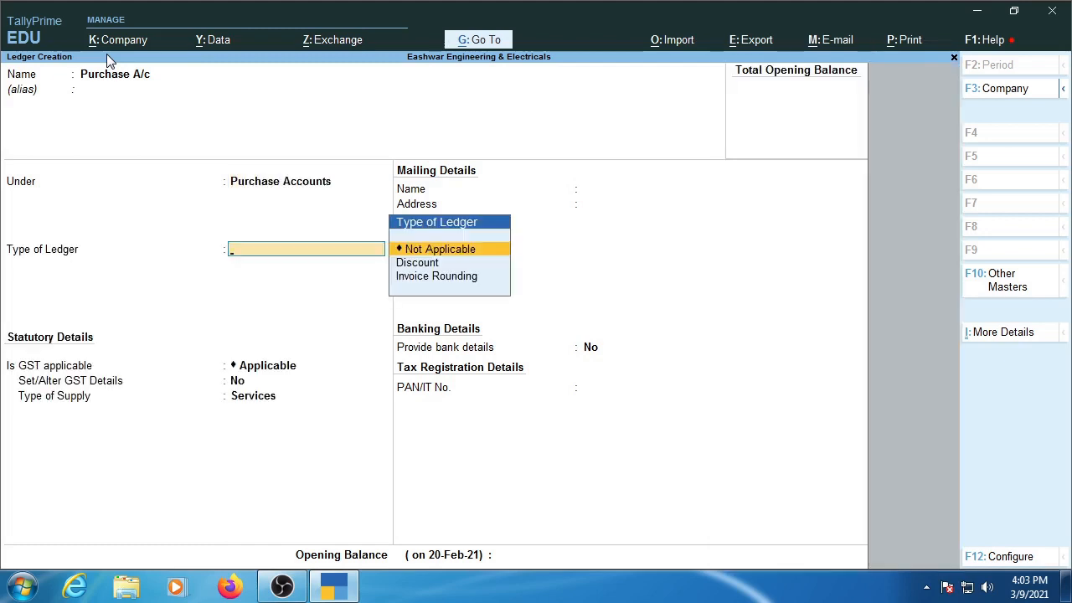
# - Examine the Purchase Accounts group's definition, including its parent and nature of group, and return to the Purchase A/c ledger
pyautogui.press('BackSpace')
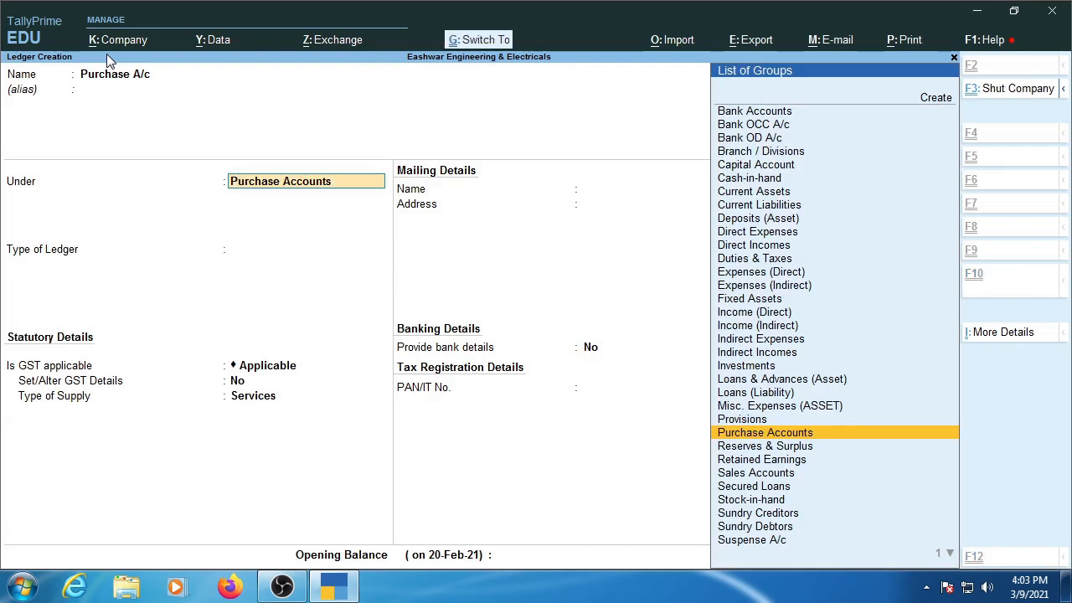
pyautogui.hotkey('ctrl', 'Return')
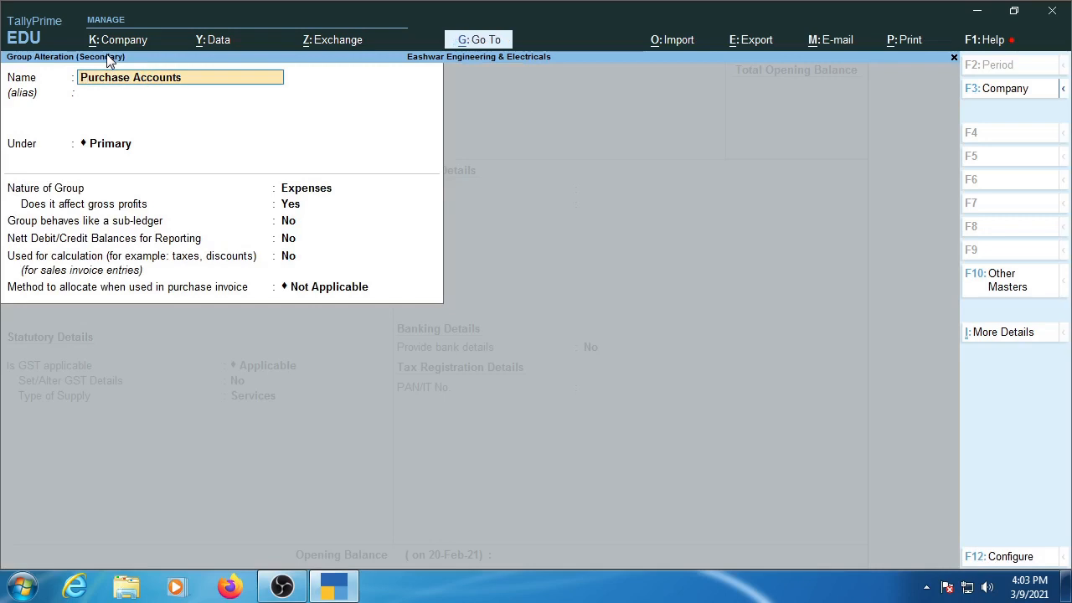
pyautogui.press('Return')
pyautogui.press('Return')
pyautogui.press('Return')
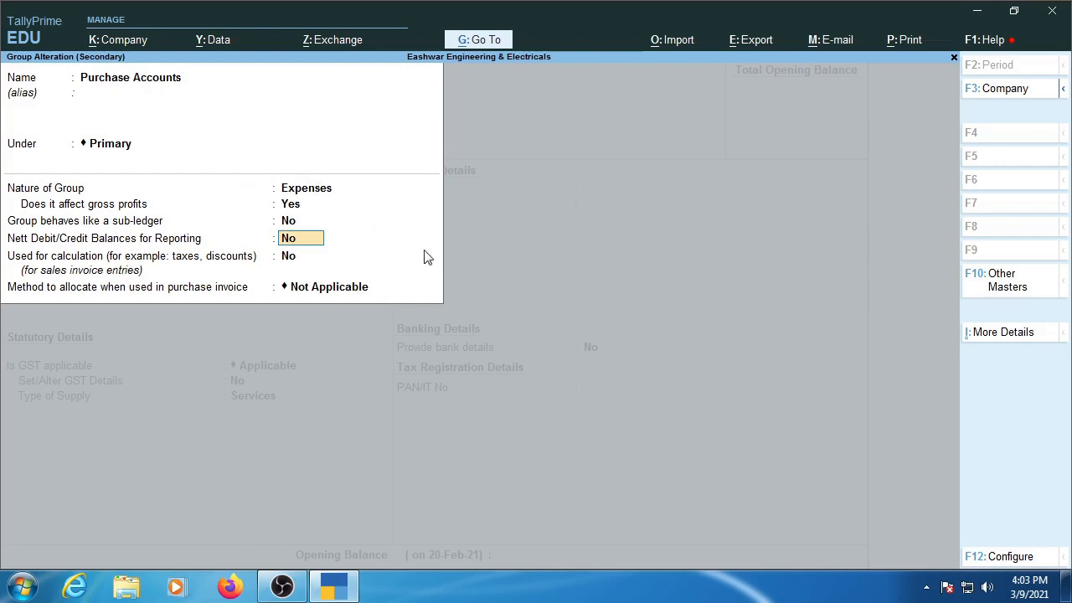
pyautogui.hotkey('ctrl', 'a')
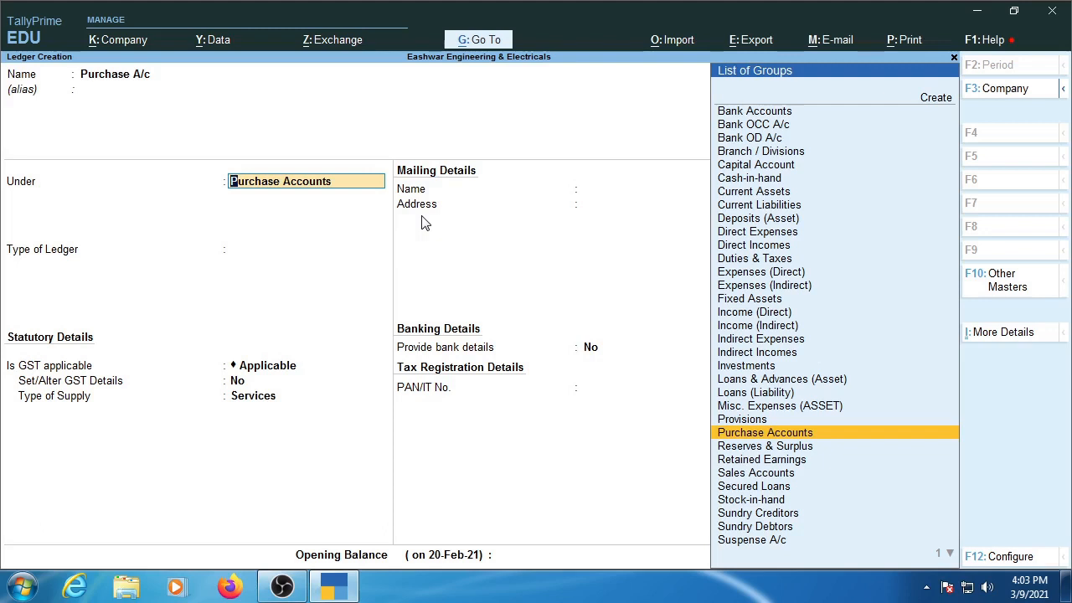
# - Look through the list of groups from Purchase Accounts up to Direct Expenses and back to Purchase Accounts
pyautogui.press('Up')
pyautogui.press('Up')
pyautogui.press('Up')
pyautogui.press('Up')
pyautogui.press('Up')
pyautogui.press('Up')
pyautogui.press('Up')
pyautogui.press('Up')
pyautogui.press('Up')
pyautogui.press('Up')
pyautogui.press('Up')
pyautogui.press('Up')
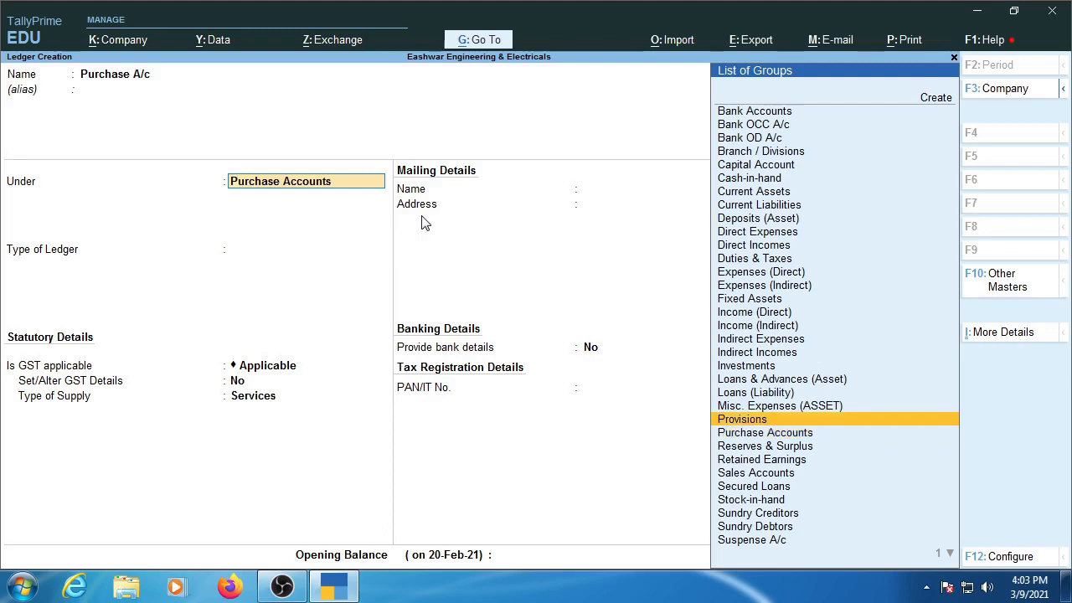
pyautogui.press('Up')
pyautogui.press('Up')
pyautogui.press('Up')
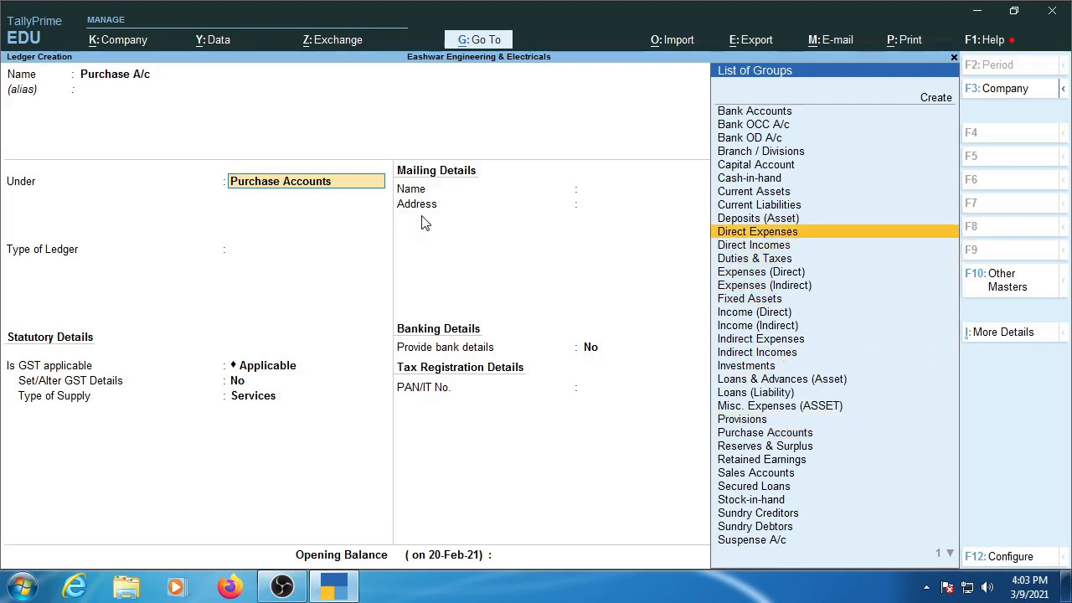
pyautogui.press('Down')
pyautogui.press('Down')
pyautogui.press('Down')
pyautogui.press('Down')
pyautogui.press('Down')
pyautogui.press('Down')
pyautogui.press('Down')
pyautogui.press('Down')
pyautogui.press('Down')
pyautogui.press('Down')
pyautogui.press('Down')
pyautogui.press('Down')
pyautogui.press('Down')
pyautogui.press('Down')
pyautogui.press('Down')
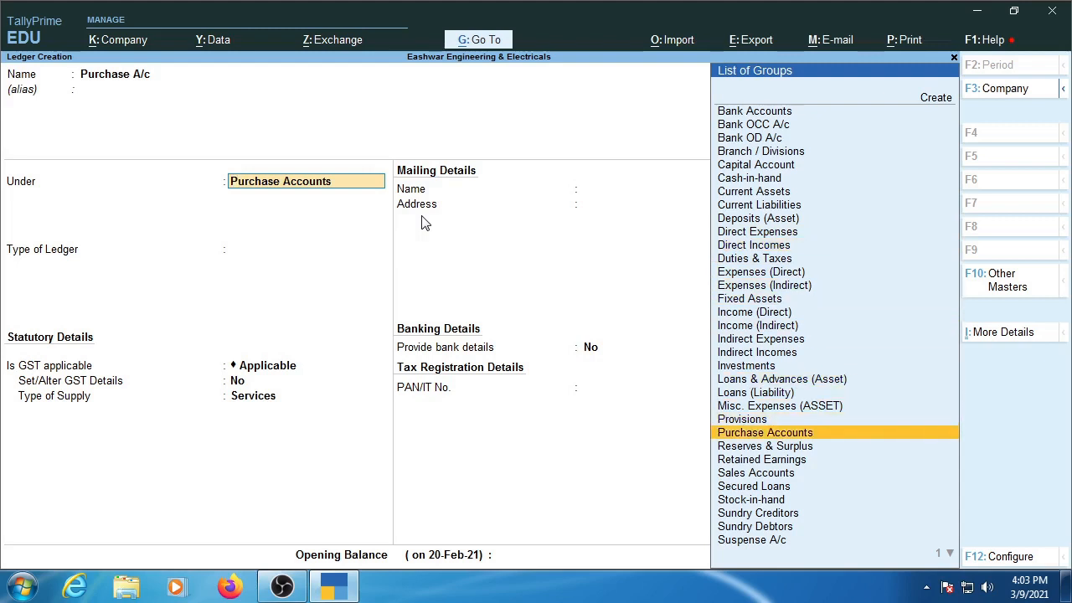
# - Keep Purchase A/c under Purchase Accounts with ledger type Not Applicable, GST Applicable and no altered GST details
pyautogui.press('Return')
pyautogui.press('Return')
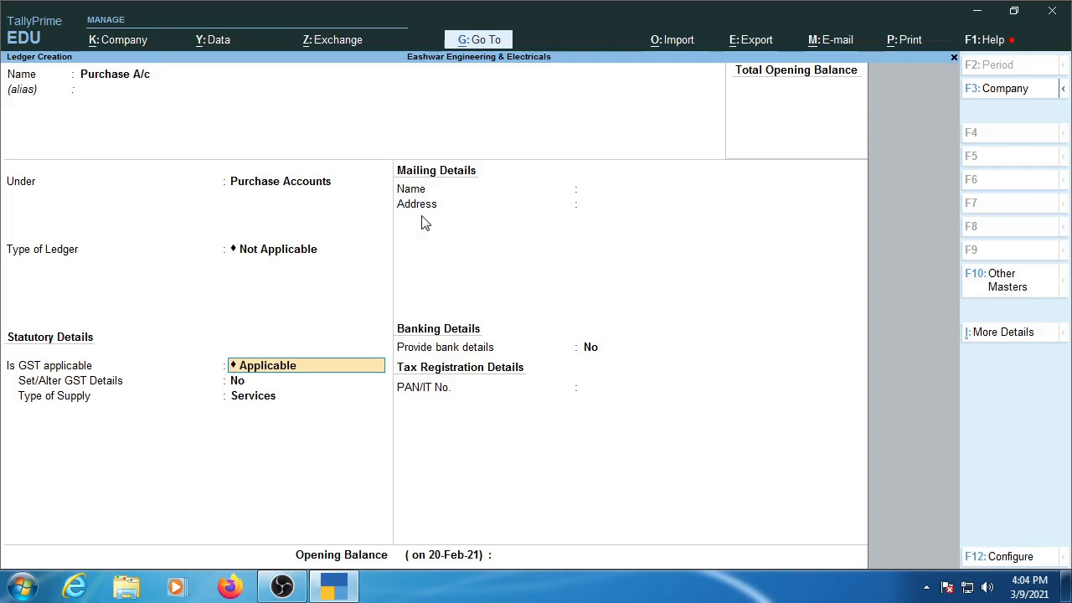
pyautogui.press('Return')
pyautogui.press('Return')
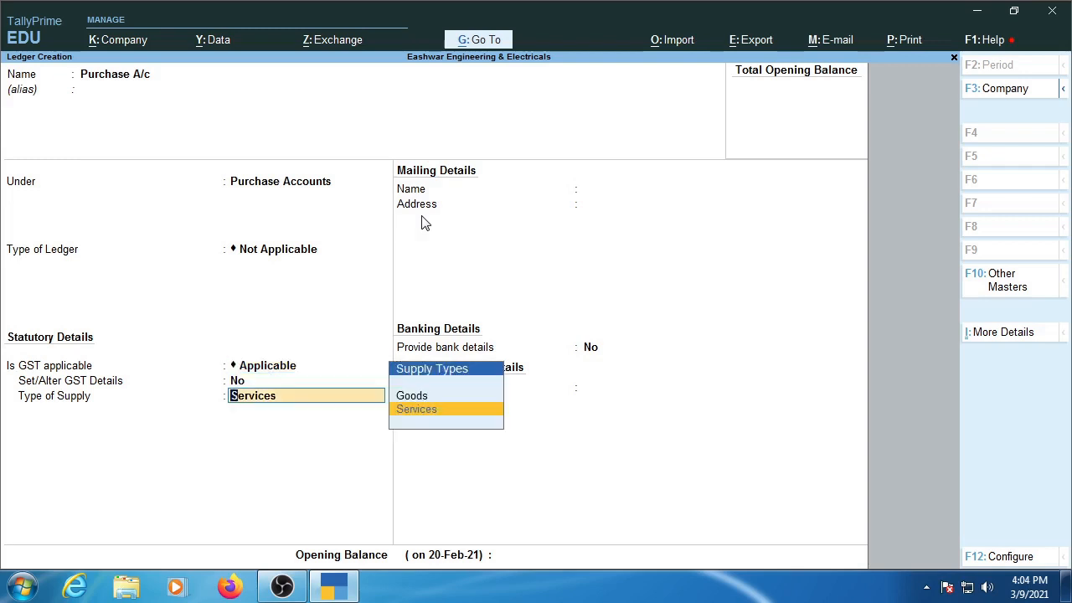
# - Set the type of supply of Purchase A/c to Goods and save it without bank details or a PAN
pyautogui.press('Up')
pyautogui.press('Return')
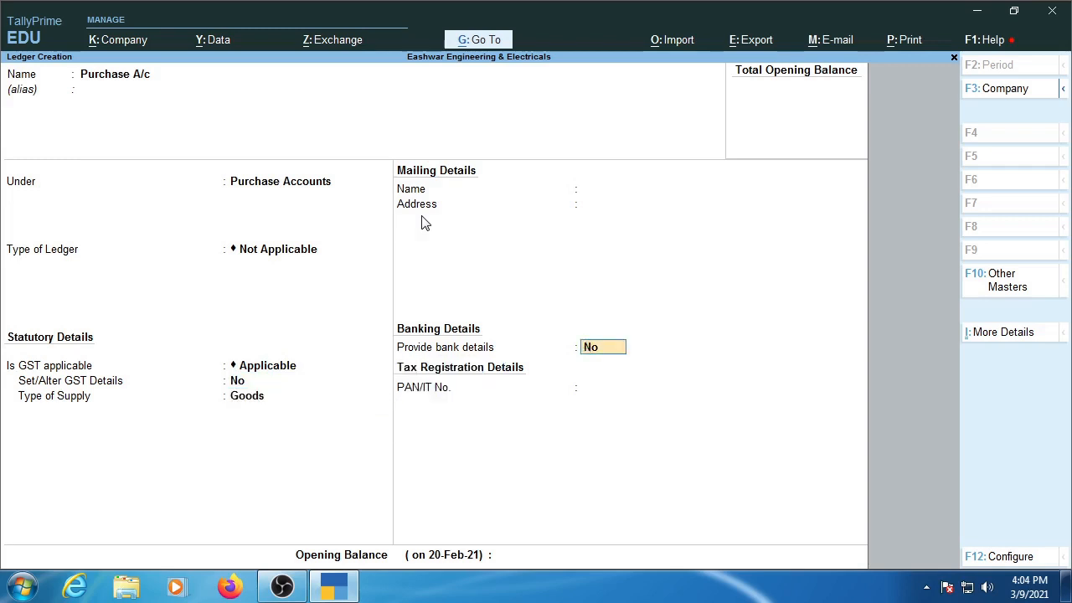
pyautogui.press('Return')
pyautogui.press('Return')
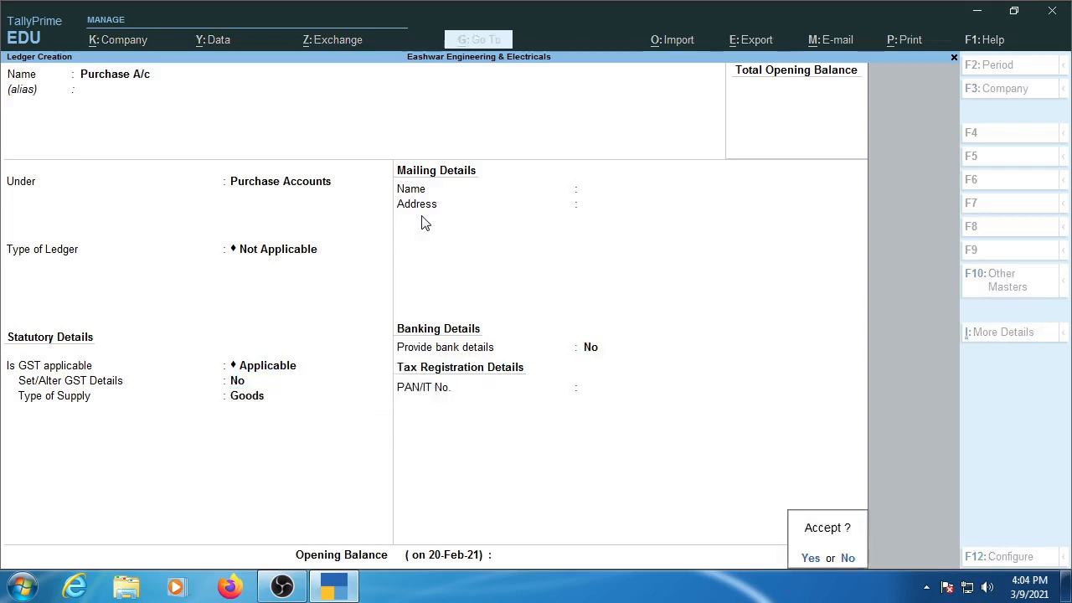
pyautogui.press('Return')
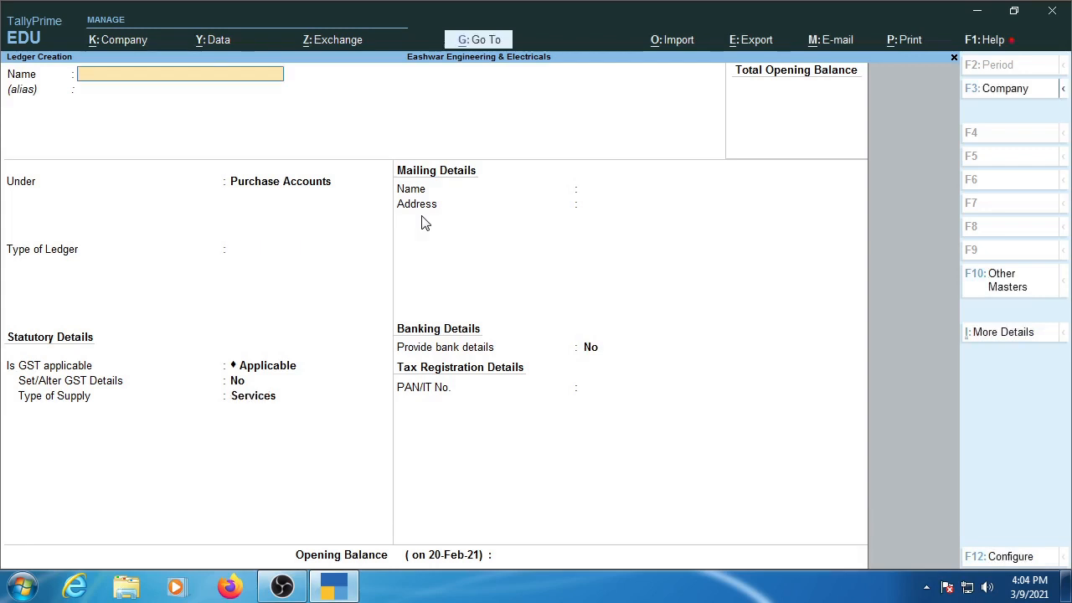
# - Name the new ledger Reserve A/c without an alias and place it under Reserves & Surplus
pyautogui.write('Reserve A/c')
pyautogui.press('Return')
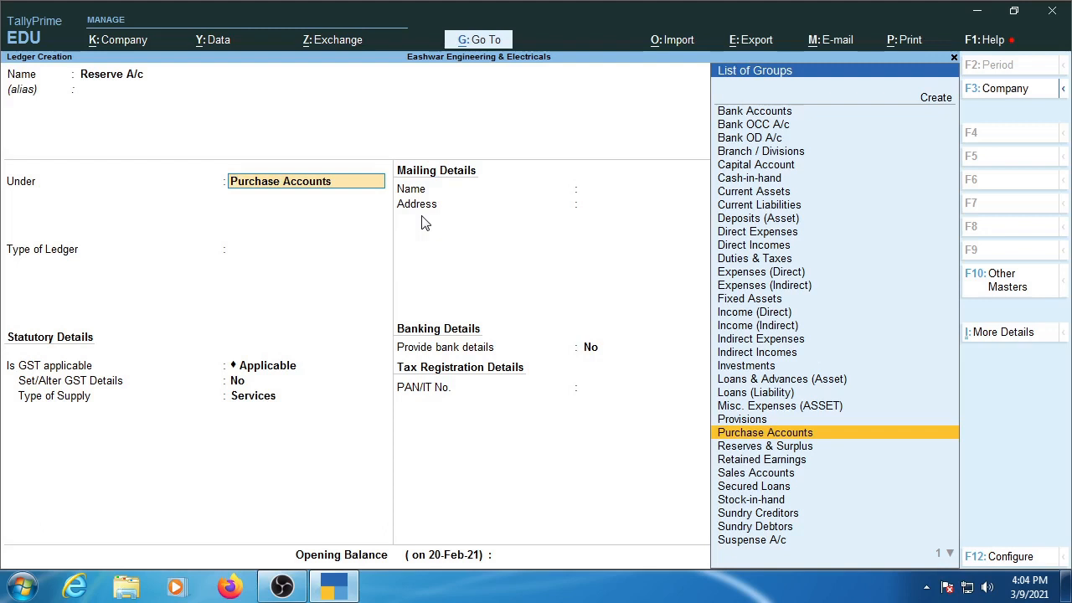
pyautogui.press('Down')
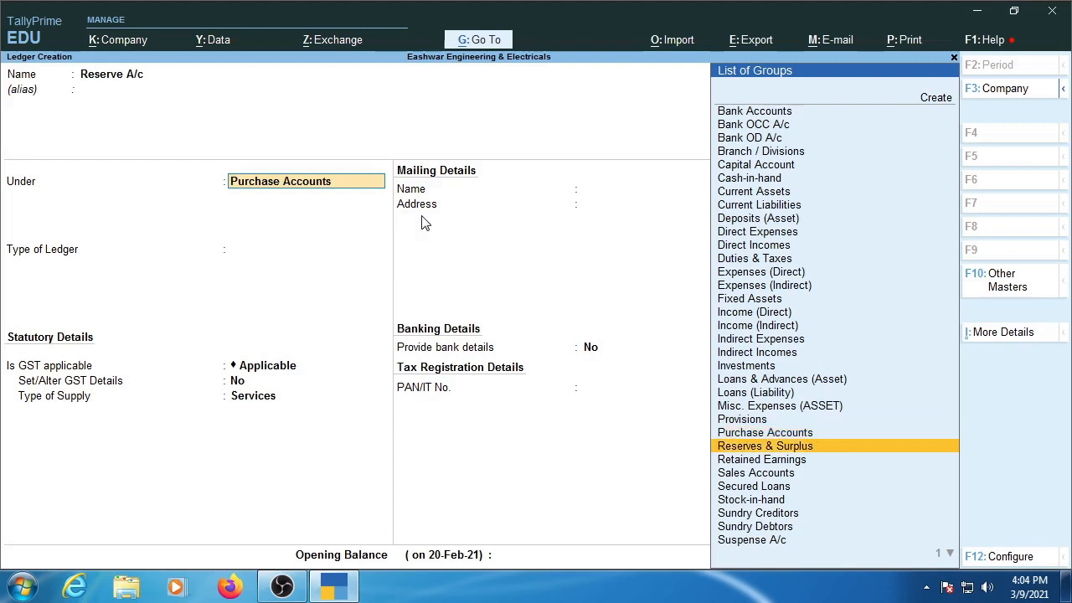
pyautogui.press('Return')
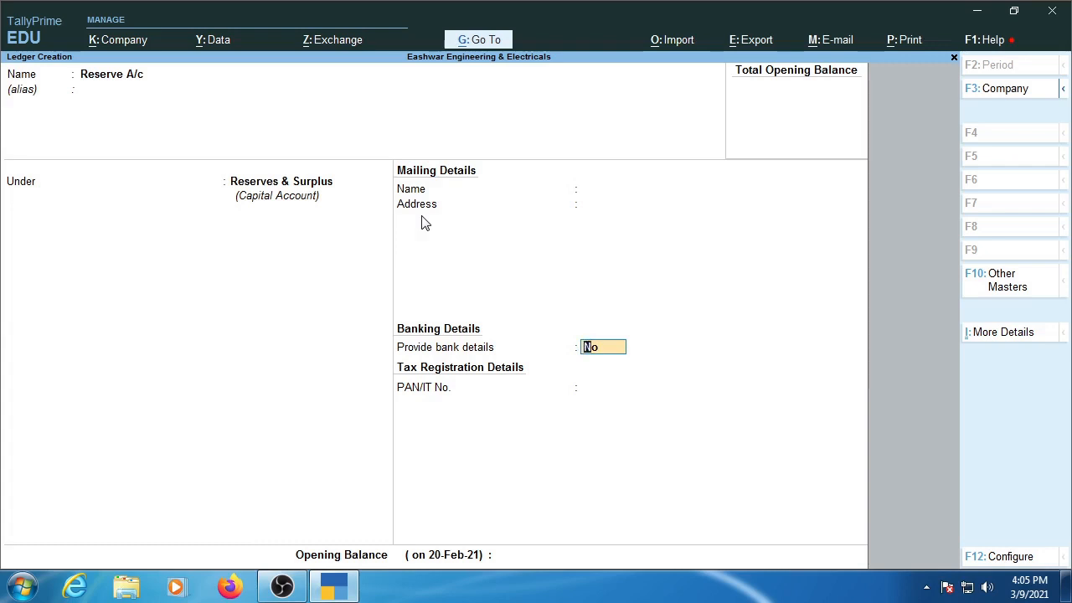
# - Try Retained Earnings as the parent group of Reserve A/c
pyautogui.hotkey('shift', 'Tab')
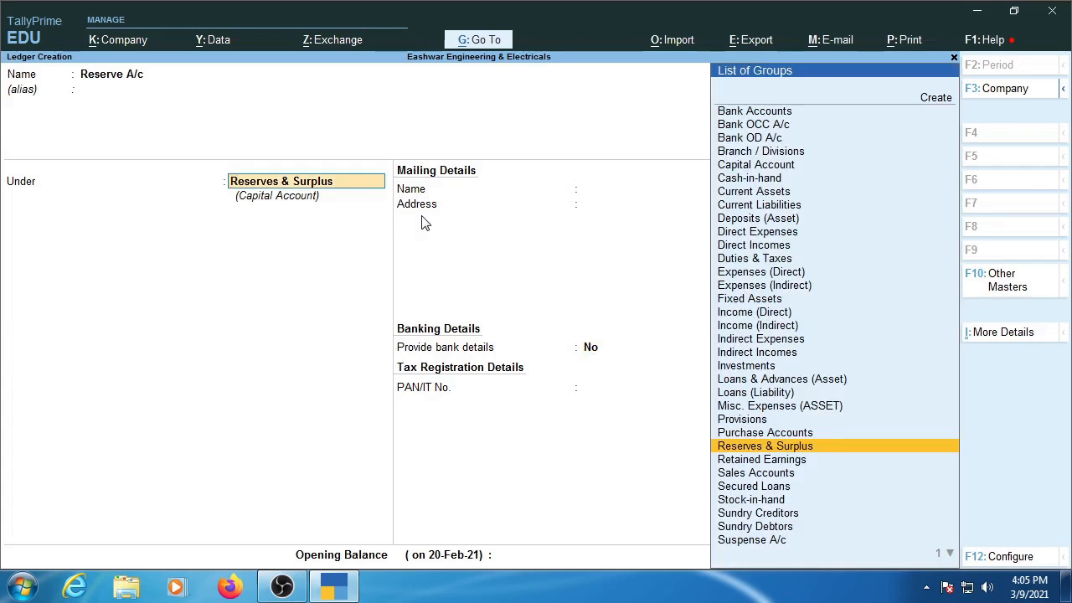
pyautogui.press('Down')
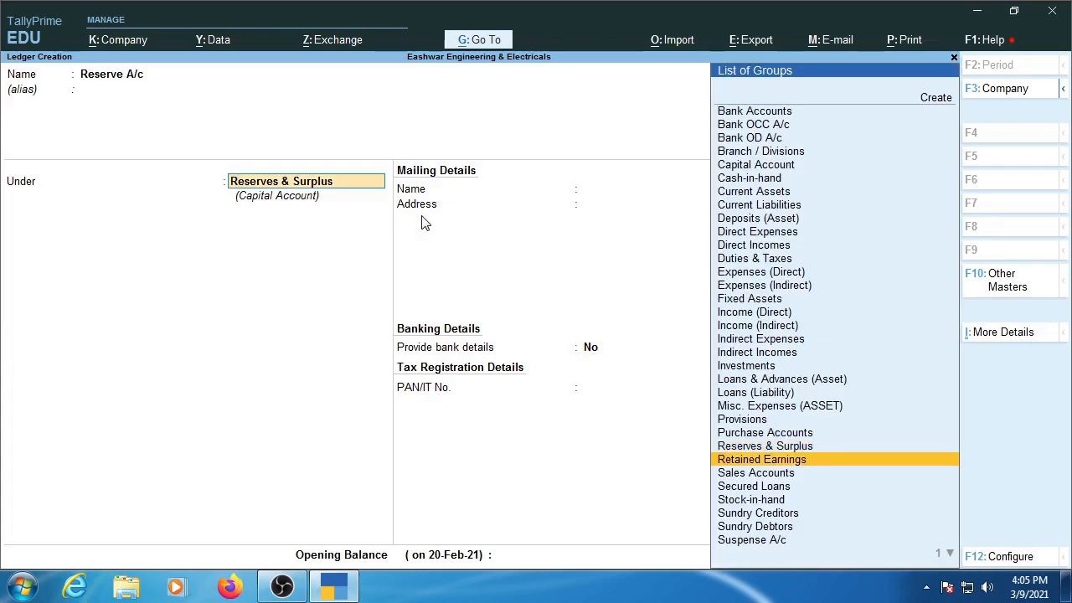
pyautogui.press('Return')
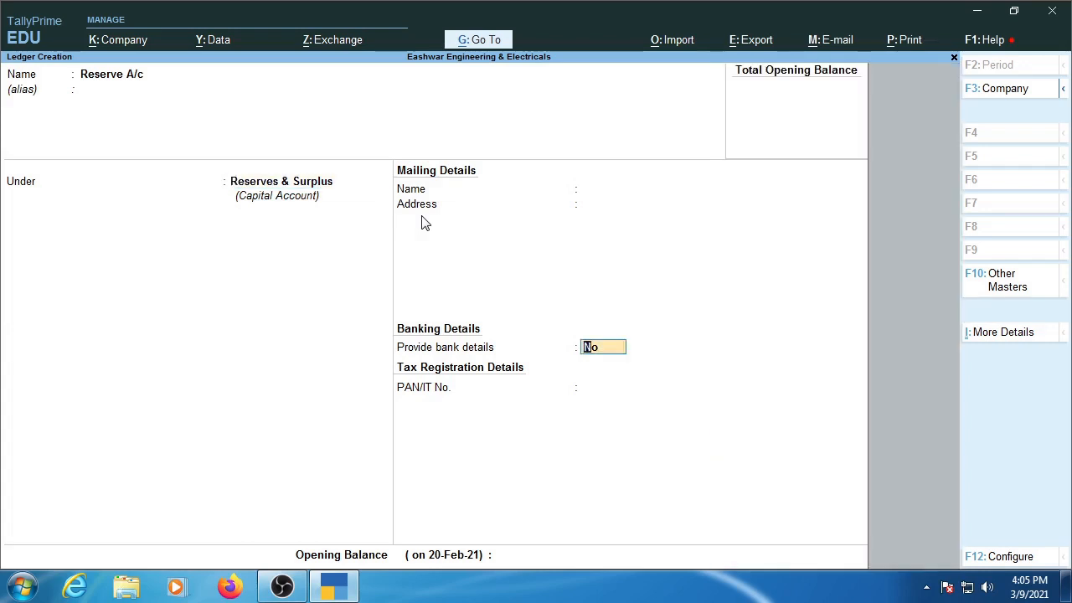
# - Keep Reserve A/c under Reserves & Surplus and leave its bank details and PAN unfilled
pyautogui.hotkey('shift', 'Tab')
pyautogui.press('Up')
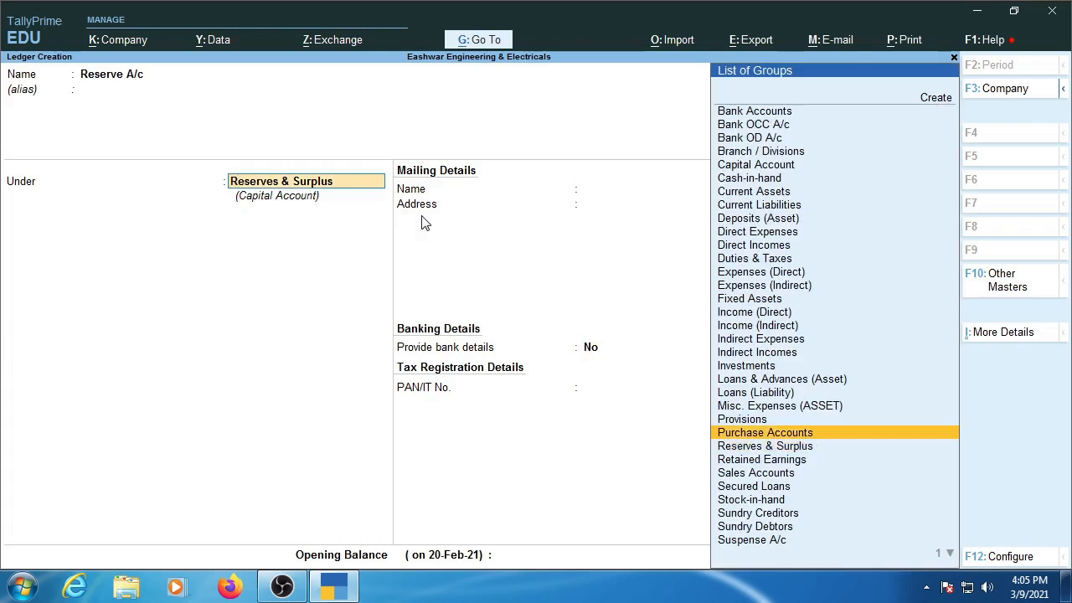
pyautogui.press('Down')
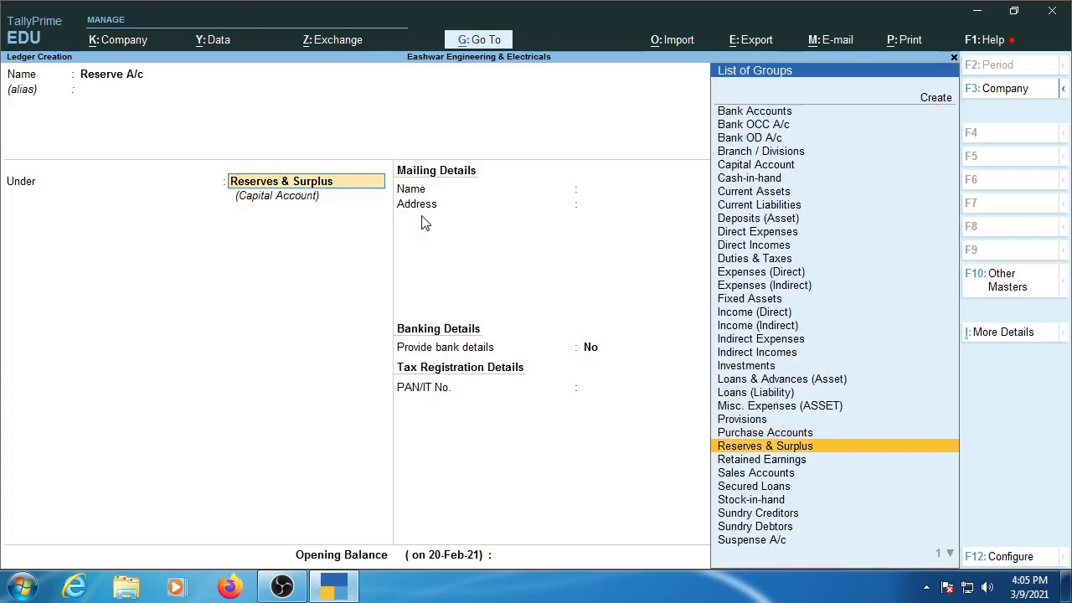
pyautogui.press('Return')
pyautogui.press('Return')
pyautogui.press('Return')
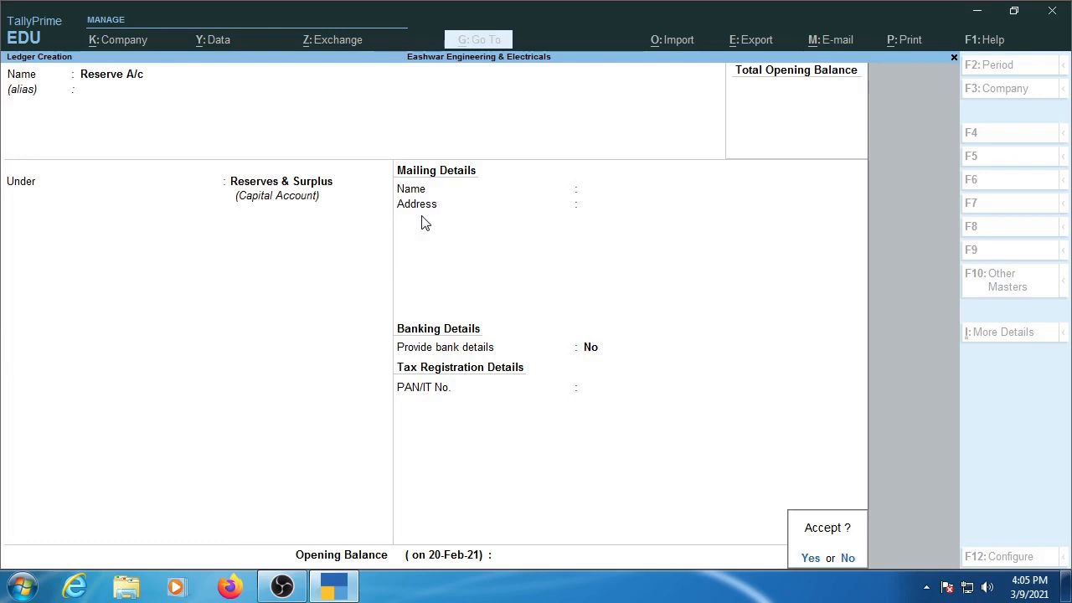
# - Save Reserve A/c and name the next ledger Sales A/c without an alias
pyautogui.write('ySale')
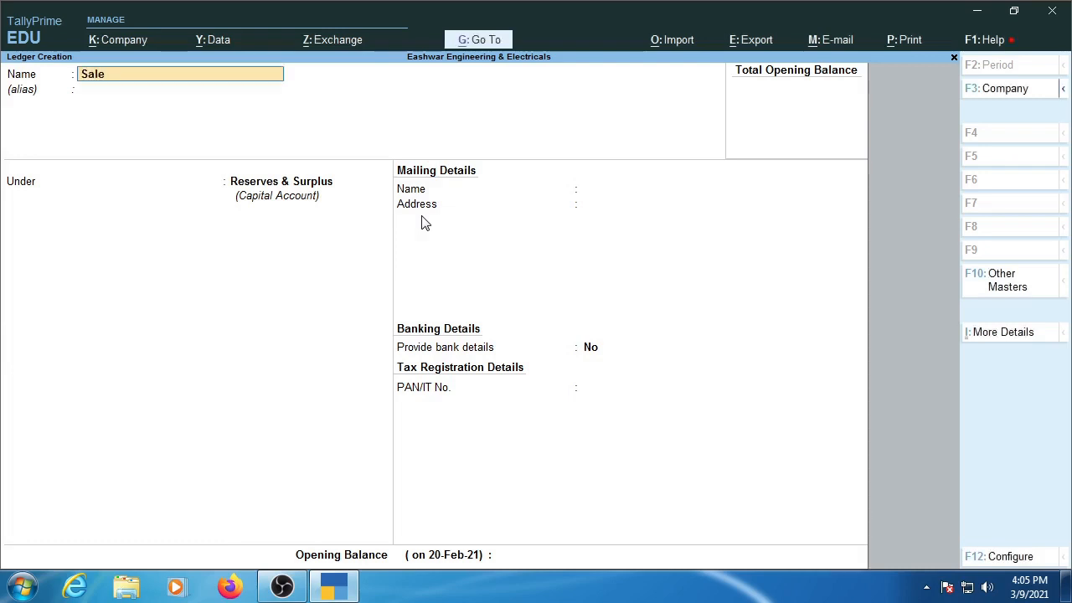
pyautogui.write('s a/c')
pyautogui.press('Return')
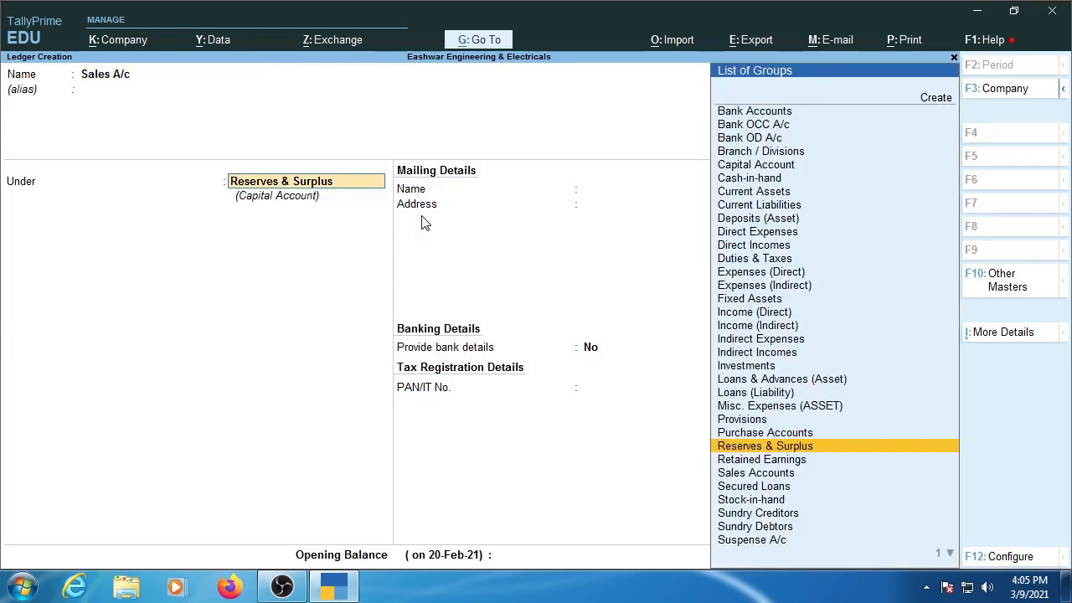
pyautogui.press('BackSpace')
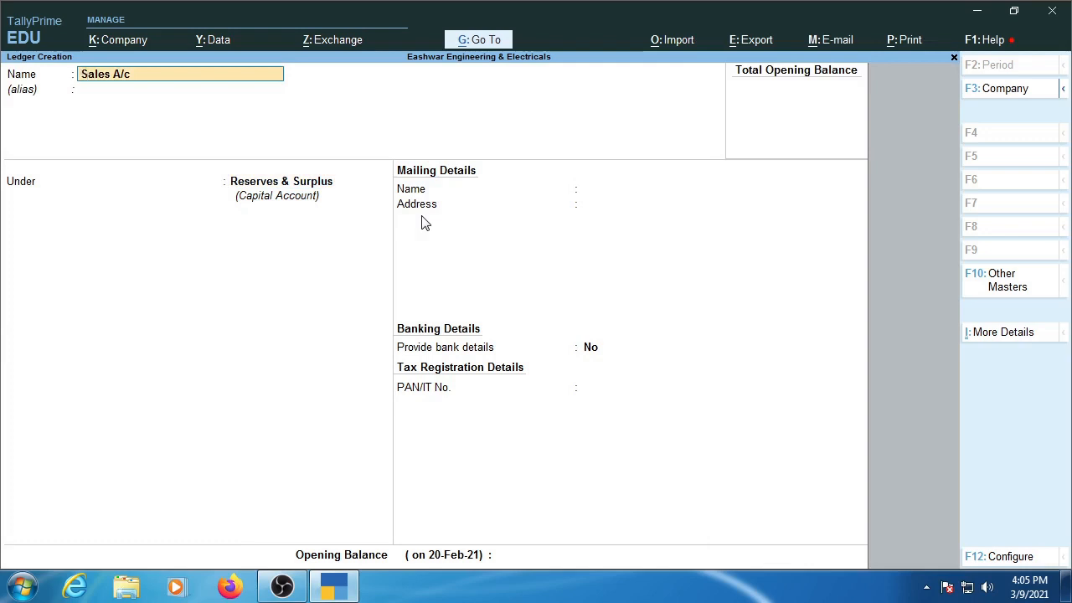
pyautogui.press('Return')
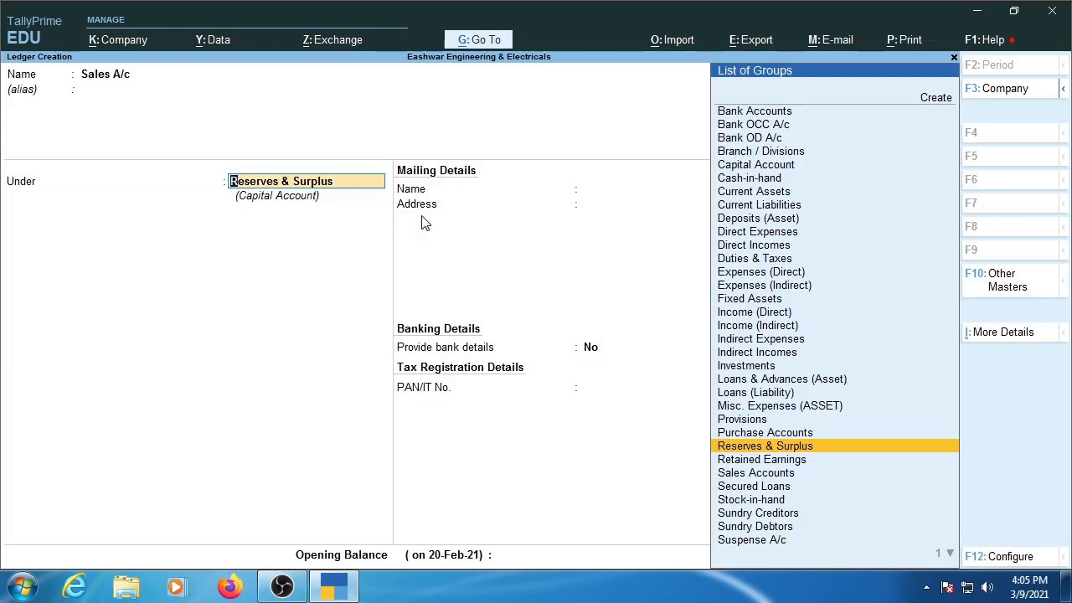
# - Look through the groups listed above Sales Accounts, up to the direct and indirect expense groups
pyautogui.press('Down')
pyautogui.press('Down')
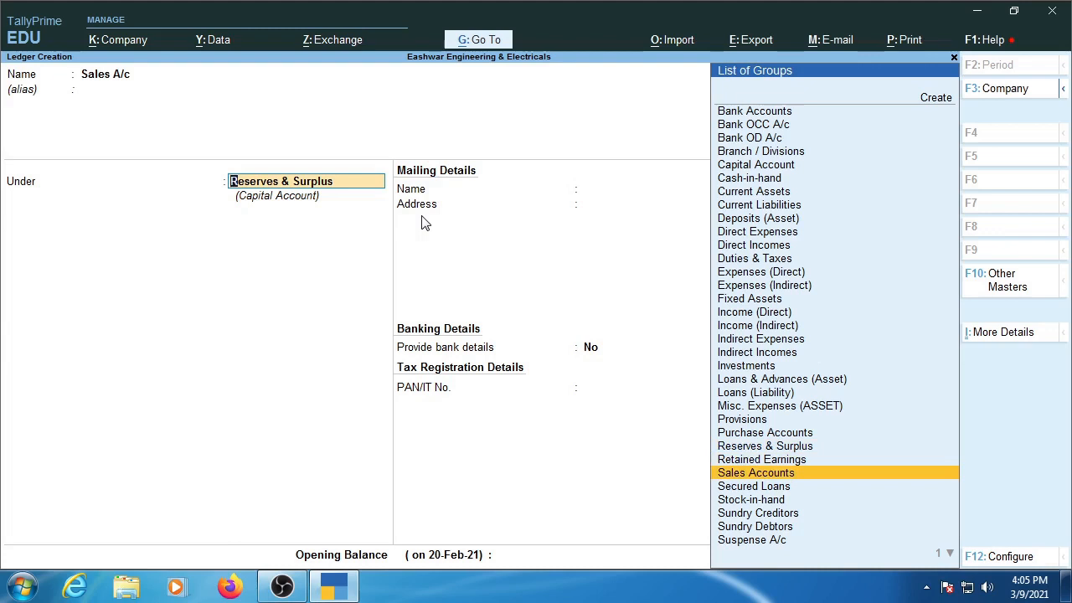
pyautogui.press('Up')
pyautogui.press('Up')
pyautogui.press('Up')
pyautogui.press('Up')
pyautogui.press('Up')
pyautogui.press('Up')
pyautogui.press('Up')
pyautogui.press('Up')
pyautogui.press('Up')
pyautogui.press('Up')
pyautogui.press('Up')
pyautogui.press('Up')
pyautogui.press('Up')
pyautogui.press('Up')
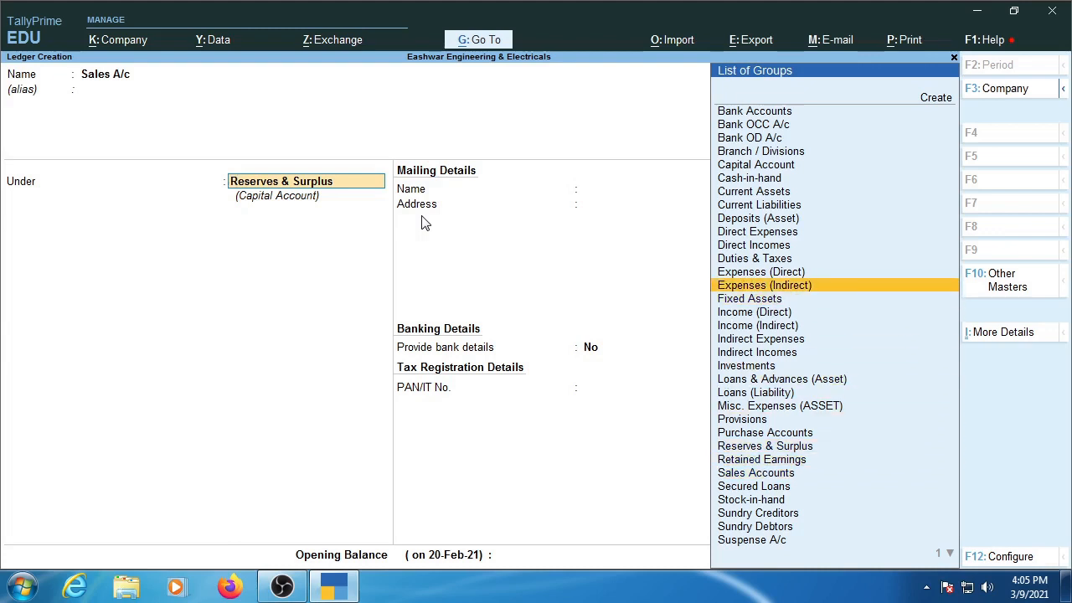
pyautogui.press('Up')
pyautogui.press('Up')
pyautogui.press('Up')
pyautogui.press('Down')
pyautogui.press('Down')
pyautogui.press('Down')
pyautogui.press('Down')
pyautogui.press('Down')
pyautogui.press('Down')
pyautogui.press('Down')
pyautogui.press('Down')
pyautogui.press('Down')
pyautogui.press('Down')
pyautogui.press('Down')
pyautogui.press('Down')
pyautogui.press('Down')
pyautogui.press('Down')
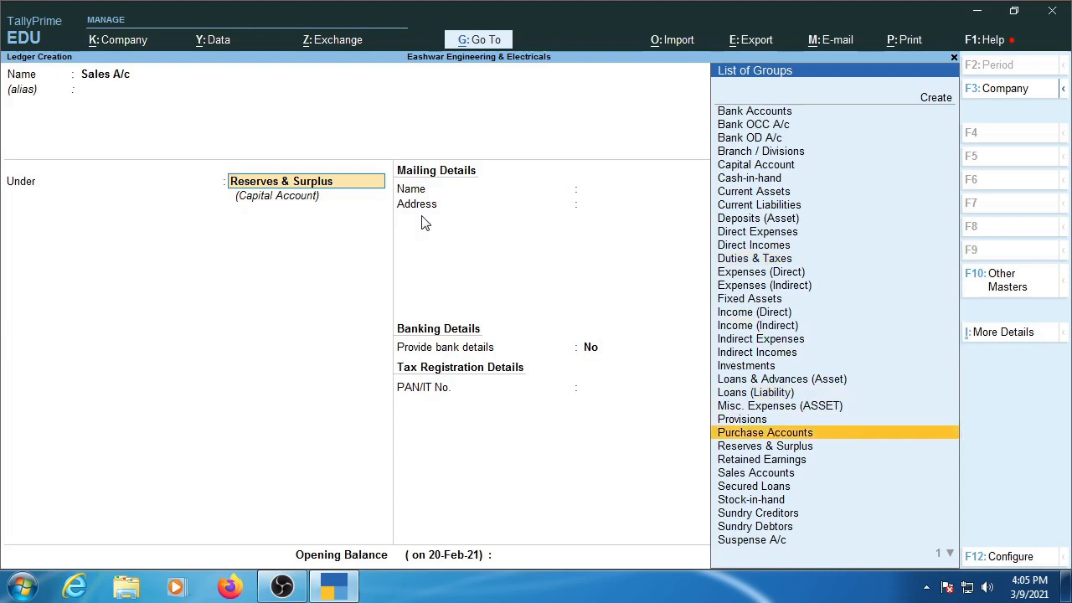
# - Place Sales A/c under Sales Accounts with ledger type Not Applicable and GST Applicable
pyautogui.press('Down')
pyautogui.press('Down')
pyautogui.press('Down')
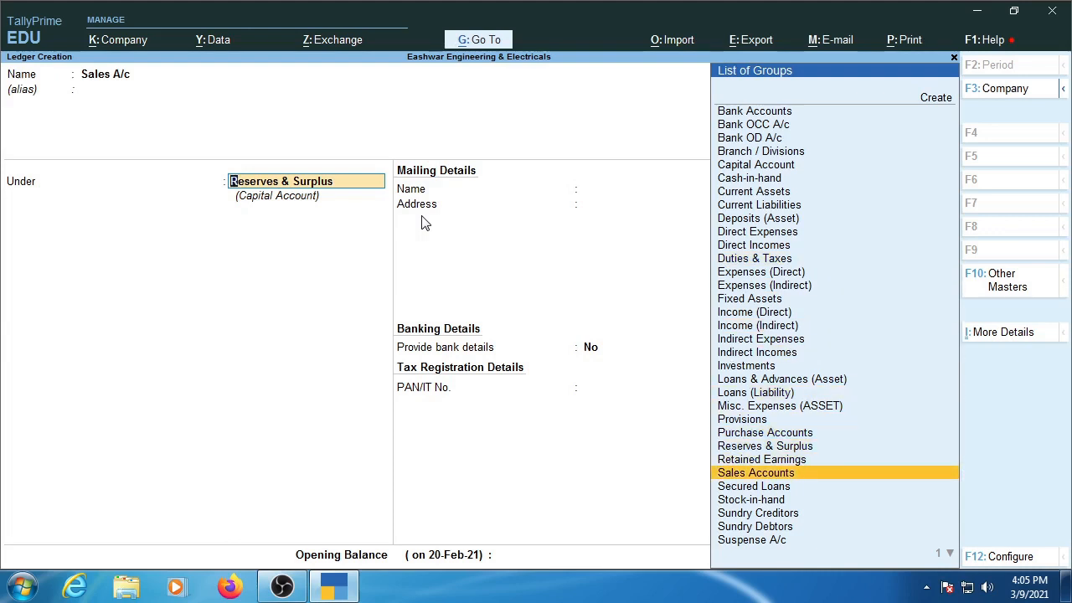
pyautogui.press('Return')
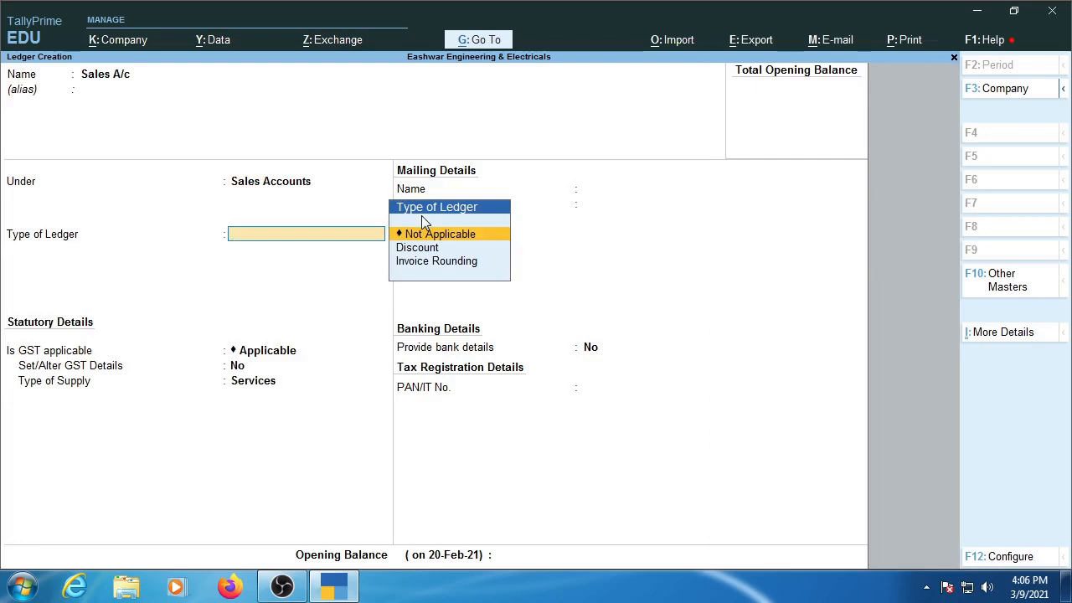
pyautogui.press('Return')
pyautogui.press('Return')
# - Set the type of supply of Sales A/c to Goods and save it without altered GST details, bank details or a PAN
pyautogui.press('Return')
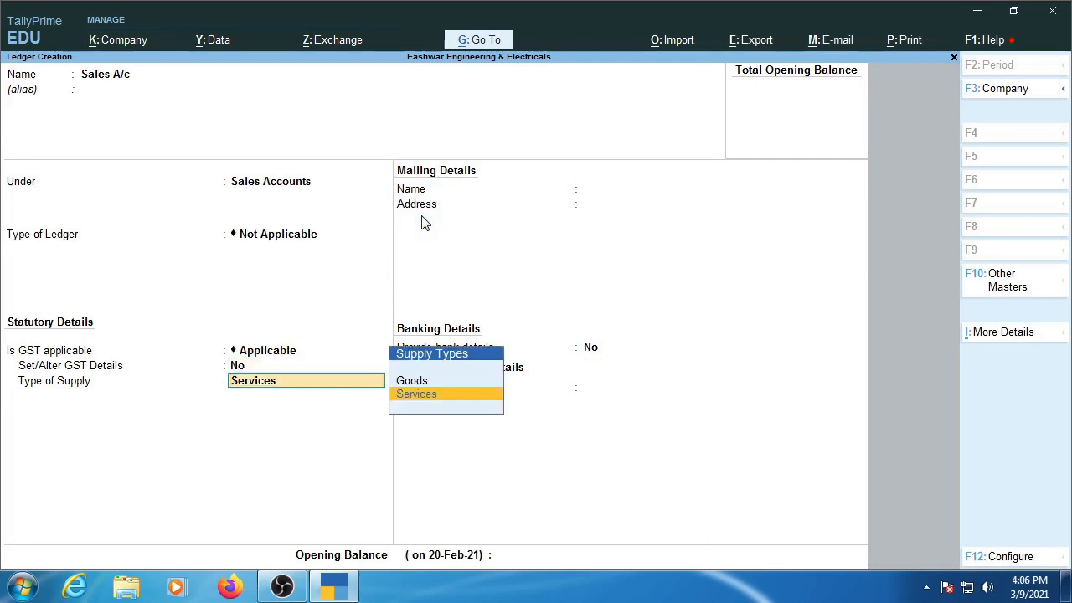
pyautogui.write('G')
pyautogui.press('Return')
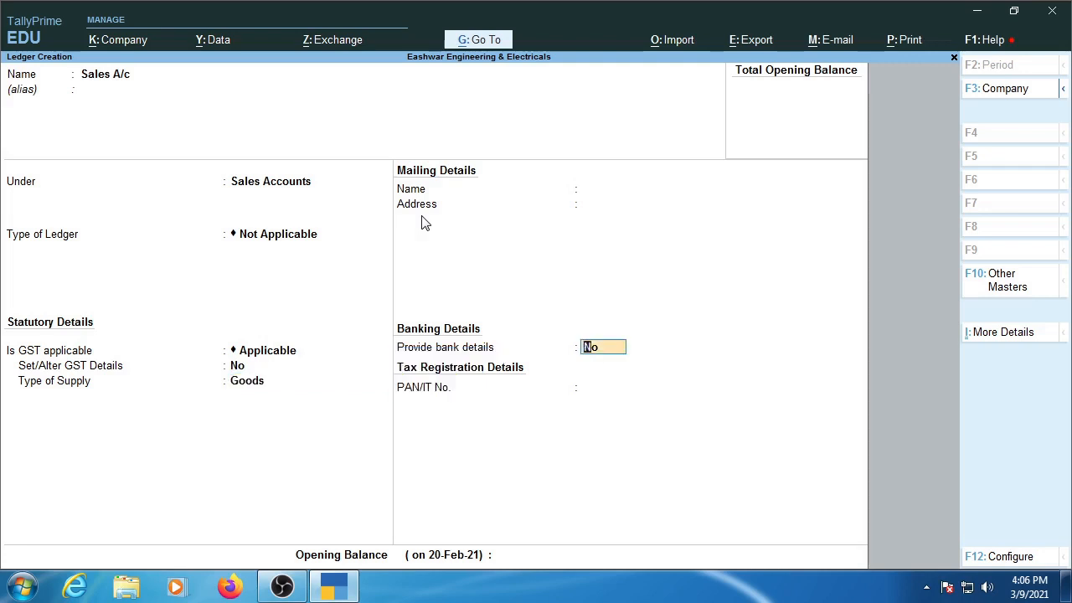
pyautogui.press('Return')
pyautogui.press('Return')
pyautogui.press('Return')
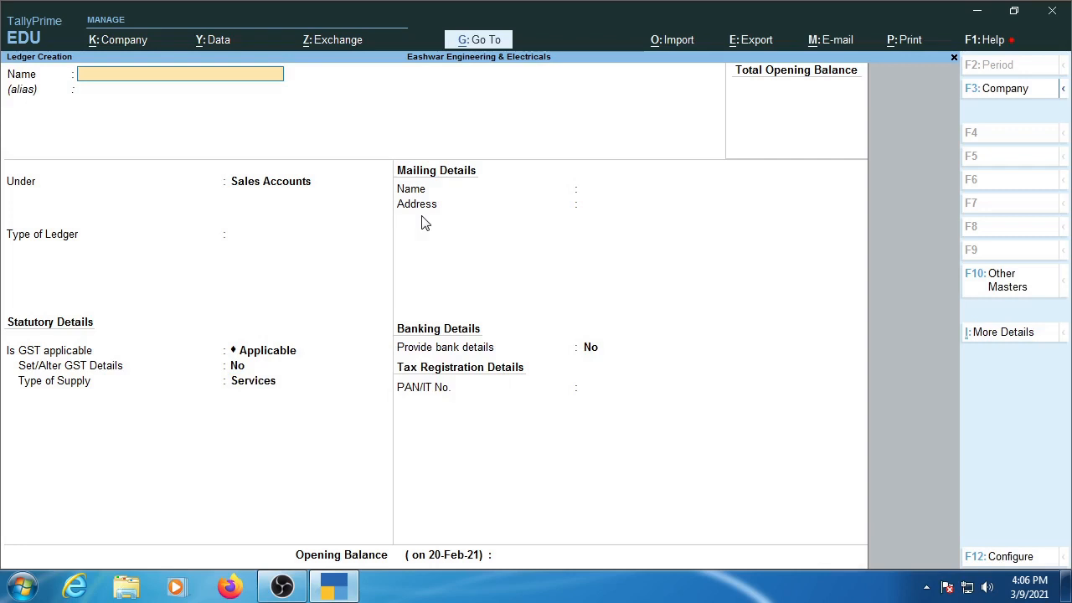
# - Name the new ledger Loan A/c and leave its alias empty
pyautogui.write('Loan a/c')
pyautogui.press('Return')
pyautogui.press('Return')
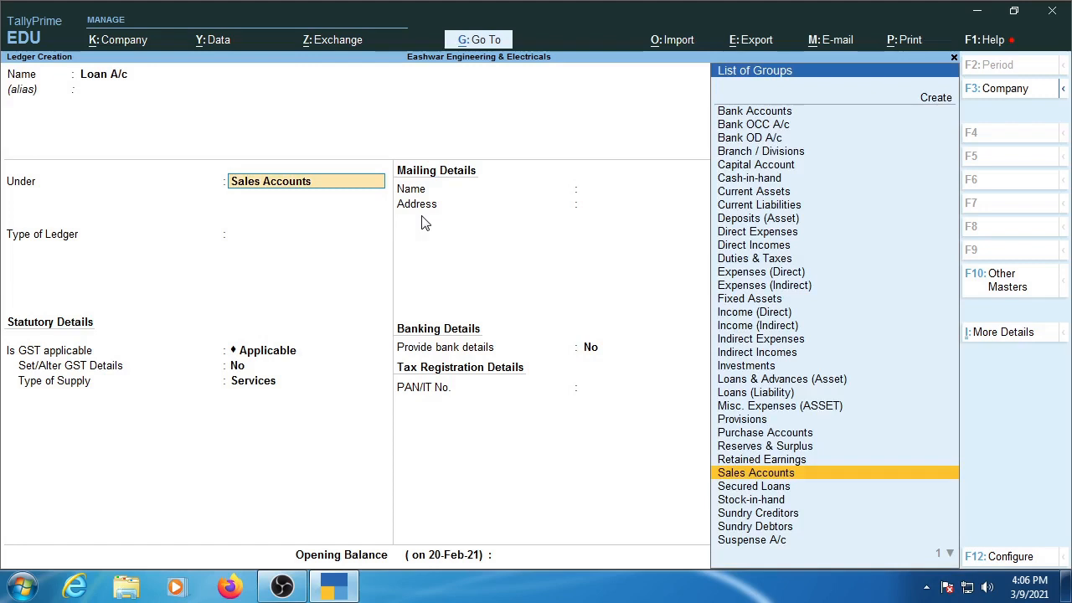
# - Look through the loan-related groups in the list, from Loans & Advances (Asset) down to Unsecured Loans
pyautogui.press('Up')
pyautogui.press('Up')
pyautogui.press('Up')
pyautogui.press('Up')
pyautogui.press('Up')
pyautogui.press('Up')
pyautogui.press('Up')
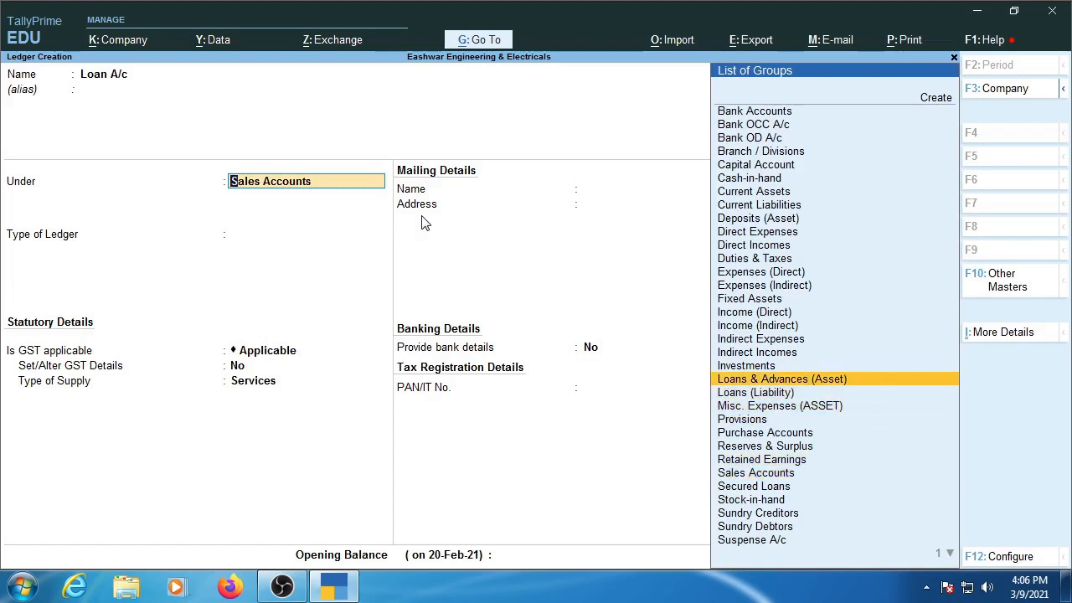
pyautogui.press('Down')
pyautogui.press('Down')
pyautogui.press('Down')
pyautogui.press('Down')
pyautogui.press('Down')
pyautogui.press('Down')
pyautogui.press('Down')
pyautogui.press('Down')
pyautogui.press('Down')
pyautogui.press('Down')
pyautogui.press('Up')
pyautogui.press('Up')
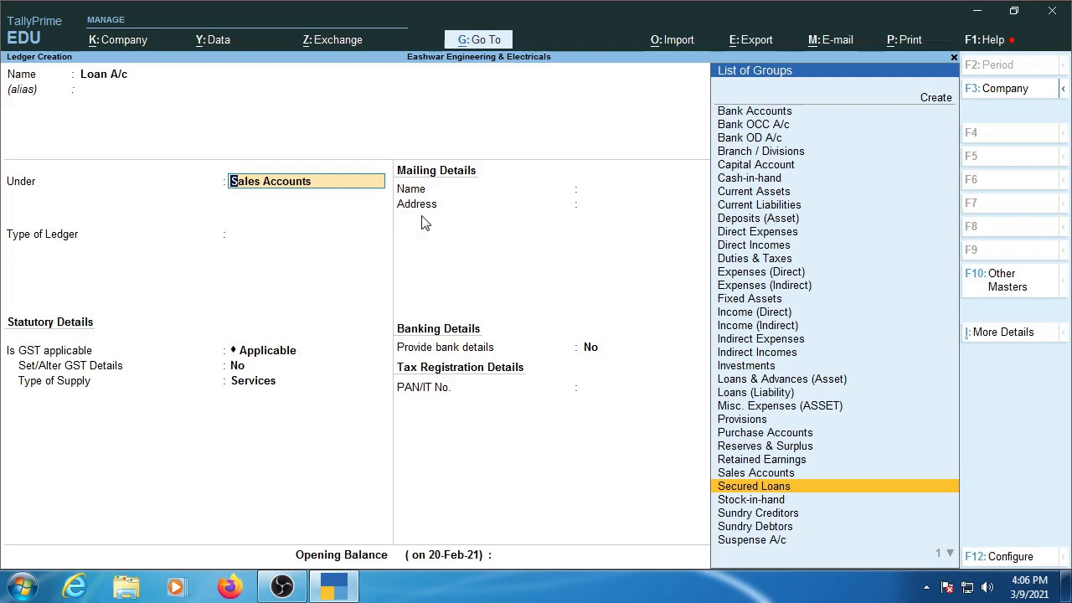
pyautogui.press('Down')
pyautogui.press('Down')
pyautogui.press('Down')
pyautogui.press('Down')
pyautogui.press('Down')
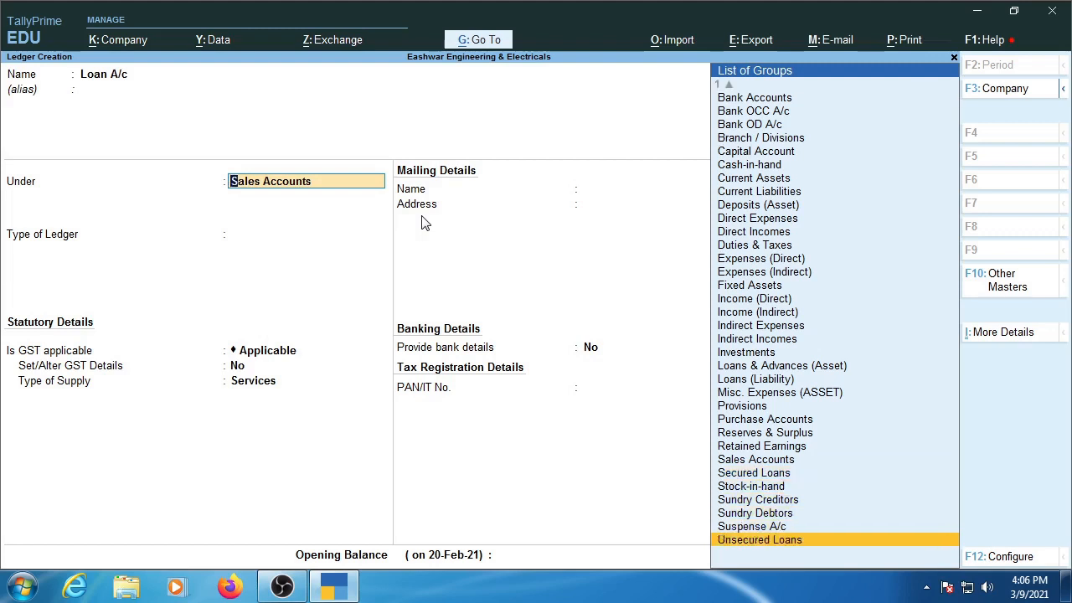
# - Place Loan A/c under Secured Loans with assessable value calculation Not Applicable, keeping the ledger name as mailing name
pyautogui.press('Up')
pyautogui.press('Up')
pyautogui.press('Up')
pyautogui.press('Up')
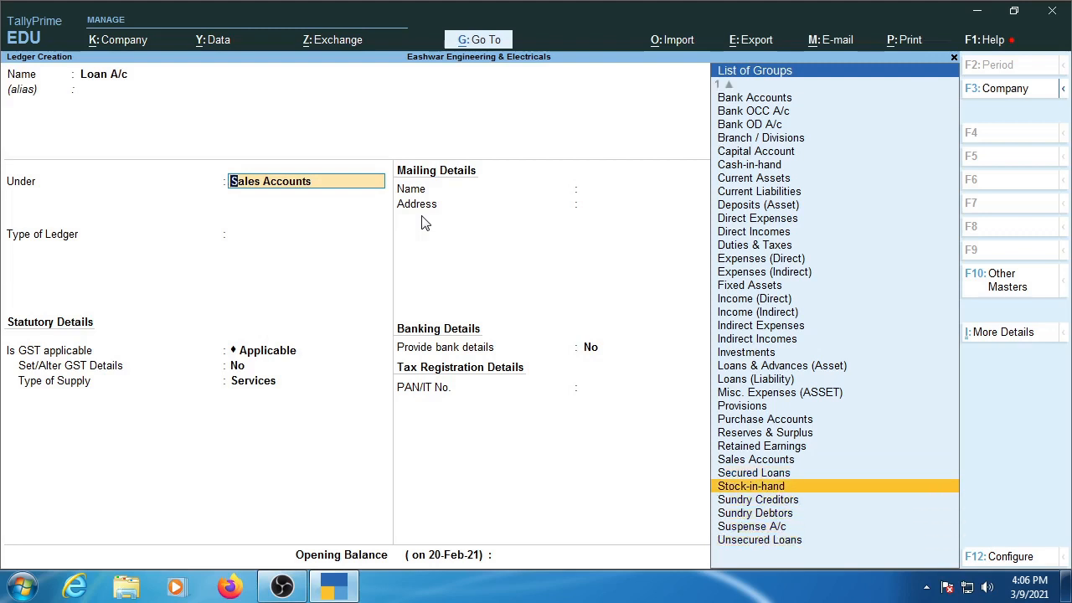
pyautogui.press('Up')
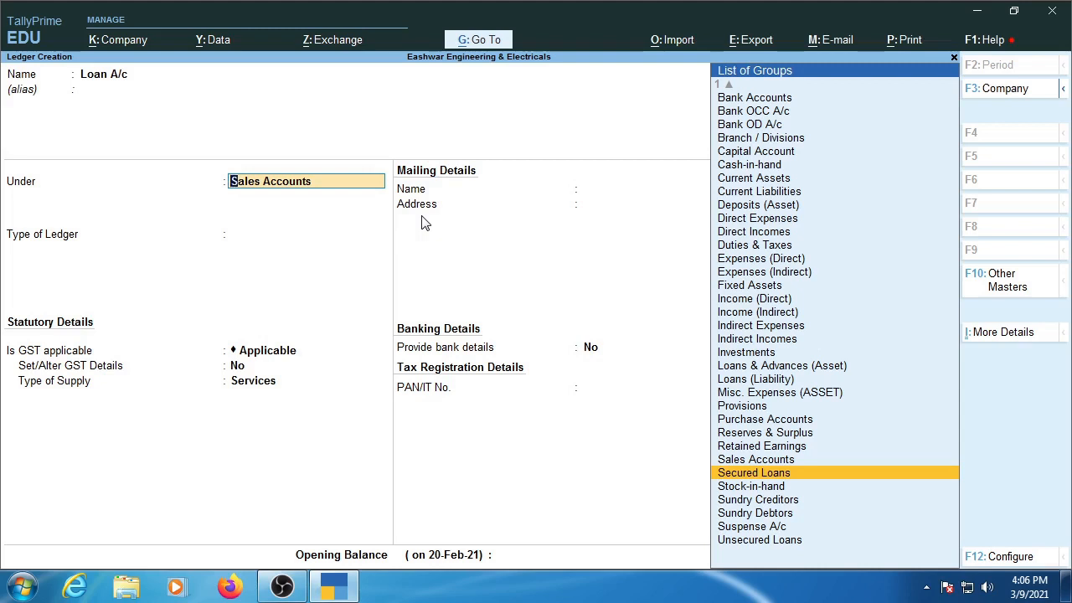
pyautogui.press('Return')
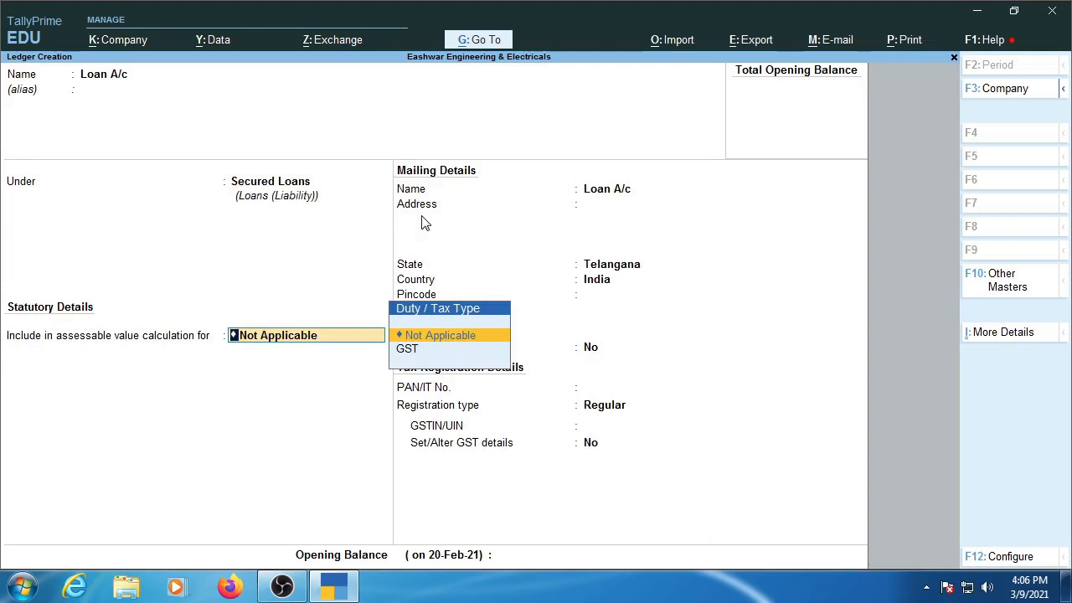
pyautogui.press('Return')
pyautogui.press('Return')
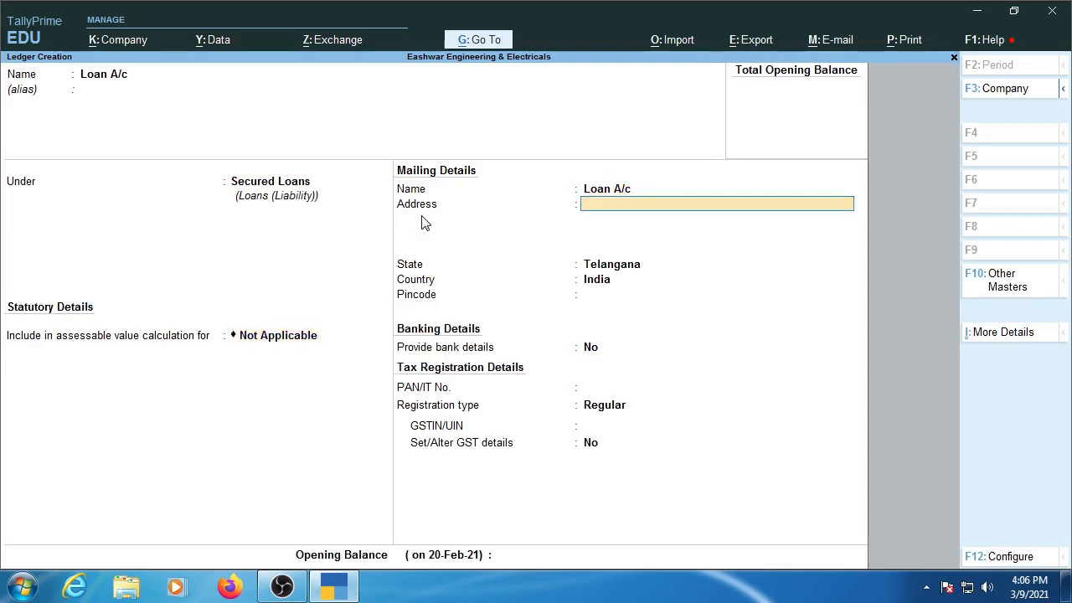
# - Save Loan A/c with state Telangana, country India, no bank details, registration type Regular and no altered GST details
pyautogui.press('Return')
pyautogui.press('Return')
pyautogui.press('Return')
pyautogui.press('Return')
pyautogui.press('Return')
pyautogui.press('Return')
pyautogui.press('Return')
pyautogui.press('Return')
pyautogui.press('Return')
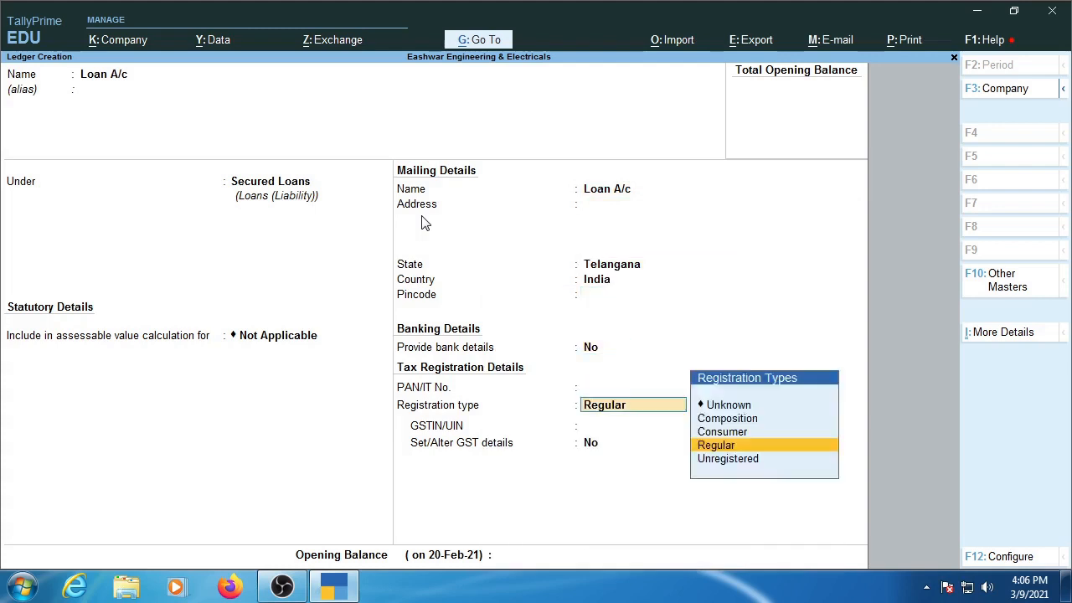
pyautogui.press('Return')
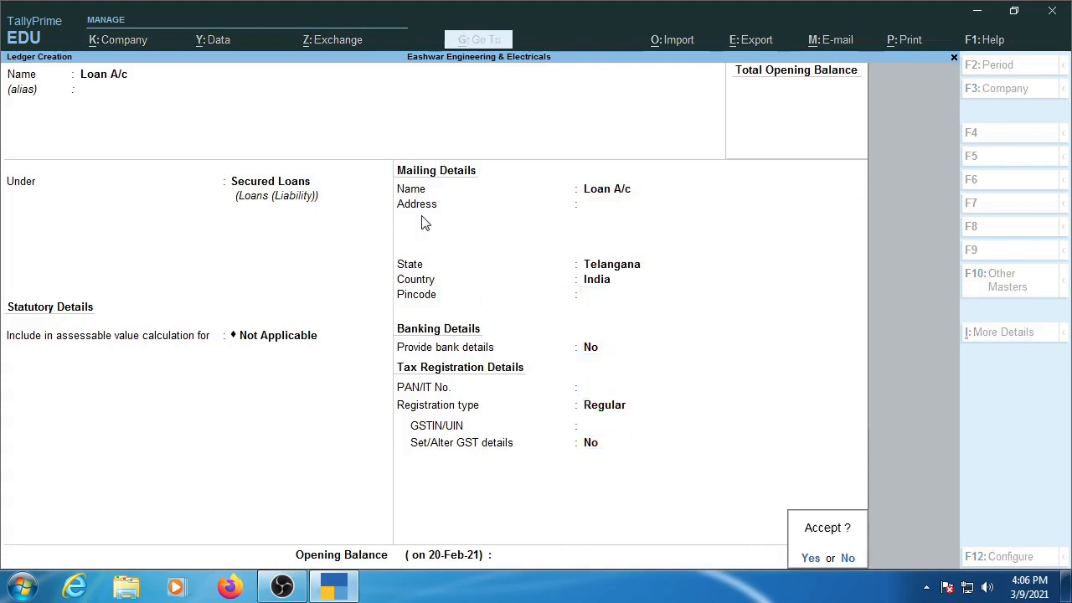
pyautogui.press('Return')
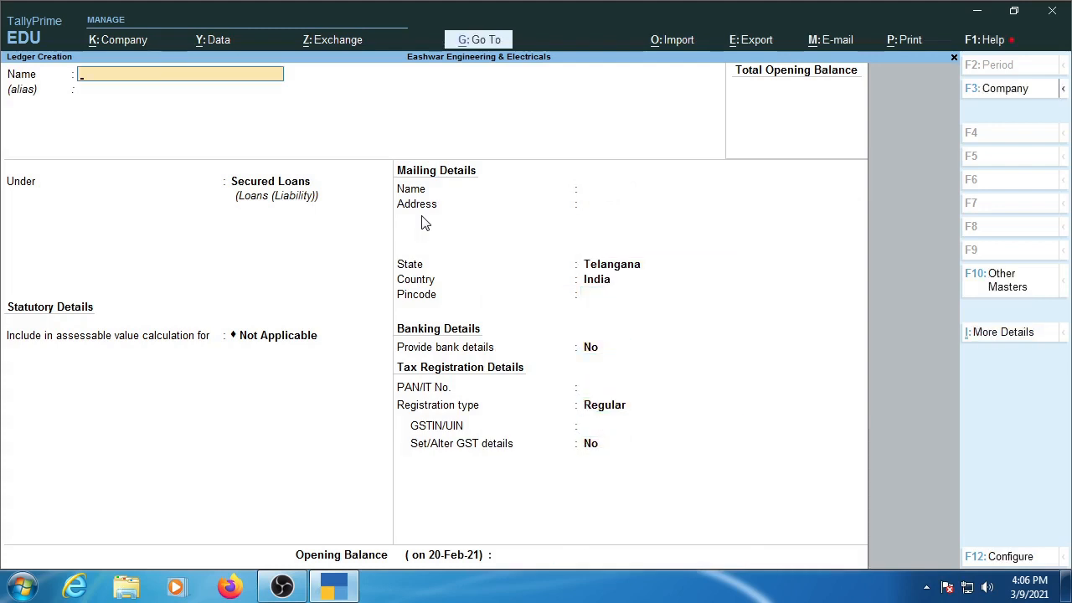
# - Try placing a ledger named Dd under the Stock-in-hand group
pyautogui.write('Dd')
pyautogui.press('Return')
pyautogui.press('Down')
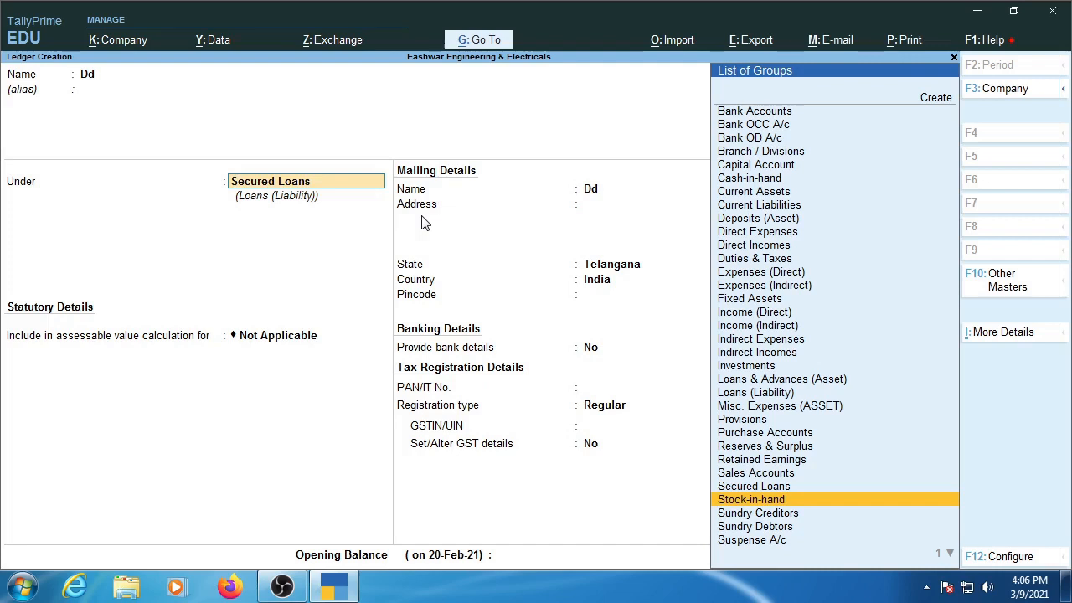
pyautogui.press('Return')
pyautogui.press('BackSpace')
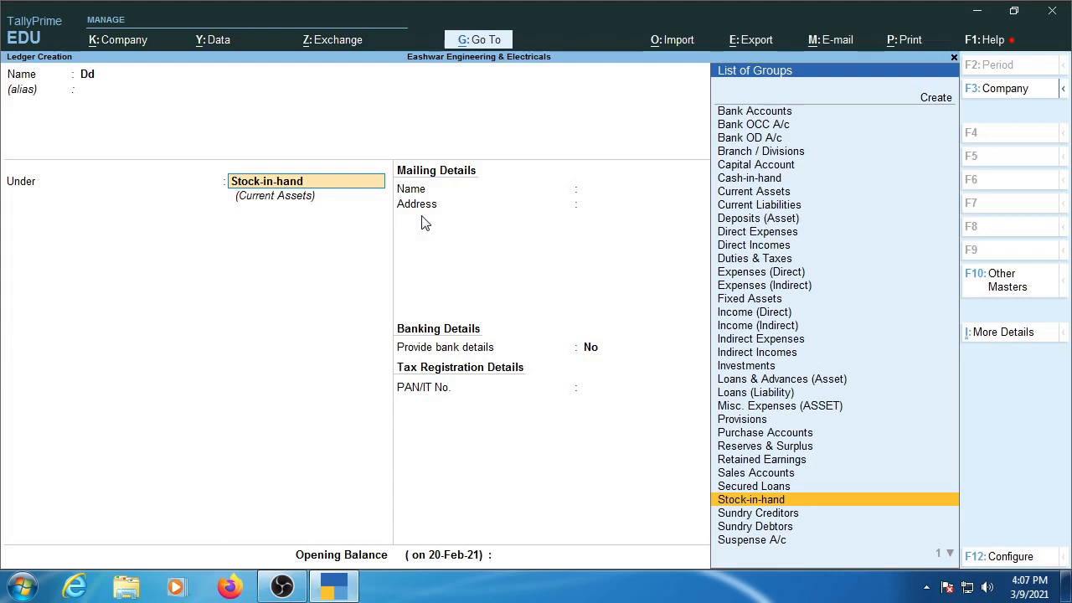
pyautogui.press('Down')
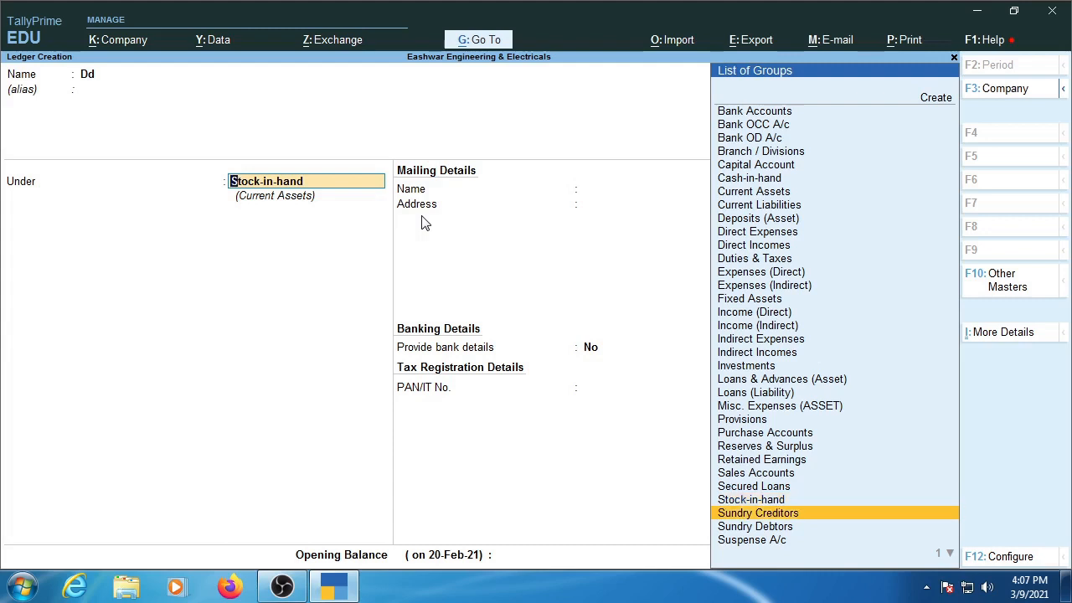
pyautogui.press('BackSpace')
pyautogui.press('BackSpace')
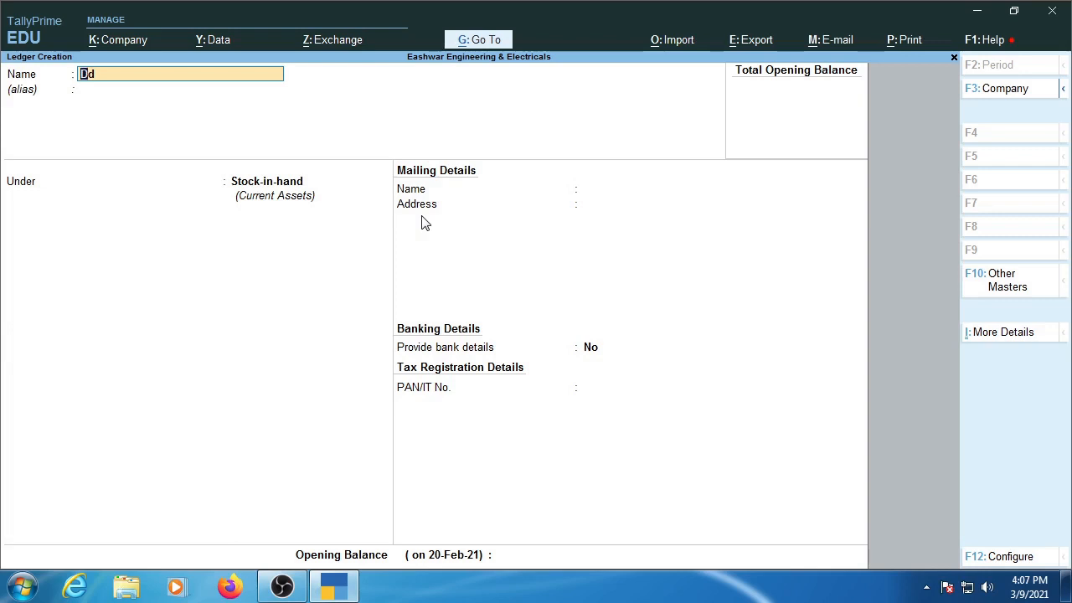
# - Name the ledger X A/c without an alias and place it under Sundry Creditors
pyautogui.write('X a/c')
pyautogui.press('Return')
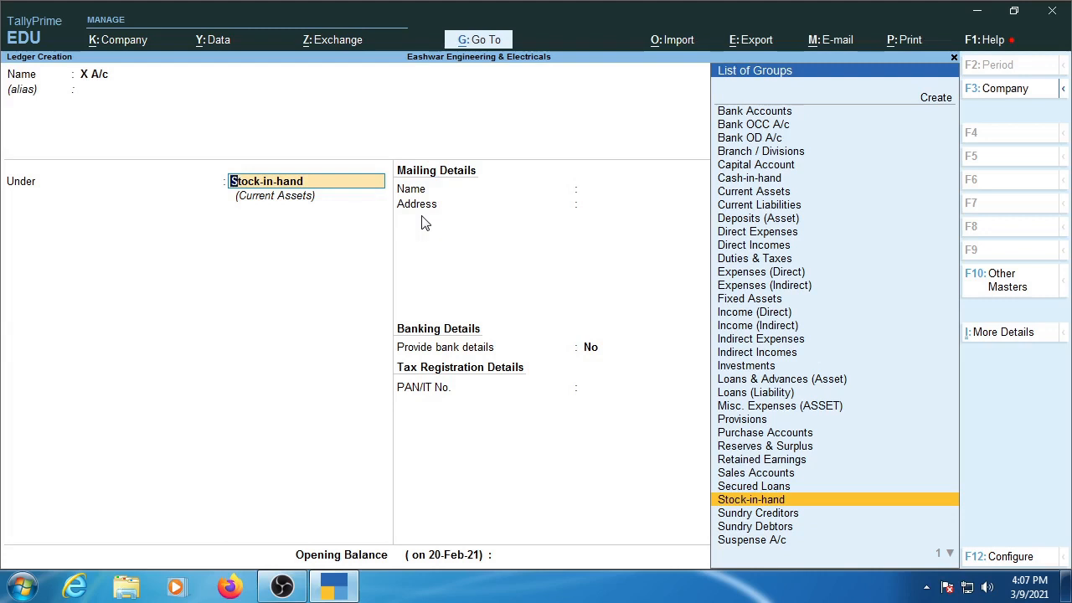
pyautogui.press('Down')
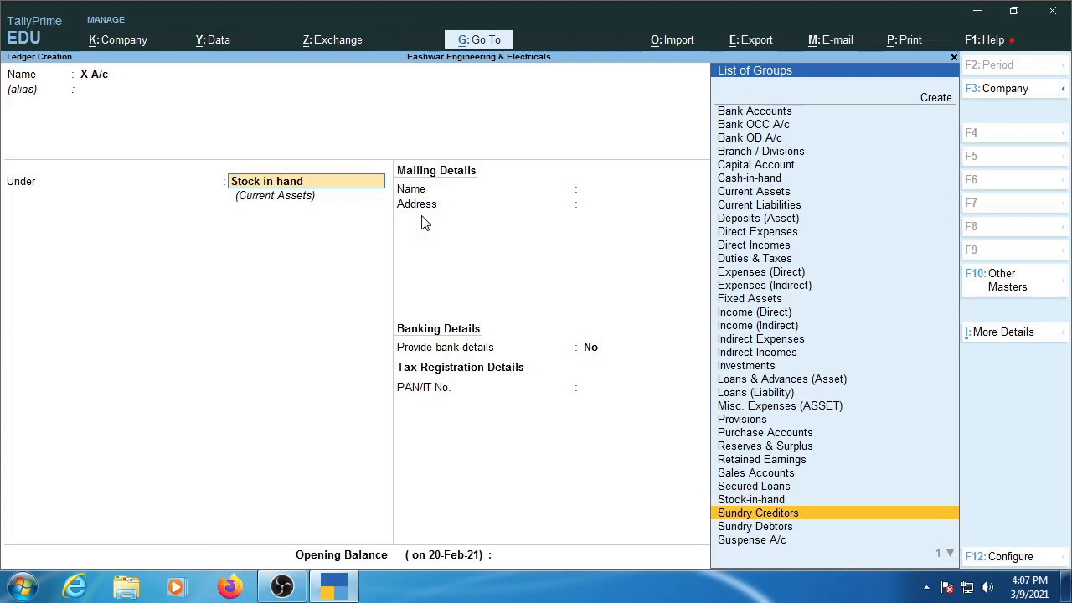
pyautogui.press('Return')
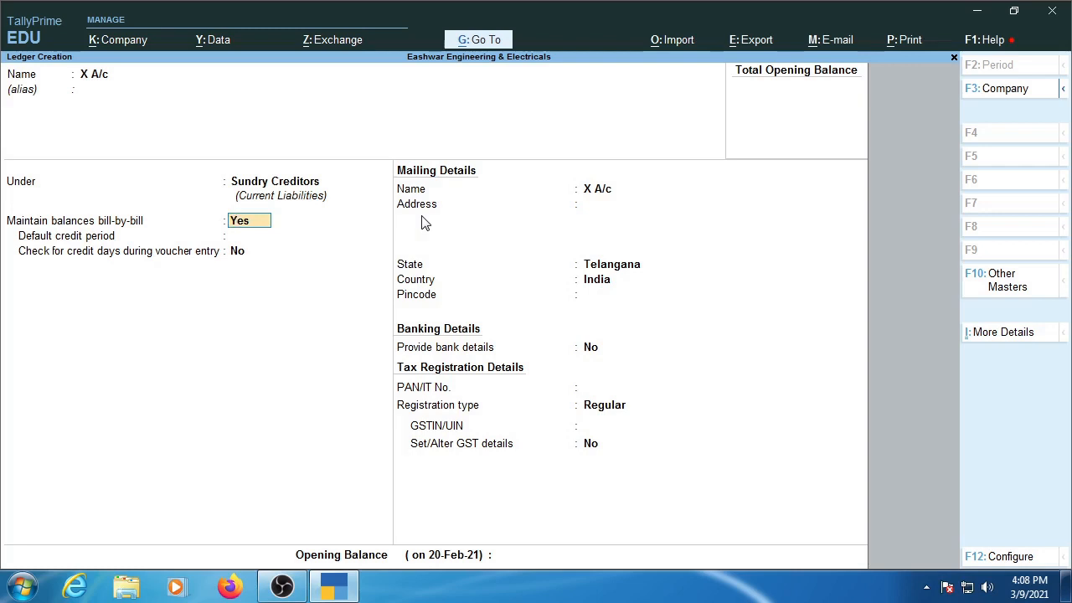
# - Save X A/c with bill-by-bill balances, no default credit period, no bank details and registration type Regular
pyautogui.press('Return')
pyautogui.press('Return')
pyautogui.press('Return')
pyautogui.press('Return')
pyautogui.press('Return')
pyautogui.press('Return')
pyautogui.press('Return')
pyautogui.press('Return')
pyautogui.press('Return')
pyautogui.press('Return')
pyautogui.press('Return')
pyautogui.press('Return')
pyautogui.press('Return')
pyautogui.press('Return')
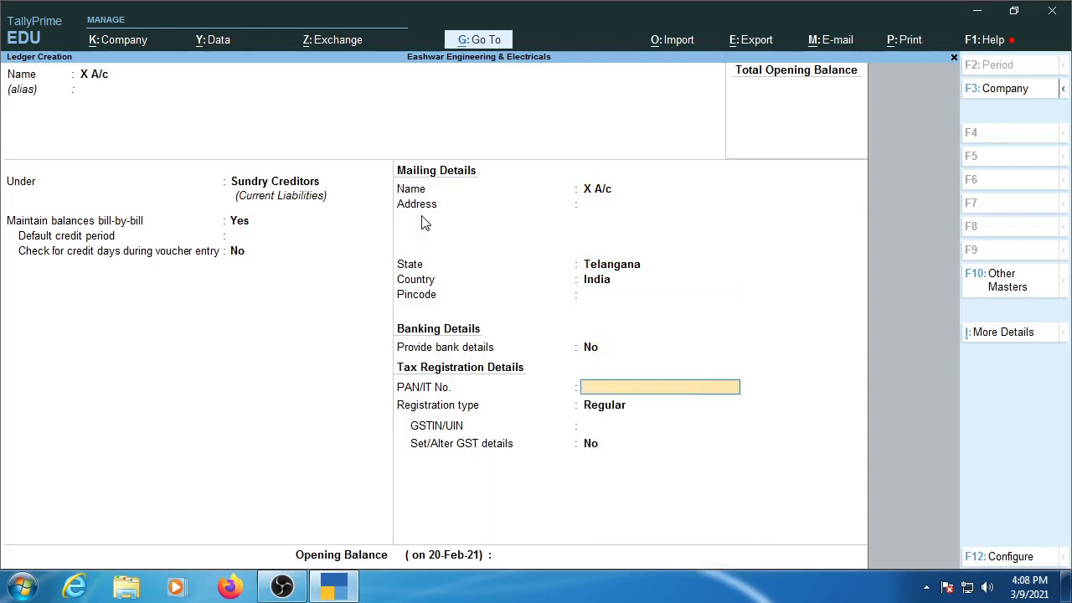
pyautogui.press('Return')
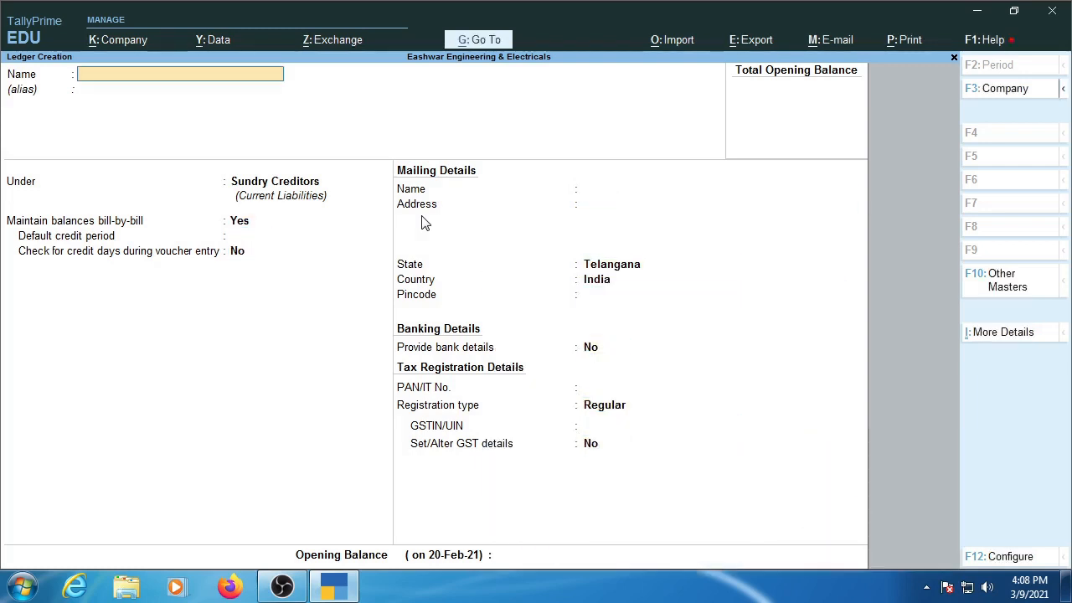
# - Name the next ledger Y A/c without an alias and place it under Sundry Debtors
pyautogui.write('Y A/c')
pyautogui.press('Return')
pyautogui.press('Return')
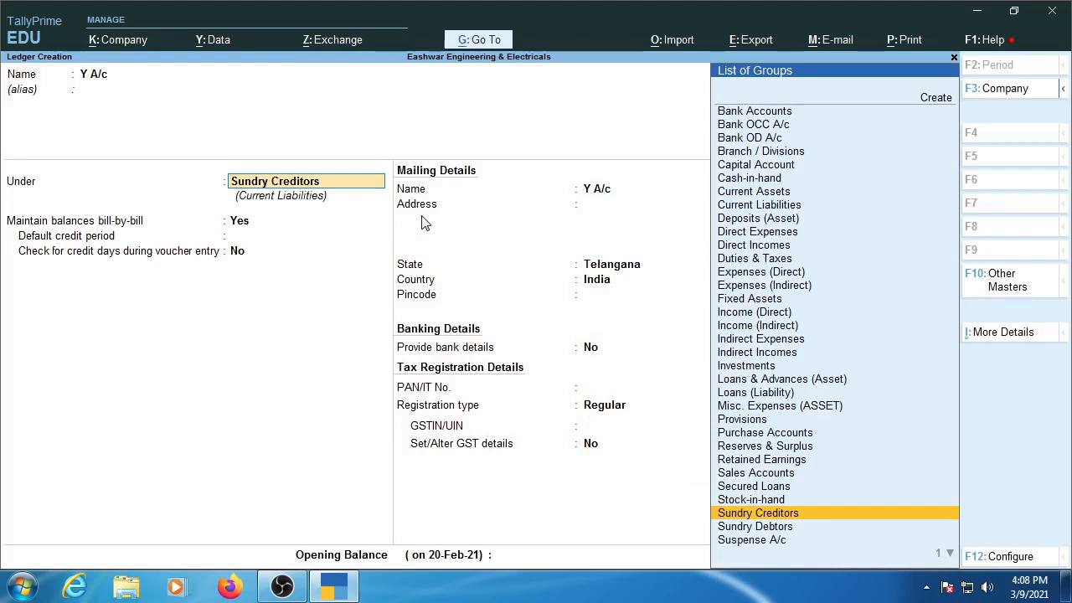
pyautogui.press('Down')
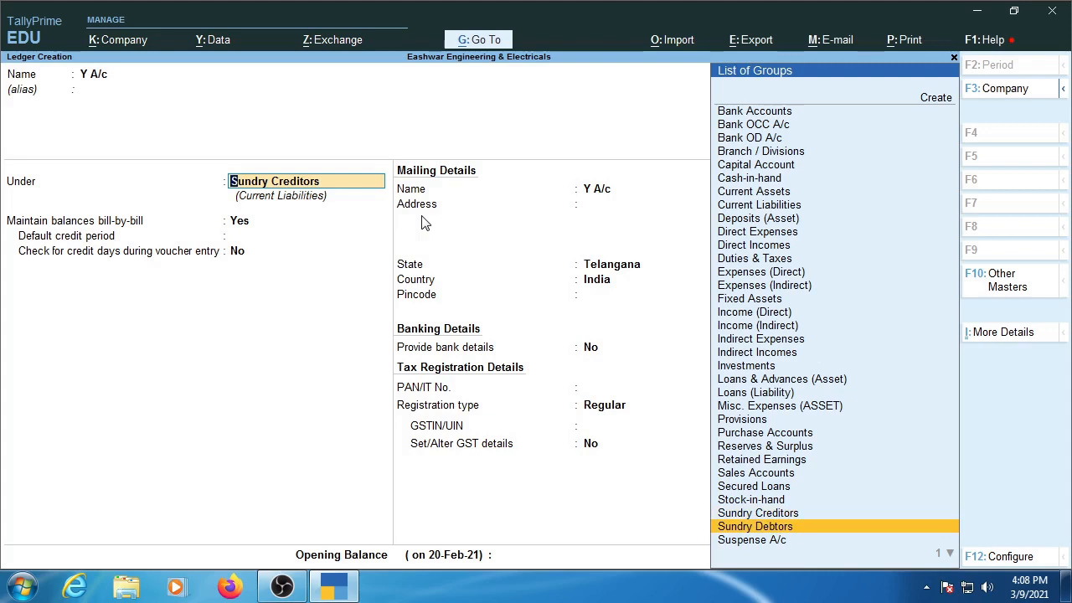
pyautogui.press('Return')
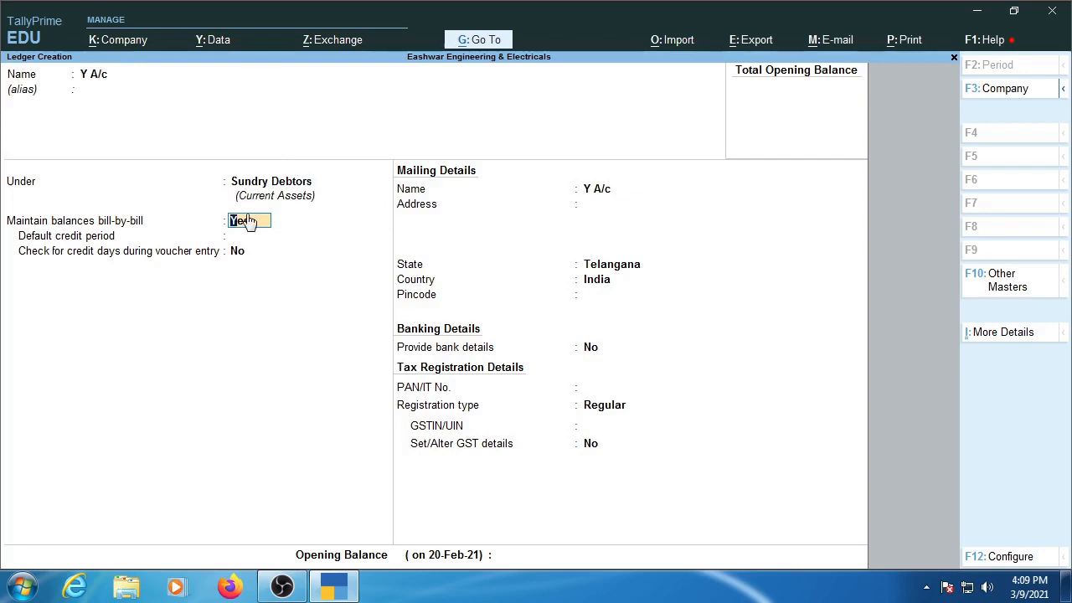
# - Save Y A/c with bill-by-bill balances, no default credit period, no bank details, registration type Regular and no opening balance
pyautogui.press('Return')
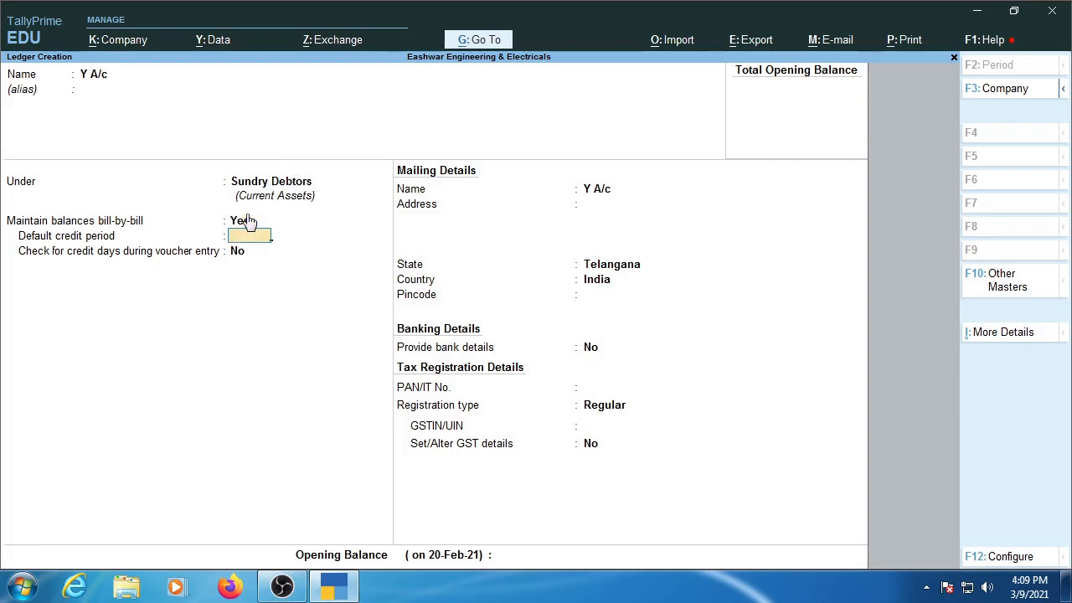
pyautogui.press('Return')
pyautogui.press('Return')
pyautogui.press('Return')
pyautogui.press('Return')
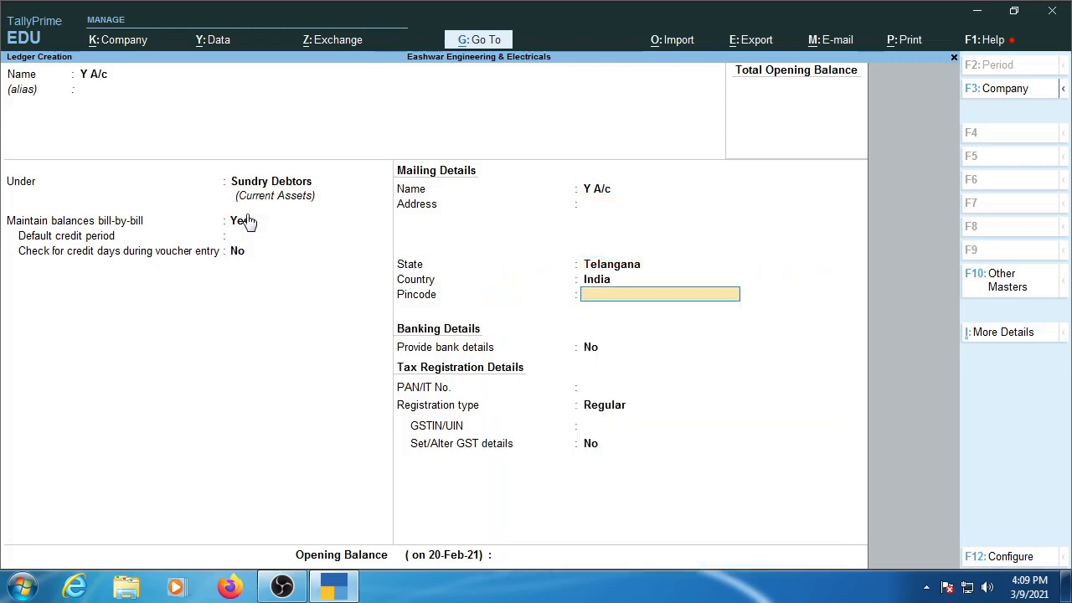
pyautogui.press('Return')
pyautogui.press('Return')
pyautogui.press('Return')
pyautogui.press('Return')
pyautogui.press('Return')
pyautogui.press('Return')
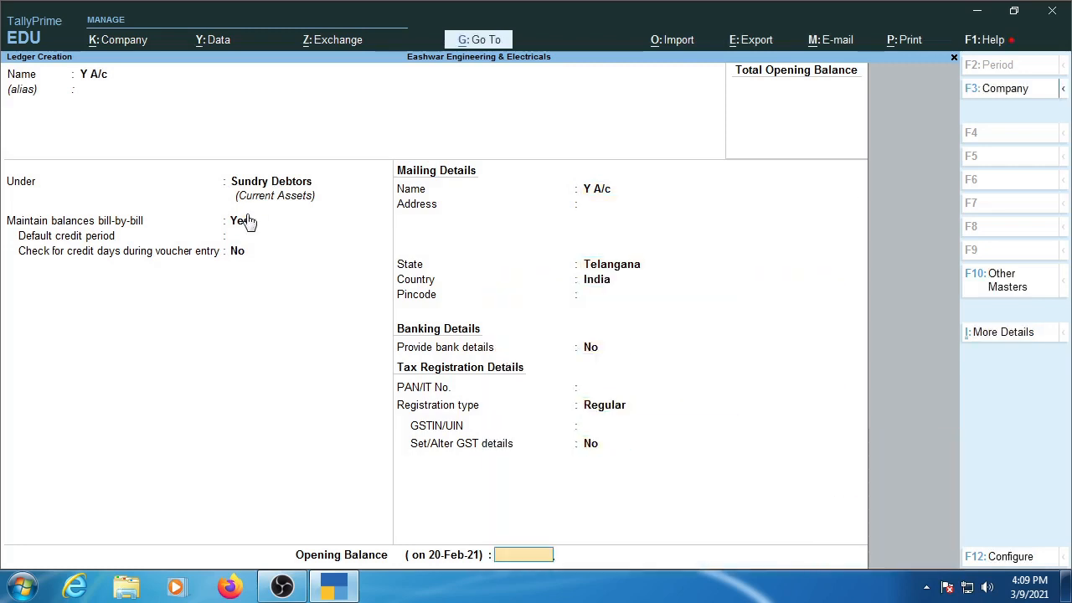
pyautogui.press('Return')
pyautogui.press('Return')
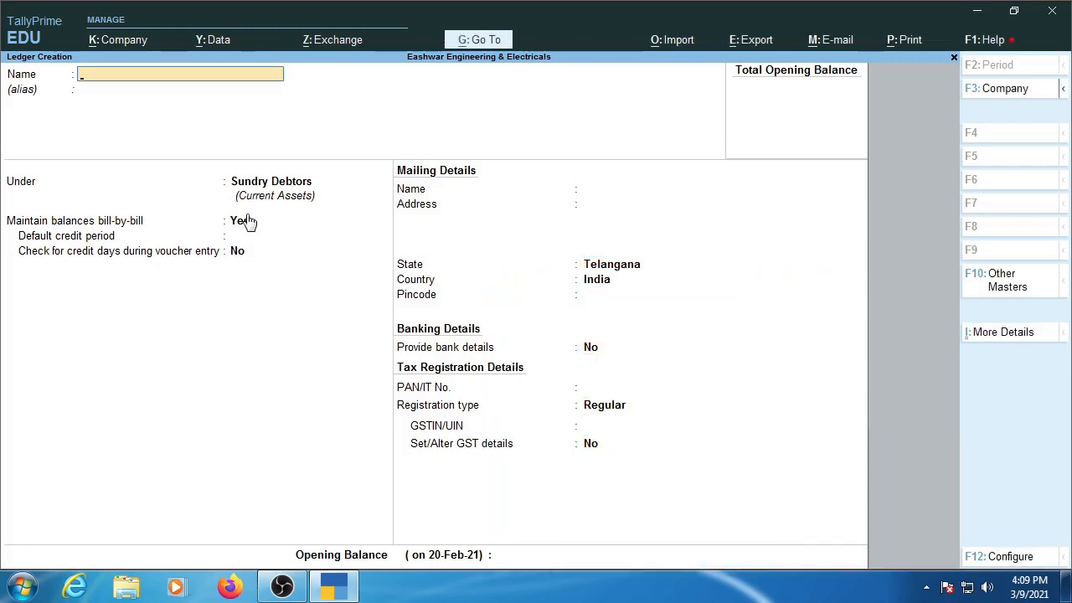
# - Name the next ledger Suspense A/c without an alias and place it under the Suspense A/c group
pyautogui.write('Suspense Ac')
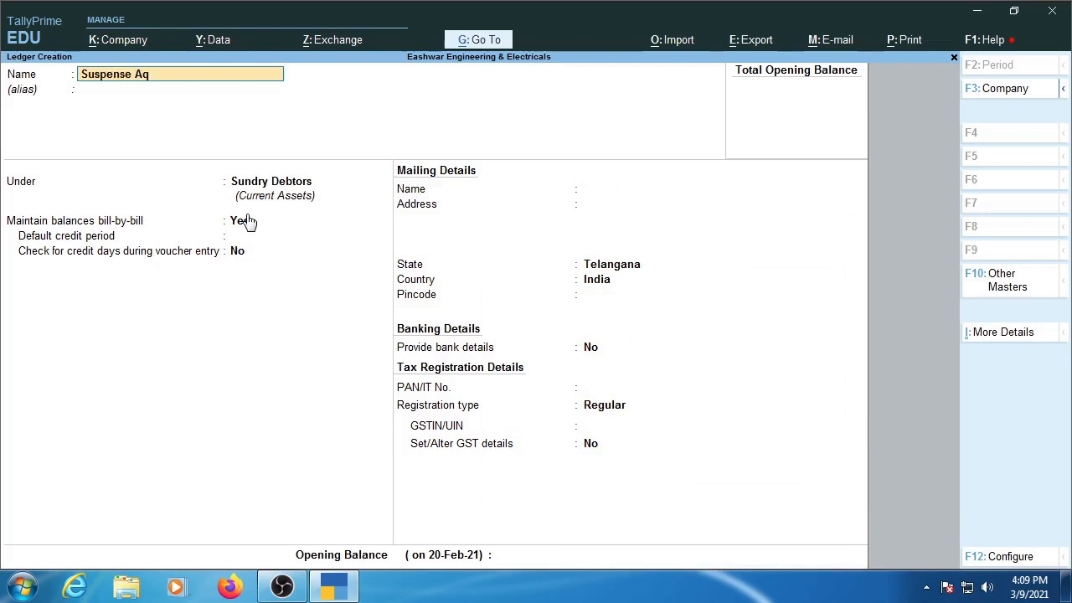
pyautogui.press('BackSpace')
pyautogui.press('BackSpace')
pyautogui.write('a/c')
pyautogui.press('Return')
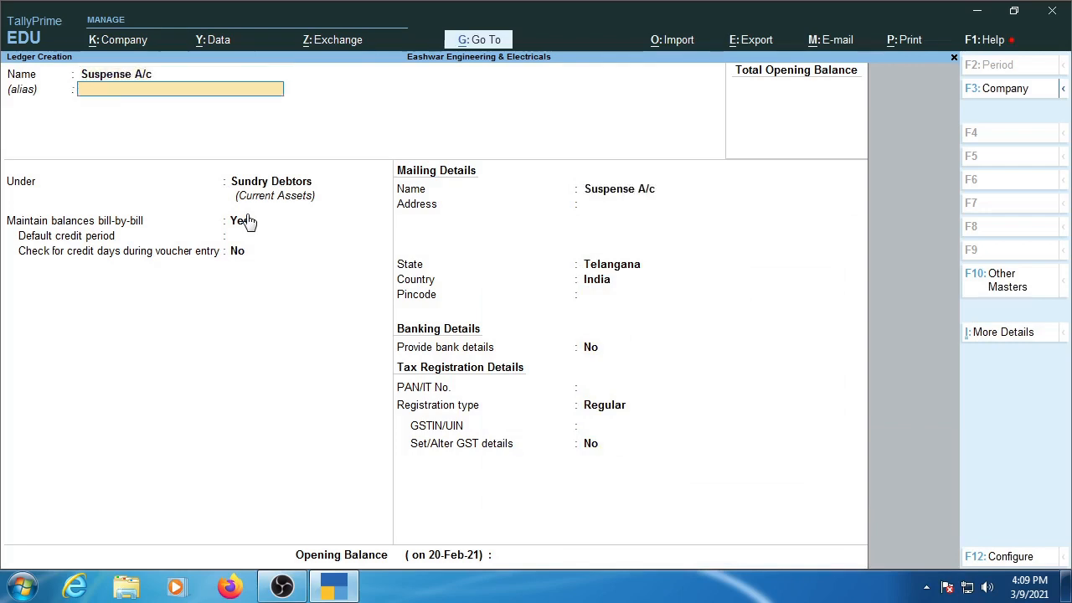
pyautogui.press('Return')
pyautogui.press('Down')
pyautogui.press('Down')
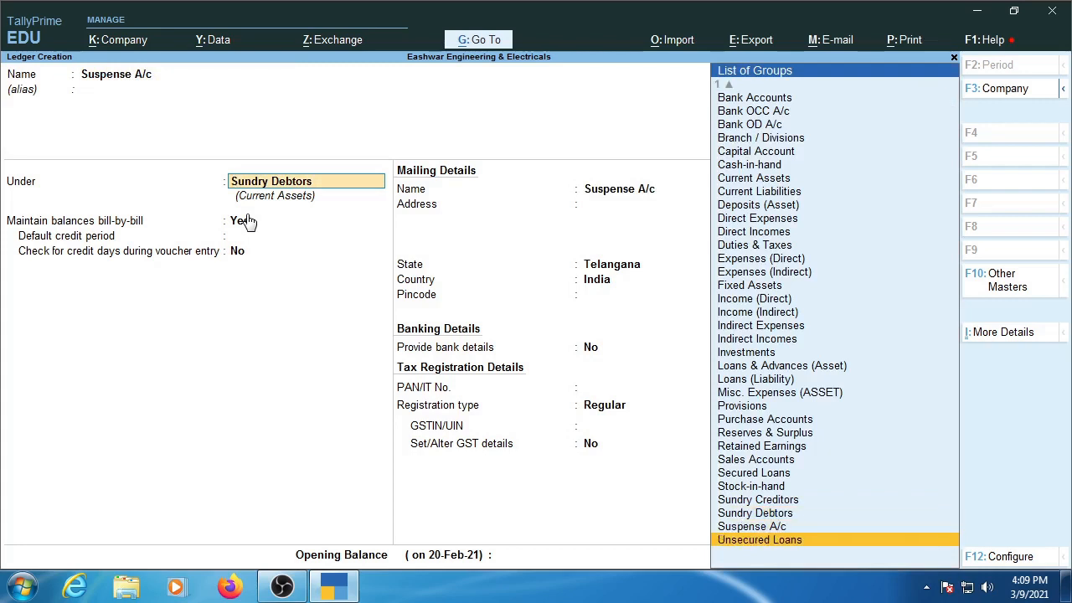
pyautogui.press('Up')
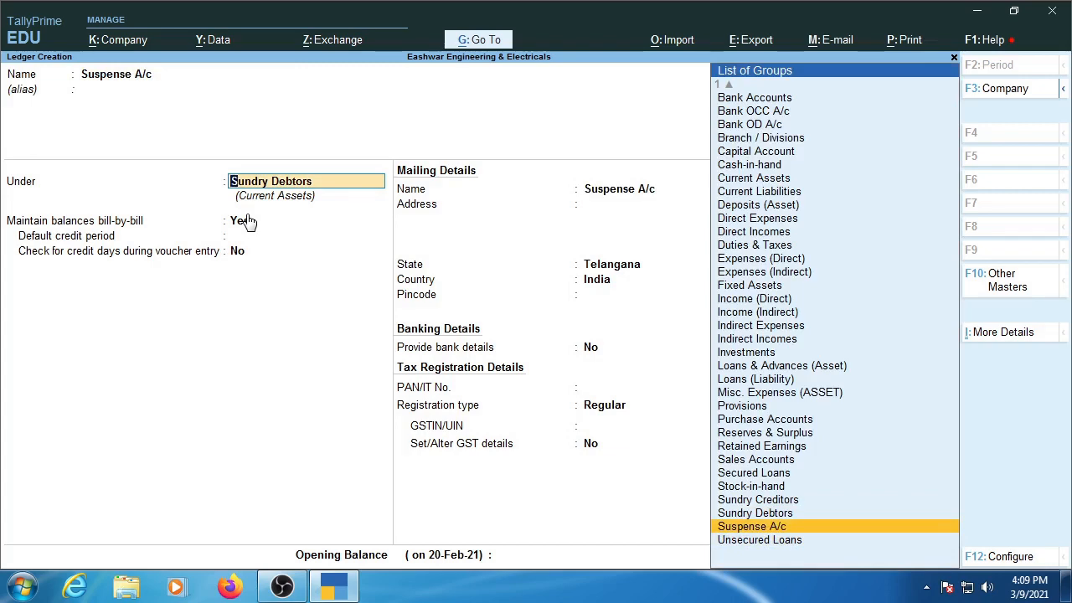
pyautogui.press('Return')
pyautogui.press('BackSpace')
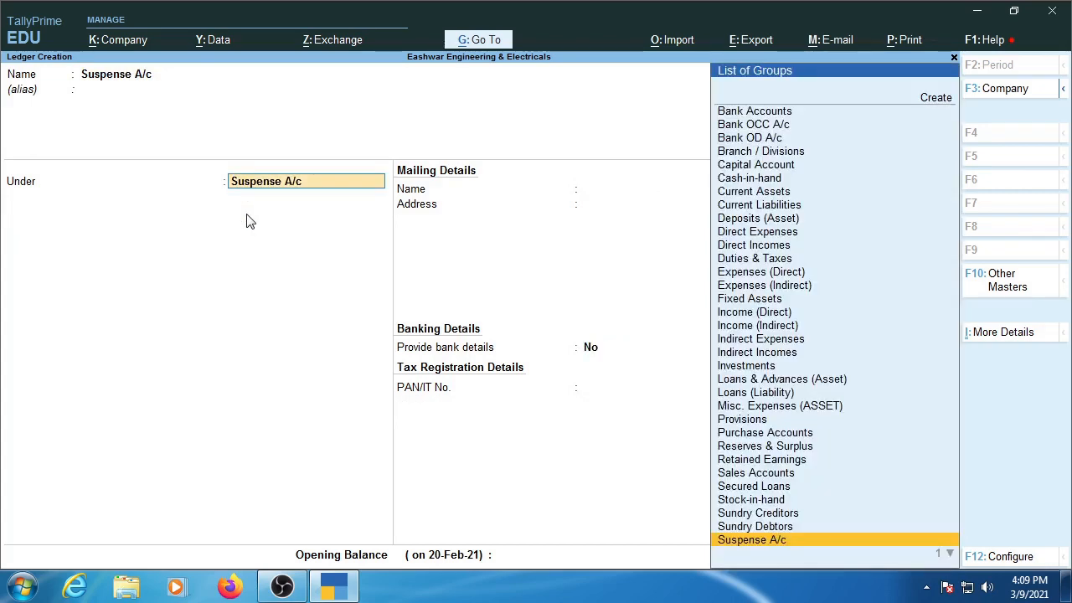
# - Inspect the settings of the Suspense A/c group and leave them without altering anything
pyautogui.hotkey('ctrl', 'Return')
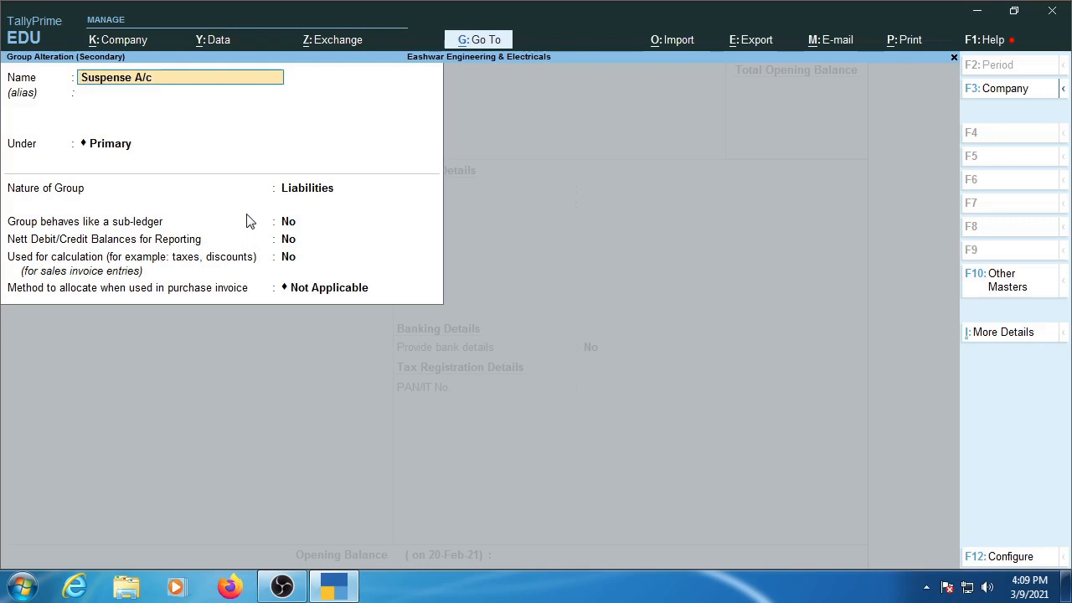
pyautogui.press('Escape')
pyautogui.press('Escape')
pyautogui.press('Return')
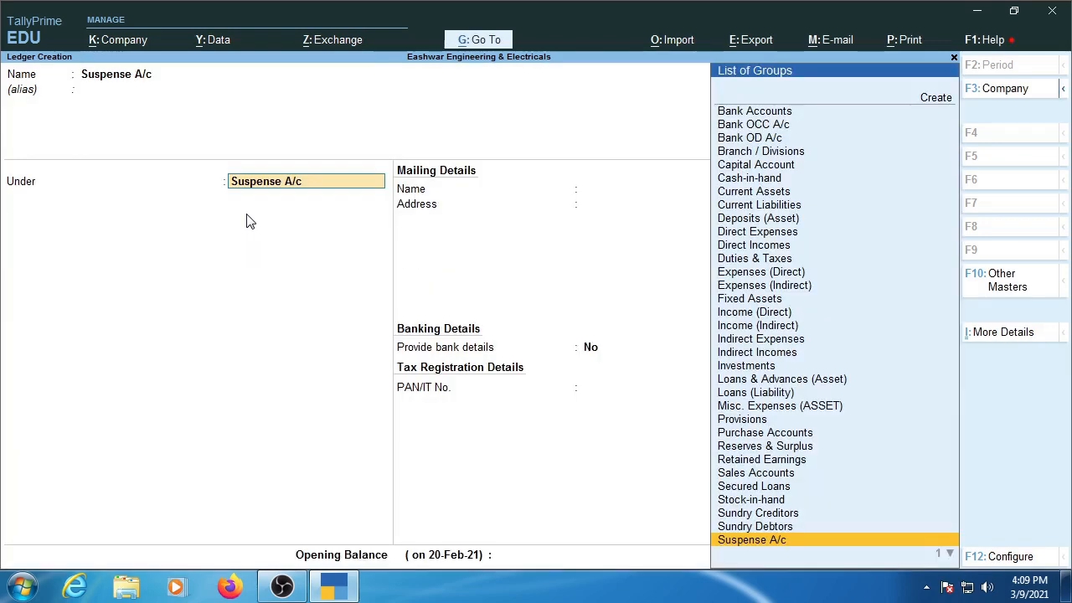
# - Save the Suspense A/c ledger with no mailing details, bank details, PAN or opening balance
pyautogui.press('Return')
pyautogui.press('Return')
pyautogui.press('Return')
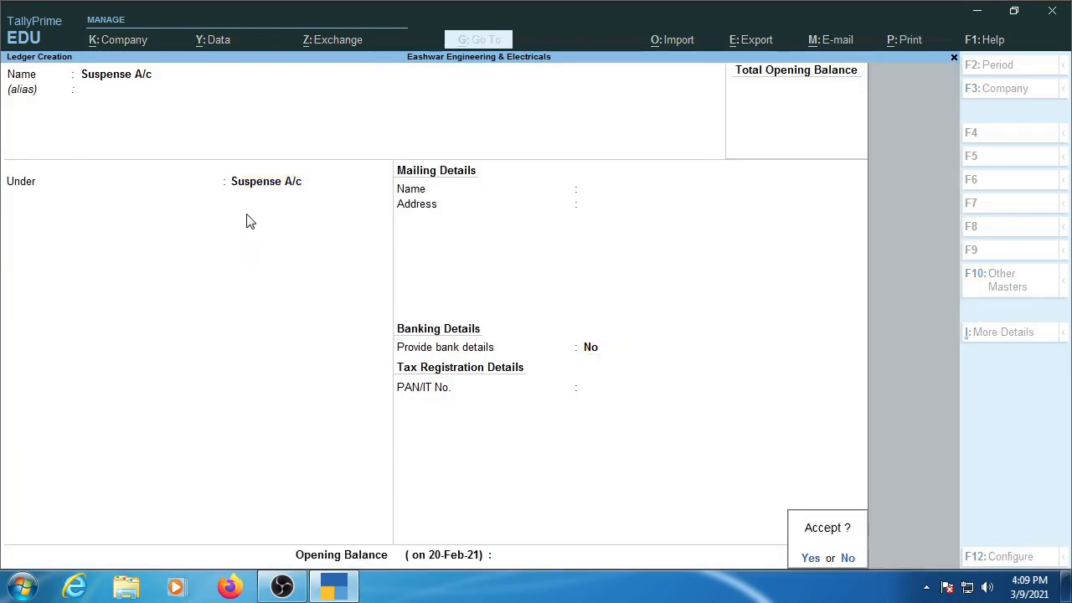
pyautogui.press('Return')
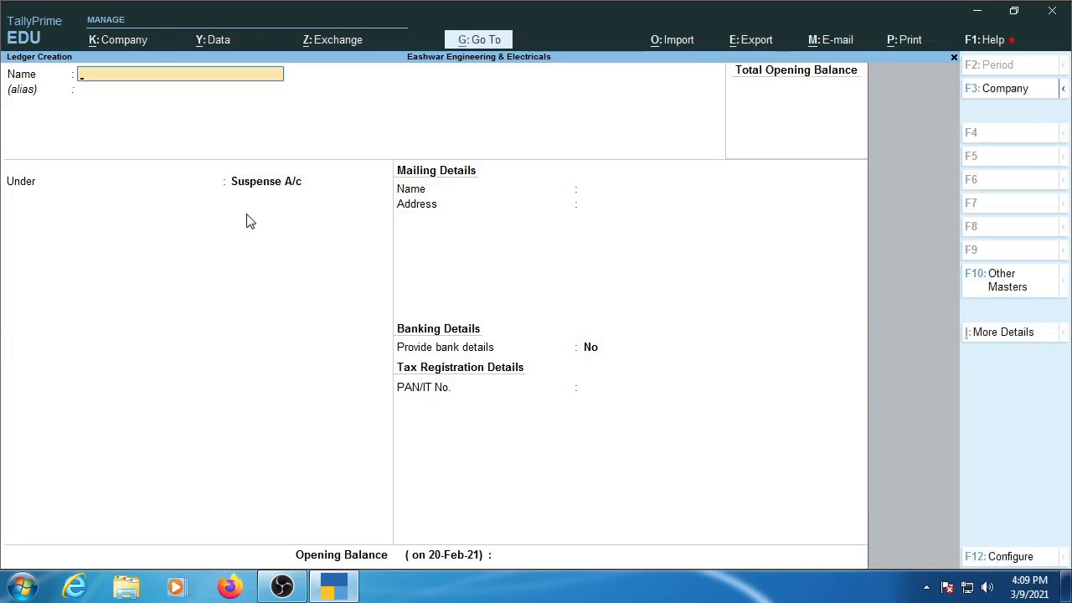
# - Examine the full list of groups available for a placeholder ledger named Ddd, and discard that ledger to return to the Gateway of Tally
pyautogui.write('Ddd')
pyautogui.press('Return')
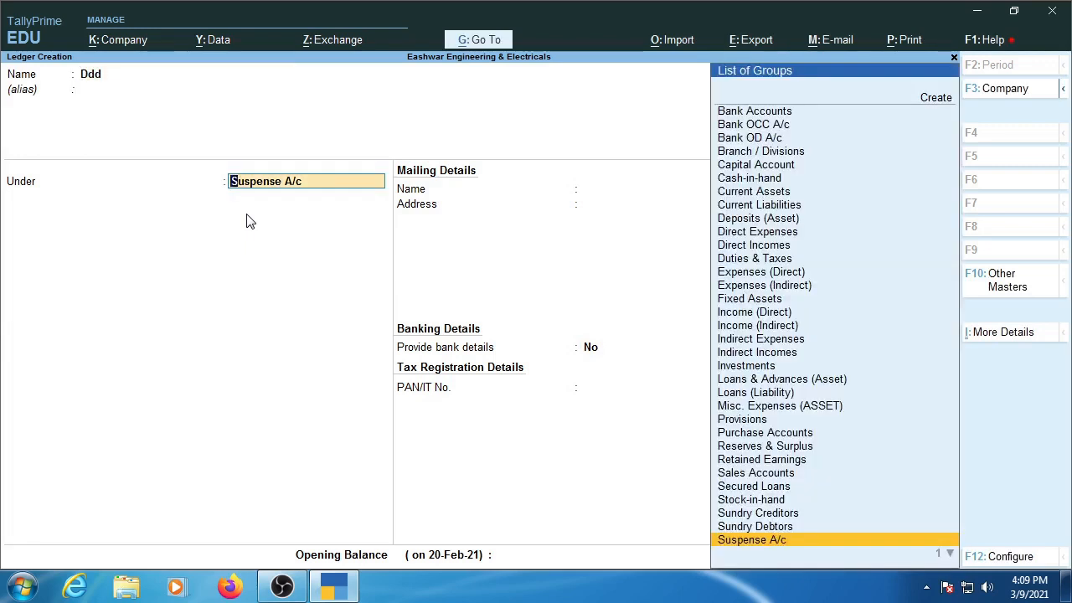
pyautogui.press('Up')
pyautogui.press('Up')
pyautogui.press('Up')
pyautogui.press('Up')
pyautogui.press('Up')
pyautogui.press('Up')
pyautogui.press('Up')
pyautogui.press('Up')
pyautogui.press('Up')
pyautogui.press('Up')
pyautogui.press('Up')
pyautogui.press('Up')
pyautogui.press('Up')
pyautogui.press('Up')
pyautogui.press('Up')
pyautogui.press('Up')
pyautogui.press('Up')
pyautogui.press('Up')
pyautogui.press('Up')
pyautogui.press('Up')
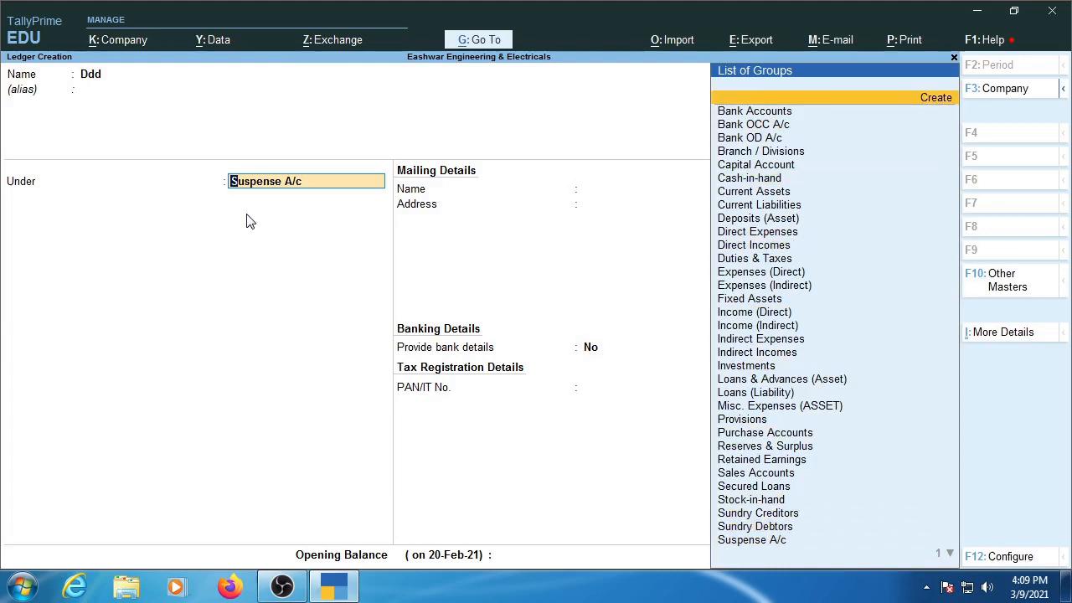
pyautogui.press('Down')
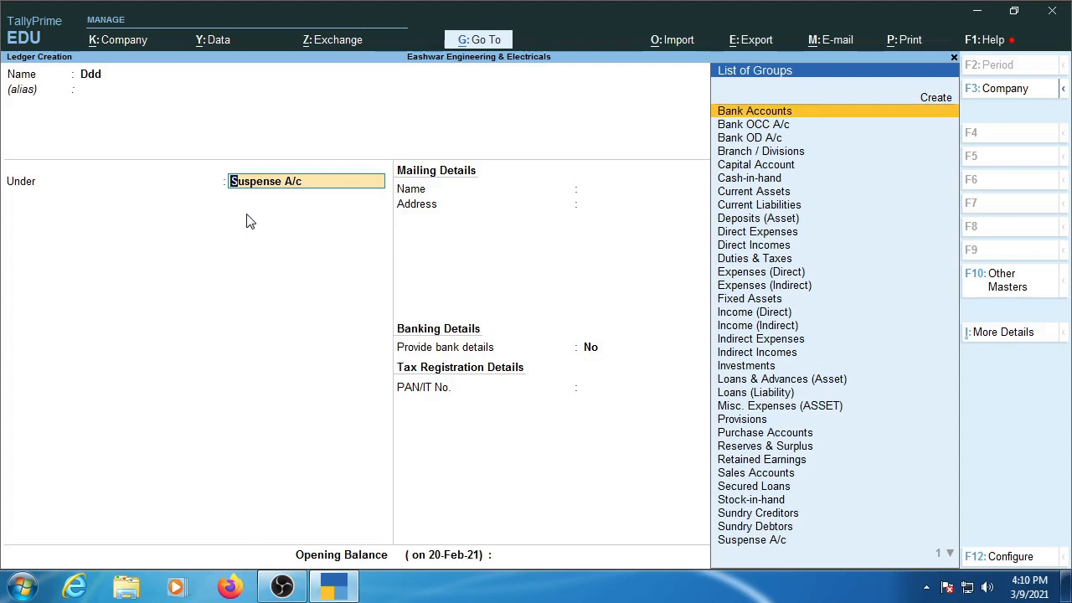
pyautogui.press('Down')
pyautogui.press('Down')
pyautogui.press('Down')
pyautogui.press('Down')
pyautogui.press('Down')
pyautogui.press('Down')
pyautogui.press('Down')
pyautogui.press('Down')
pyautogui.press('Down')
pyautogui.press('Down')
pyautogui.press('Down')
pyautogui.press('Down')
pyautogui.press('Down')
pyautogui.press('Down')
pyautogui.press('Down')
pyautogui.press('Down')
pyautogui.press('Down')
pyautogui.press('Down')
pyautogui.press('Down')
pyautogui.press('Down')
pyautogui.press('Down')
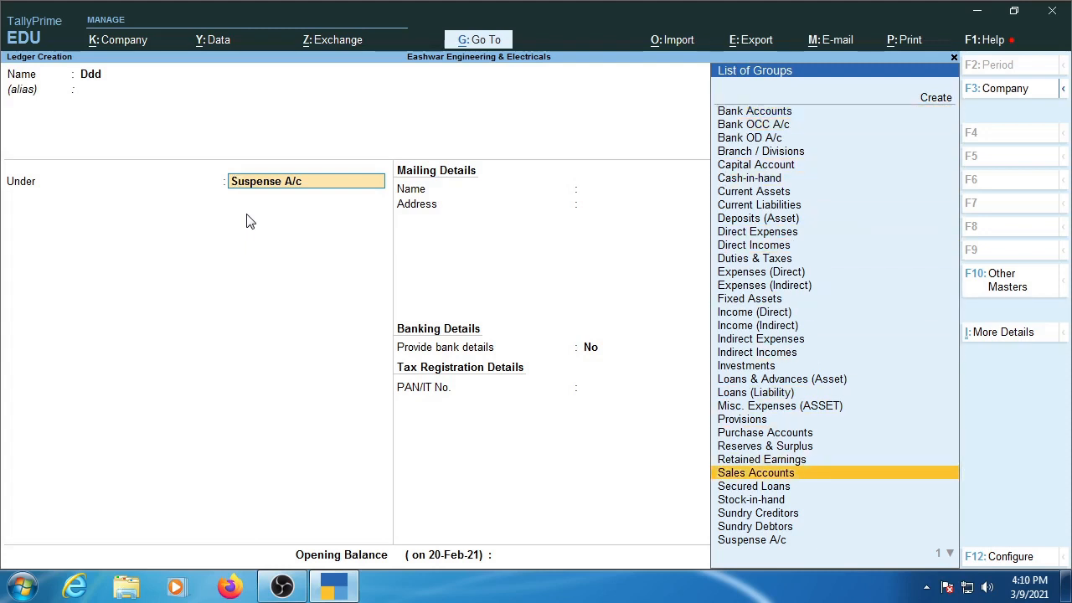
pyautogui.press('Up')
pyautogui.press('Up')
pyautogui.press('Up')
pyautogui.press('Up')
pyautogui.press('Up')
pyautogui.press('Up')
pyautogui.press('Up')
pyautogui.press('Up')
pyautogui.press('Up')
pyautogui.press('Up')
pyautogui.press('Up')
pyautogui.press('Up')
pyautogui.press('Up')
pyautogui.press('Up')
pyautogui.press('Up')
pyautogui.press('Up')
pyautogui.press('Up')
pyautogui.press('Up')
pyautogui.press('Up')
pyautogui.press('Up')
pyautogui.press('Up')
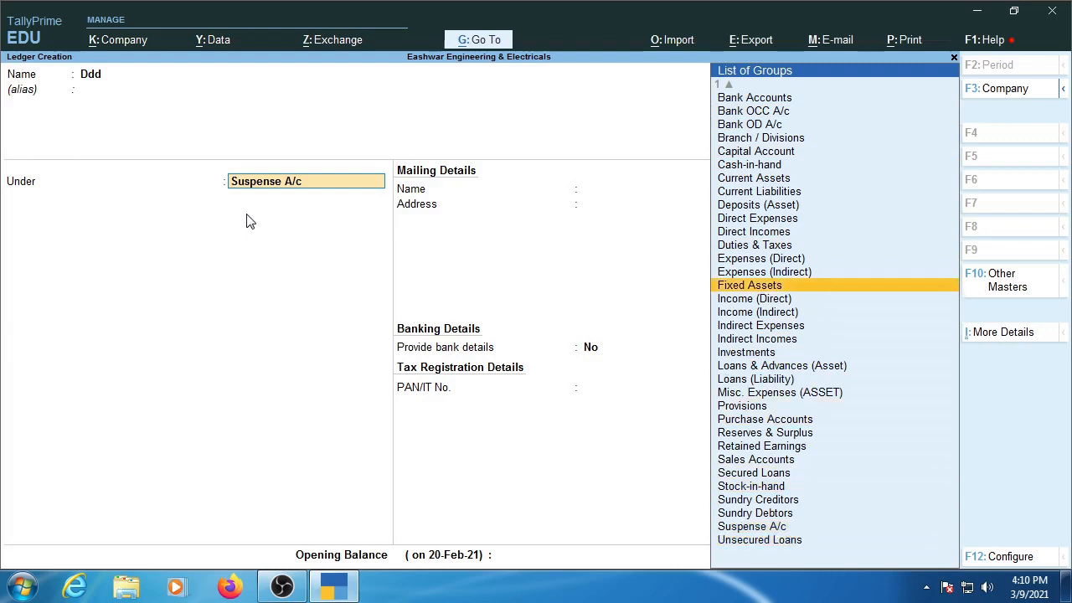
pyautogui.press('Down')
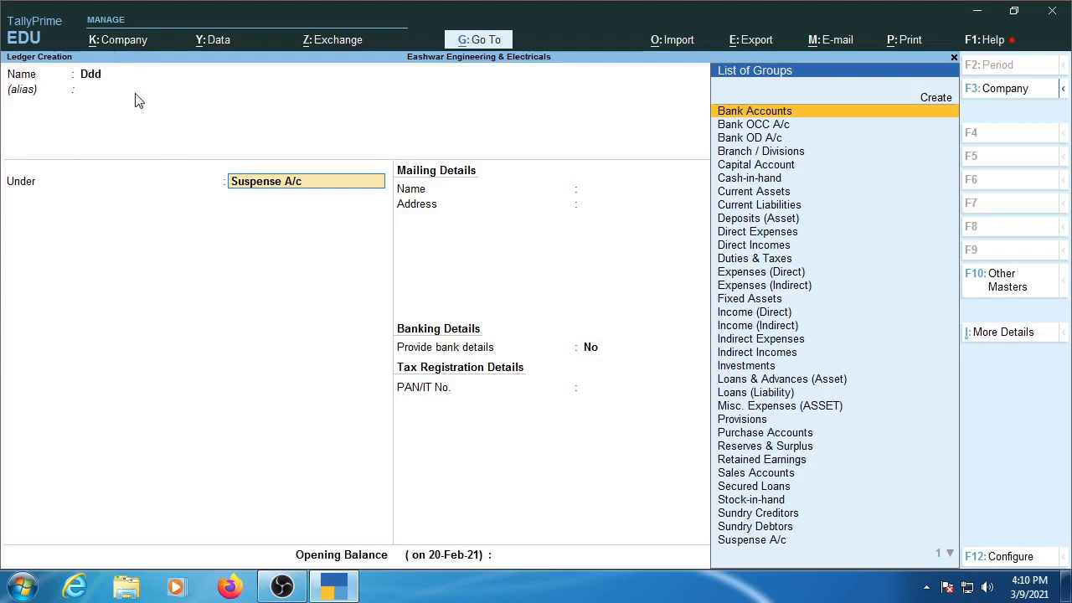
pyautogui.press('Escape')
pyautogui.press('Escape')
pyautogui.press('y')
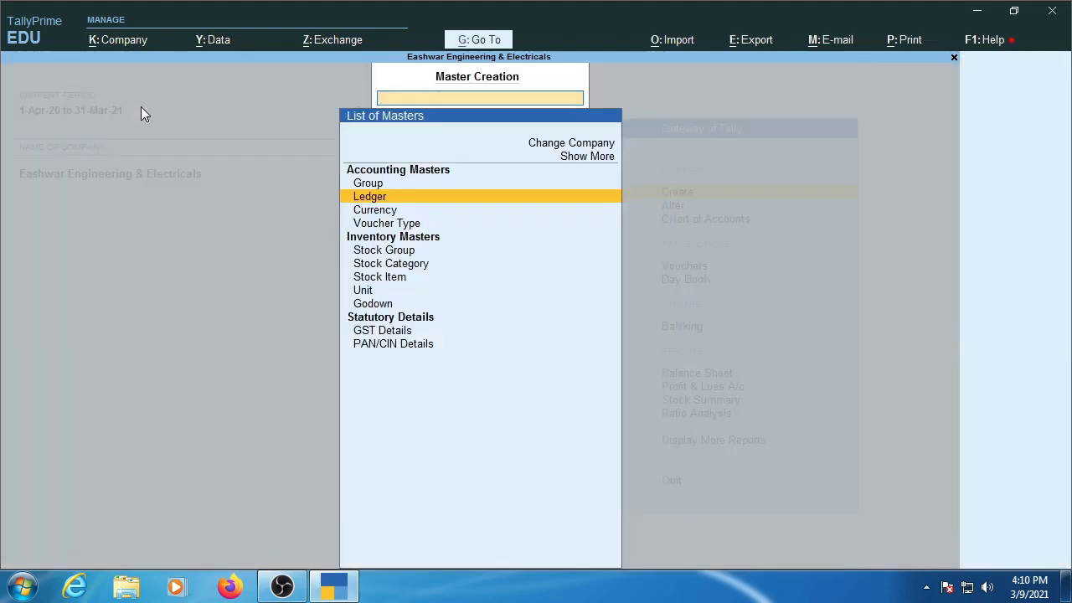
pyautogui.press('Escape')
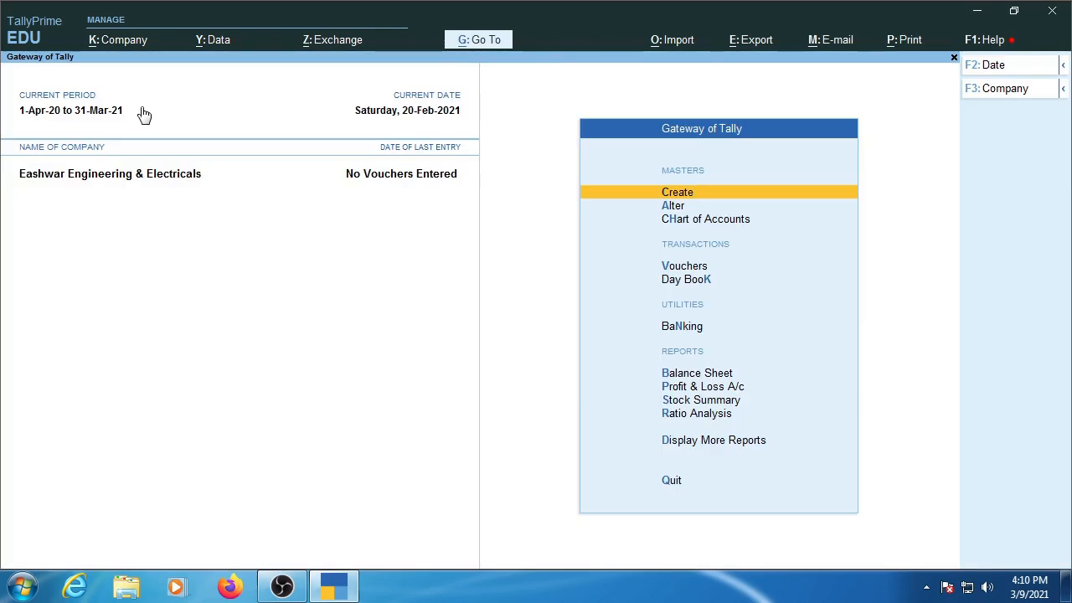
pyautogui.press('Return')
pyautogui.press('Down')
pyautogui.press('Return')
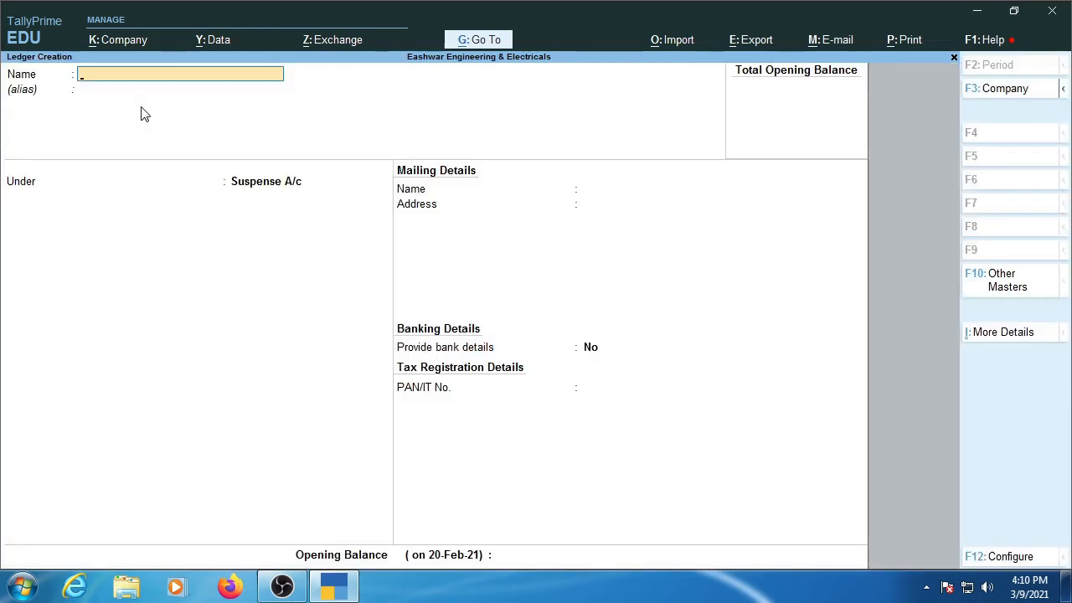
pyautogui.press('Escape')
pyautogui.press('y')
pyautogui.press('Escape')
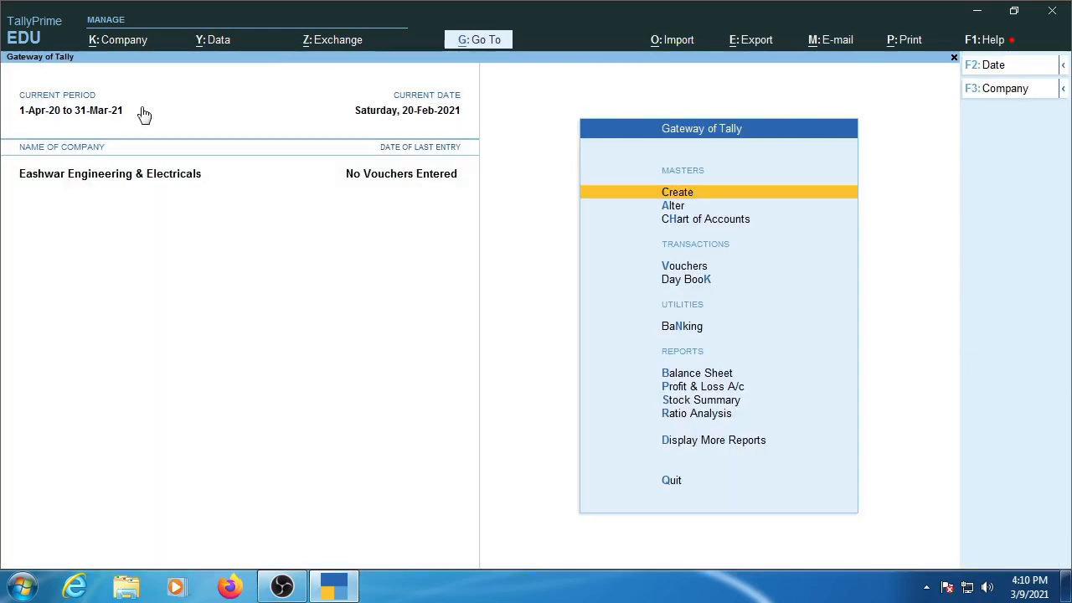